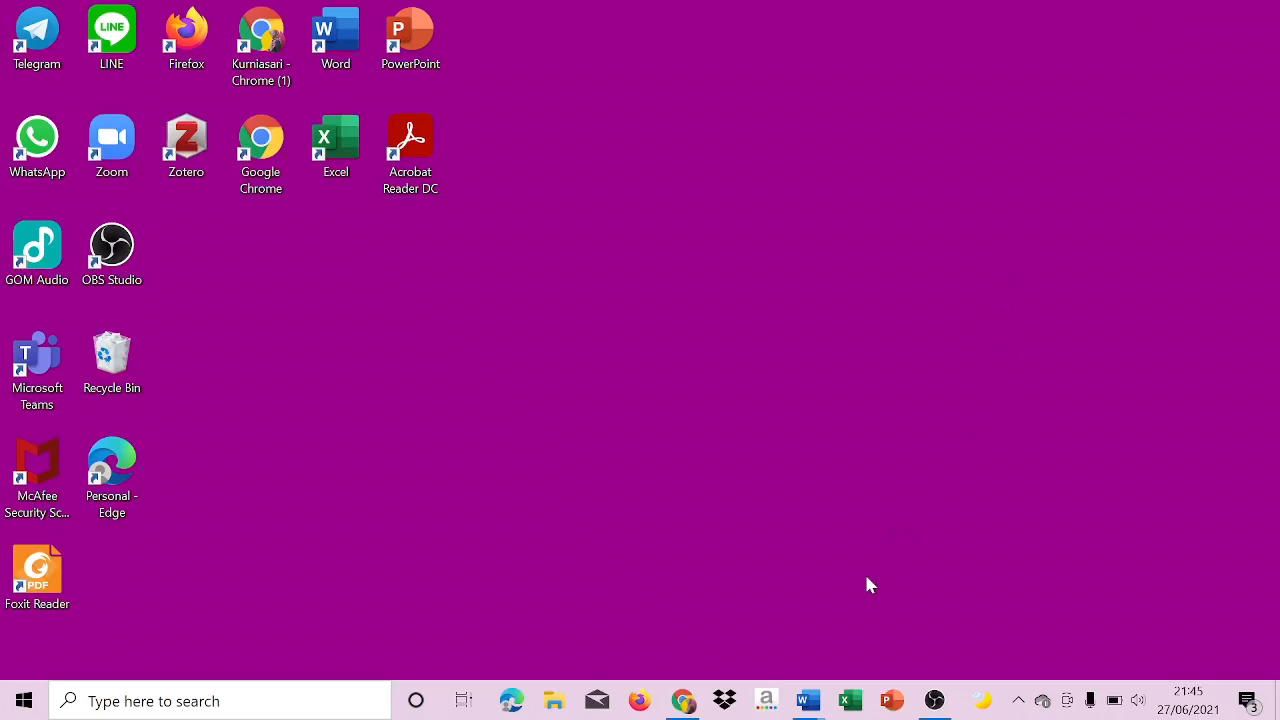
Review the research framework diagram and variable descriptions in the Kerangka Word document.
{"action": "mouse_move", "coordinate": [809, 706]}
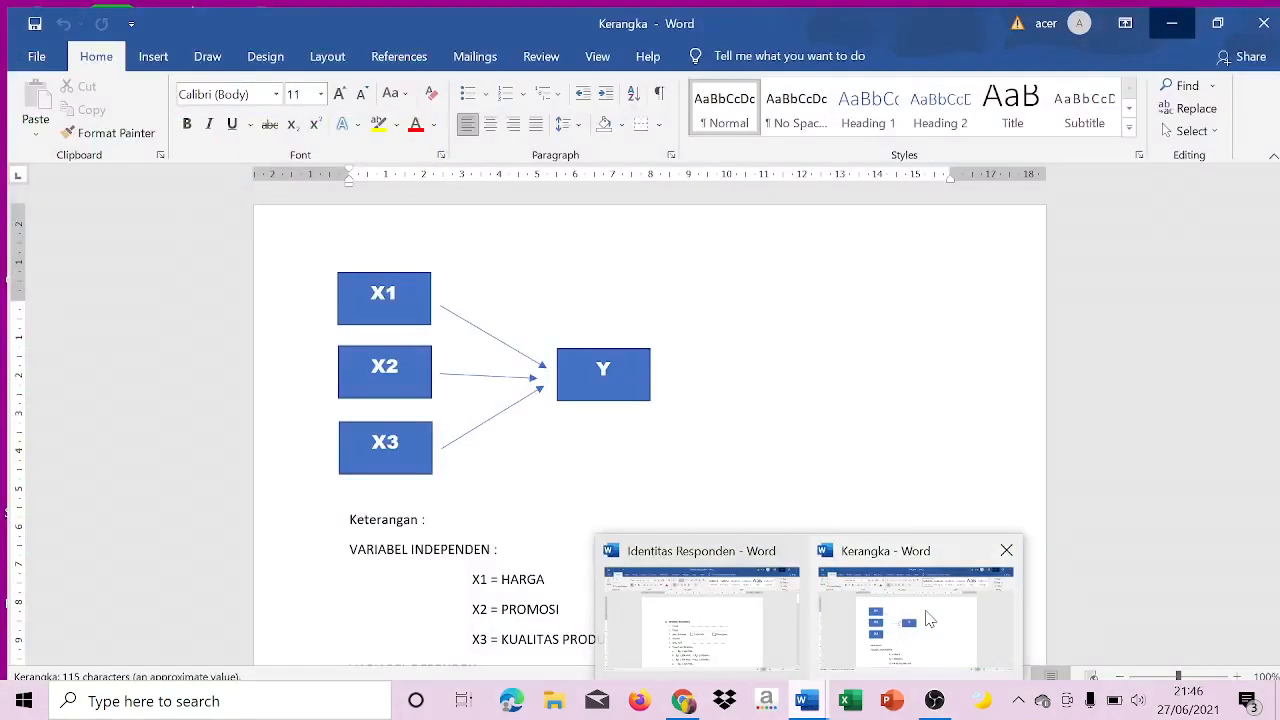
{"action": "left_click", "coordinate": [907, 632]}
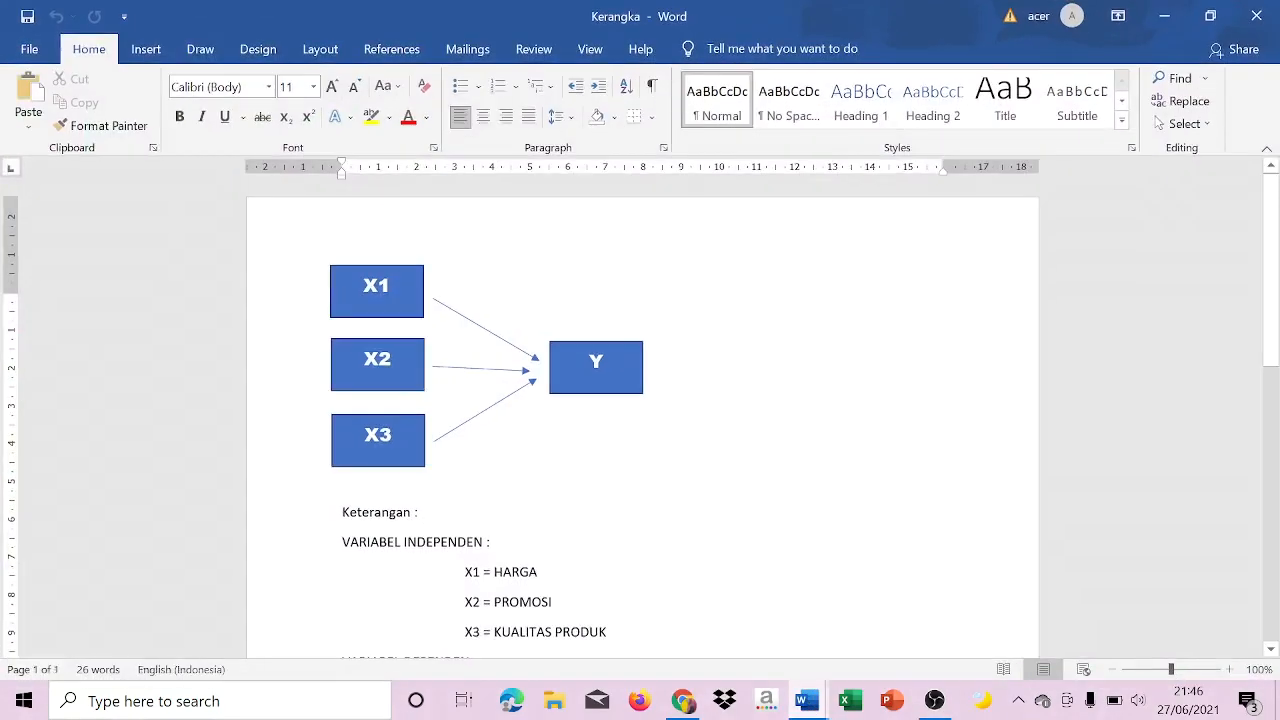
{"action": "scroll", "coordinate": [1276, 346], "scroll_direction": "down", "scroll_amount": 1}
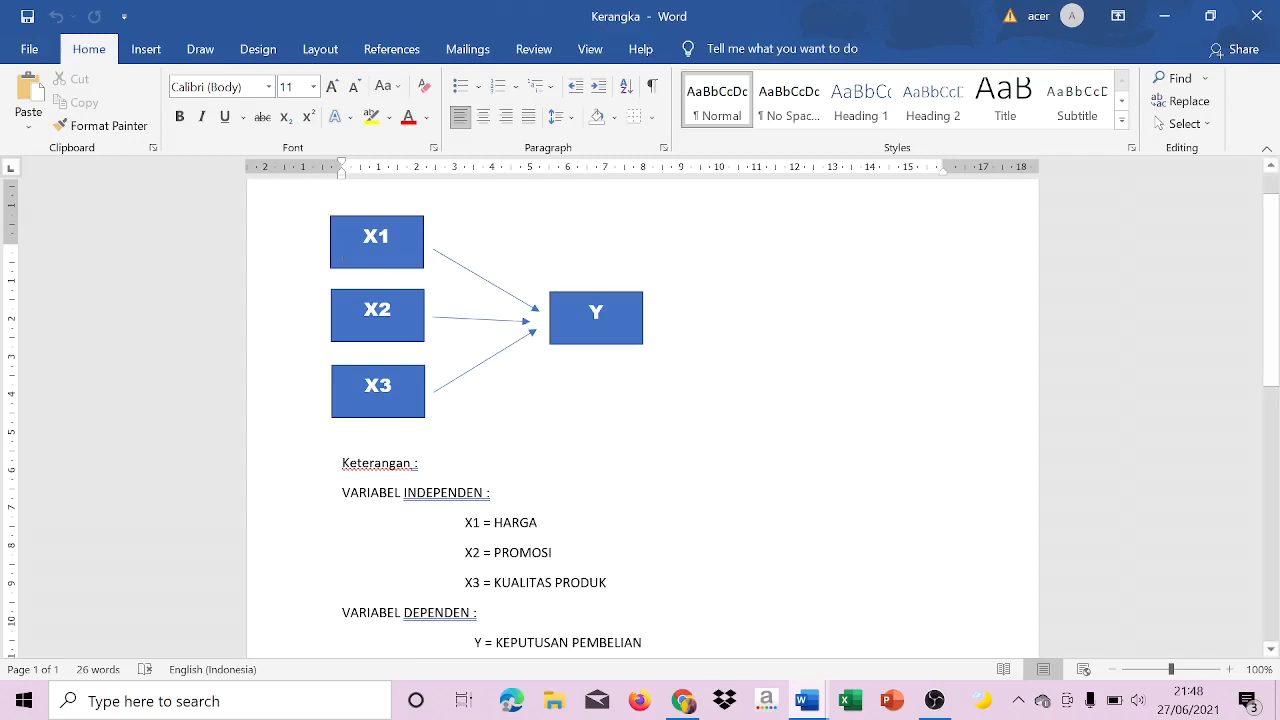
Look through the respondent identity section of the Identitas Responden document and minimize both Word windows.
{"action": "left_click", "coordinate": [806, 703]}
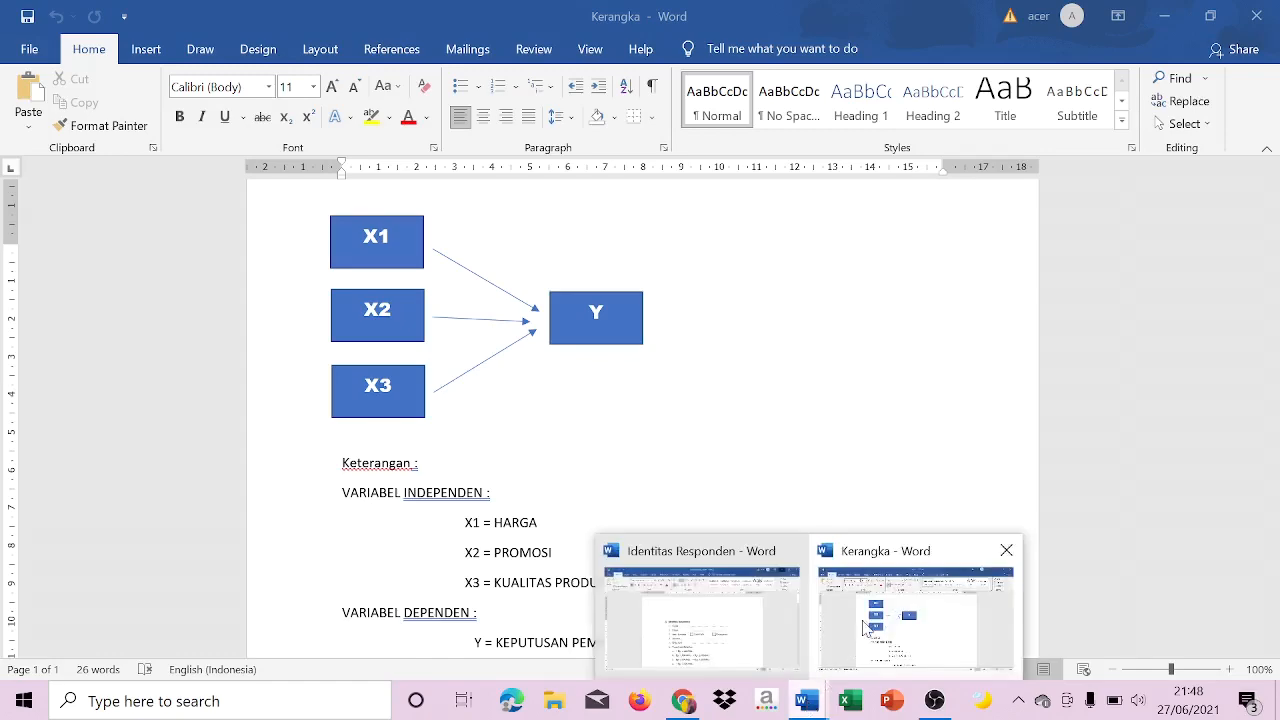
{"action": "left_click", "coordinate": [737, 614]}
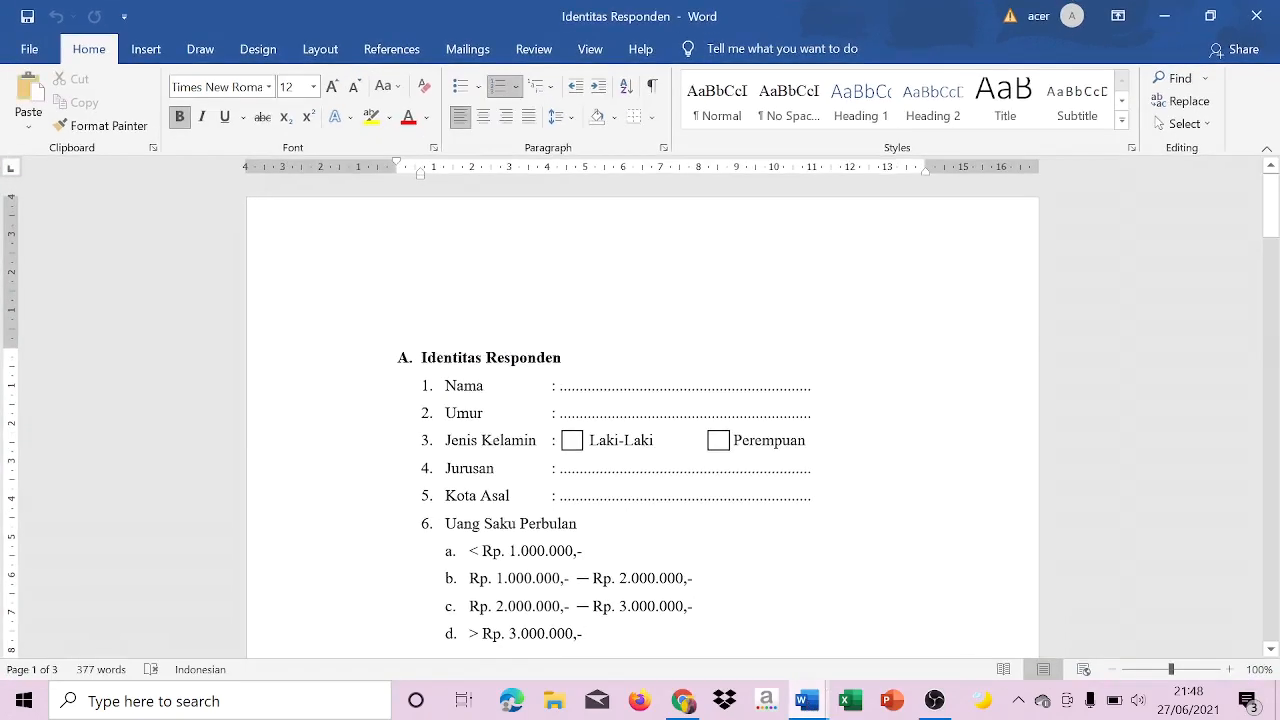
{"action": "left_click_drag", "start_coordinate": [1271, 186], "coordinate": [1276, 200]}
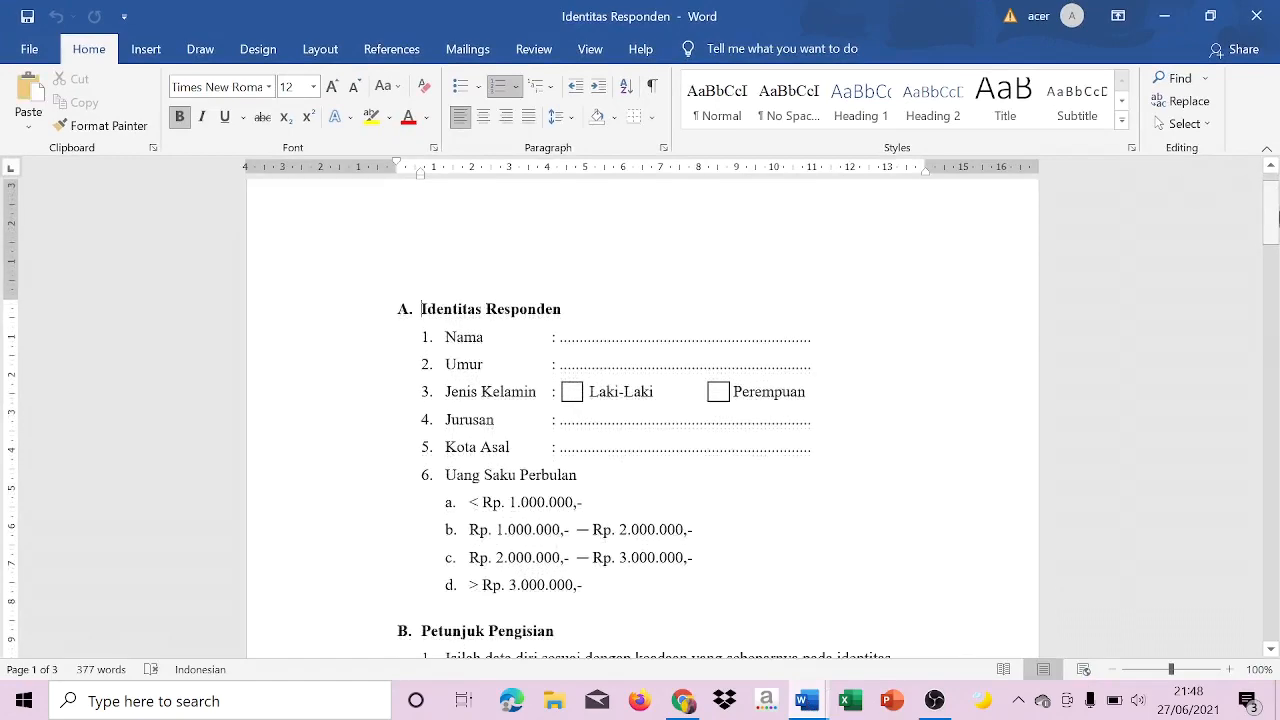
{"action": "mouse_move", "coordinate": [1277, 232]}
{"action": "left_mouse_down"}
{"action": "mouse_move", "coordinate": [1277, 597]}
{"action": "mouse_move", "coordinate": [1277, 232]}
{"action": "left_mouse_up"}
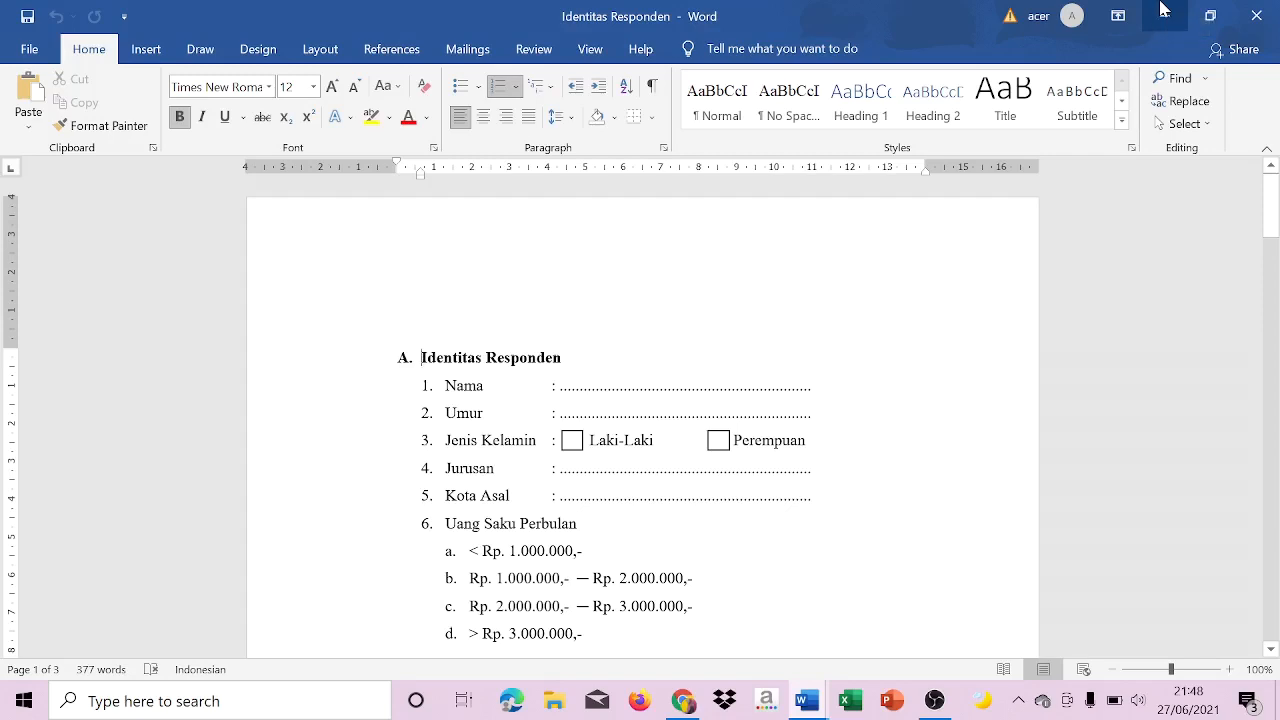
{"action": "left_click", "coordinate": [1163, 10]}
{"action": "left_click", "coordinate": [1163, 10]}
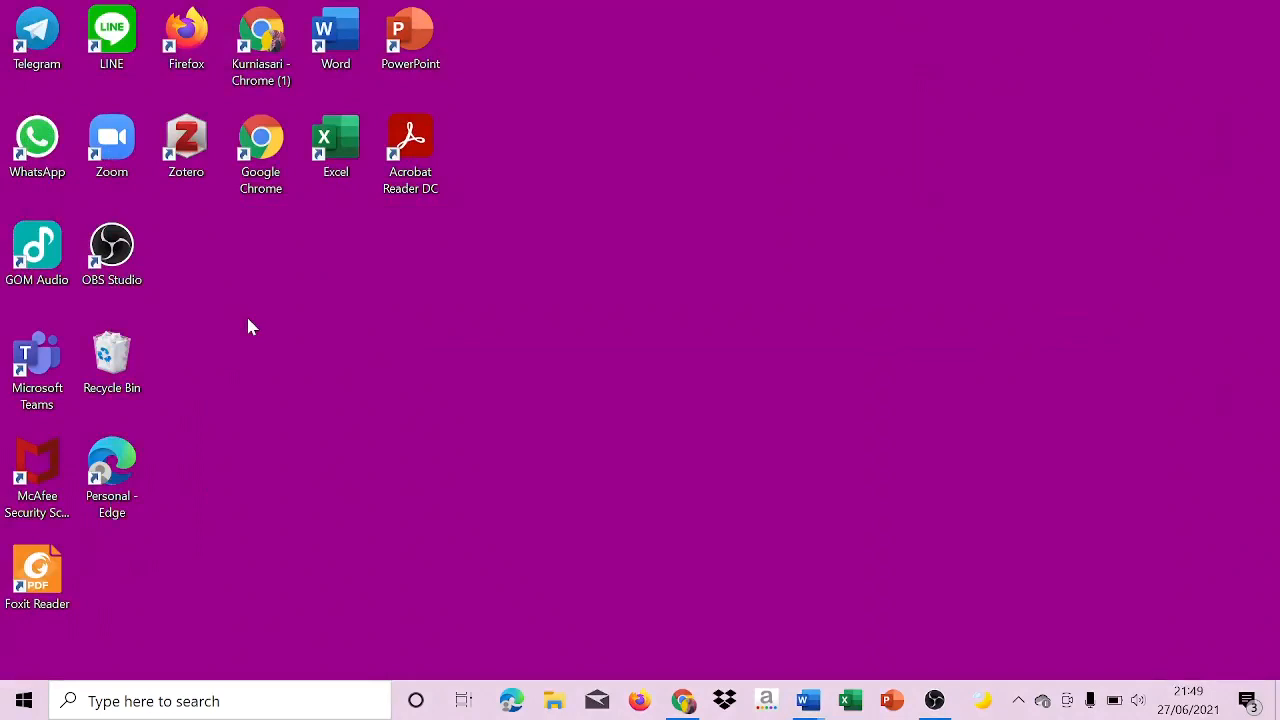
Search for "google forms" in a maximized Google Chrome window and open the personal Google Forms home page from the results.
{"action": "double_click", "coordinate": [249, 186]}
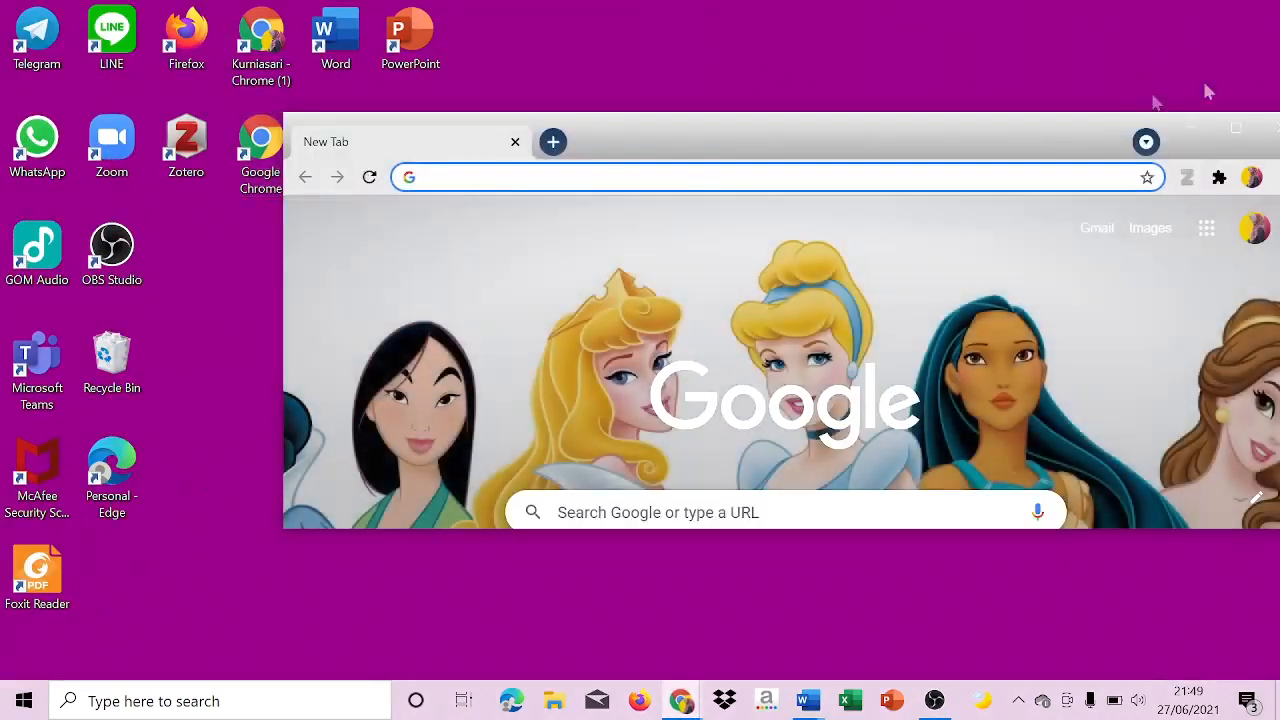
{"action": "left_click", "coordinate": [1237, 137]}
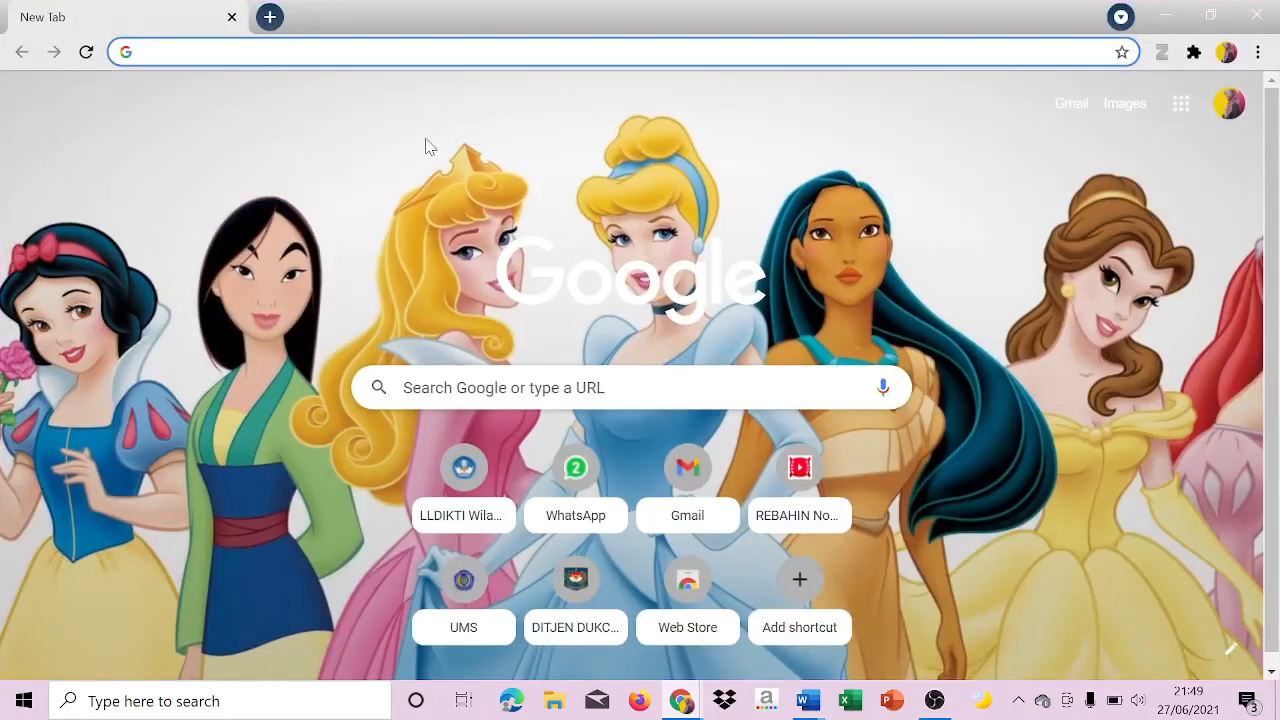
{"action": "type", "text": "google fo"}
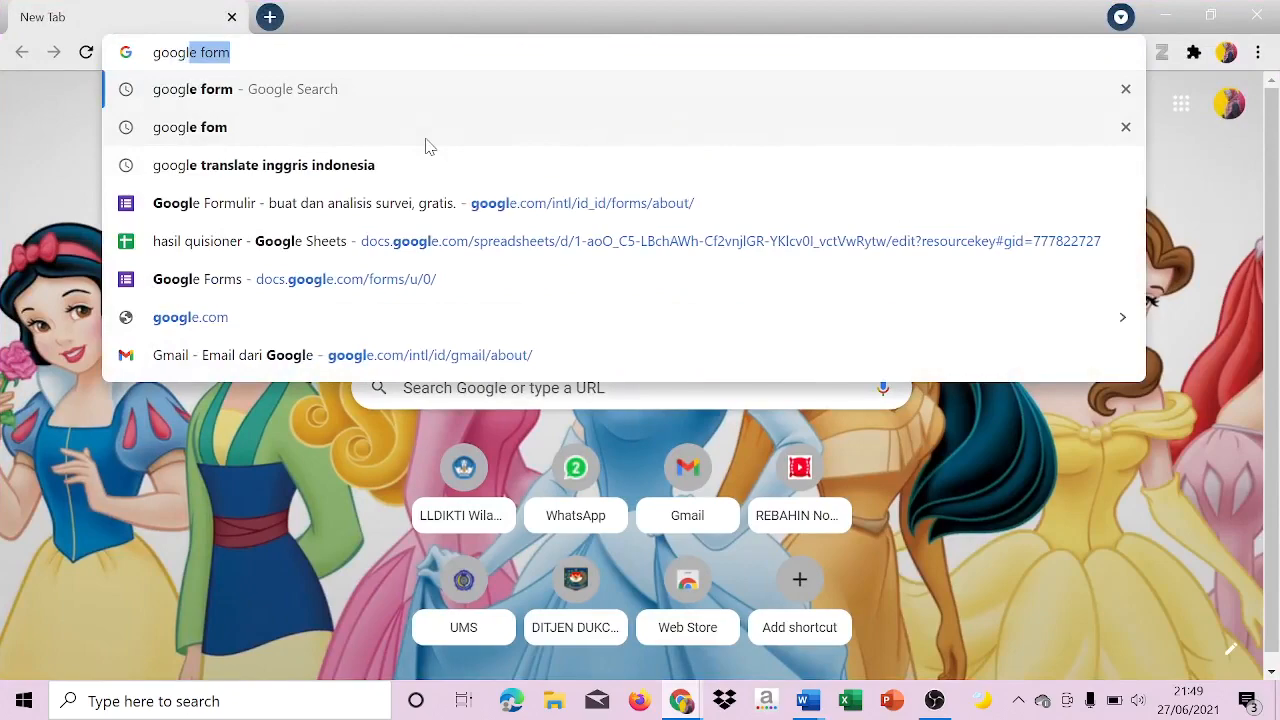
{"action": "type", "text": "rm"}
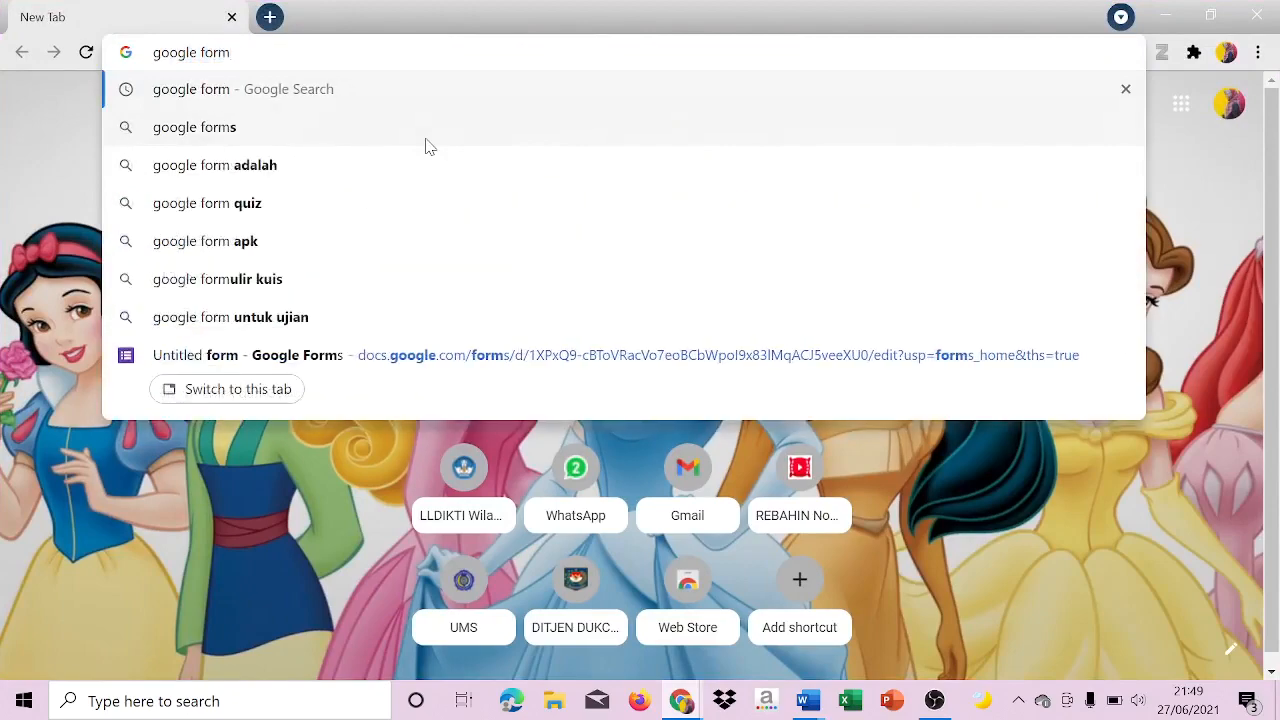
{"action": "type", "text": "s"}
{"action": "key", "text": "Return"}
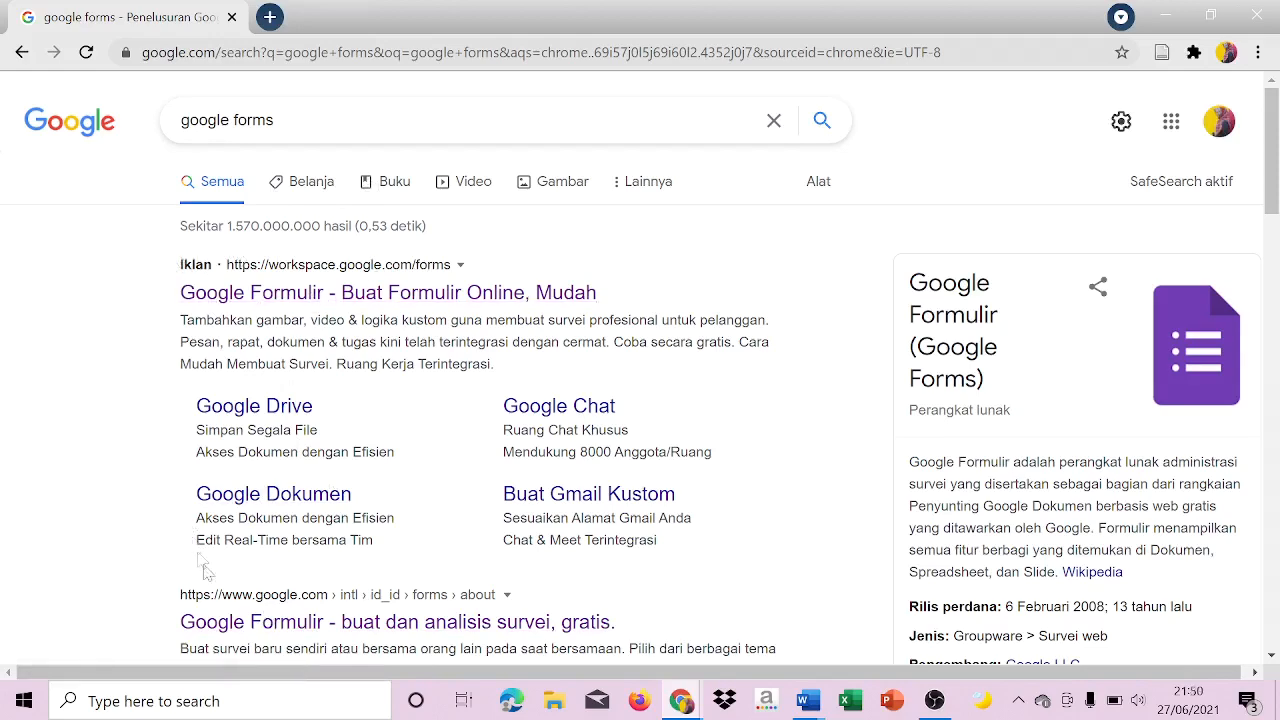
{"action": "left_click", "coordinate": [233, 616]}
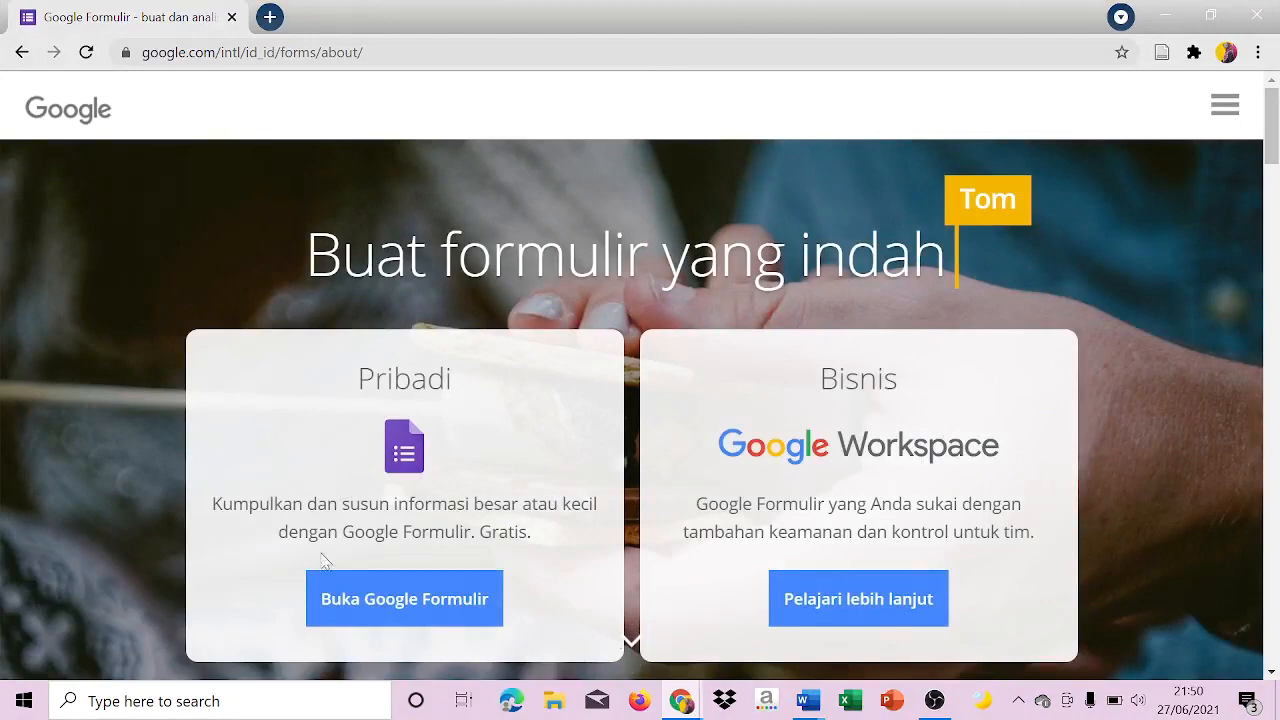
{"action": "left_click", "coordinate": [361, 595]}
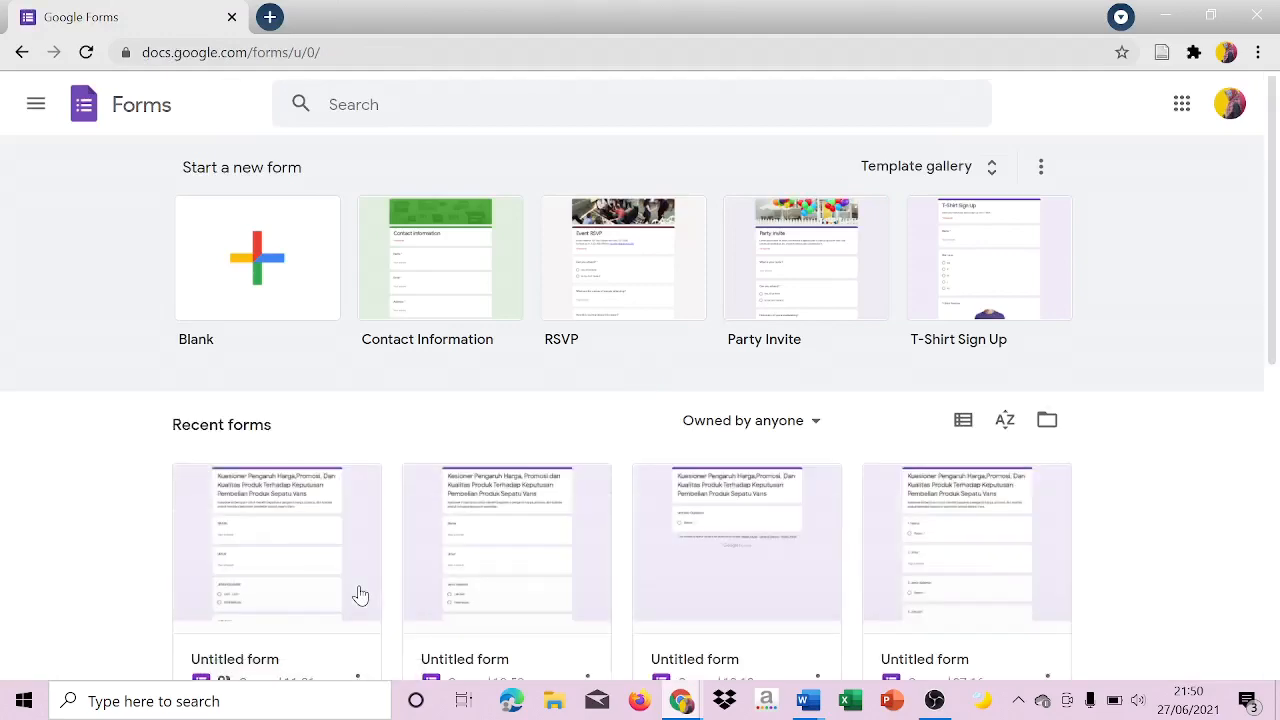
Open Google Forms in a new browser tab from the Google apps list and create a blank form there.
{"action": "left_click", "coordinate": [272, 17]}
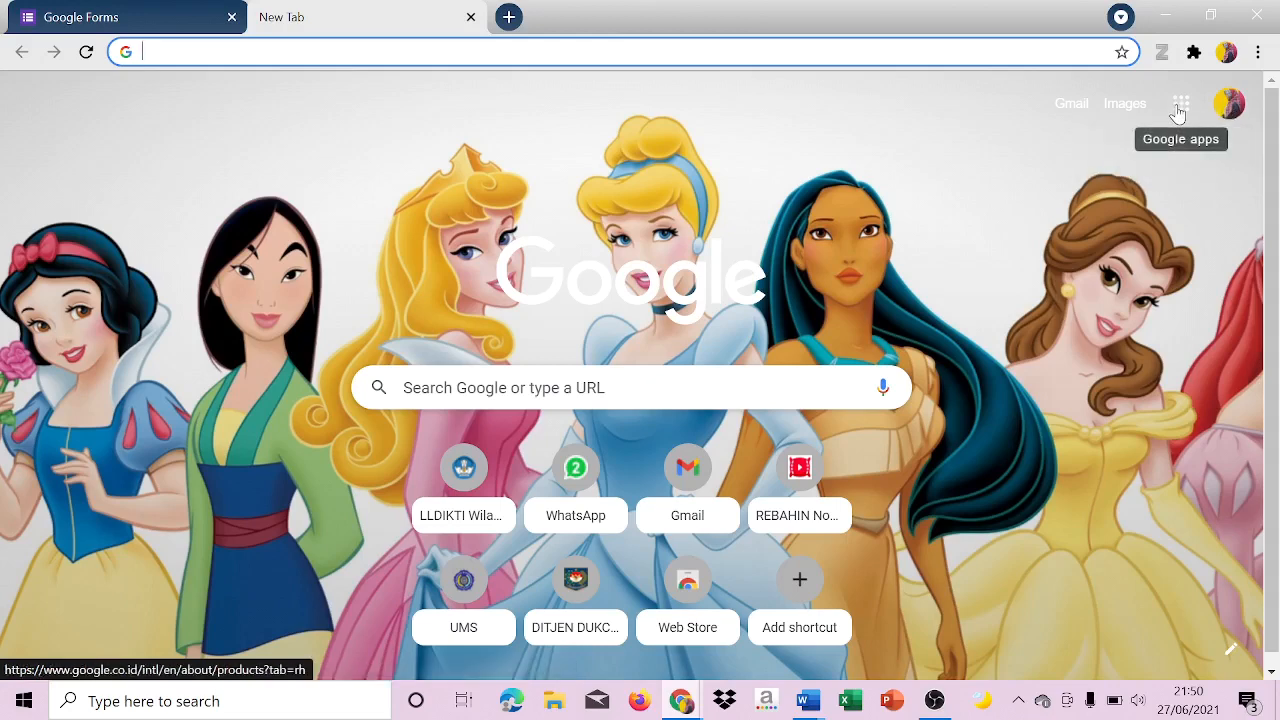
{"action": "left_click", "coordinate": [1180, 106]}
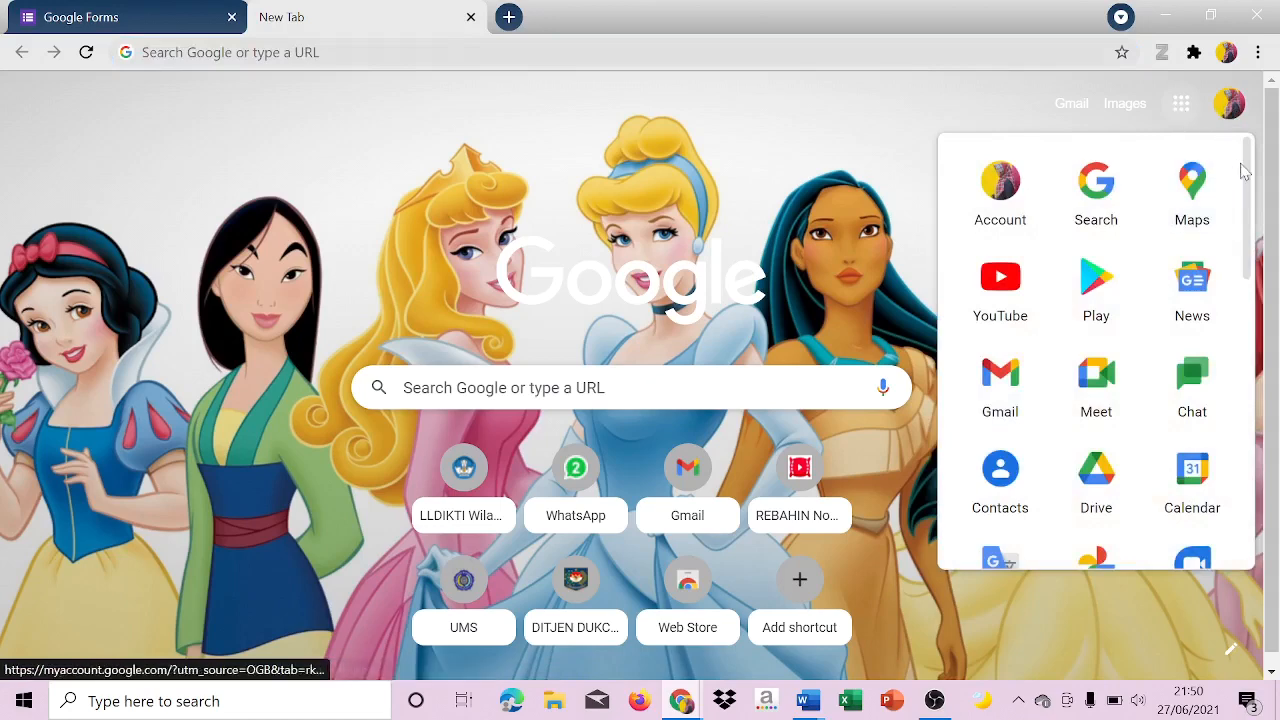
{"action": "scroll", "coordinate": [1250, 300], "scroll_direction": "down", "scroll_amount": 3}
{"action": "scroll", "coordinate": [1250, 300], "scroll_direction": "down", "scroll_amount": 5}
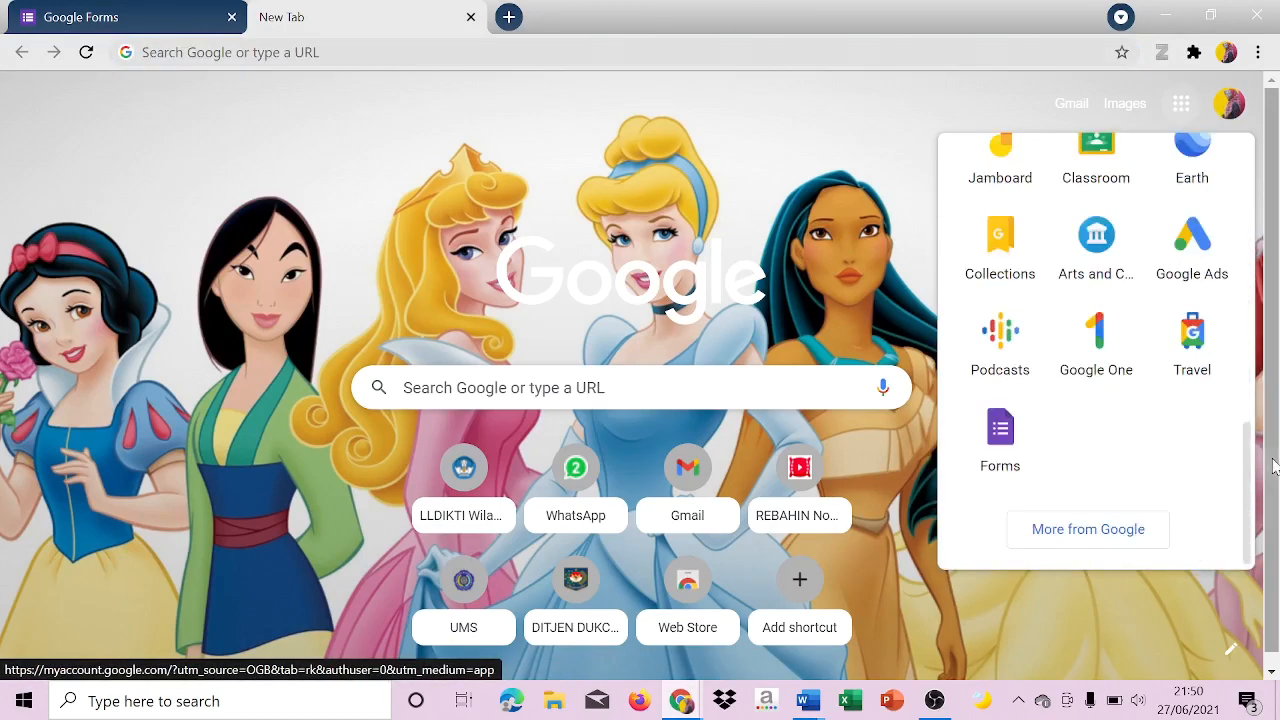
{"action": "left_click", "coordinate": [1012, 449]}
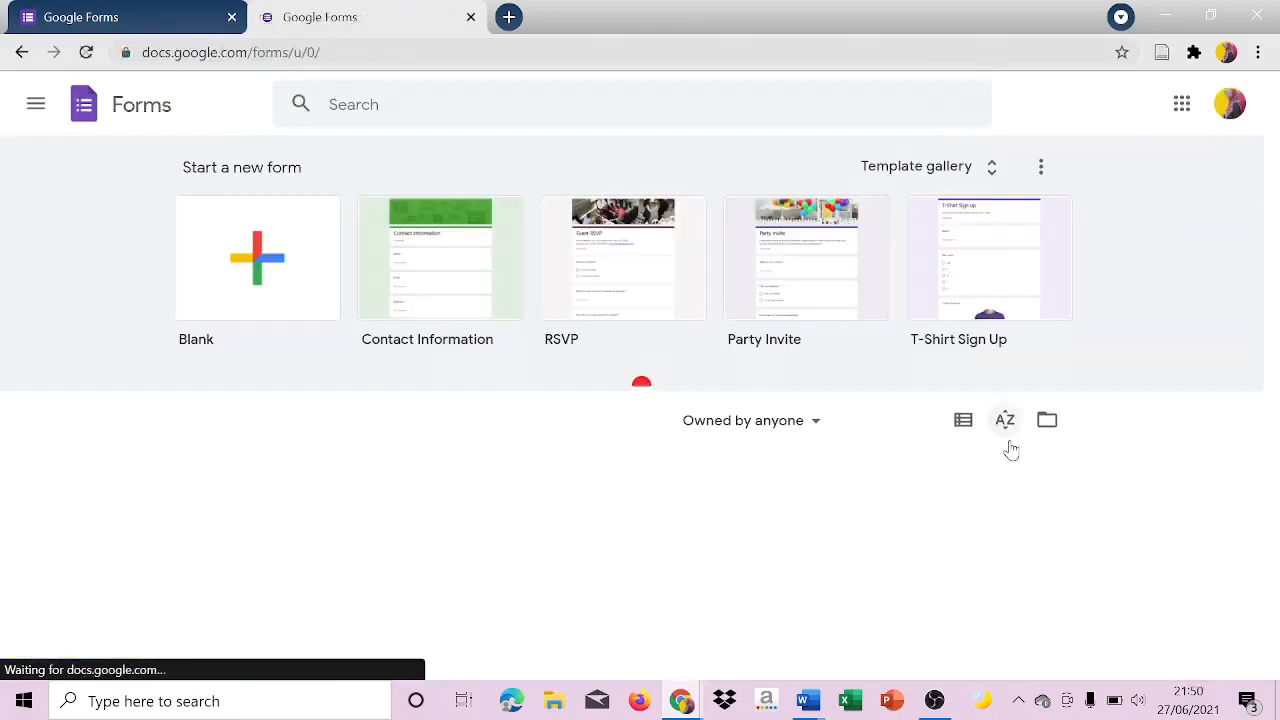
{"action": "left_click", "coordinate": [1005, 420]}
{"action": "left_click", "coordinate": [195, 9]}
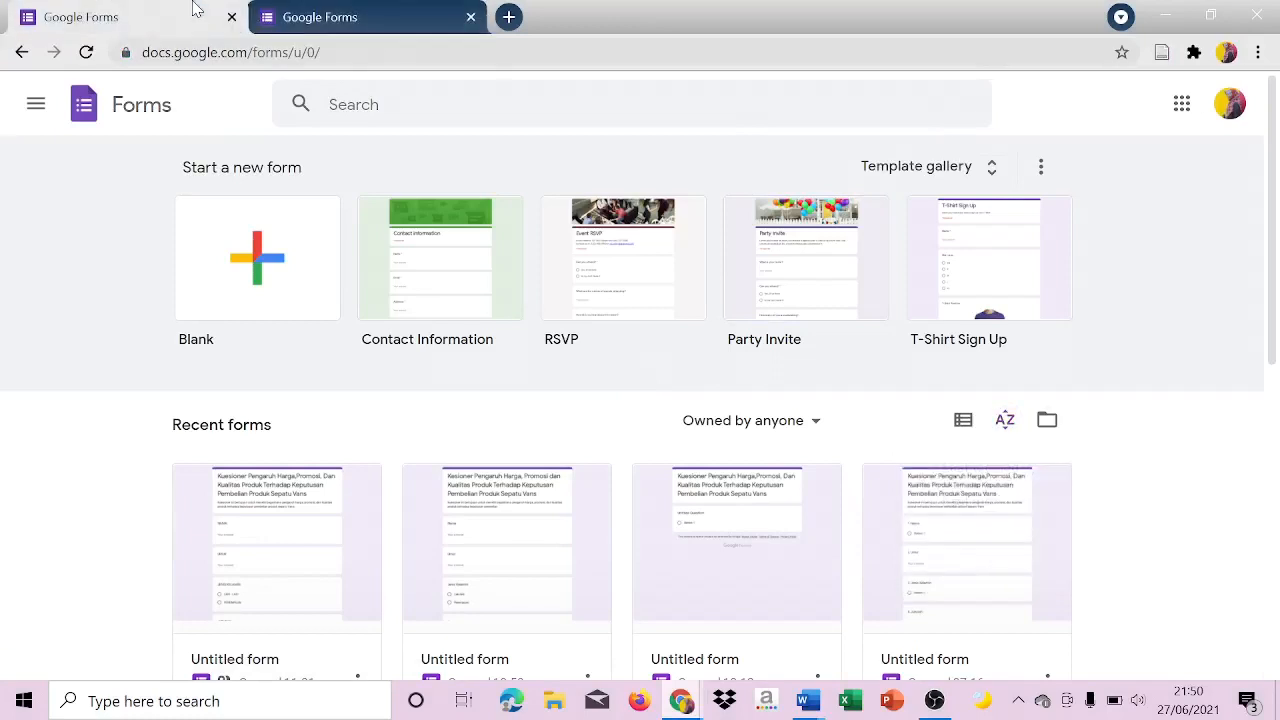
{"action": "left_click", "coordinate": [295, 15]}
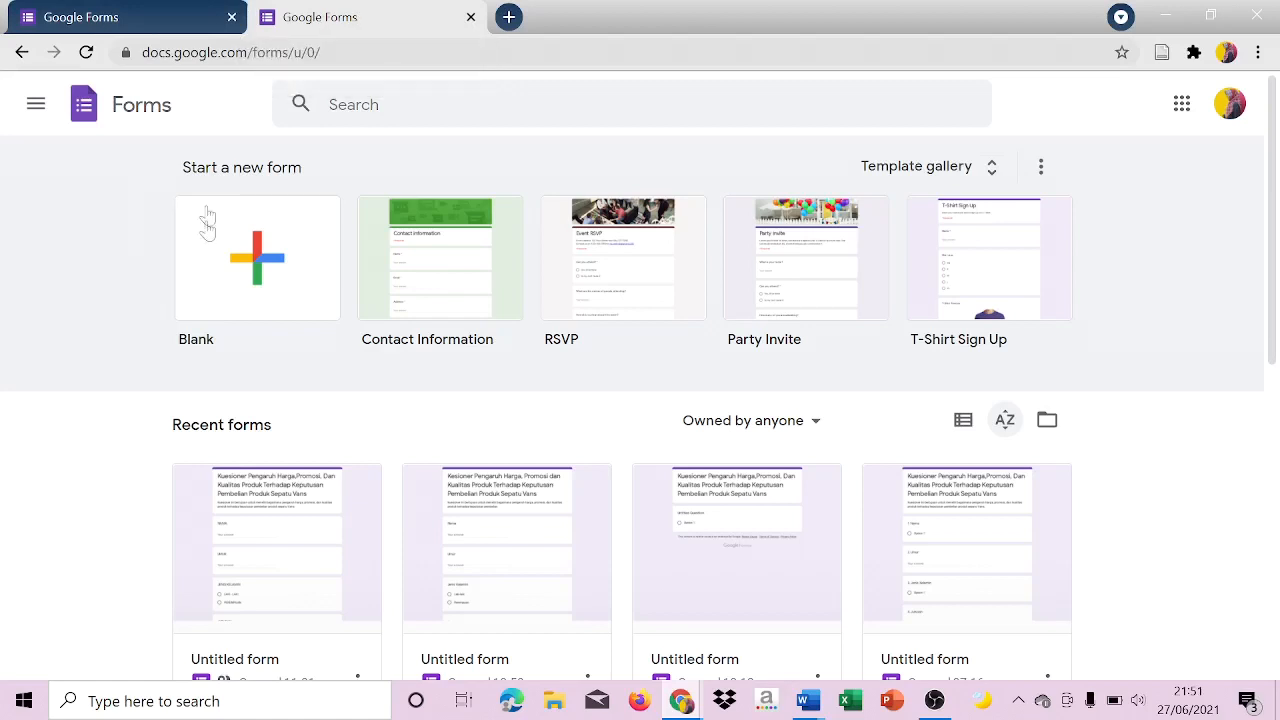
{"action": "left_click", "coordinate": [213, 265]}
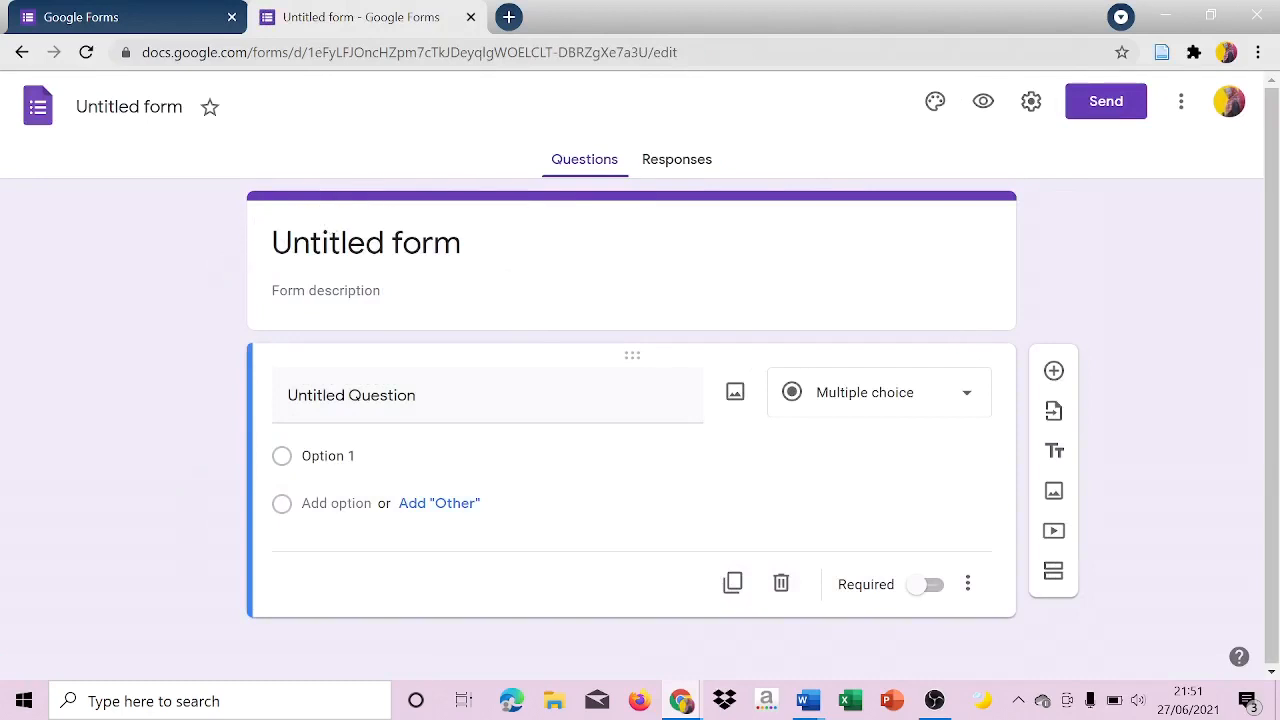
Title the form "Kuesioner Pengaruh Harga, Promosi dan Kualitas Produk terhadap Keputusan Pembelian".
{"action": "left_click", "coordinate": [366, 243]}
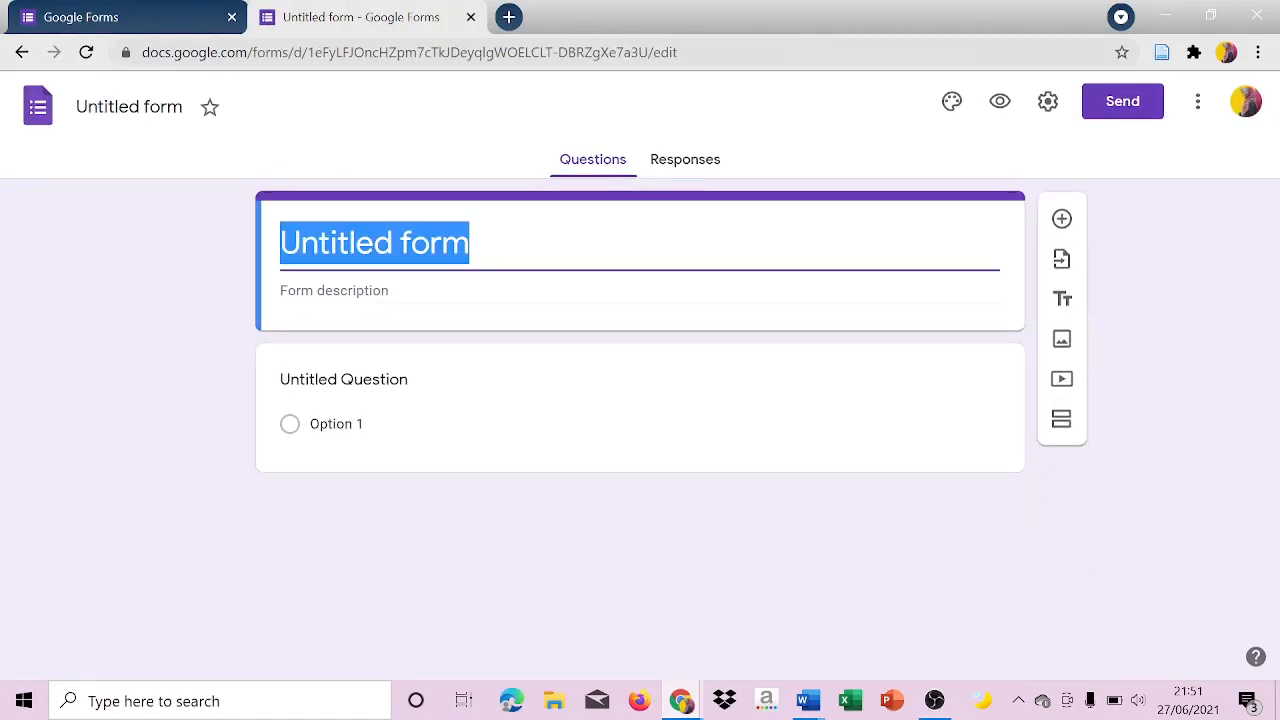
{"action": "type", "text": "Kuesione"}
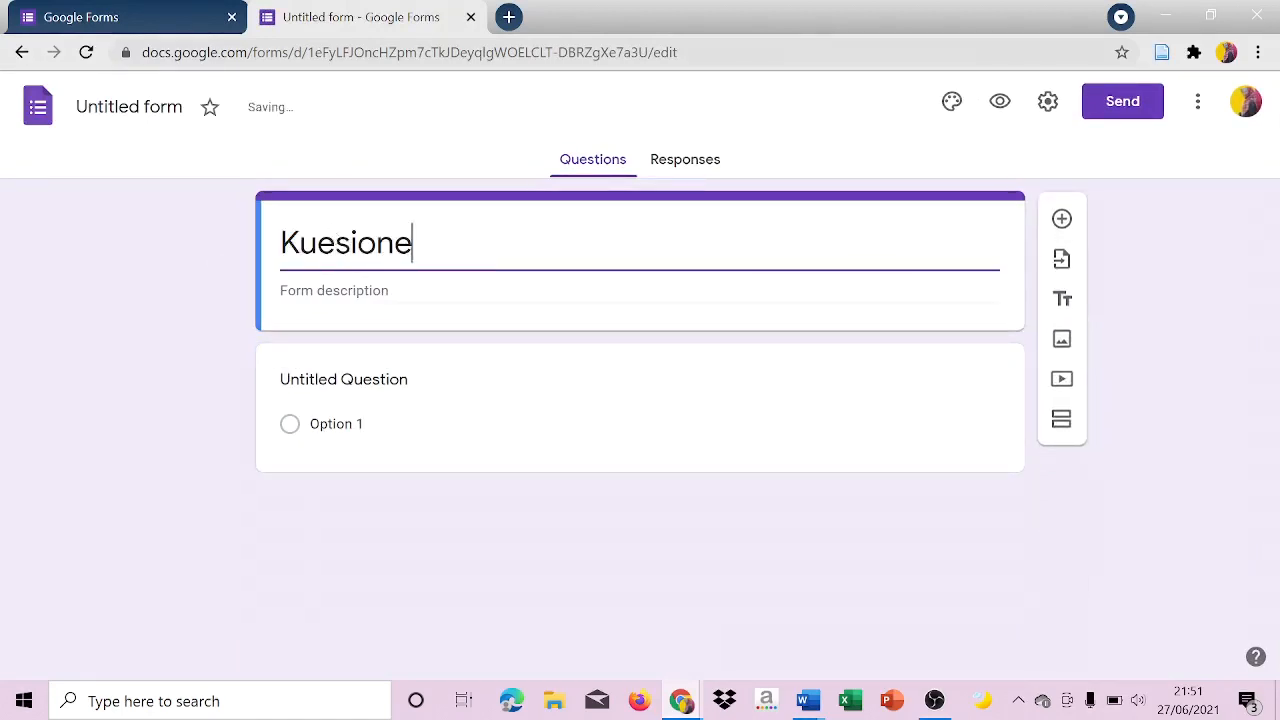
{"action": "type", "text": "r Pengaruh "}
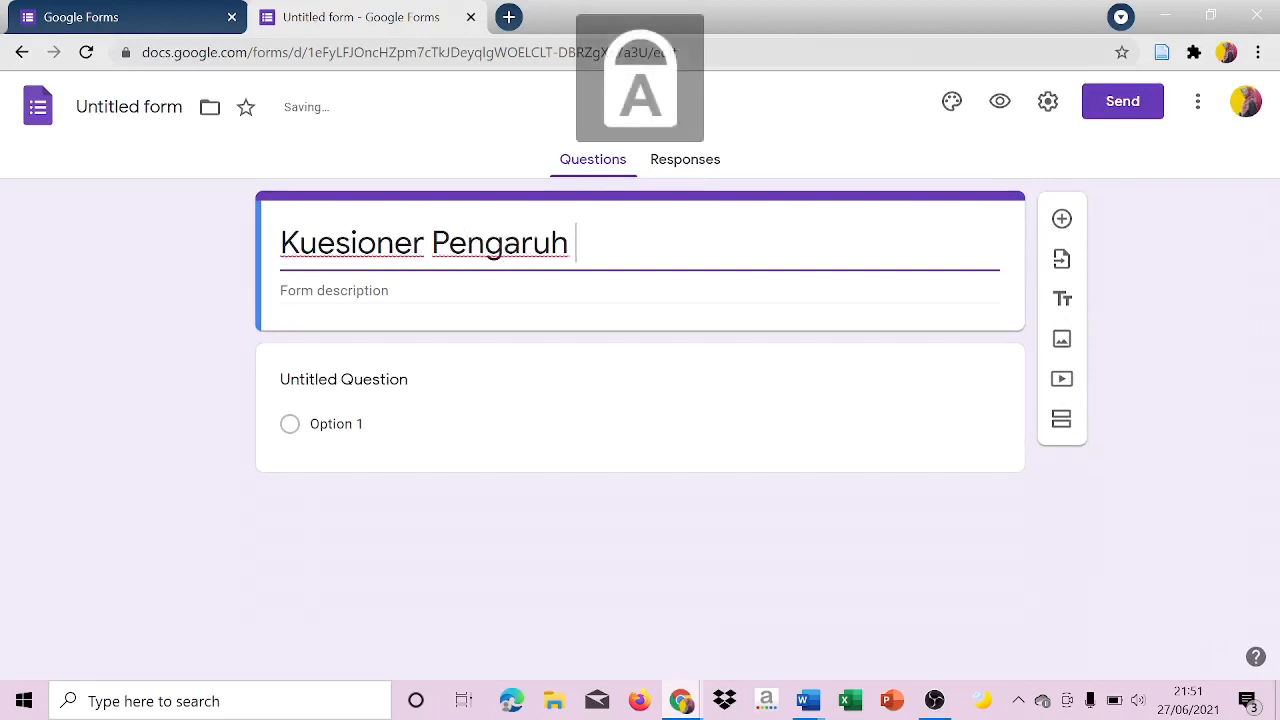
{"action": "type", "text": "Harga ,"}
{"action": "key", "text": "BackSpace"}
{"action": "key", "text": "BackSpace"}
{"action": "type", "text": ", "}
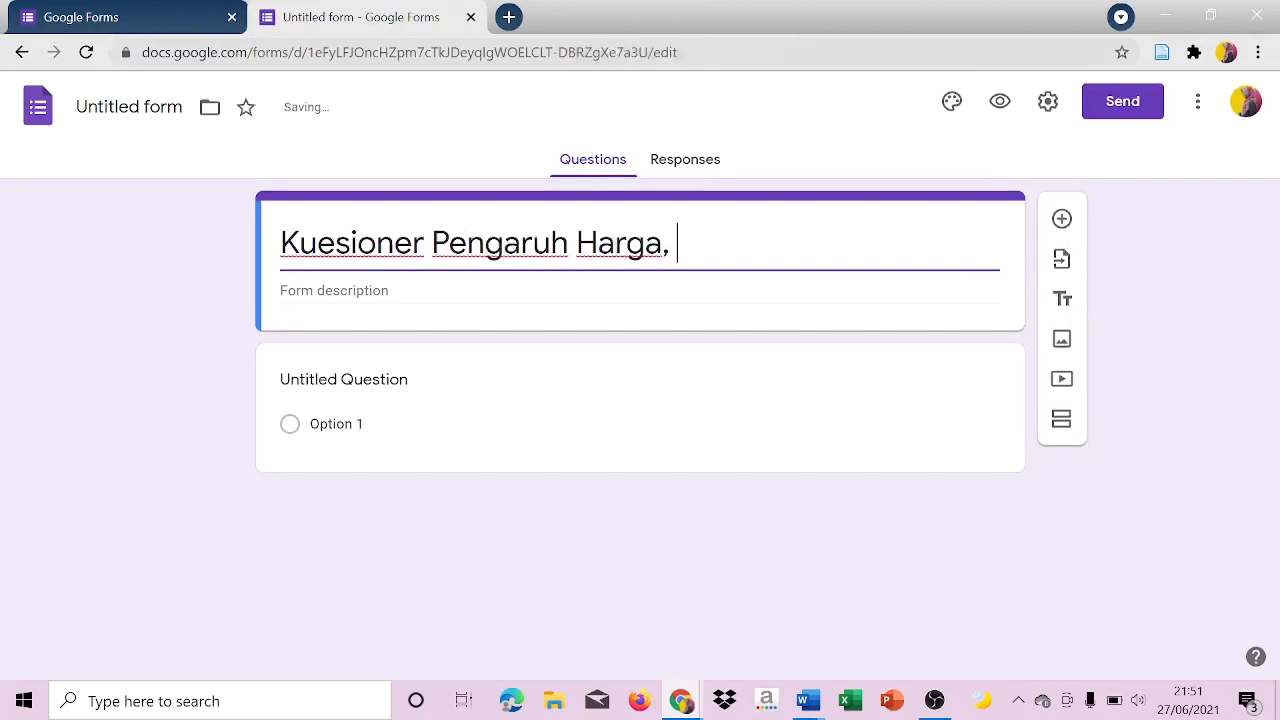
{"action": "type", "text": "Promosi dan Kuali"}
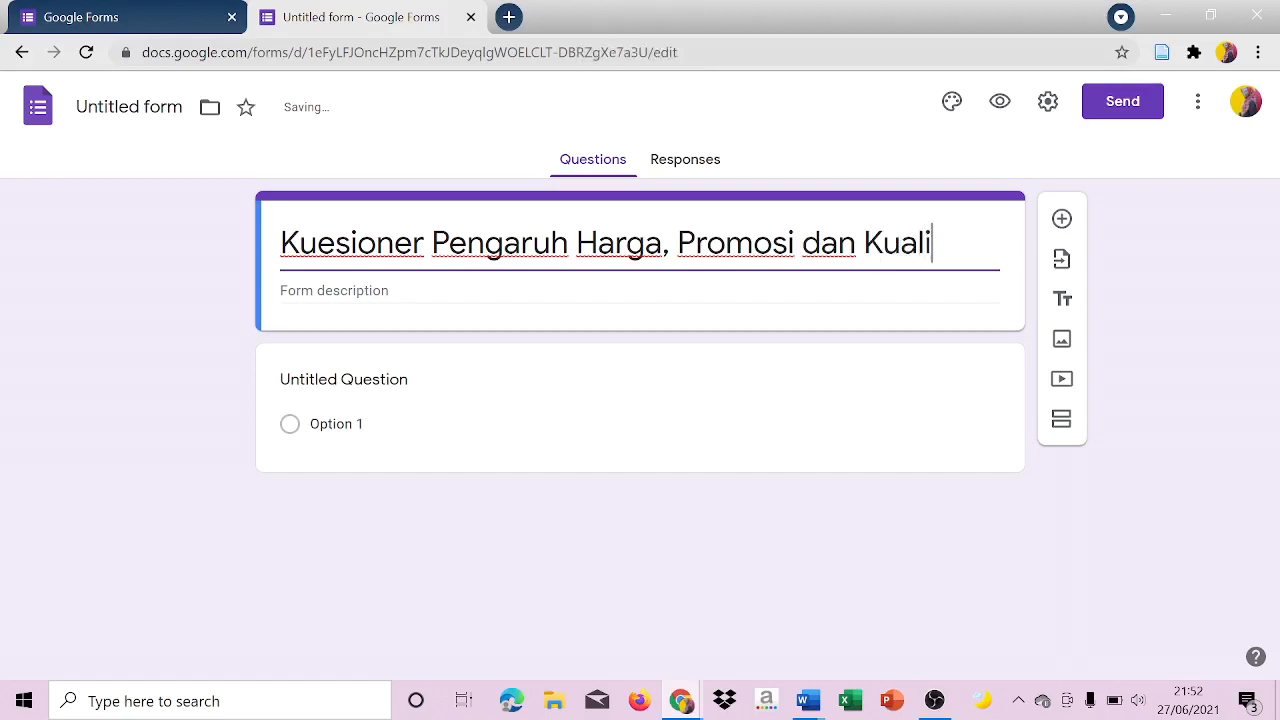
{"action": "type", "text": "tas Produk T"}
{"action": "key", "text": "BackSpace"}
{"action": "type", "text": "terhadap"}
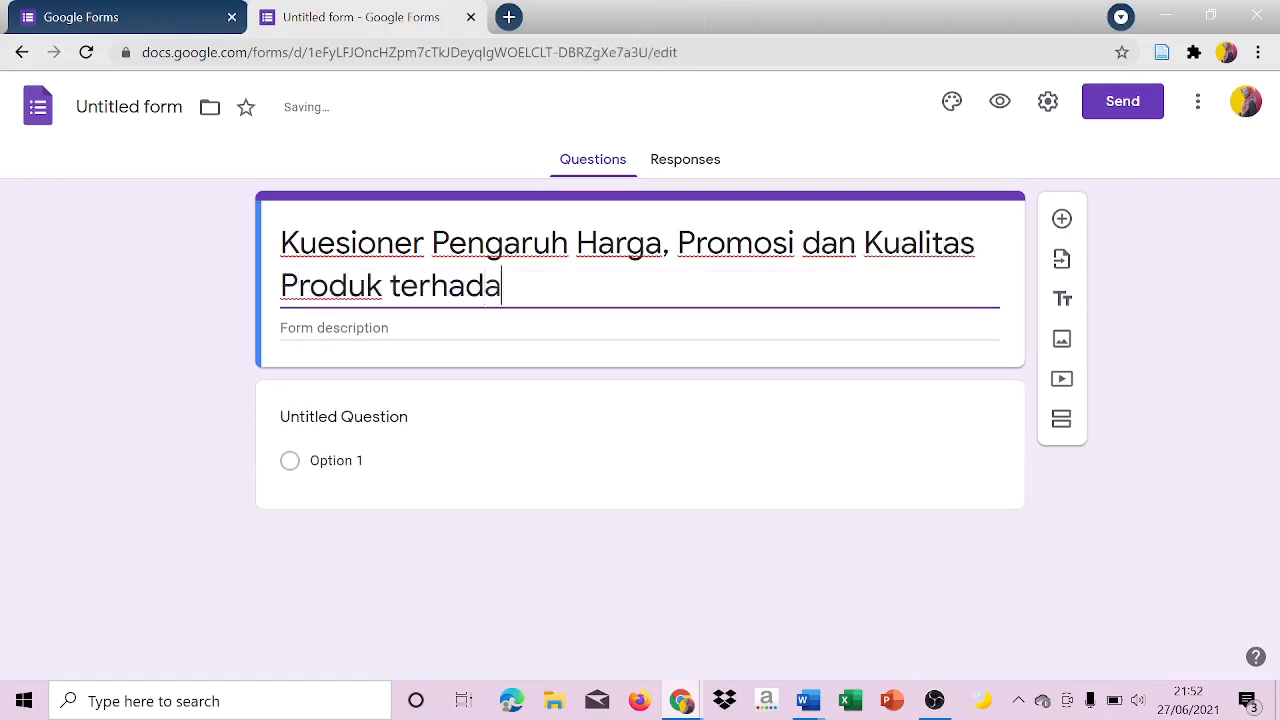
{"action": "key", "text": "Caps_Lock"}
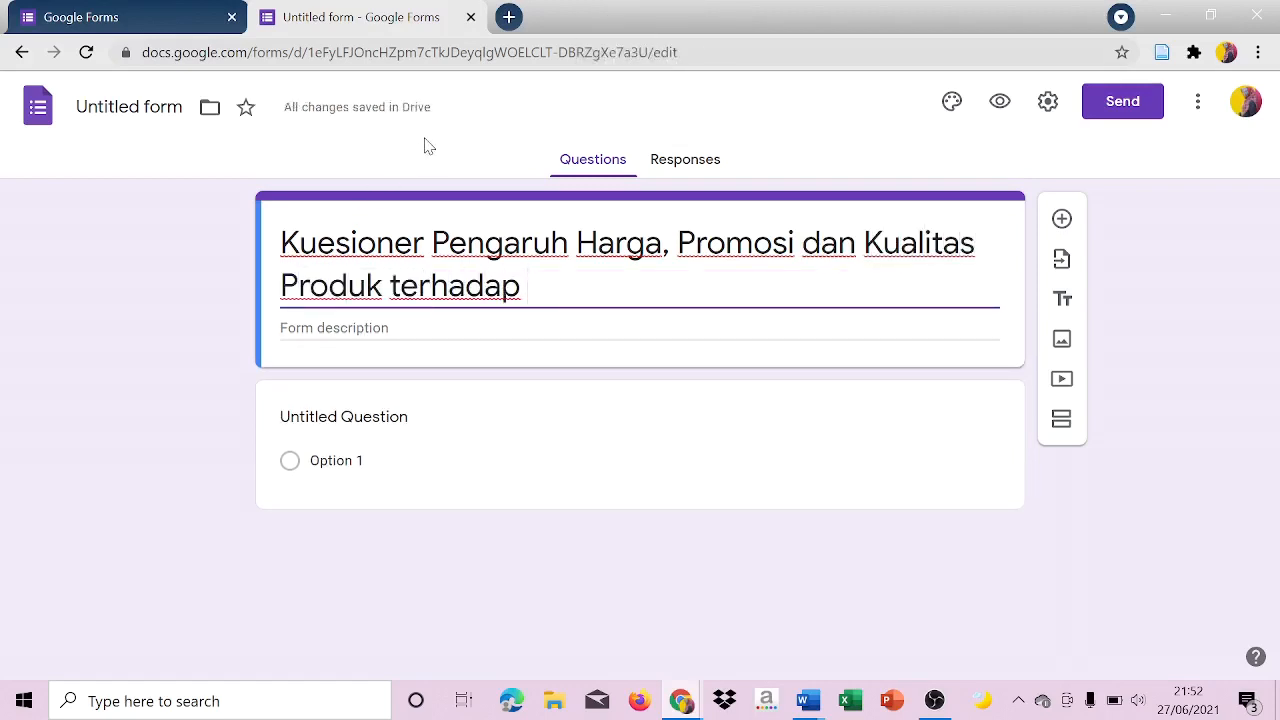
{"action": "key", "text": "Caps_Lock"}
{"action": "type", "text": "K"}
{"action": "key", "text": "Caps_Lock"}
{"action": "type", "text": "eputusan"}
{"action": "key", "text": "Caps_Lock"}
{"action": "type", "text": "P"}
{"action": "key", "text": "Caps_Lock"}
{"action": "type", "text": "embelian"}
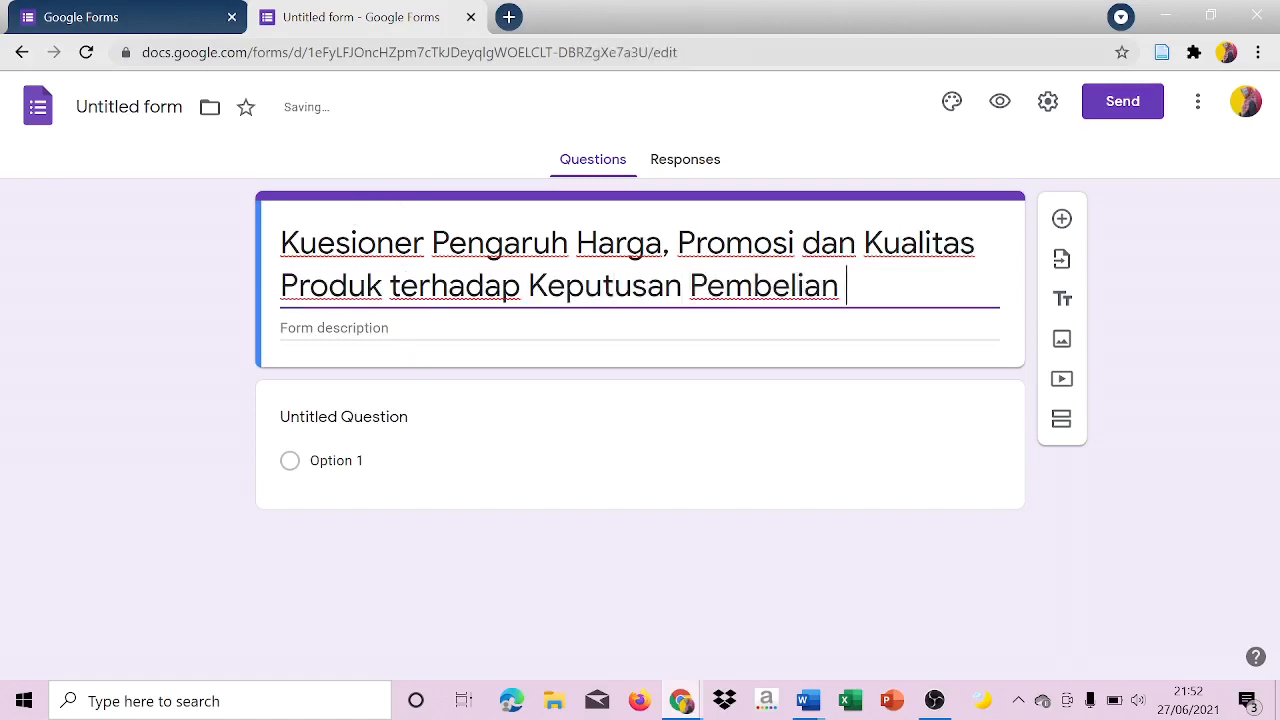
Set the form description to "Kuesioner ini bertujuan untuk meneliti bagaimana pengaruh harga, promosi dan kualitas produk terhadap keputusan pembelian".
{"action": "key", "text": "Tab"}
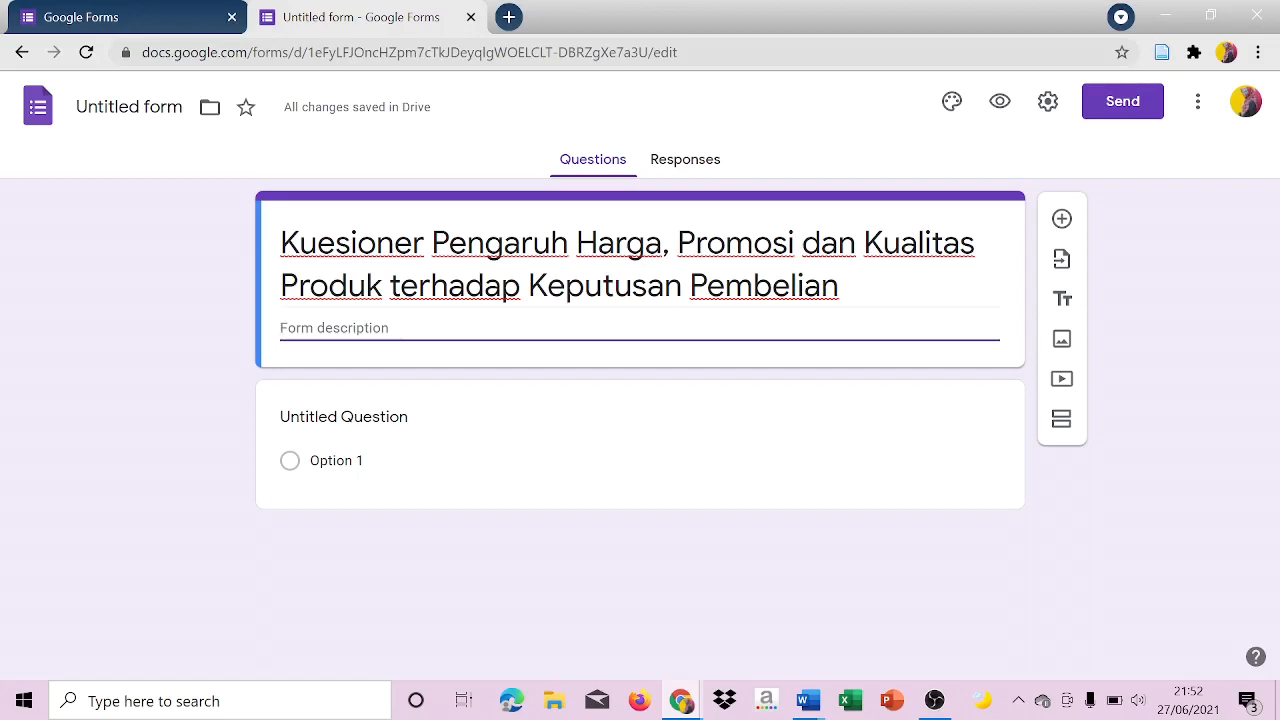
{"action": "key", "text": "Caps_Lock"}
{"action": "type", "text": "K"}
{"action": "key", "text": "Caps_Lock"}
{"action": "type", "text": "u"}
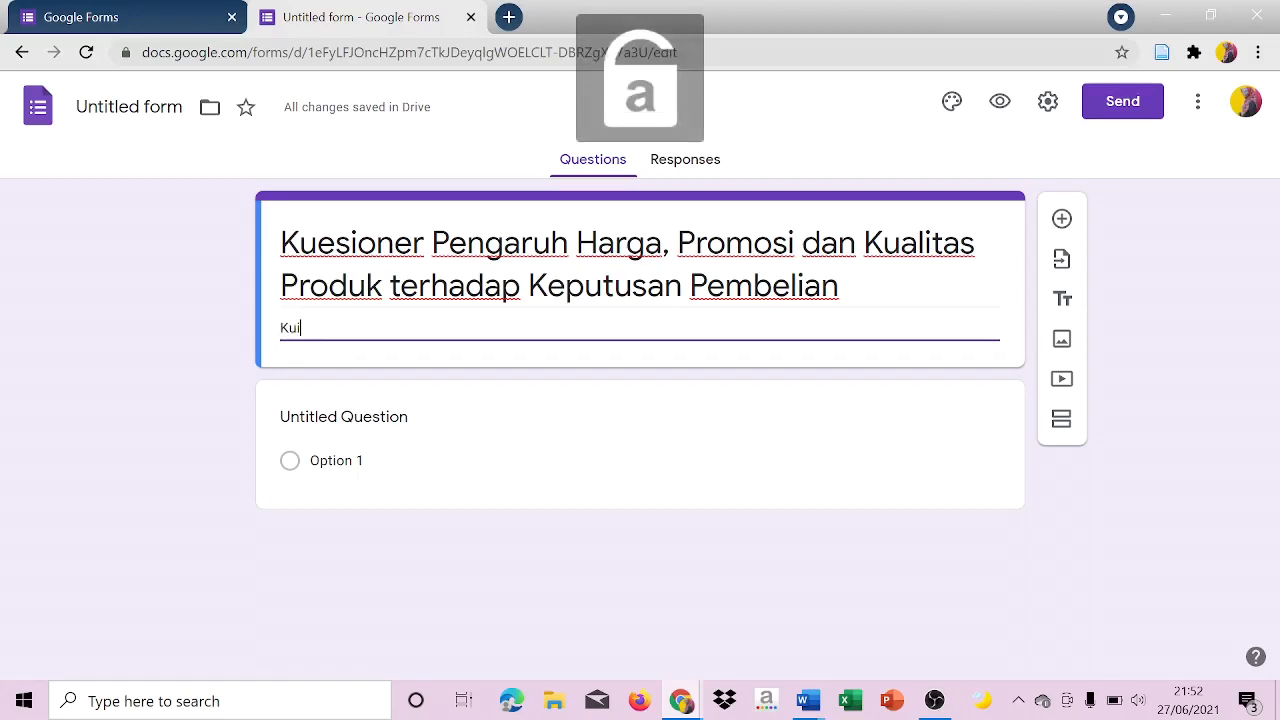
{"action": "type", "text": "esioner ini bertujuan untuk meneliti bagaimana pengaruh harga, promosi"}
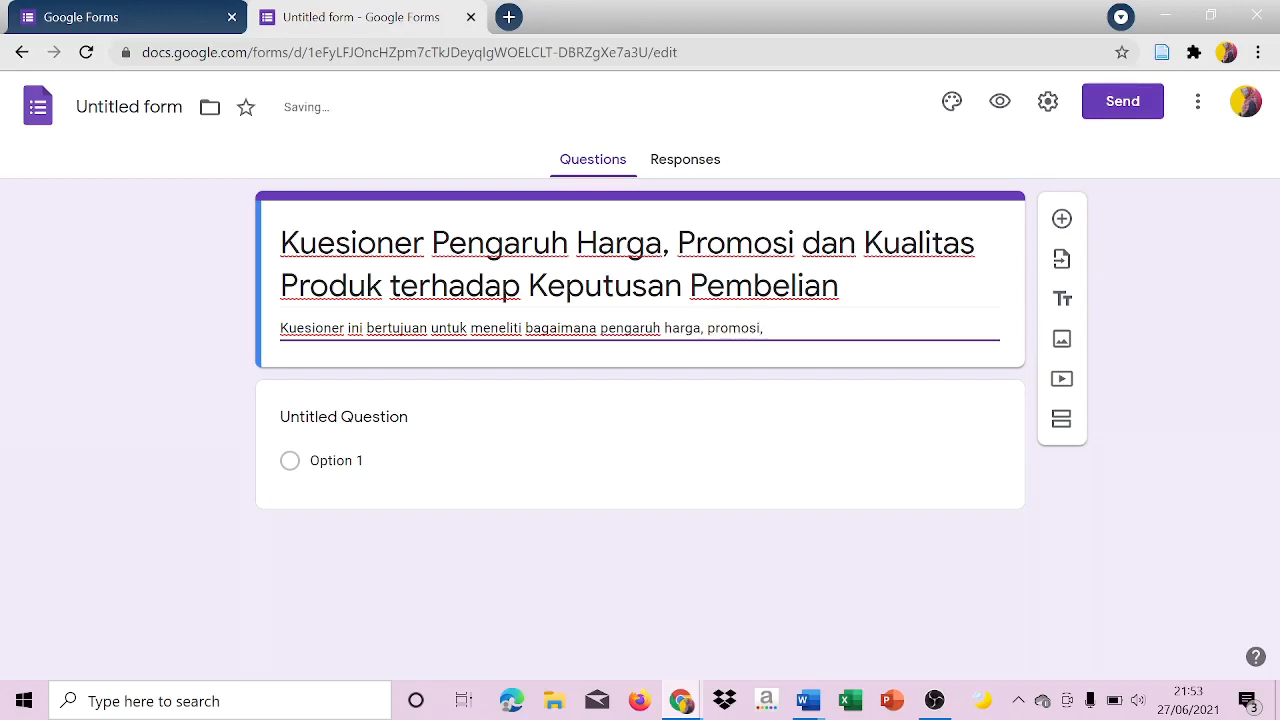
{"action": "type", "text": " dan kualitas "}
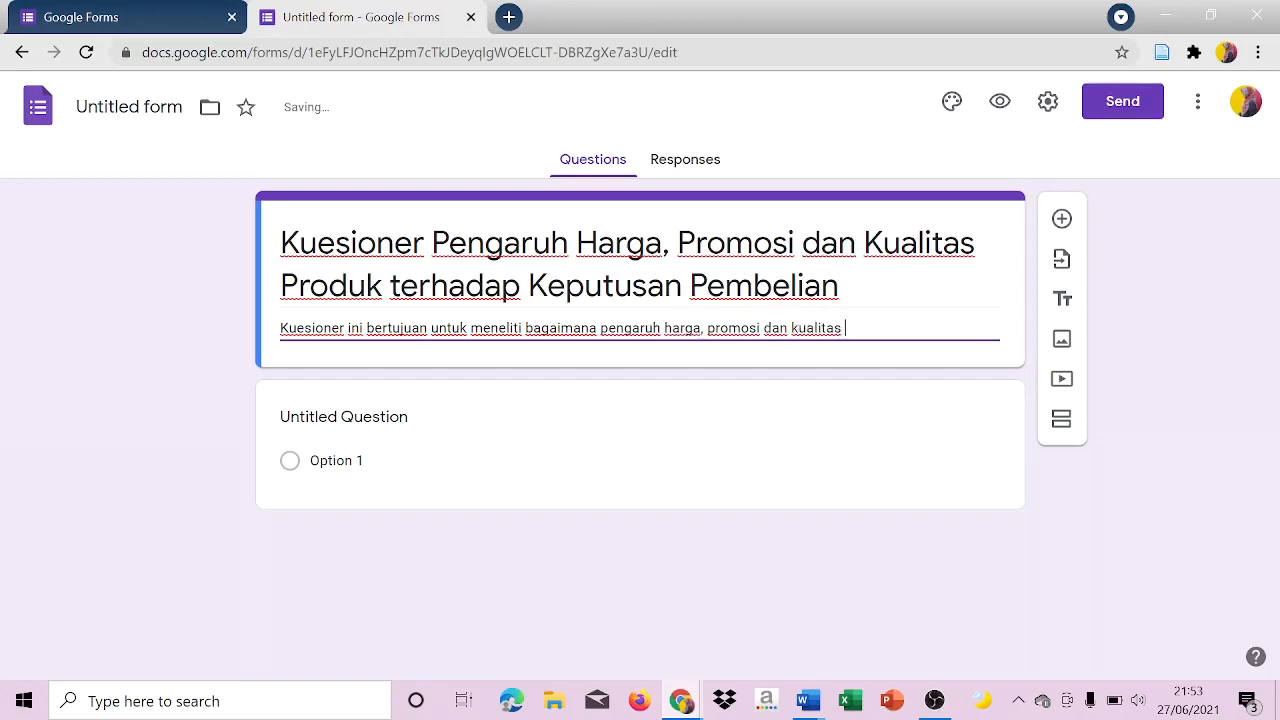
{"action": "type", "text": "produk terhadap keputusan pembelian "}
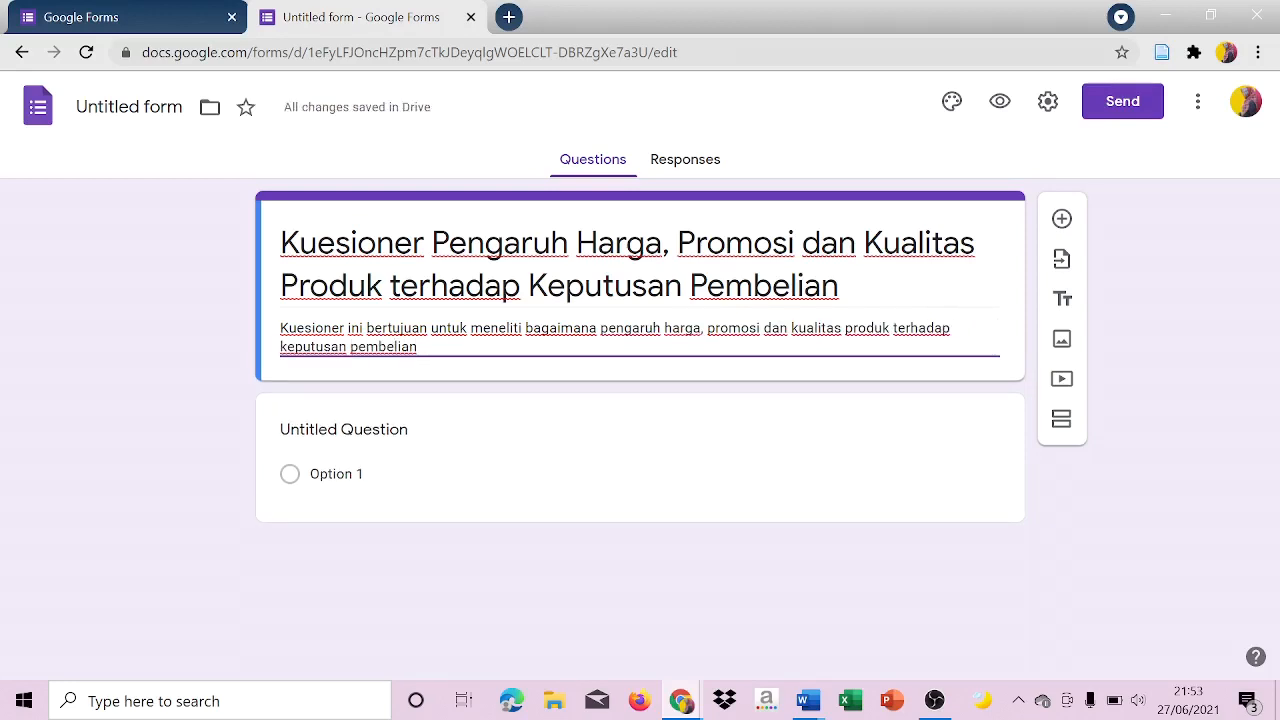
{"action": "type", "text": "prod"}
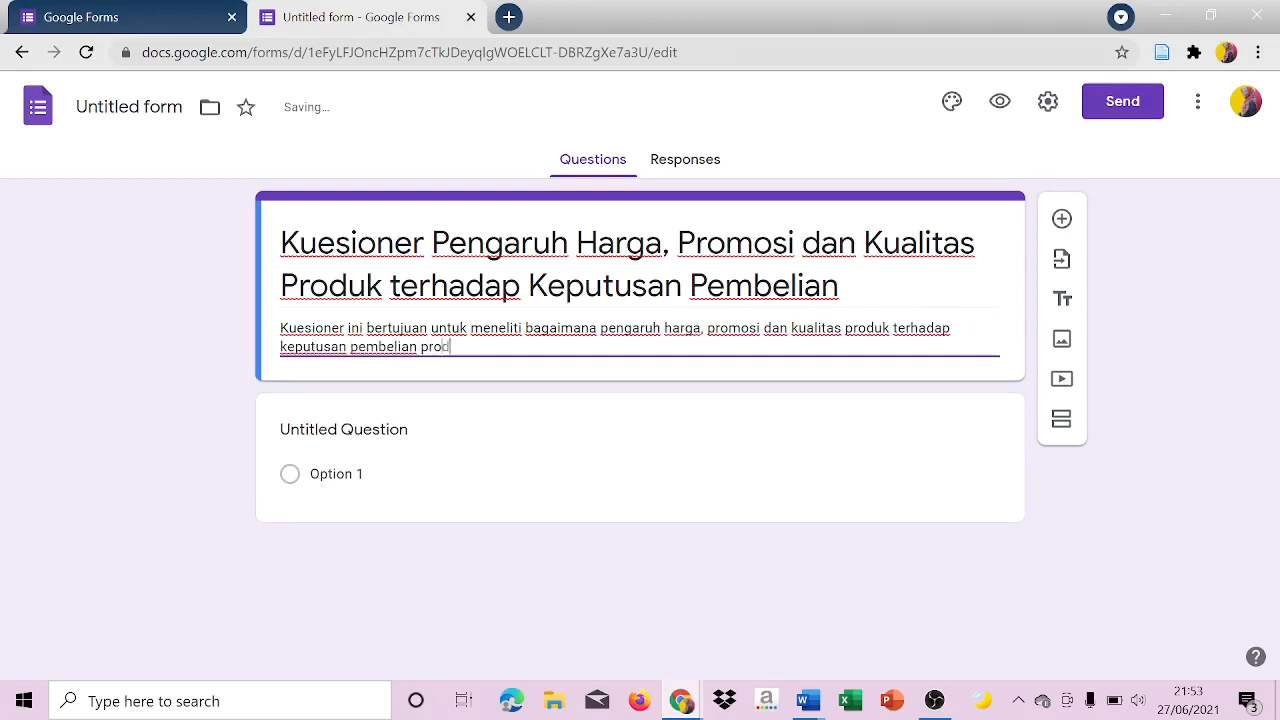
{"action": "type", "text": "uk sepatu vans"}
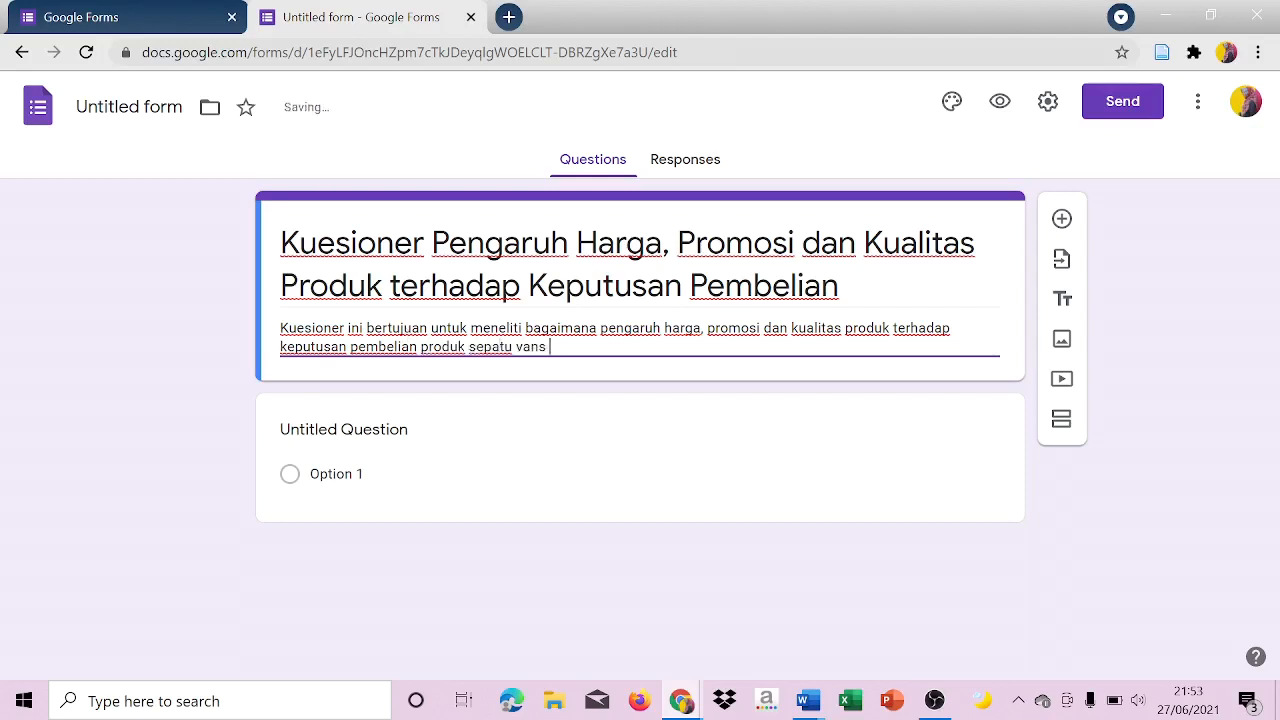
Append "produk sepatu vans" to the form description and "Produk Sepatu Vans" to the form title.
{"action": "left_click", "coordinate": [505, 291]}
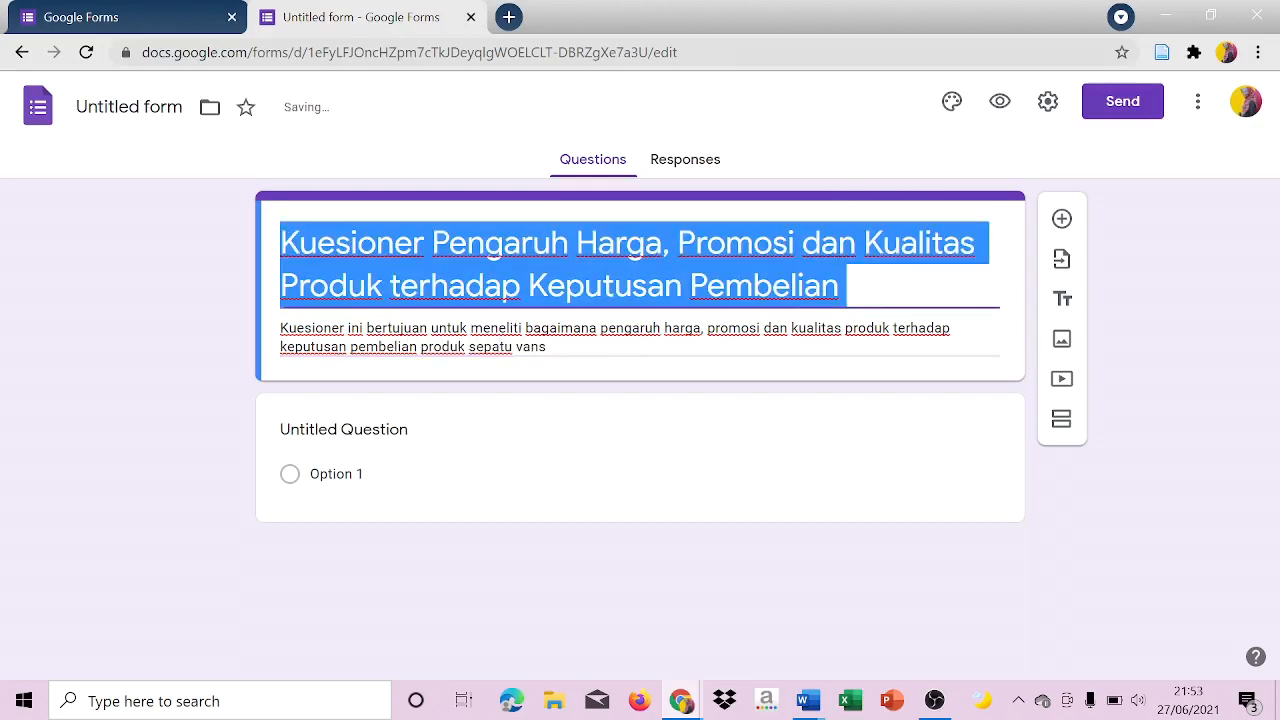
{"action": "key", "text": "Right"}
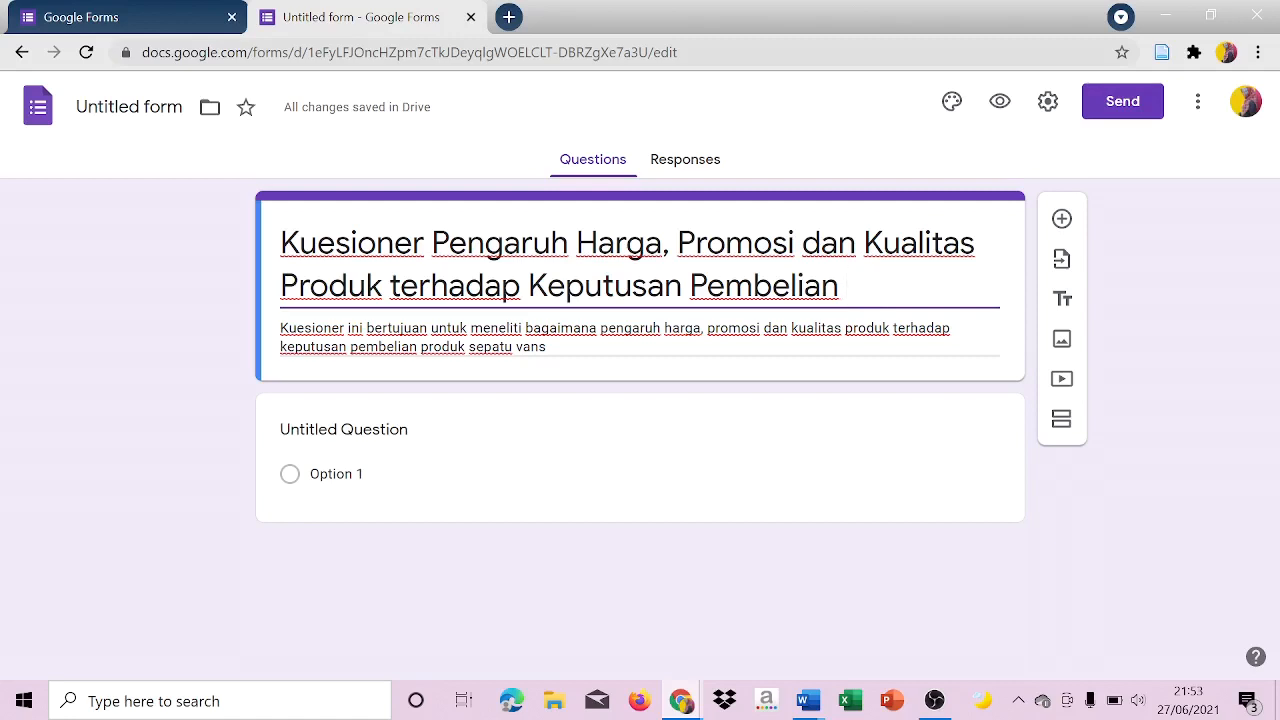
{"action": "type", "text": "Produk "}
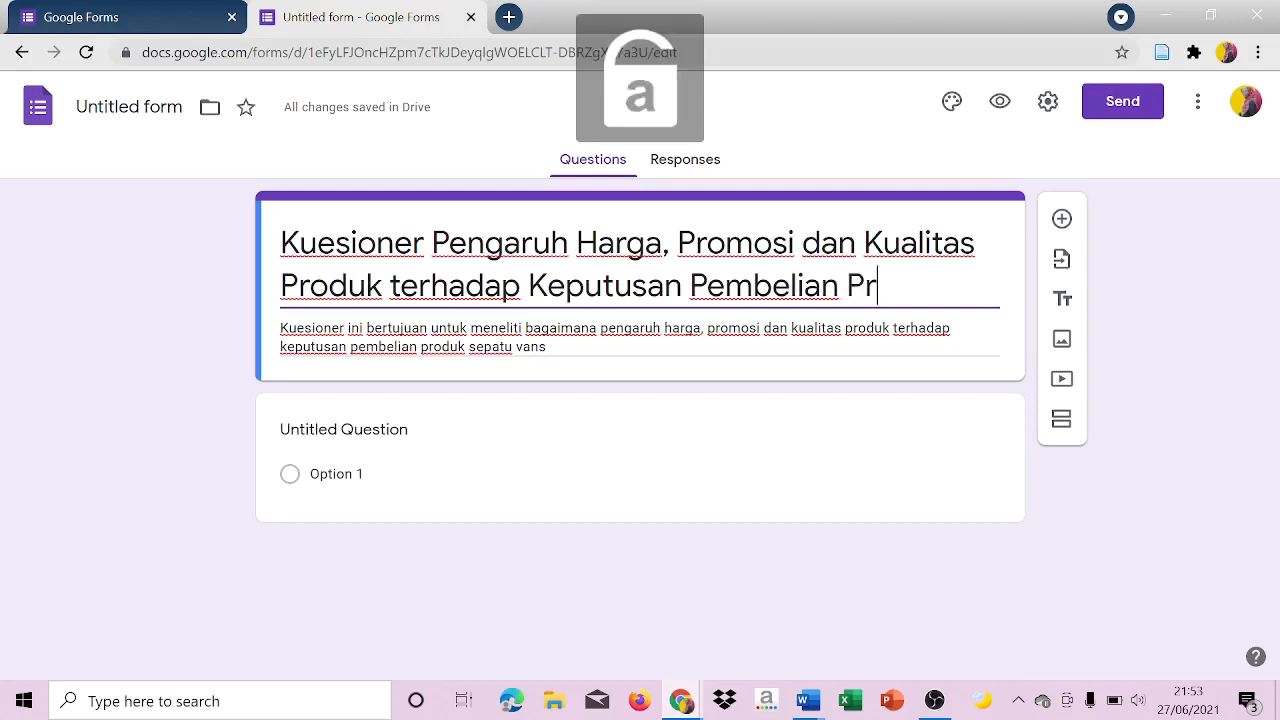
{"action": "type", "text": "S"}
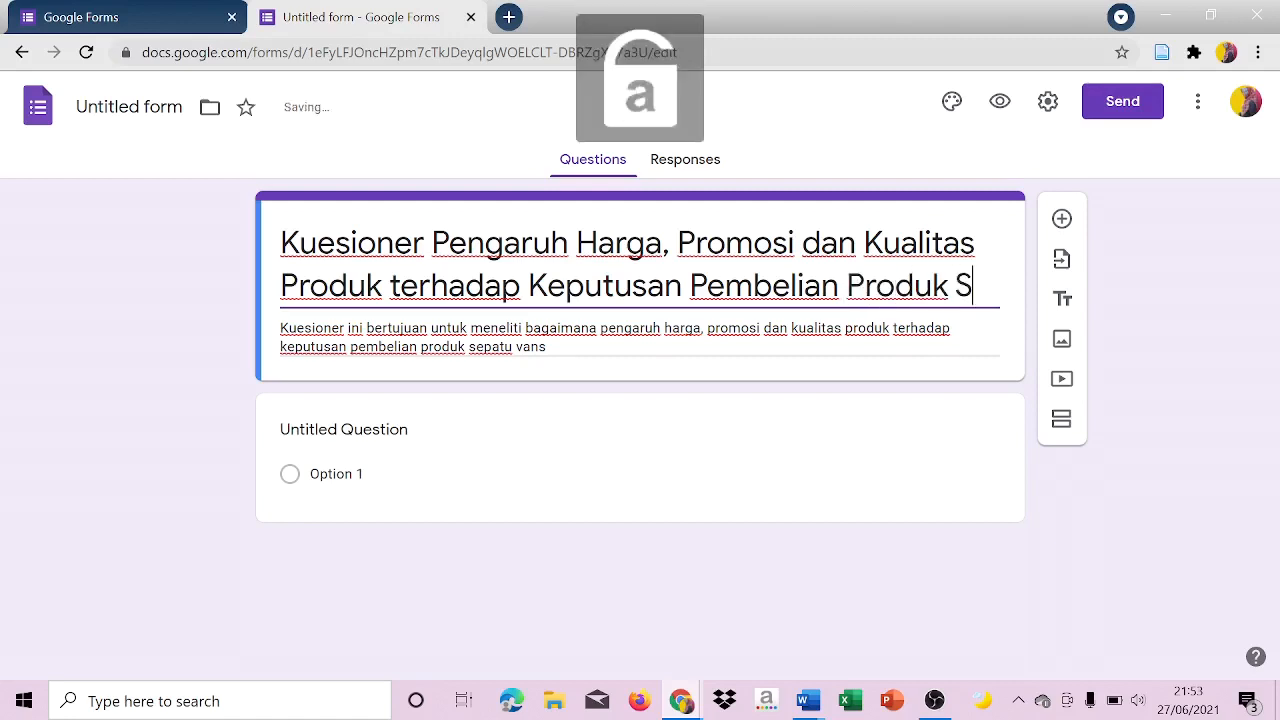
{"action": "type", "text": "epatu Vnas"}
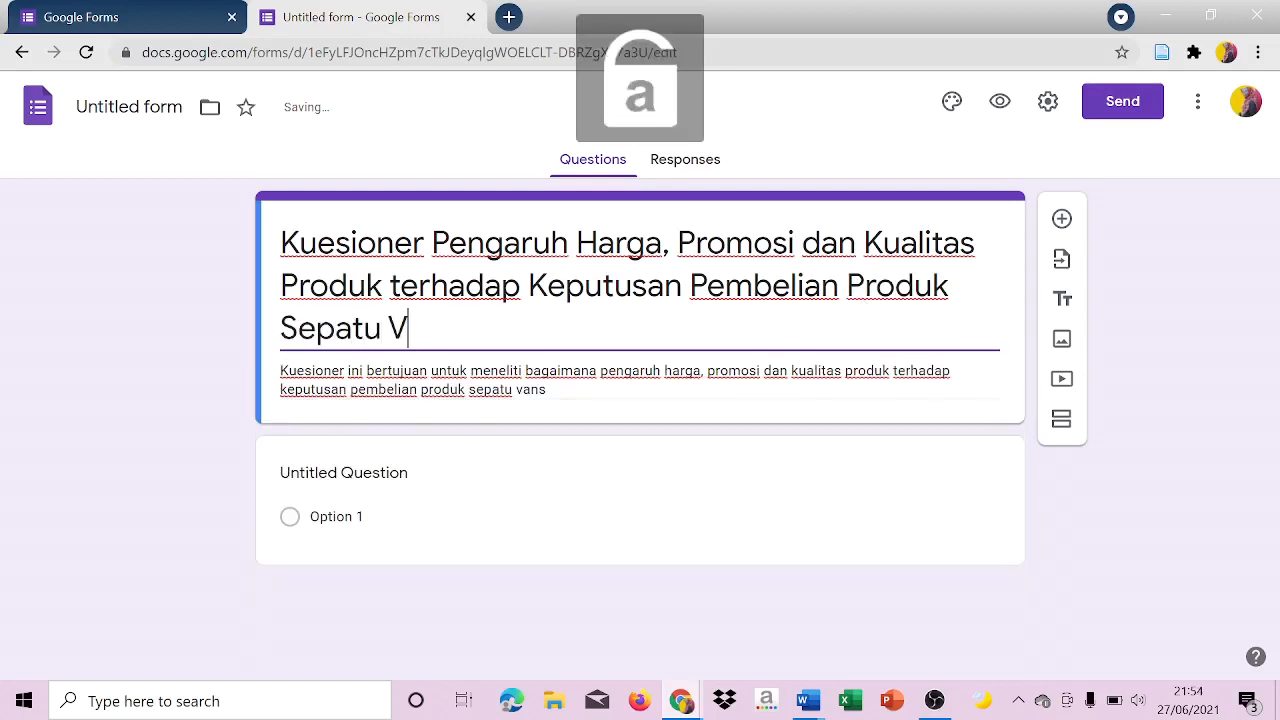
{"action": "key", "text": "BackSpace"}
{"action": "key", "text": "BackSpace"}
{"action": "key", "text": "BackSpace"}
{"action": "type", "text": "ans"}
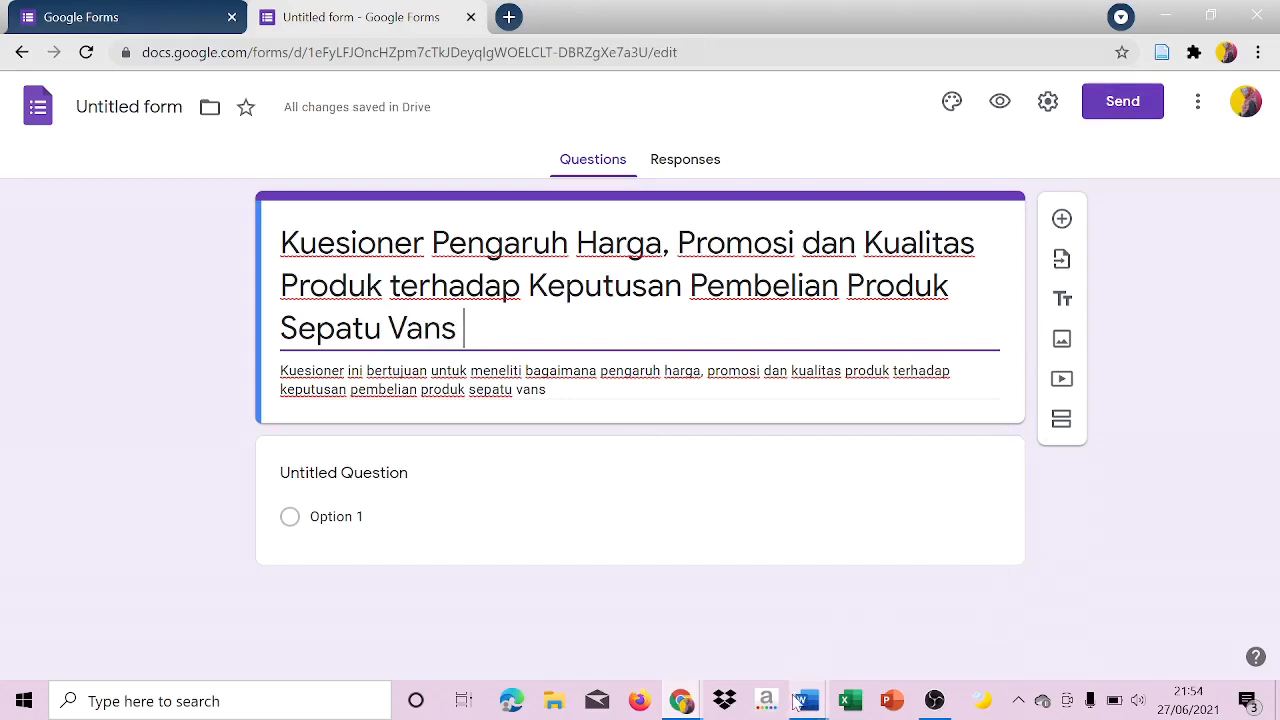
Consult the respondent identity fields in the Word document Identitas Responden and return to the form in Chrome.
{"action": "mouse_move", "coordinate": [802, 705]}
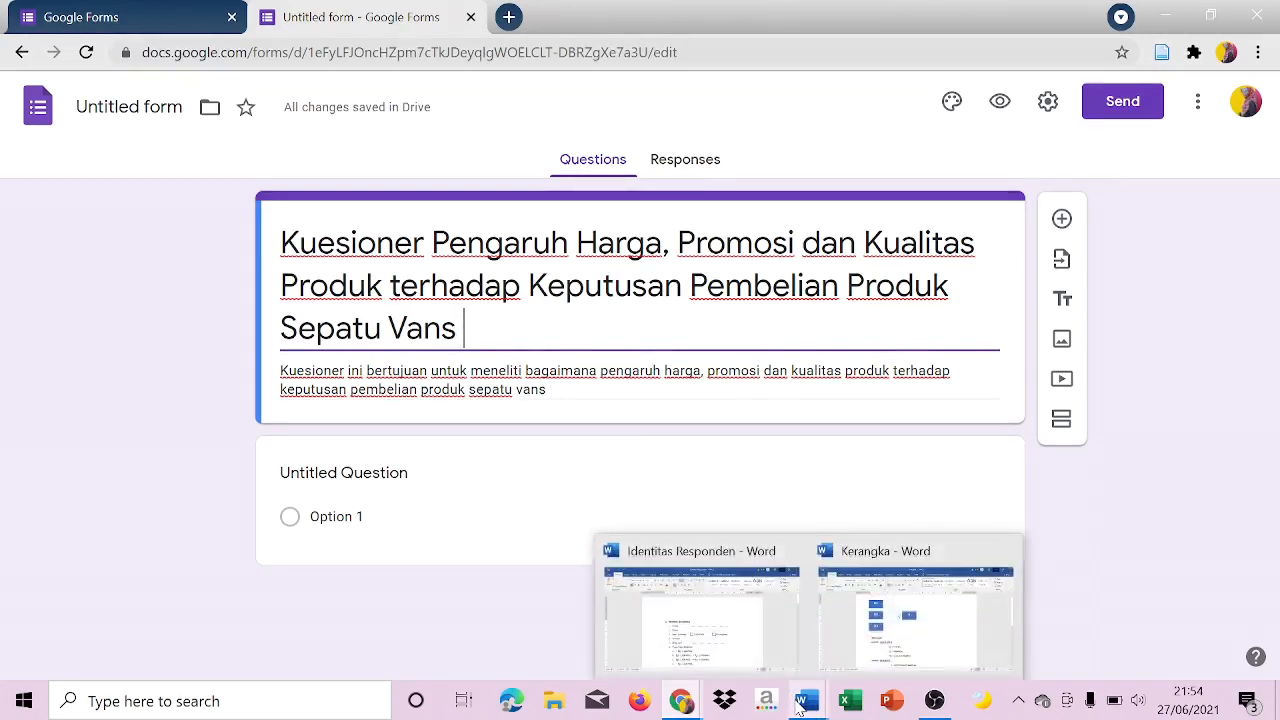
{"action": "mouse_move", "coordinate": [742, 620]}
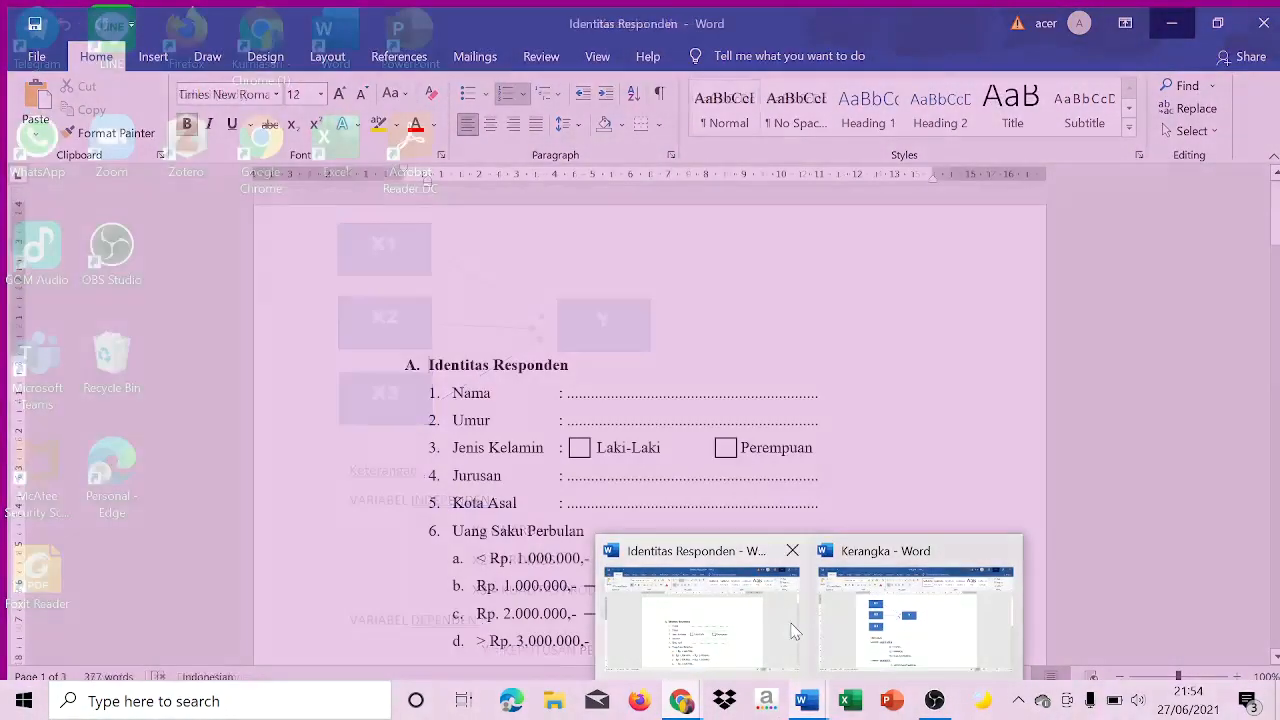
{"action": "left_click", "coordinate": [793, 632]}
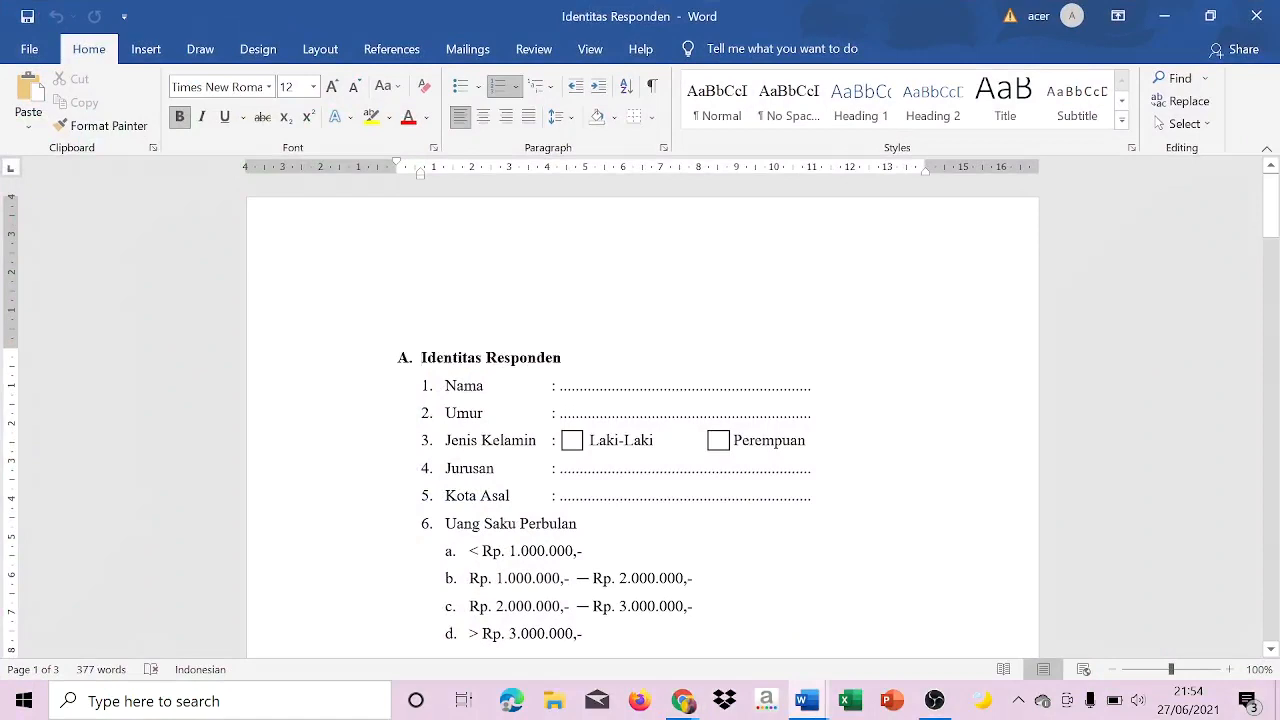
{"action": "left_click", "coordinate": [1164, 16]}
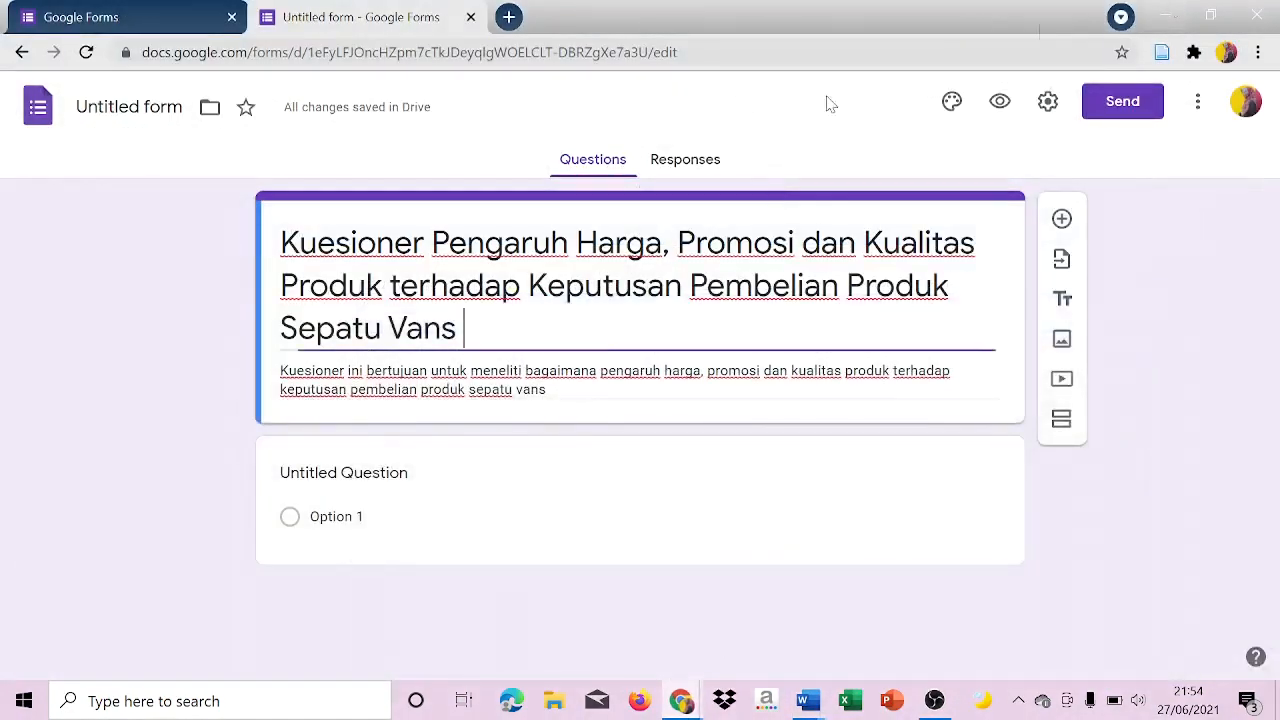
Title the form's first, untitled question "Nama".
{"action": "left_click", "coordinate": [395, 497]}
{"action": "key", "text": "Caps_Lock"}
{"action": "type", "text": "N"}
{"action": "key", "text": "Caps_Lock"}
{"action": "type", "text": "ama"}
{"action": "key", "text": "BackSpace"}
{"action": "key", "text": "BackSpace"}
{"action": "key", "text": "BackSpace"}
{"action": "key", "text": "BackSpace"}
{"action": "key", "text": "Delete"}
{"action": "key", "text": "ctrl+a"}
{"action": "key", "text": "BackSpace"}
{"action": "key", "text": "Caps_Lock"}
{"action": "type", "text": "N"}
{"action": "key", "text": "Caps_Lock"}
{"action": "type", "text": "ama"}
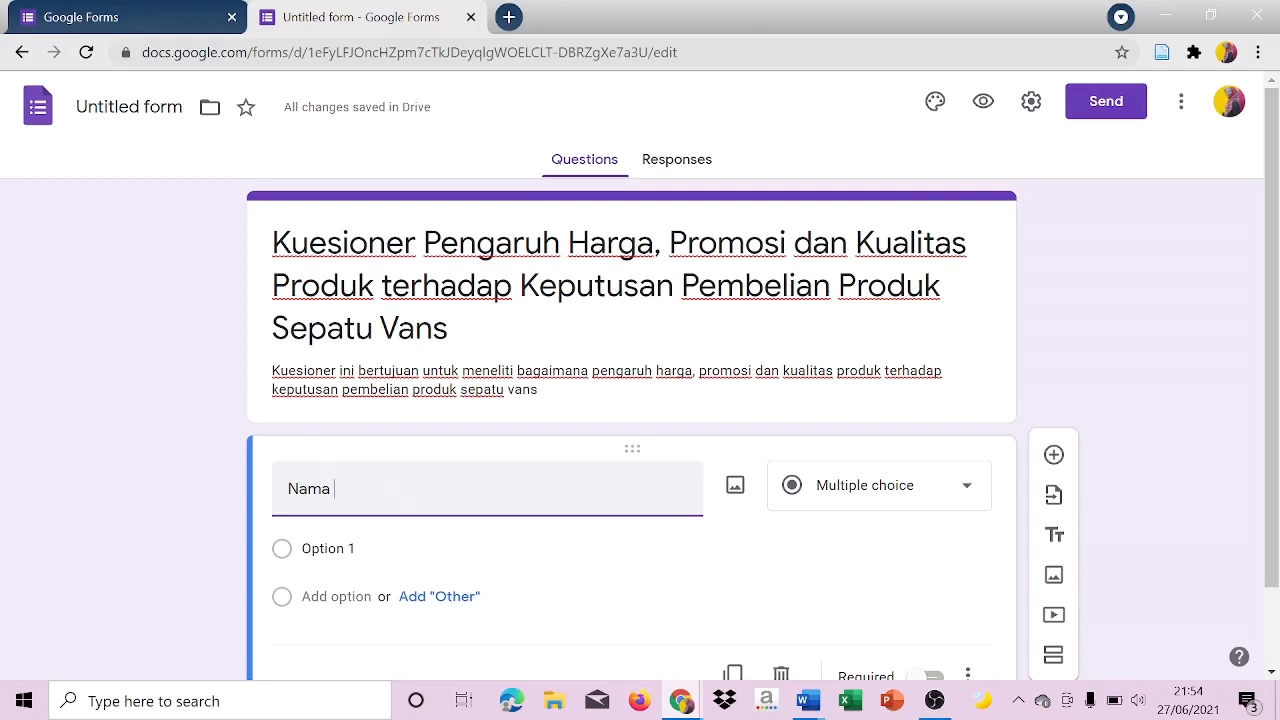
Add a new question titled "Umur" below the Nama question.
{"action": "left_click", "coordinate": [1054, 456]}
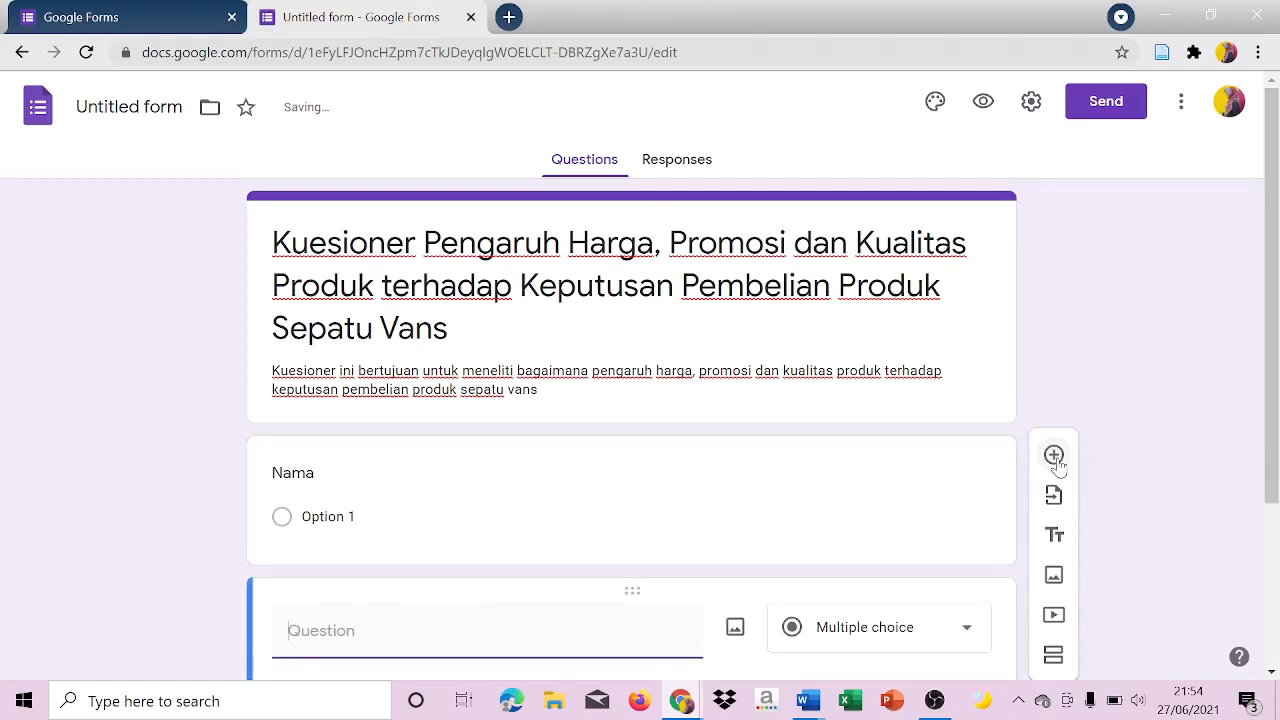
{"action": "key", "text": "Caps_Lock"}
{"action": "type", "text": "U"}
{"action": "key", "text": "Caps_Lock"}
{"action": "type", "text": "m"}
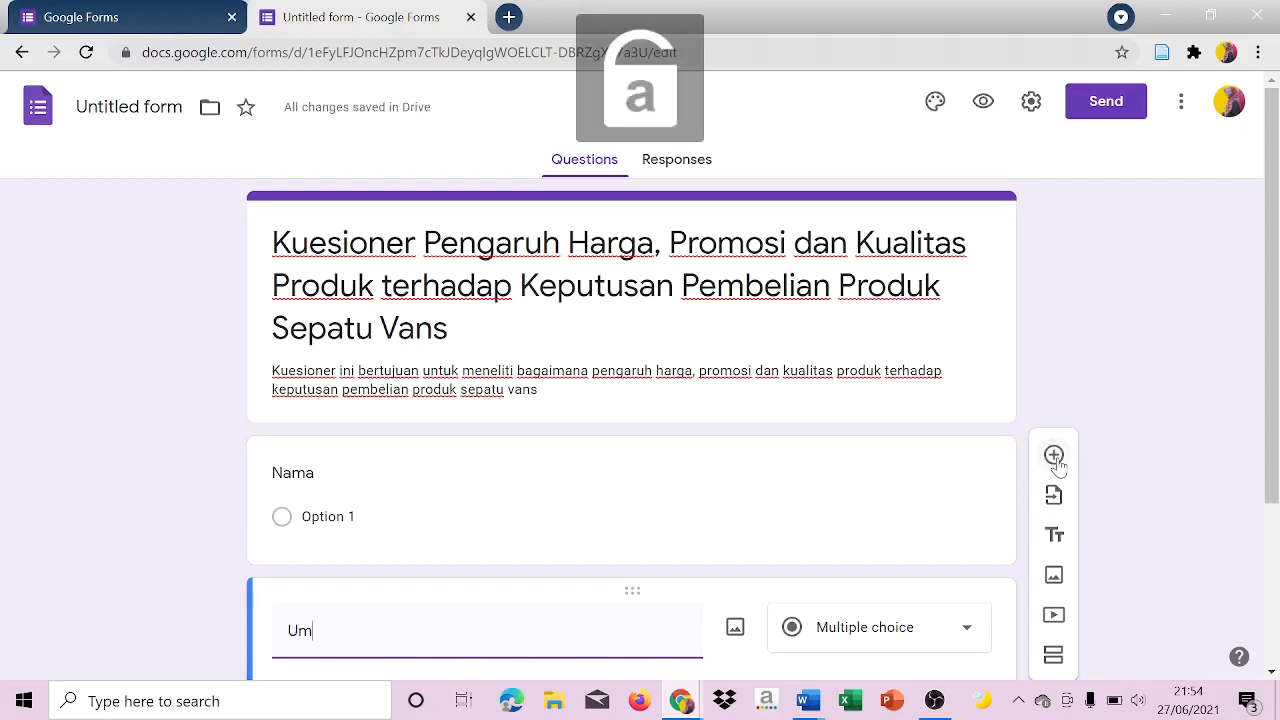
{"action": "type", "text": "ur"}
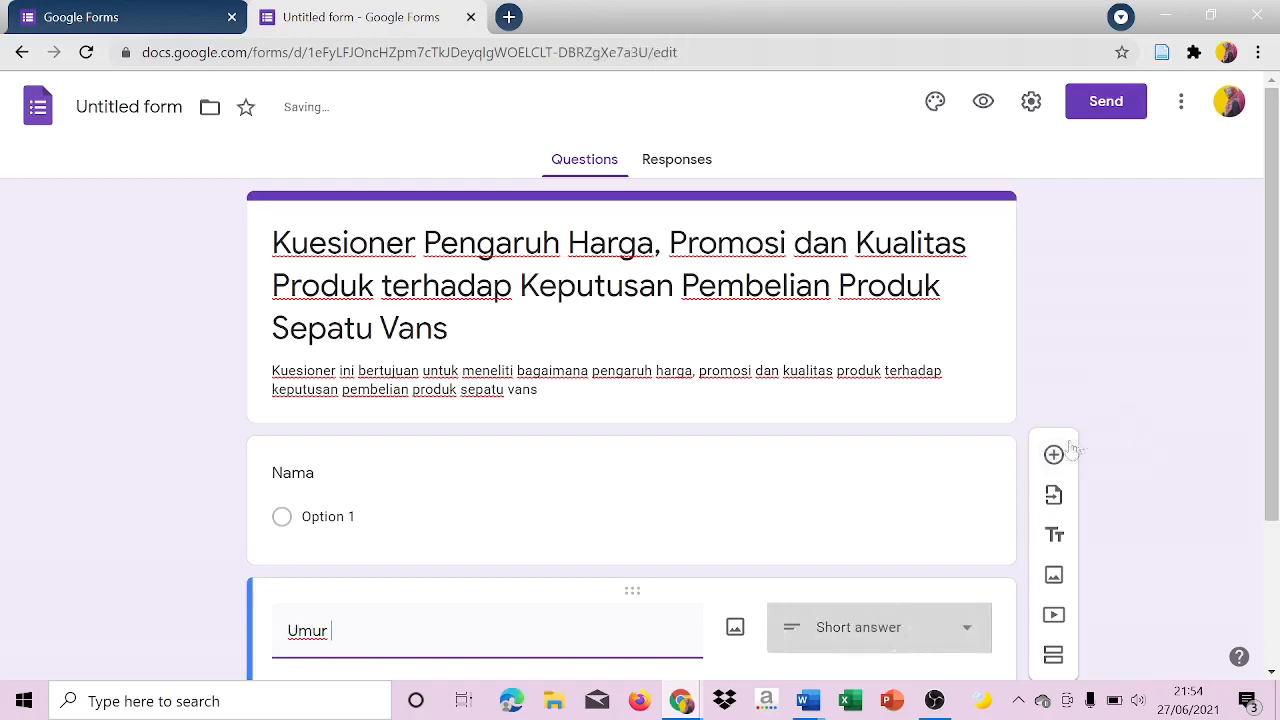
Add a new question titled "Jenis Kelamin" below the Umur question.
{"action": "left_click", "coordinate": [1054, 456]}
{"action": "key", "text": "Caps_Lock"}
{"action": "type", "text": "J"}
{"action": "key", "text": "Caps_Lock"}
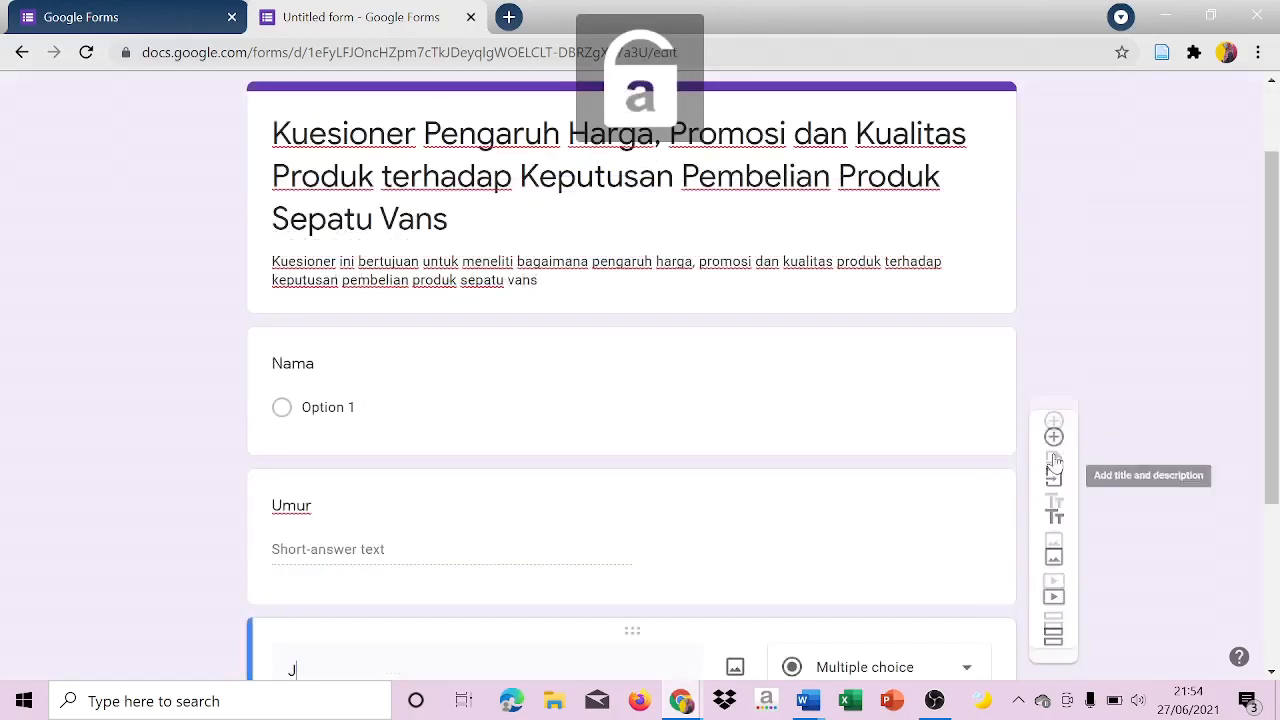
{"action": "type", "text": "enis"}
{"action": "key", "text": "Caps_Lock"}
{"action": "type", "text": "K"}
{"action": "key", "text": "Caps_Lock"}
{"action": "type", "text": "elamin"}
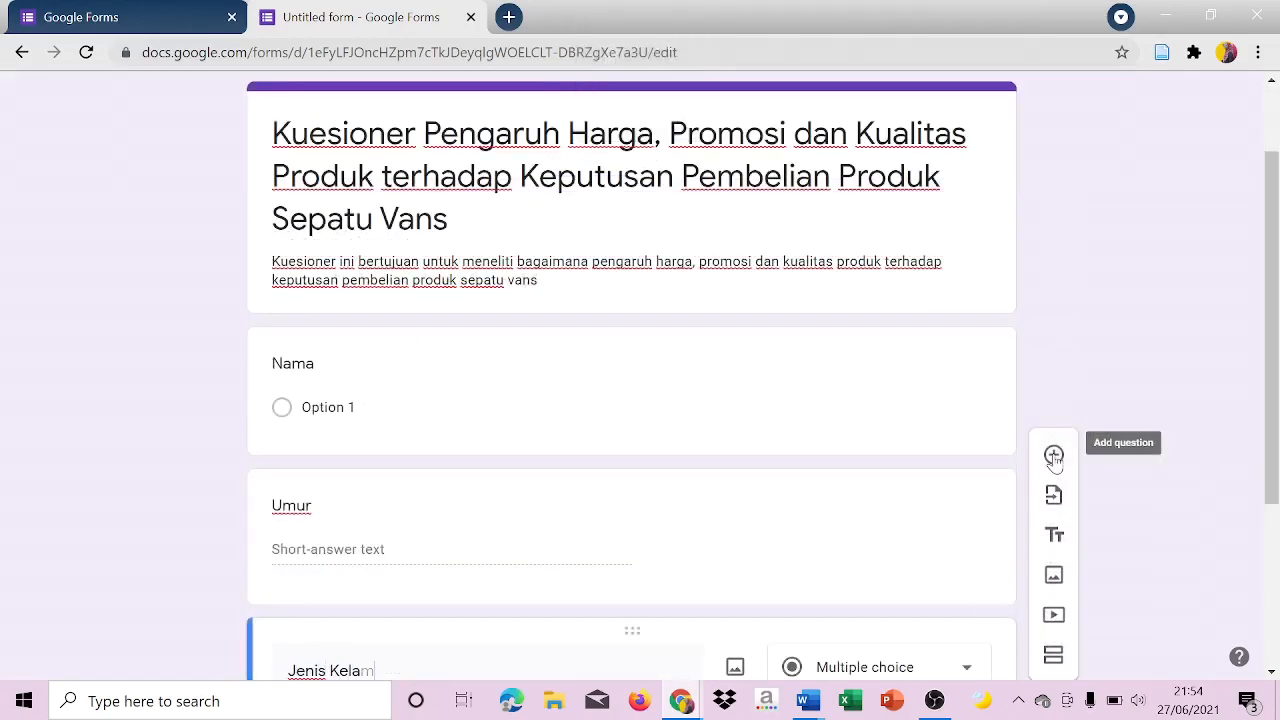
{"action": "key", "text": "BackSpace"}
Add a new question titled "Kota Asal" below the Jenis Kelamin question.
{"action": "left_click", "coordinate": [1054, 456]}
{"action": "key", "text": "Caps_Lock"}
{"action": "type", "text": "K"}
{"action": "key", "text": "Caps_Lock"}
{"action": "type", "text": "ota"}
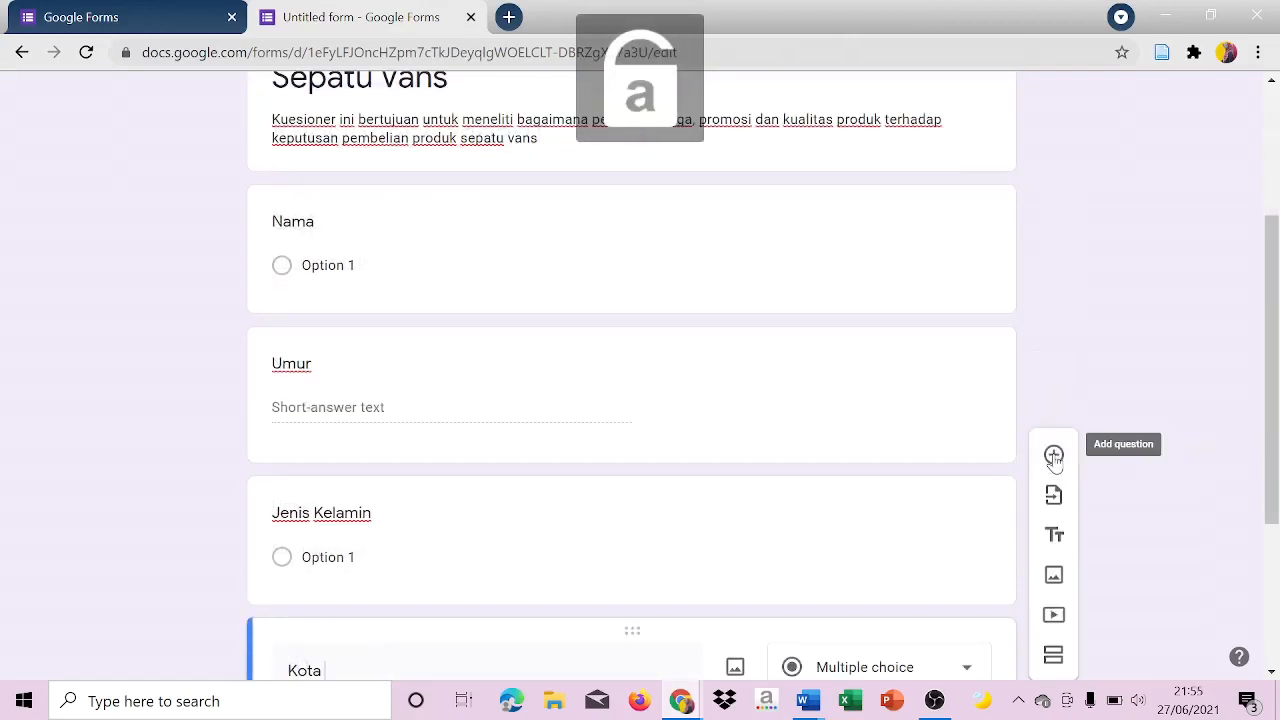
{"action": "key", "text": "Caps_Lock"}
{"action": "type", "text": "AA"}
{"action": "key", "text": "Caps_Lock"}
{"action": "type", "text": "sal"}
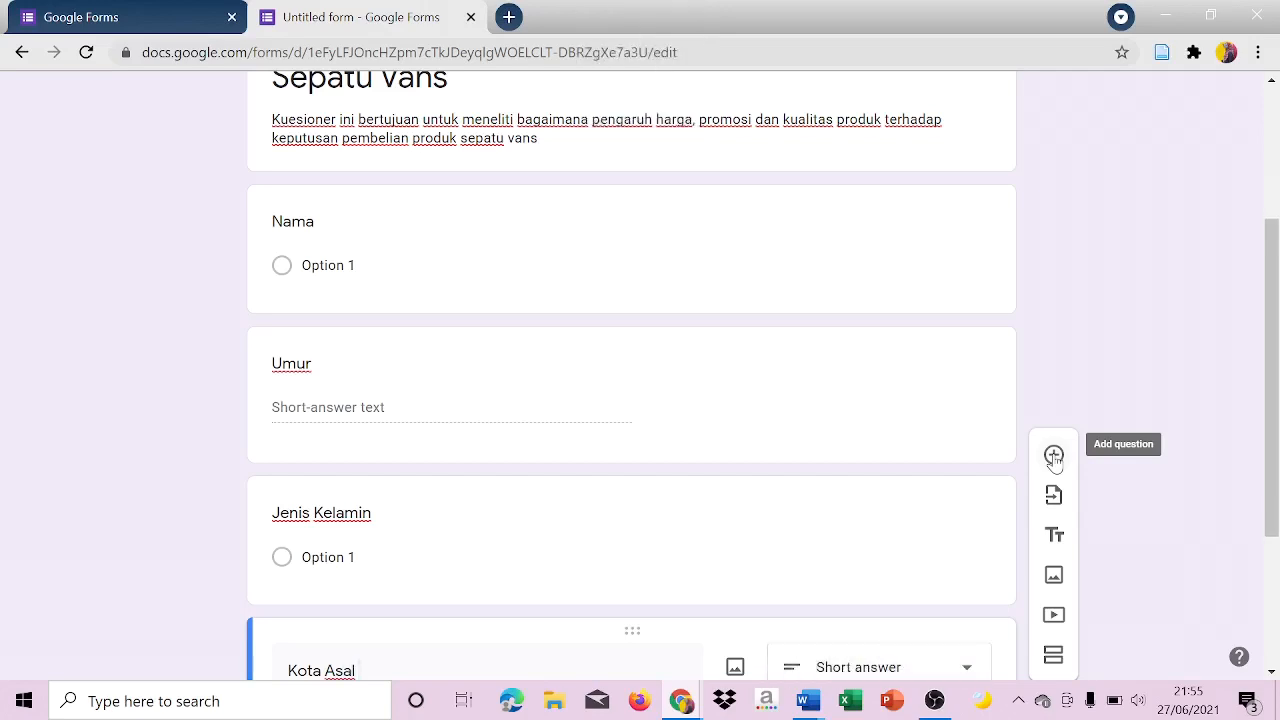
{"action": "key", "text": "Caps_Lock"}
{"action": "type", "text": "U"}
{"action": "key", "text": "Caps_Lock"}
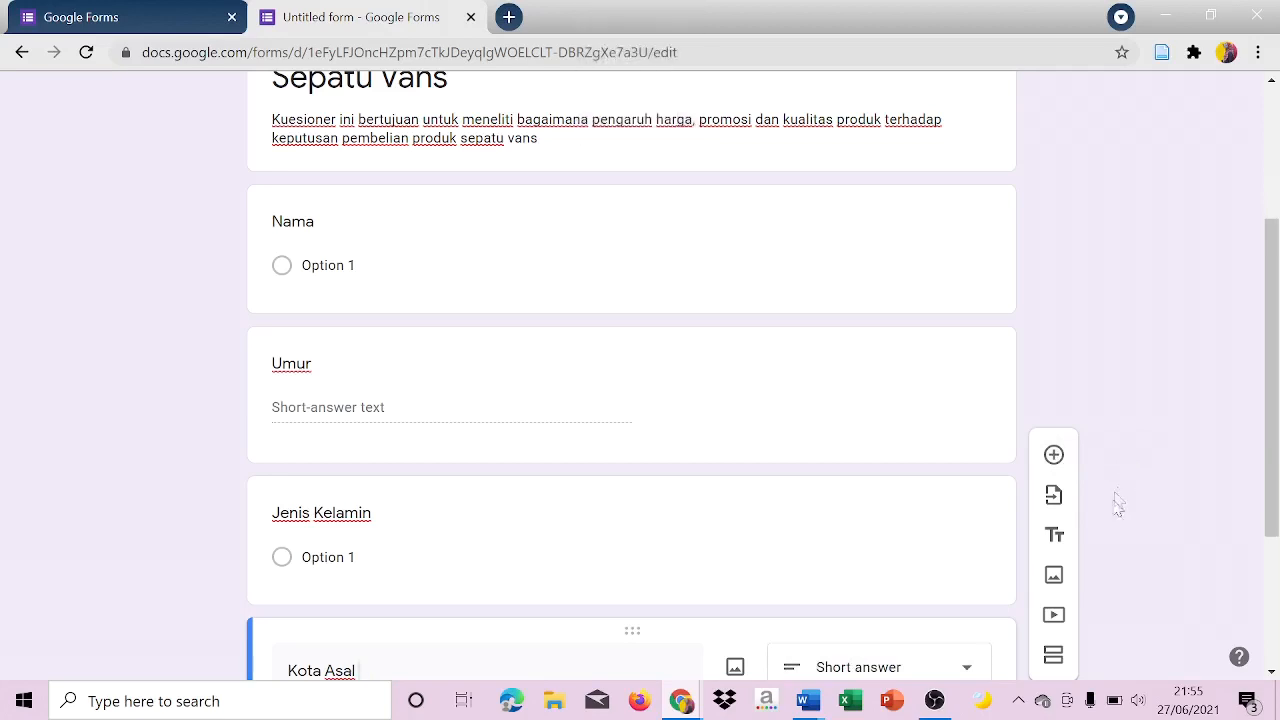
Recheck the Word document Identitas Responden for respondent fields still missing from the form and return to Chrome.
{"action": "left_click", "coordinate": [806, 703]}
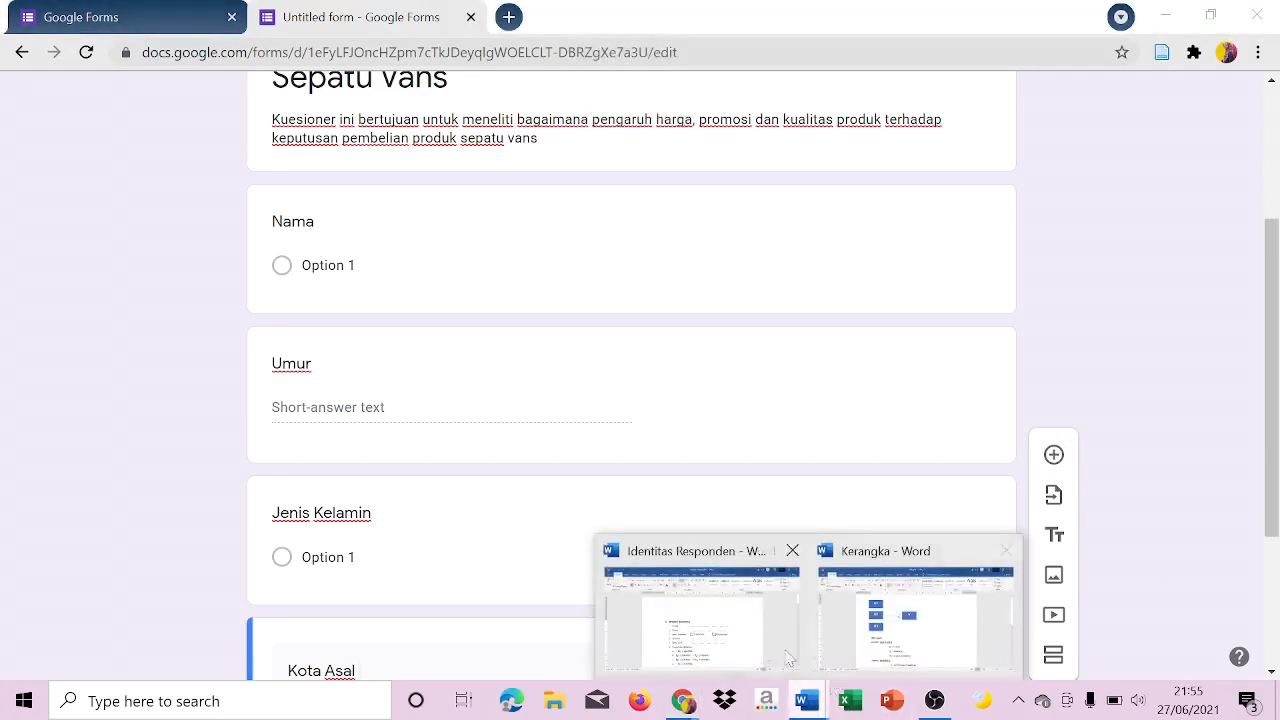
{"action": "left_click", "coordinate": [752, 655]}
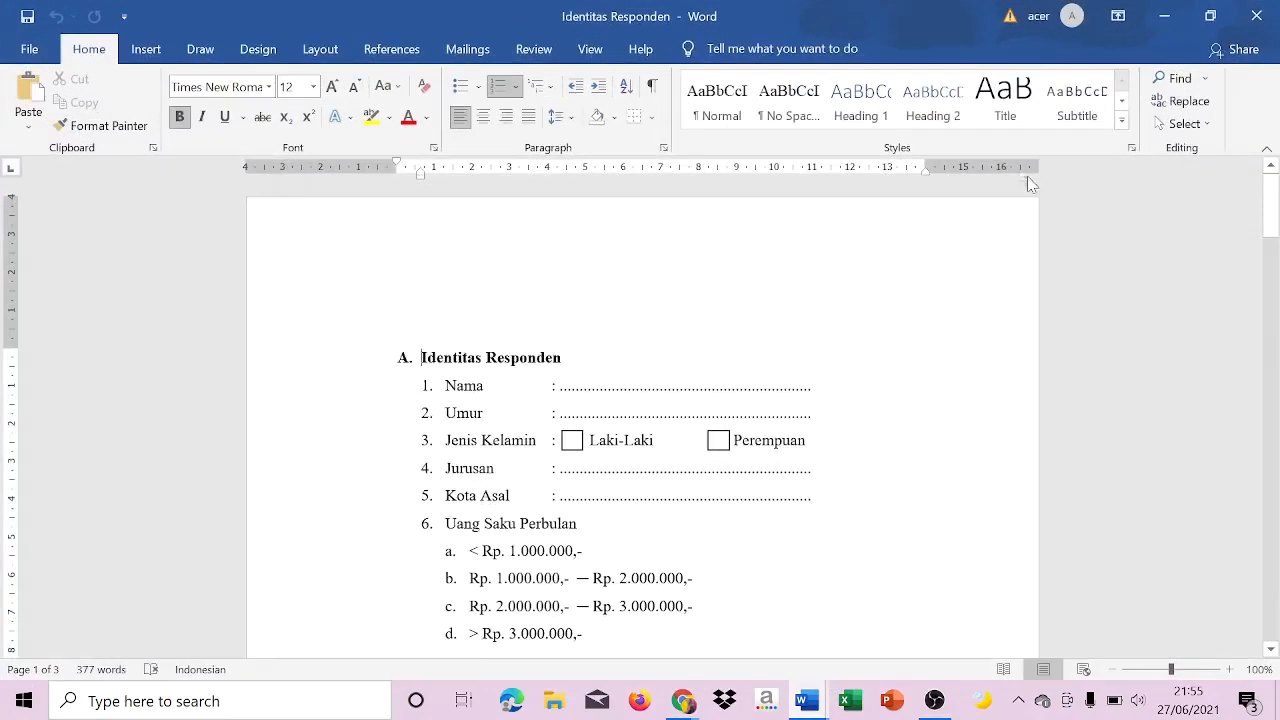
{"action": "left_click", "coordinate": [1164, 16]}
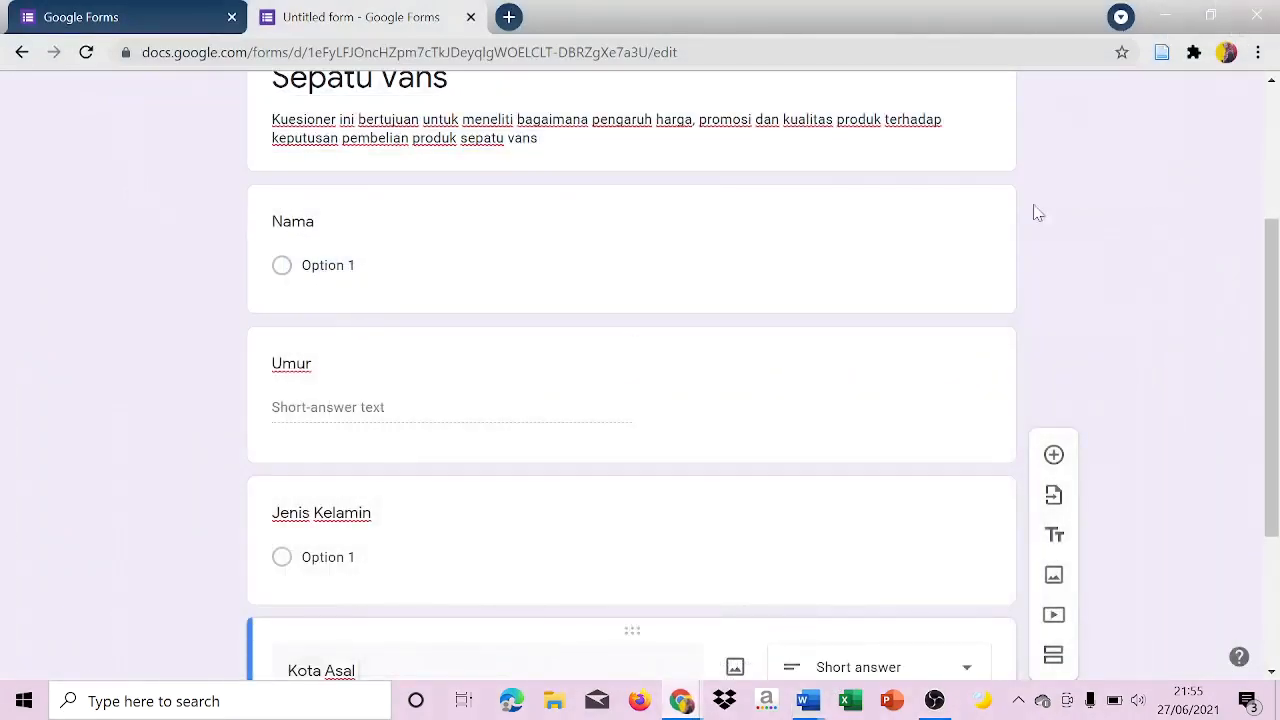
Add a new question titled "Jurusan" below the Kota Asal question.
{"action": "left_click", "coordinate": [1053, 456]}
{"action": "key", "text": "Caps_Lock"}
{"action": "type", "text": "J"}
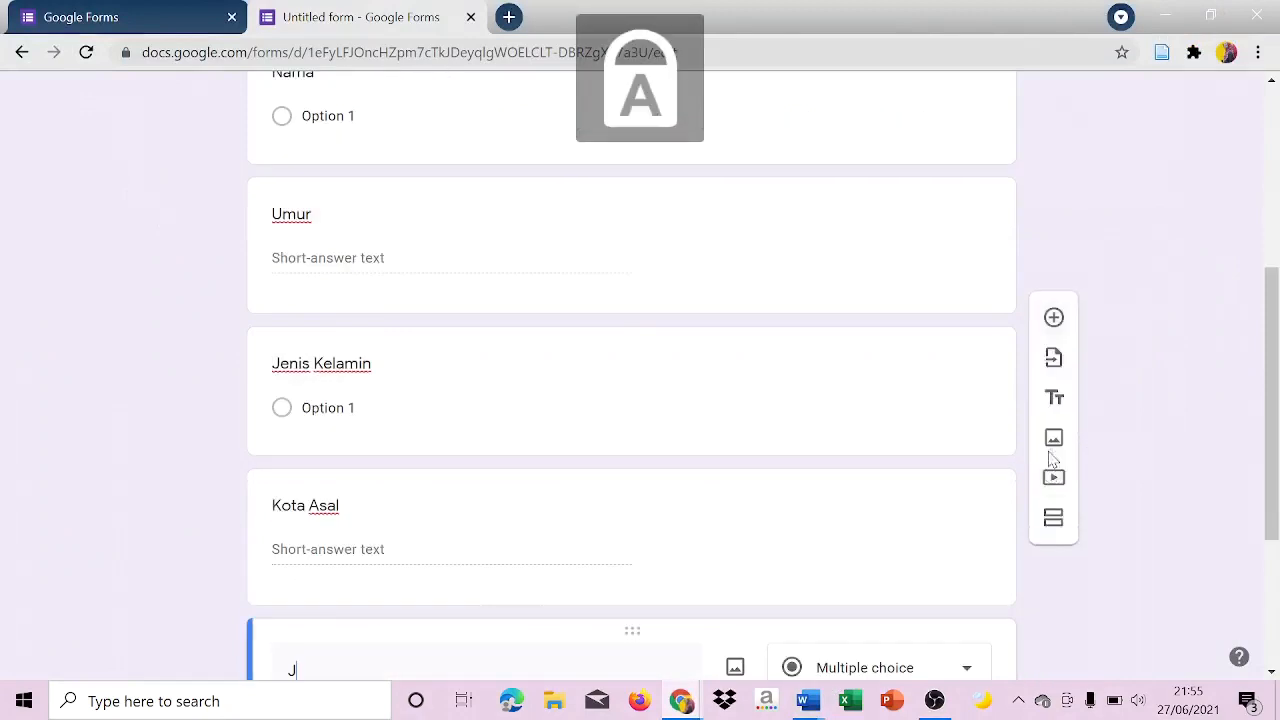
{"action": "key", "text": "Caps_Lock"}
{"action": "type", "text": "urusan"}
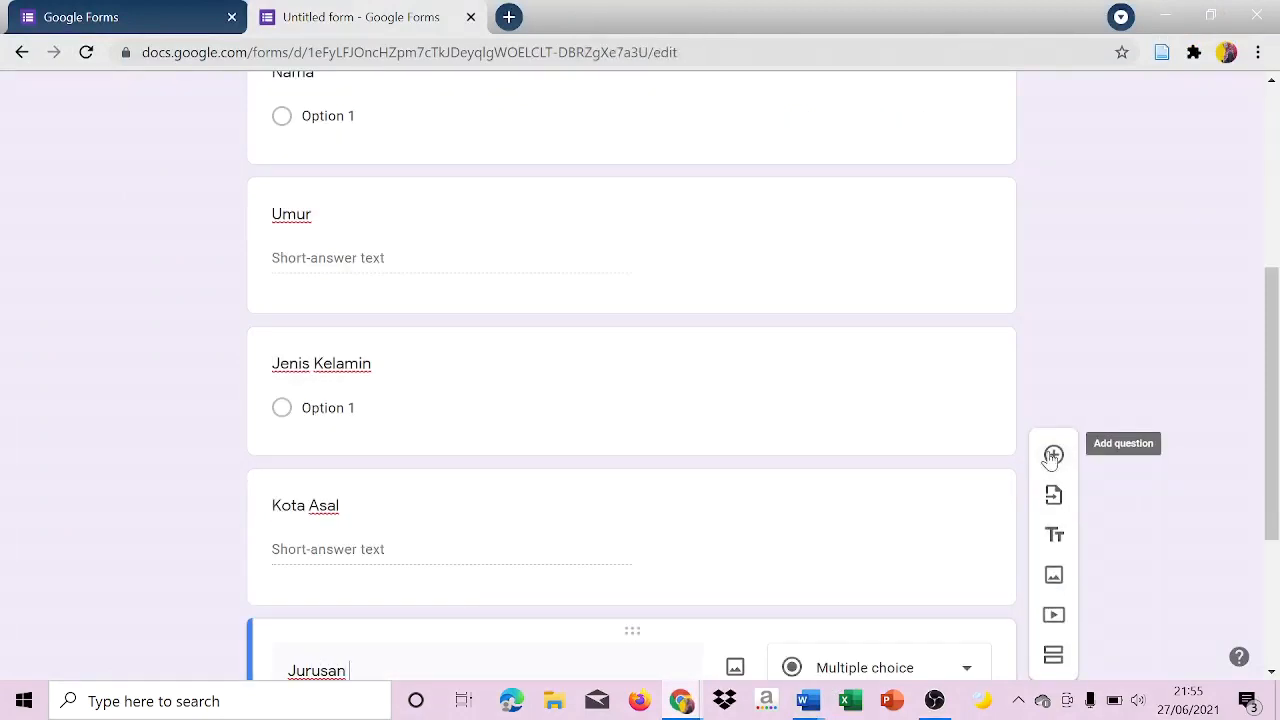
{"action": "key", "text": "Caps_Lock"}
{"action": "type", "text": "U"}
{"action": "key", "text": "Caps_Lock"}
{"action": "key", "text": "BackSpace"}
Add a new question titled "Uang Saku Perbulan" below the Jurusan question.
{"action": "left_click", "coordinate": [1053, 456]}
{"action": "key", "text": "Caps_Lock"}
{"action": "type", "text": "U"}
{"action": "key", "text": "Caps_Lock"}
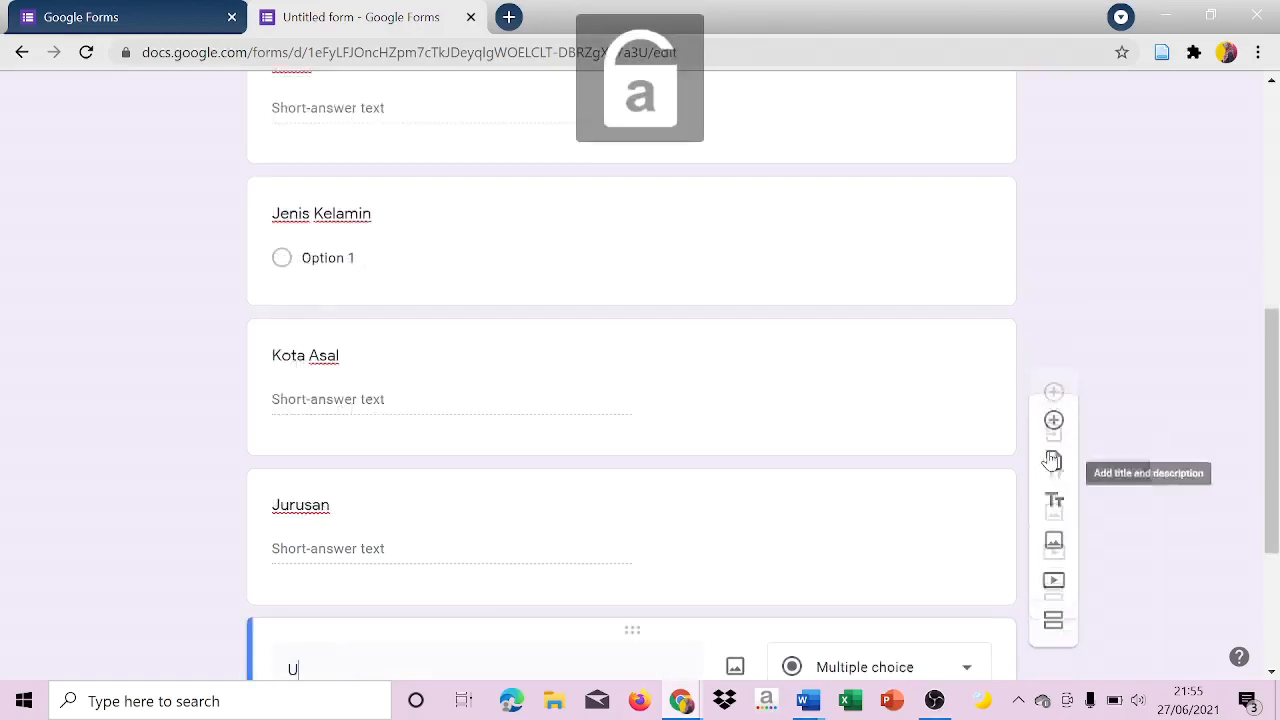
{"action": "type", "text": "na"}
{"action": "key", "text": "BackSpace"}
{"action": "key", "text": "BackSpace"}
{"action": "type", "text": "ang"}
{"action": "key", "text": "Caps_Lock"}
{"action": "type", "text": "S"}
{"action": "key", "text": "Caps_Lock"}
{"action": "type", "text": "aku"}
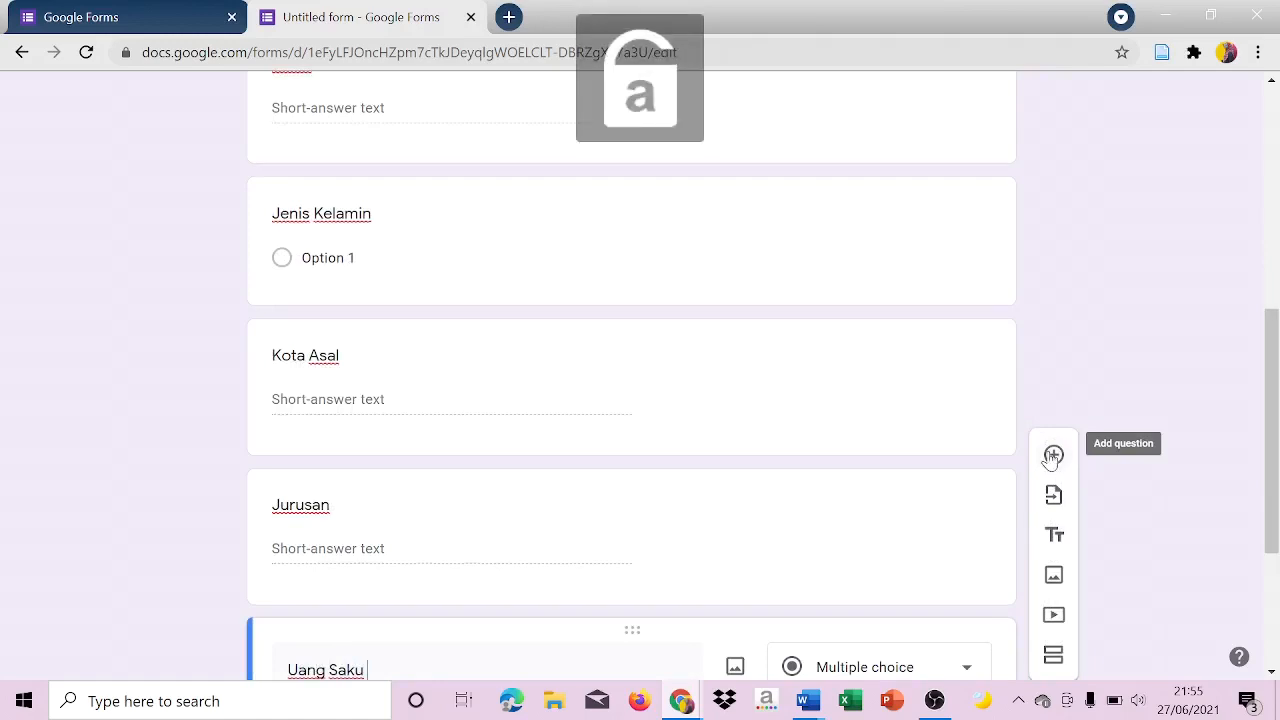
{"action": "key", "text": "Caps_Lock"}
{"action": "type", "text": "P"}
{"action": "key", "text": "Caps_Lock"}
{"action": "type", "text": "erbulan"}
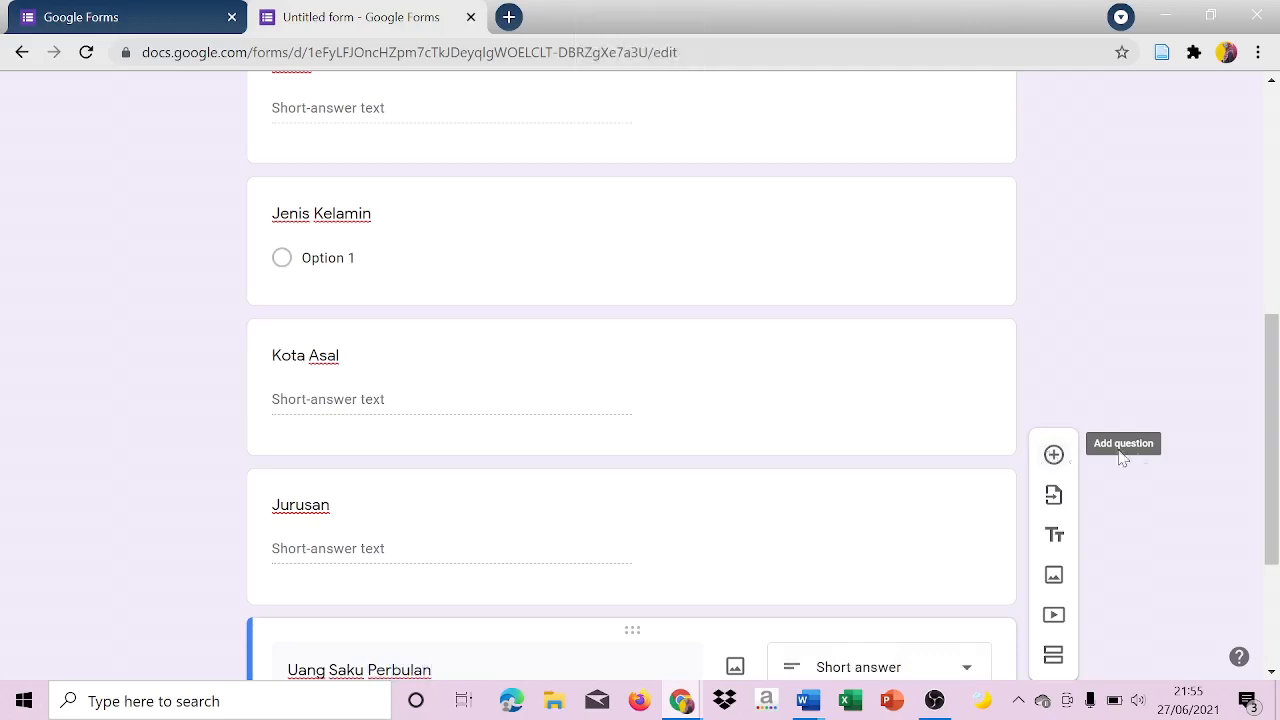
Change the answer type of the Nama question to Short answer.
{"action": "left_click_drag", "start_coordinate": [1276, 497], "coordinate": [1271, 318]}
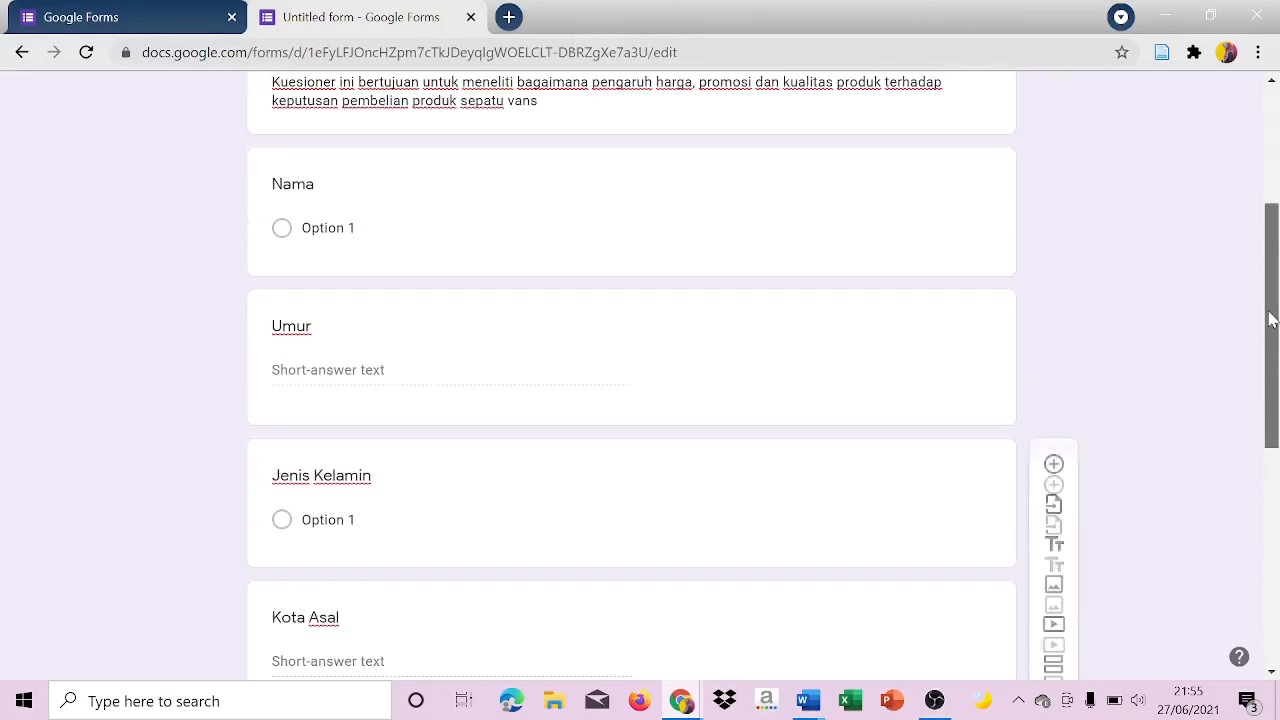
{"action": "left_click", "coordinate": [957, 274]}
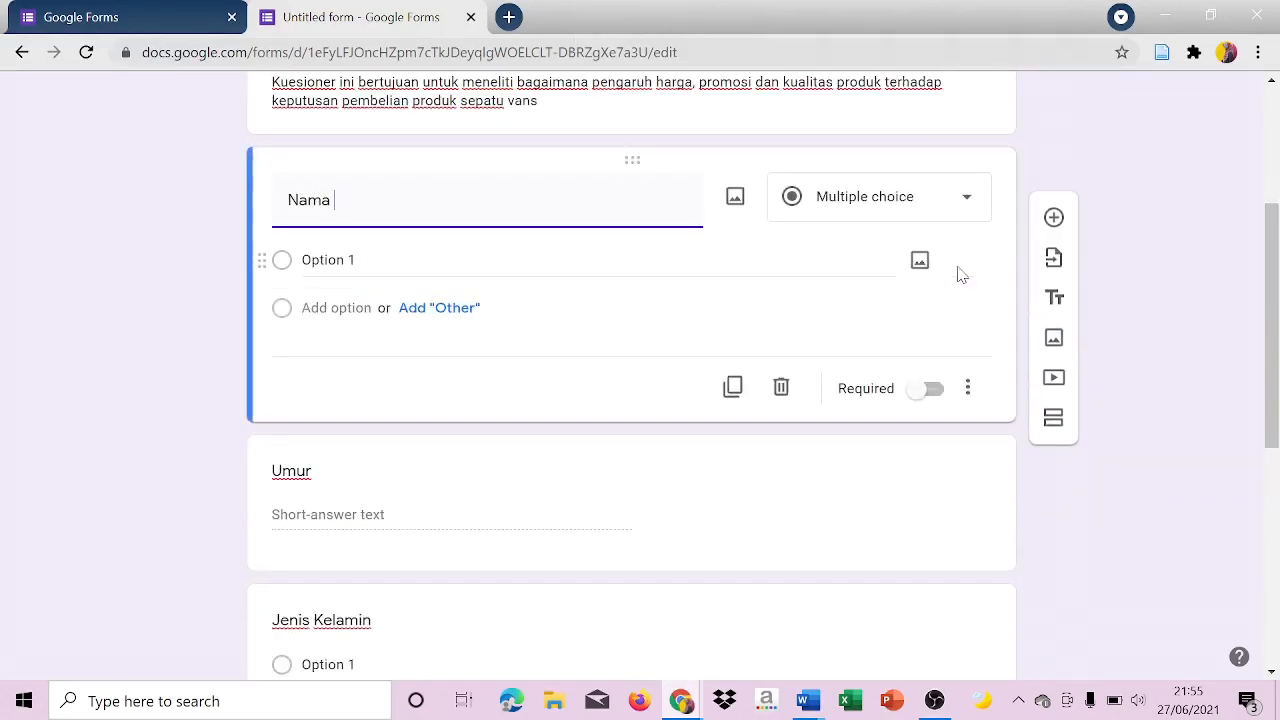
{"action": "left_click", "coordinate": [959, 195]}
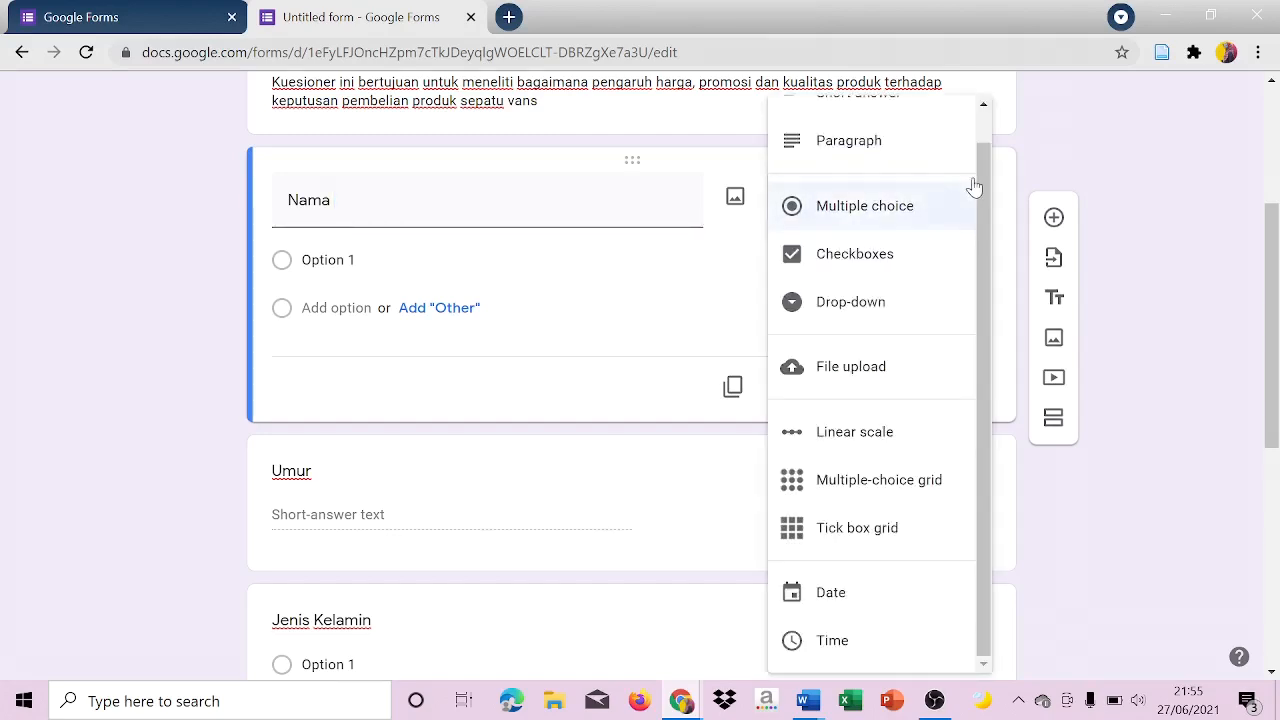
{"action": "left_click_drag", "start_coordinate": [981, 177], "coordinate": [993, 140]}
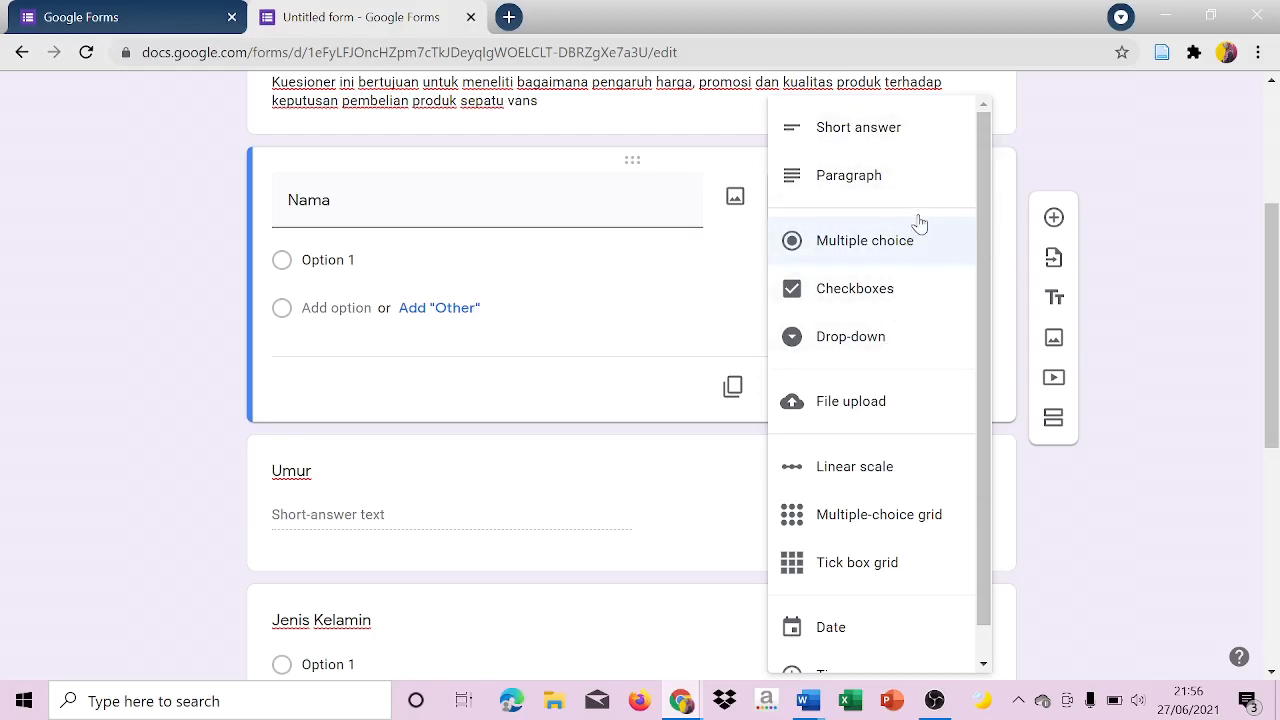
{"action": "left_click", "coordinate": [920, 130]}
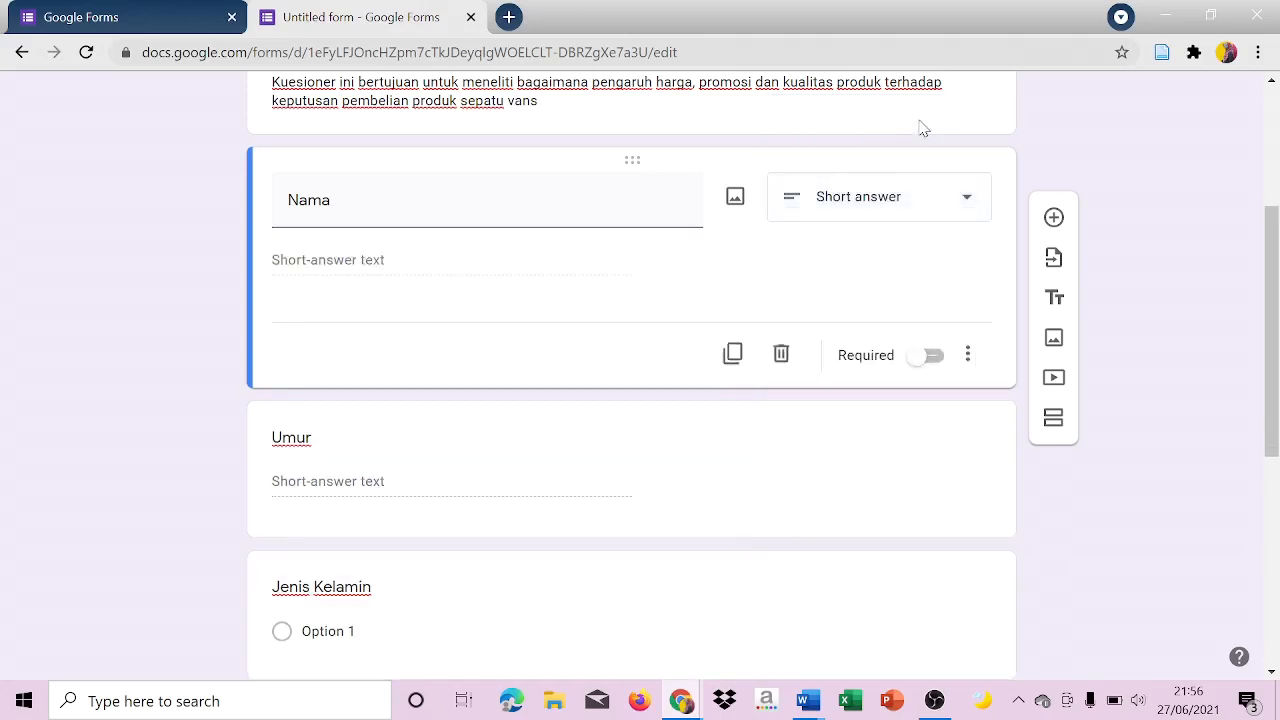
Set the answer type of the Jenis Kelamin question to Multiple choice.
{"action": "left_click", "coordinate": [980, 447]}
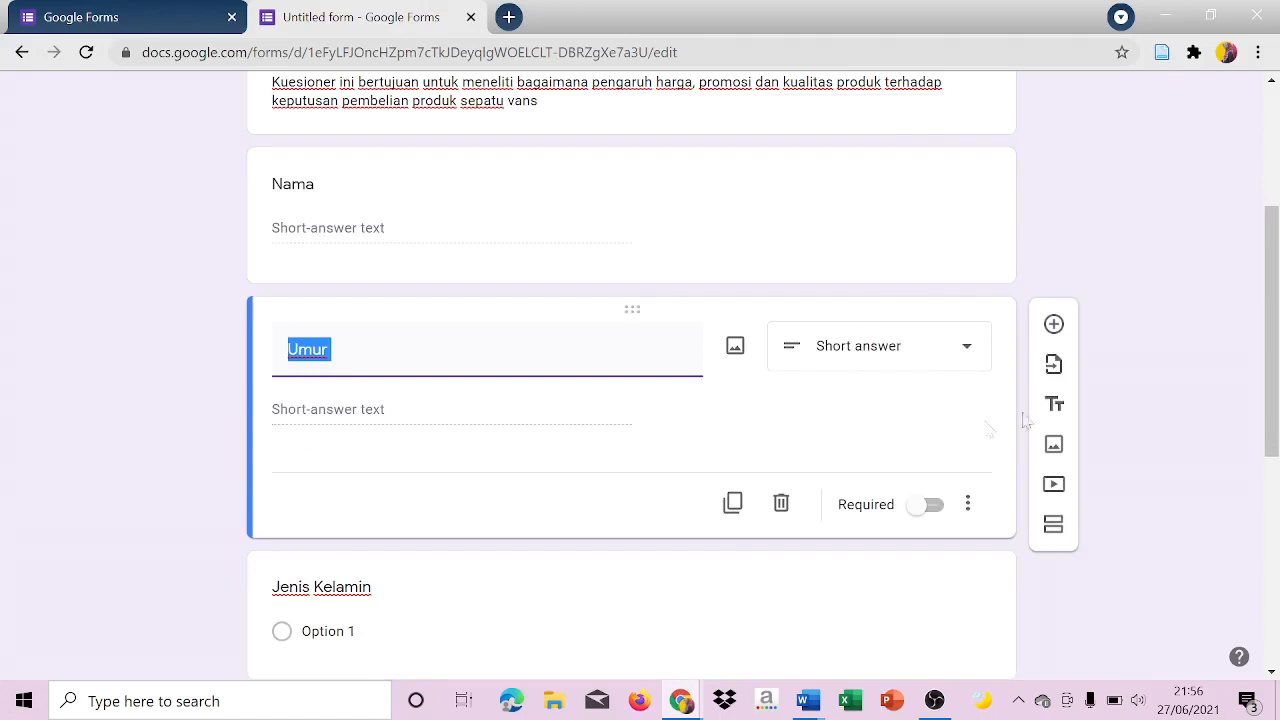
{"action": "left_click_drag", "start_coordinate": [1279, 340], "coordinate": [1279, 390]}
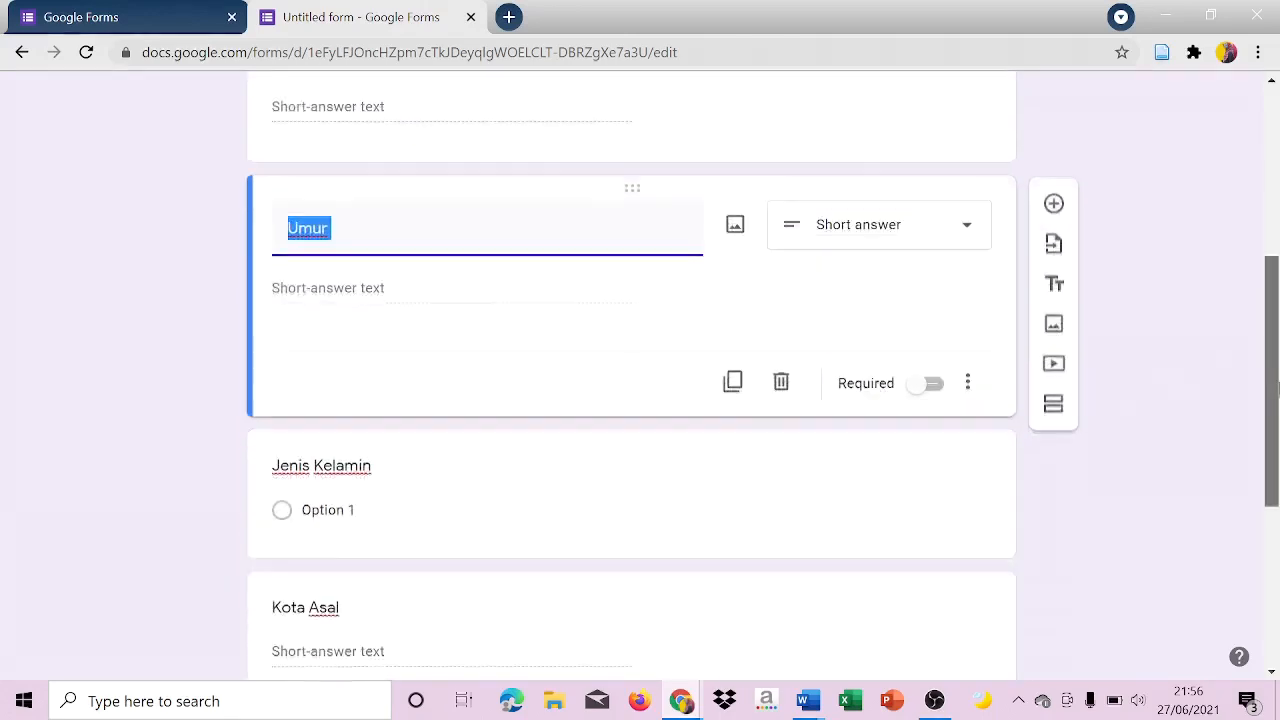
{"action": "left_click", "coordinate": [897, 514]}
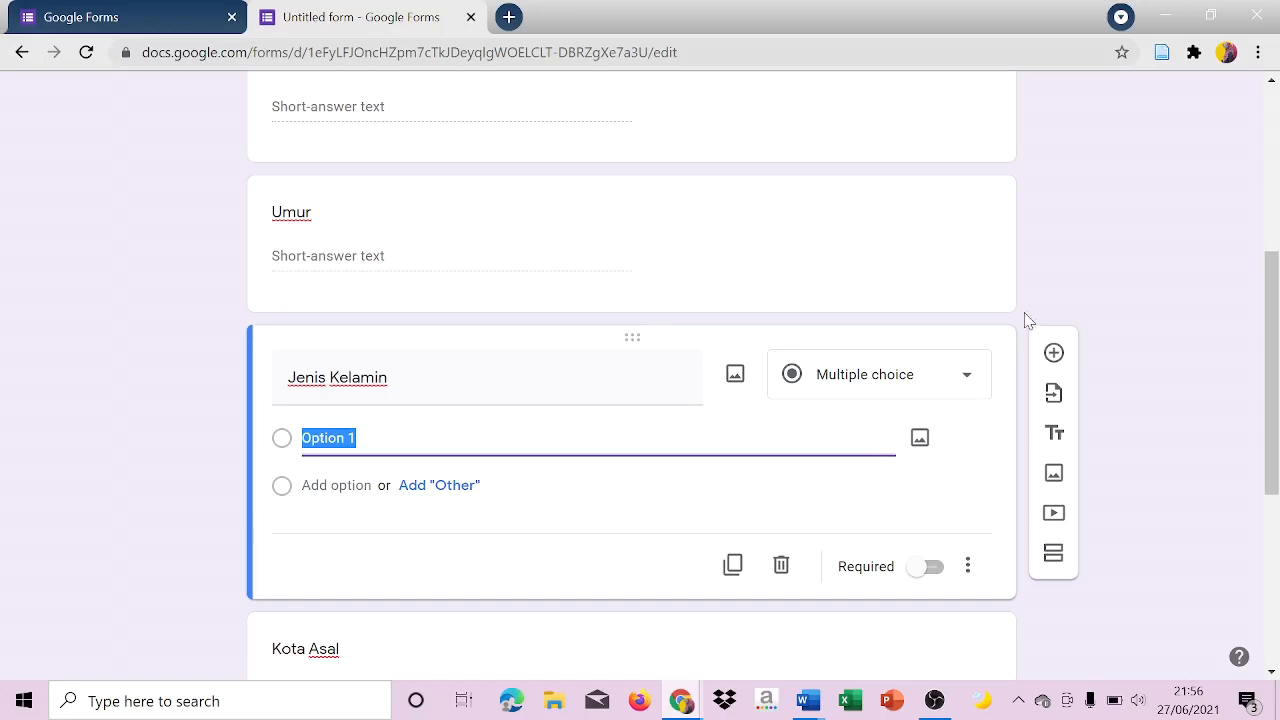
{"action": "left_click", "coordinate": [916, 382]}
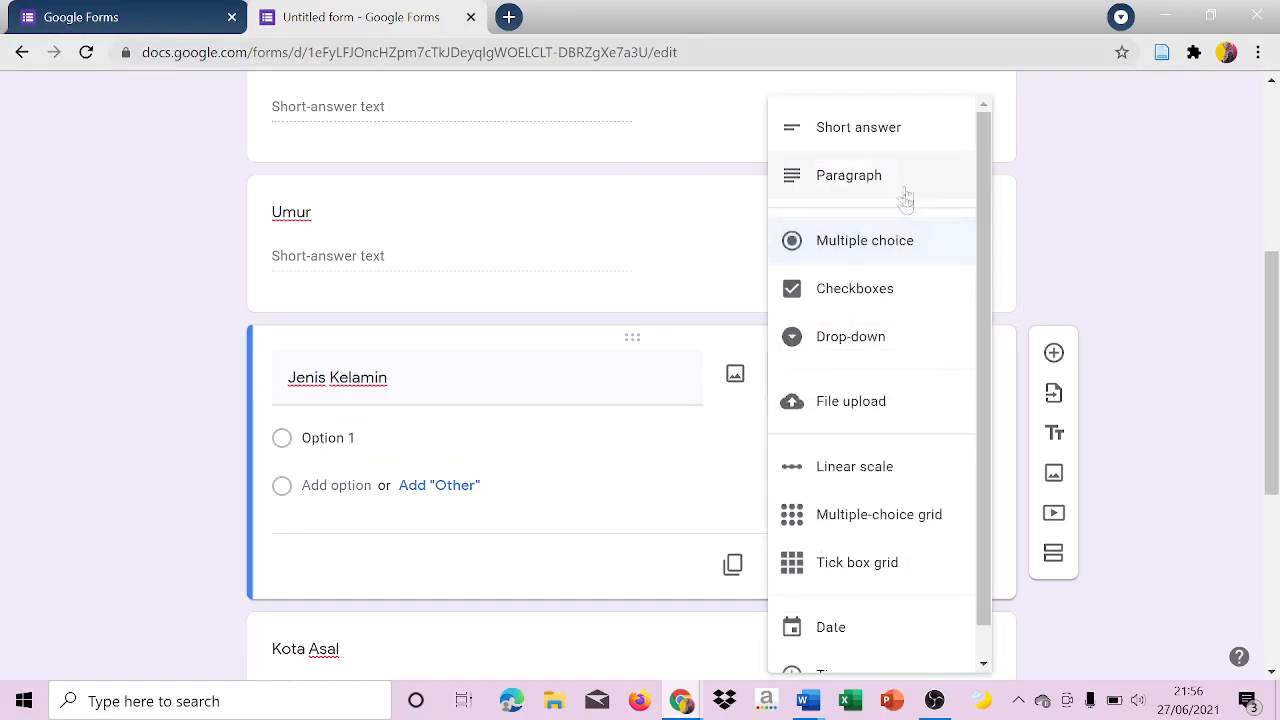
{"action": "left_click", "coordinate": [900, 242]}
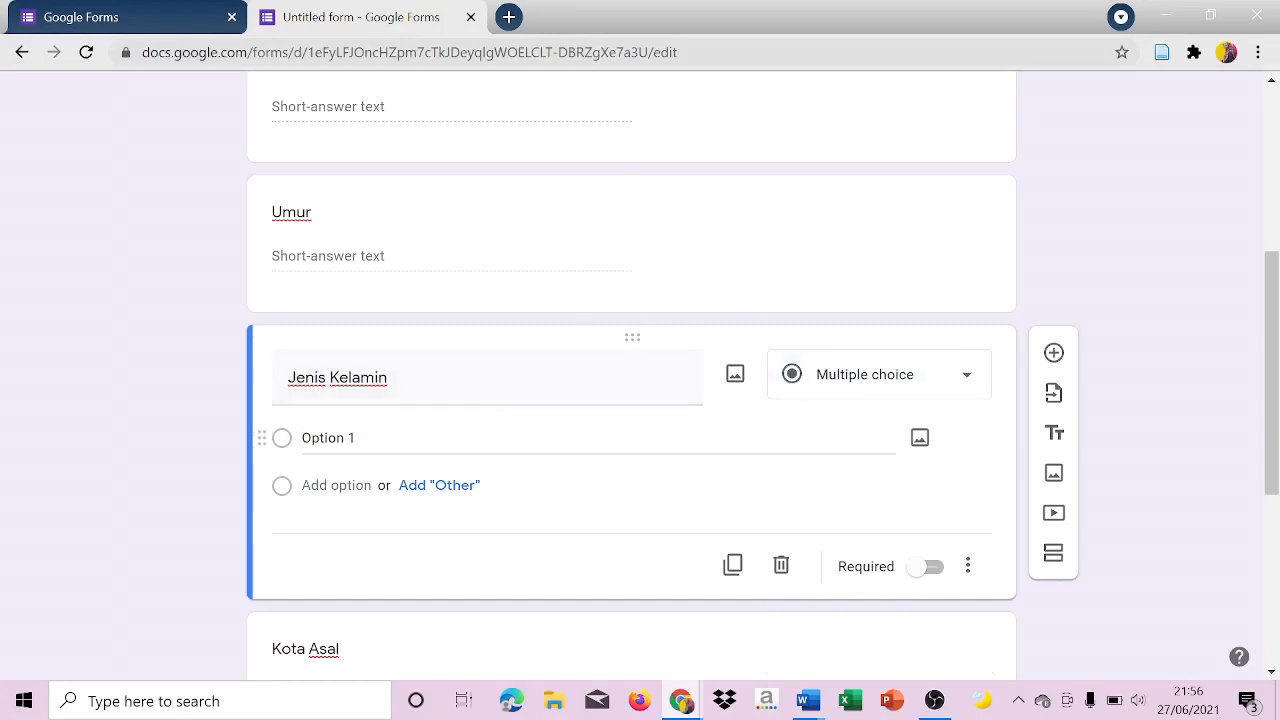
Give the Jenis Kelamin question the two options "Laki-laki" and "Perempuan".
{"action": "key", "text": "Caps_Lock"}
{"action": "type", "text": "L"}
{"action": "key", "text": "Caps_Lock"}
{"action": "type", "text": "ak"}
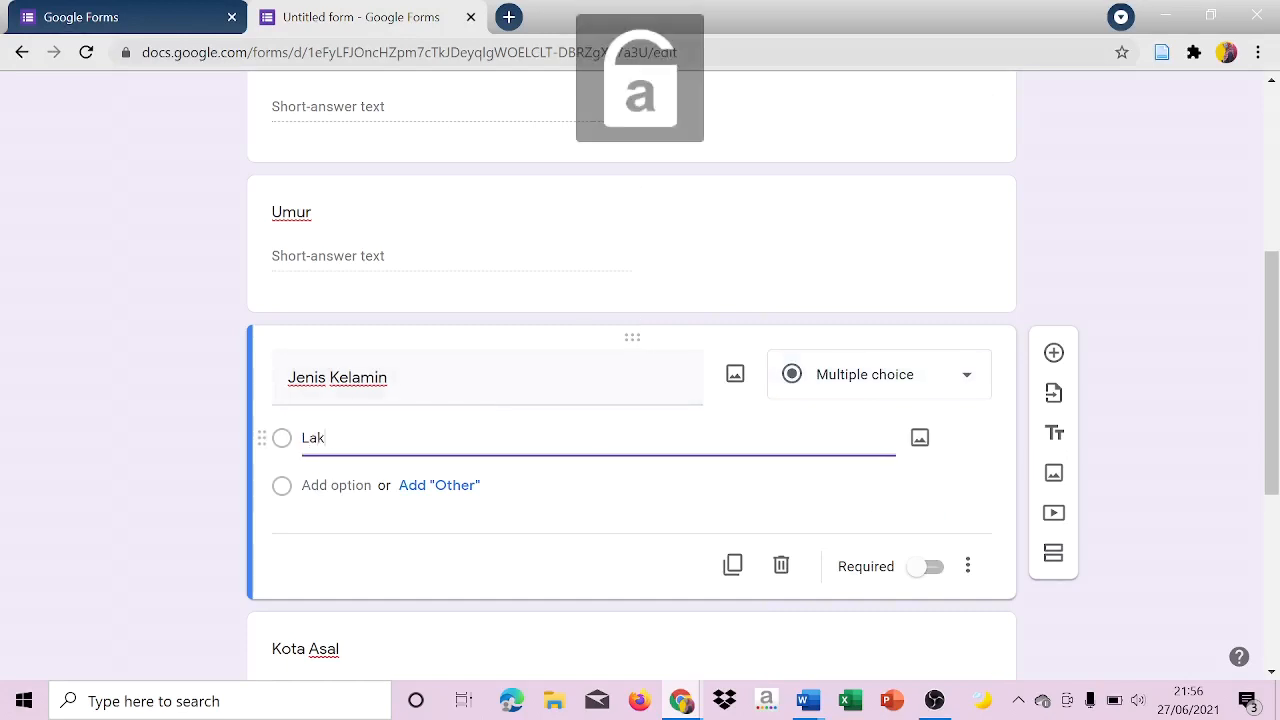
{"action": "type", "text": "i-laki"}
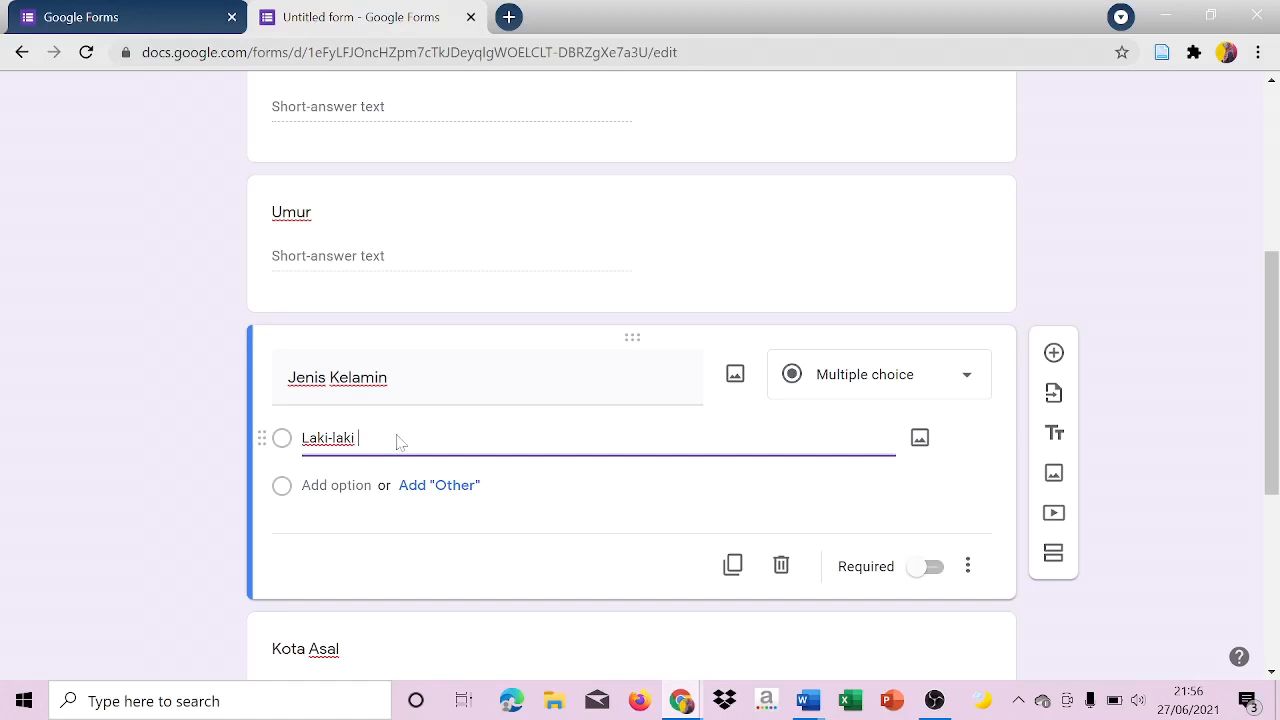
{"action": "key", "text": "Return"}
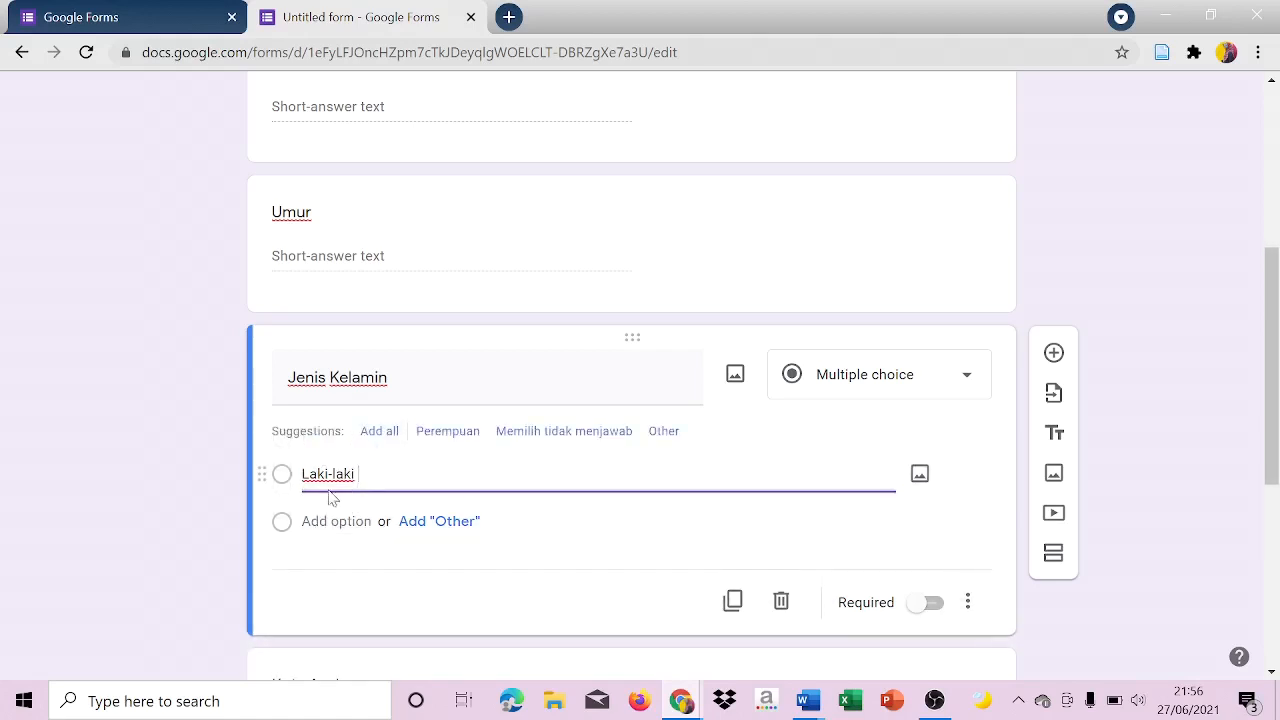
{"action": "left_click", "coordinate": [337, 521]}
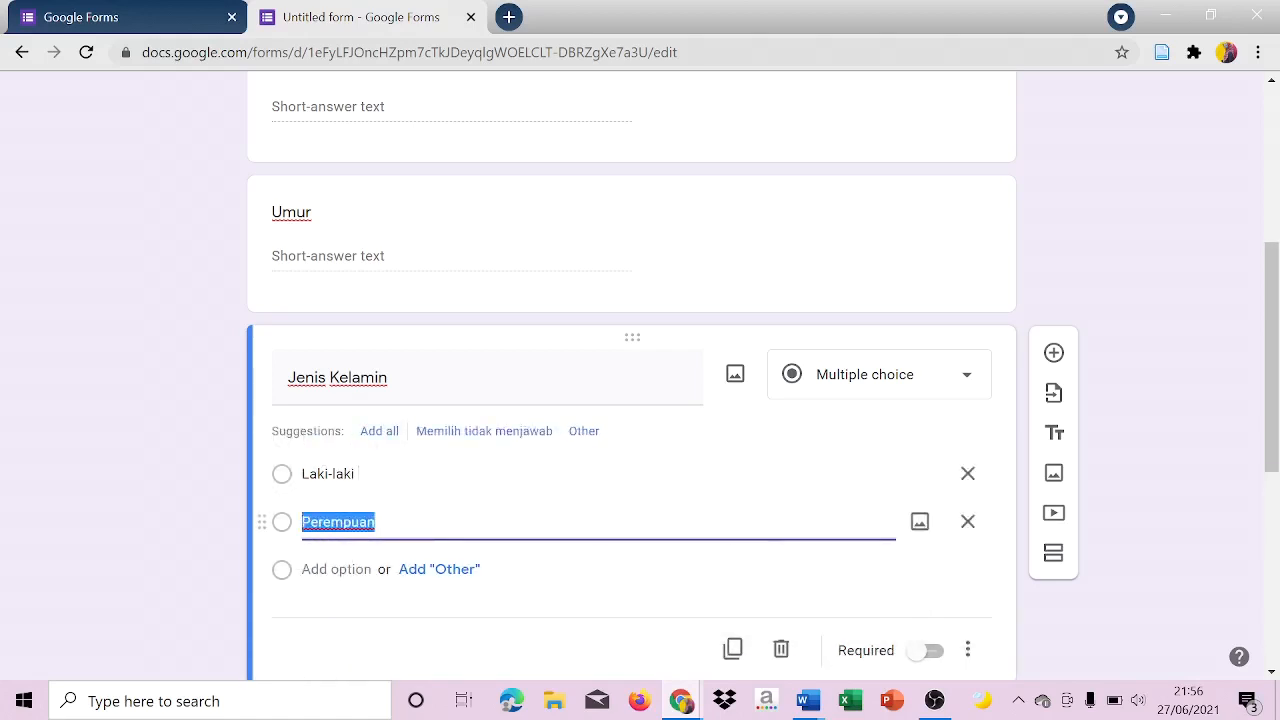
{"action": "left_click", "coordinate": [1207, 387]}
Set the answer type of the Kota Asal question to Short answer.
{"action": "left_click_drag", "start_coordinate": [1277, 367], "coordinate": [1277, 463]}
{"action": "left_click", "coordinate": [889, 498]}
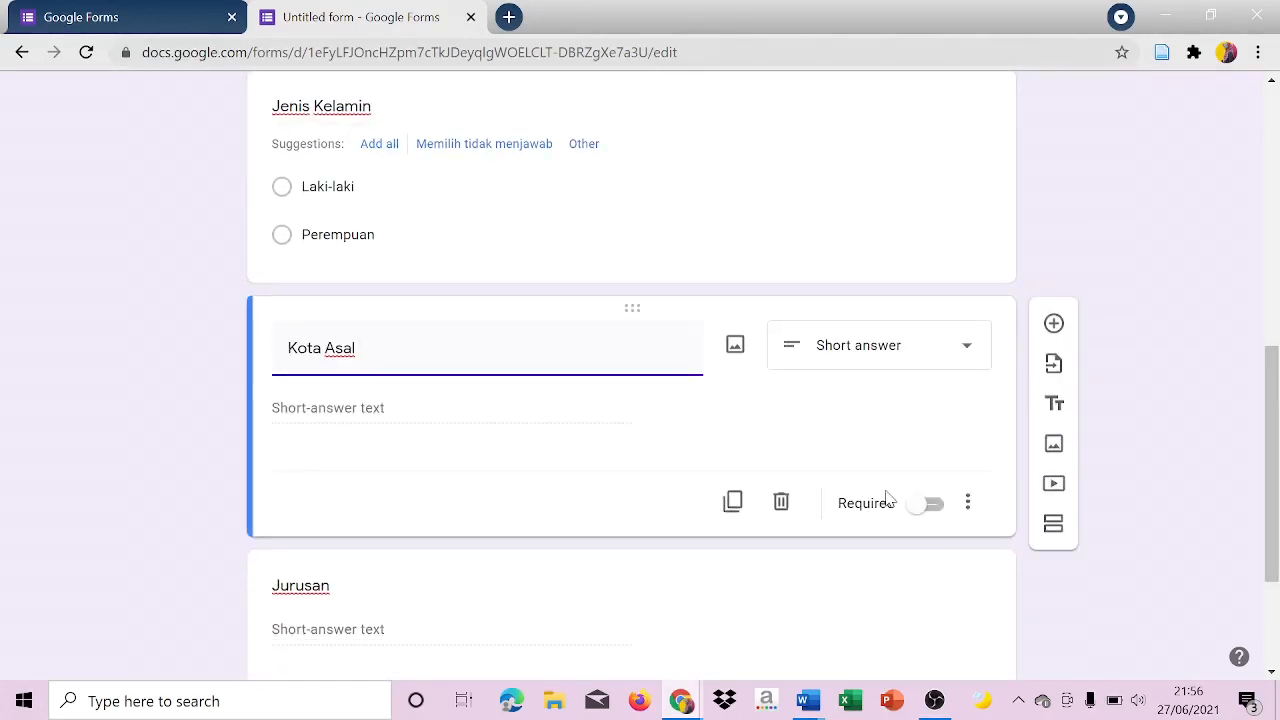
{"action": "left_click", "coordinate": [908, 370]}
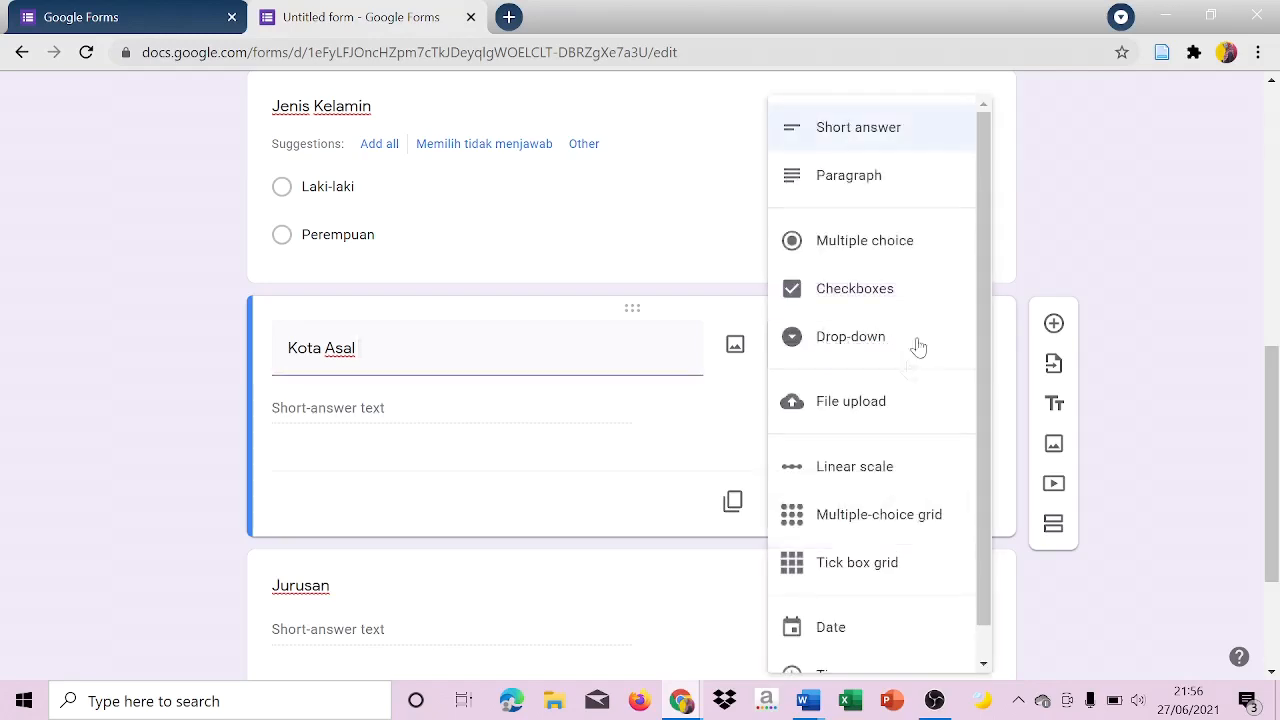
{"action": "left_click", "coordinate": [918, 146]}
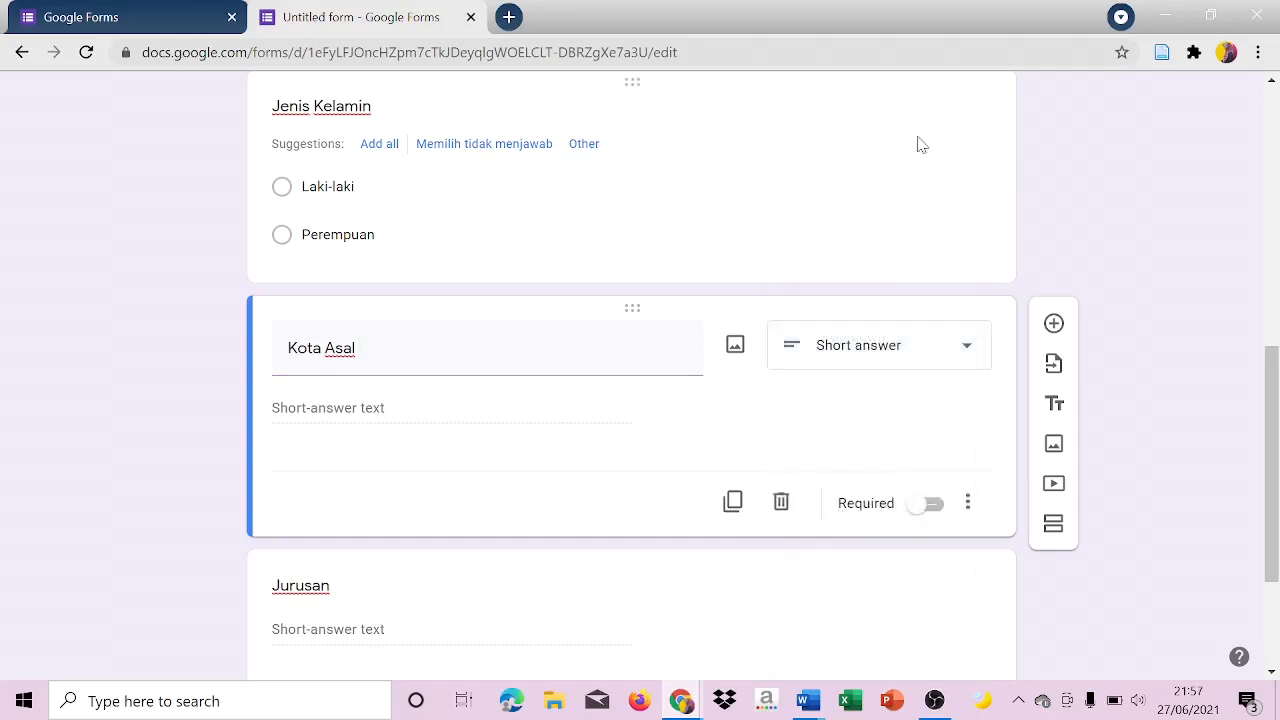
{"action": "left_click", "coordinate": [920, 349]}
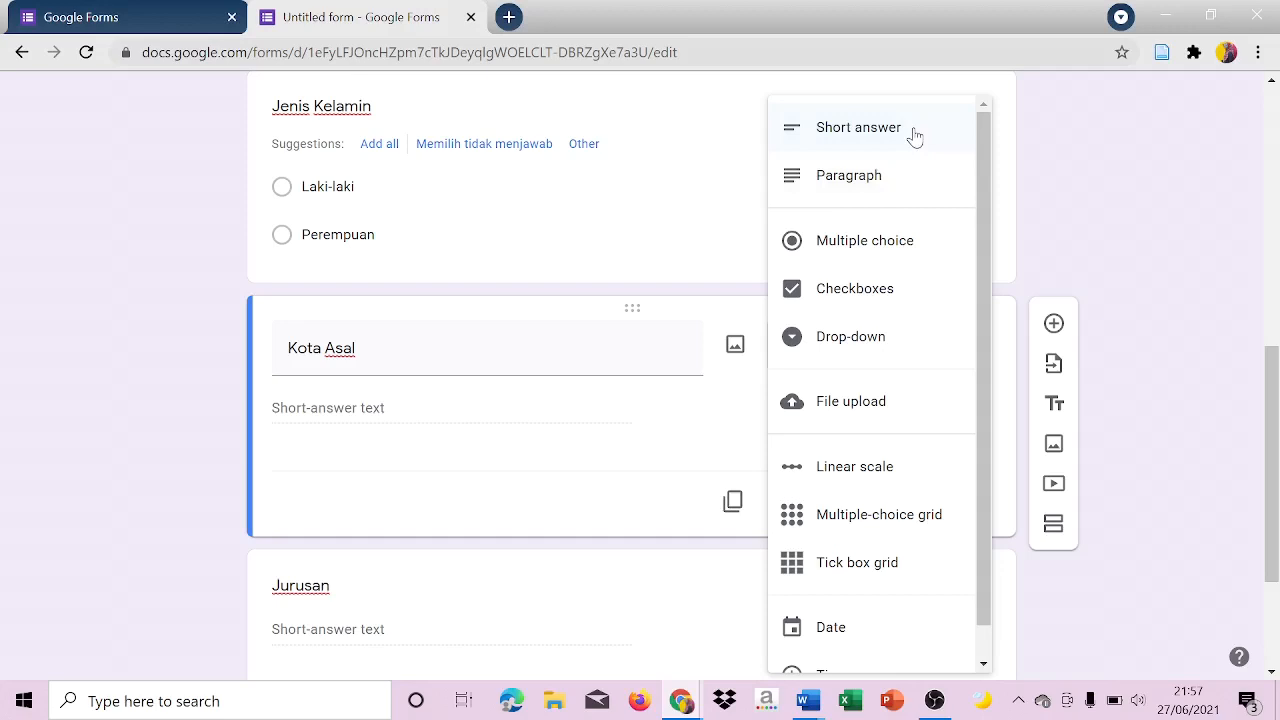
{"action": "left_click", "coordinate": [914, 136]}
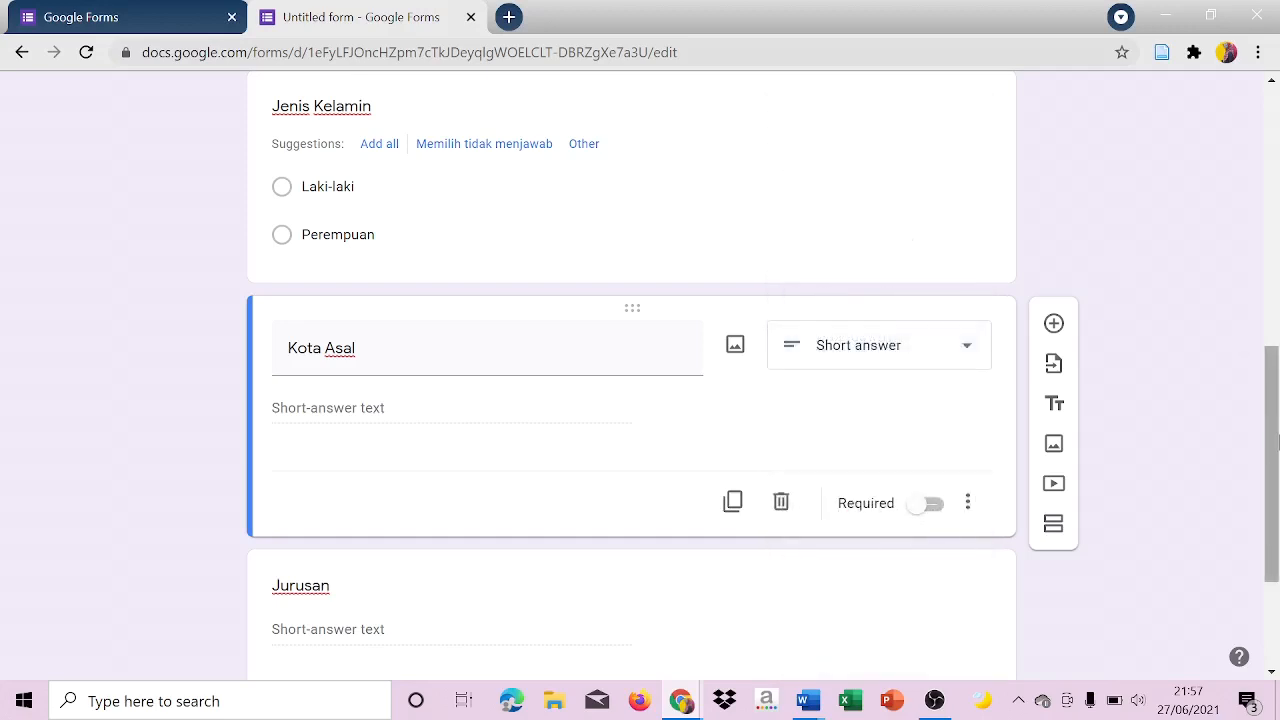
Check the Jurusan question and set the answer type of the Uang Saku Perbulan question to Multiple choice.
{"action": "scroll", "coordinate": [1272, 470], "scroll_direction": "down", "scroll_amount": 3}
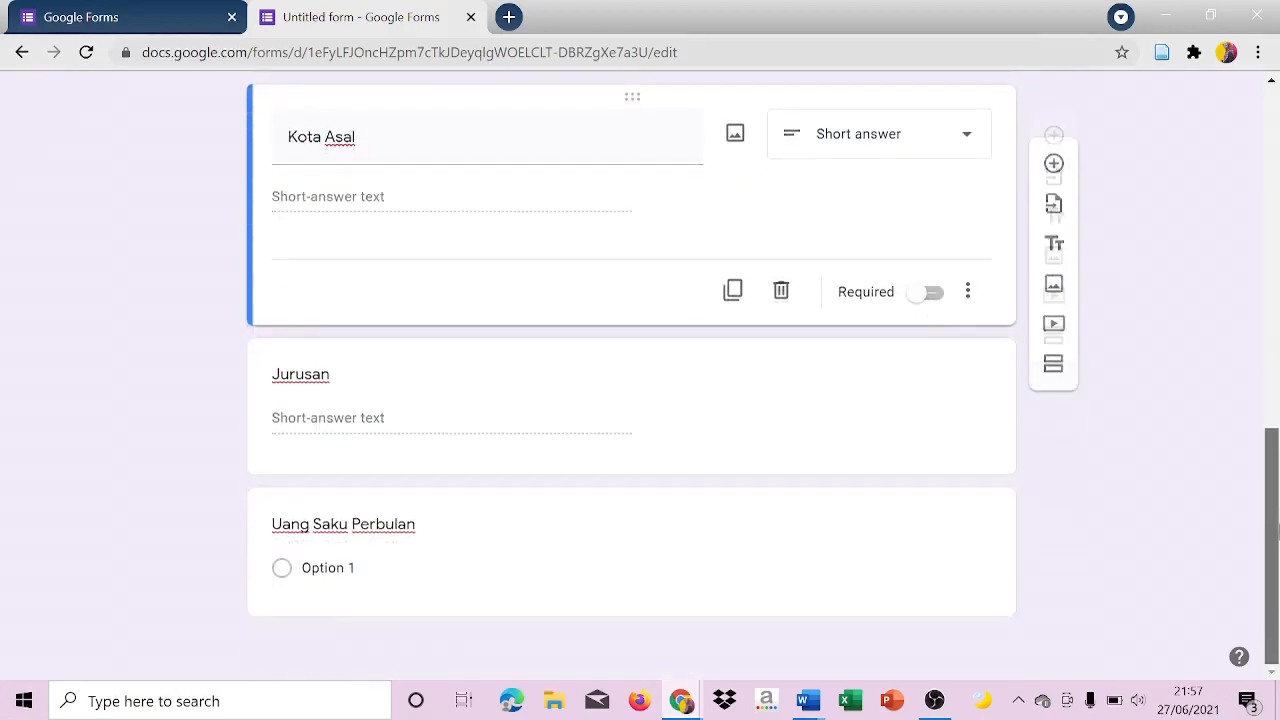
{"action": "left_click", "coordinate": [828, 390]}
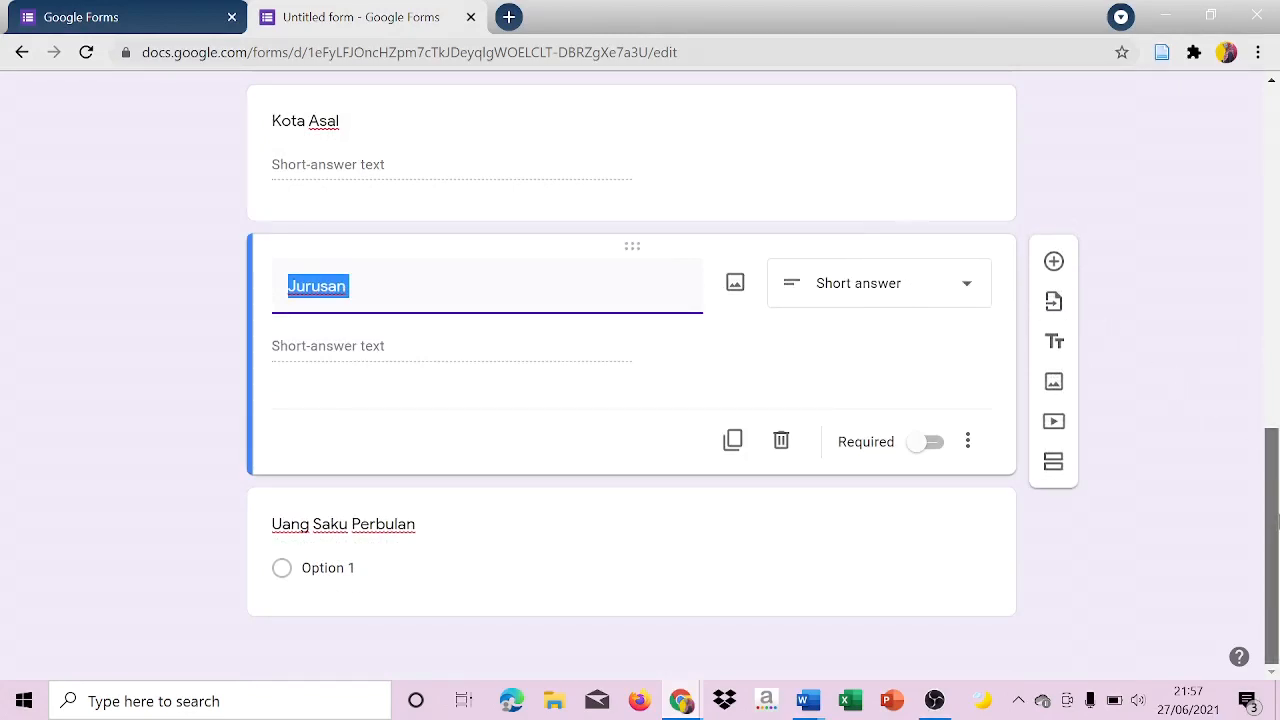
{"action": "left_click", "coordinate": [723, 537]}
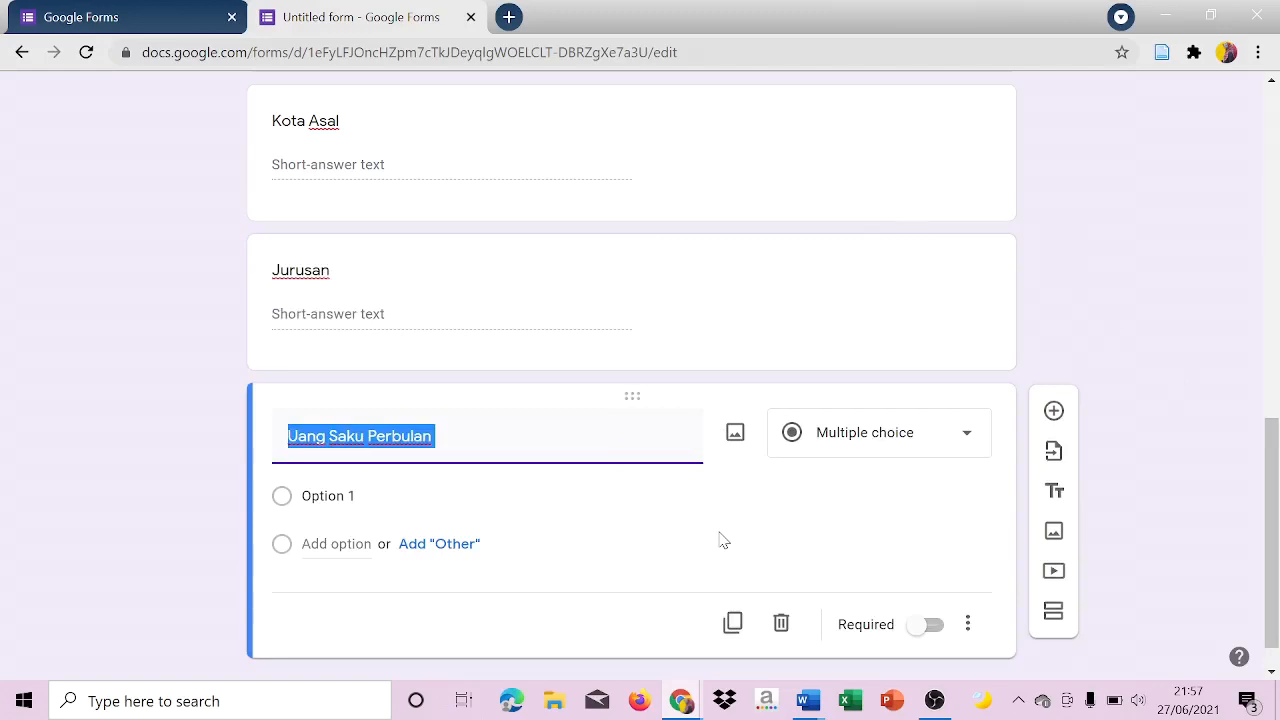
{"action": "left_click", "coordinate": [828, 455]}
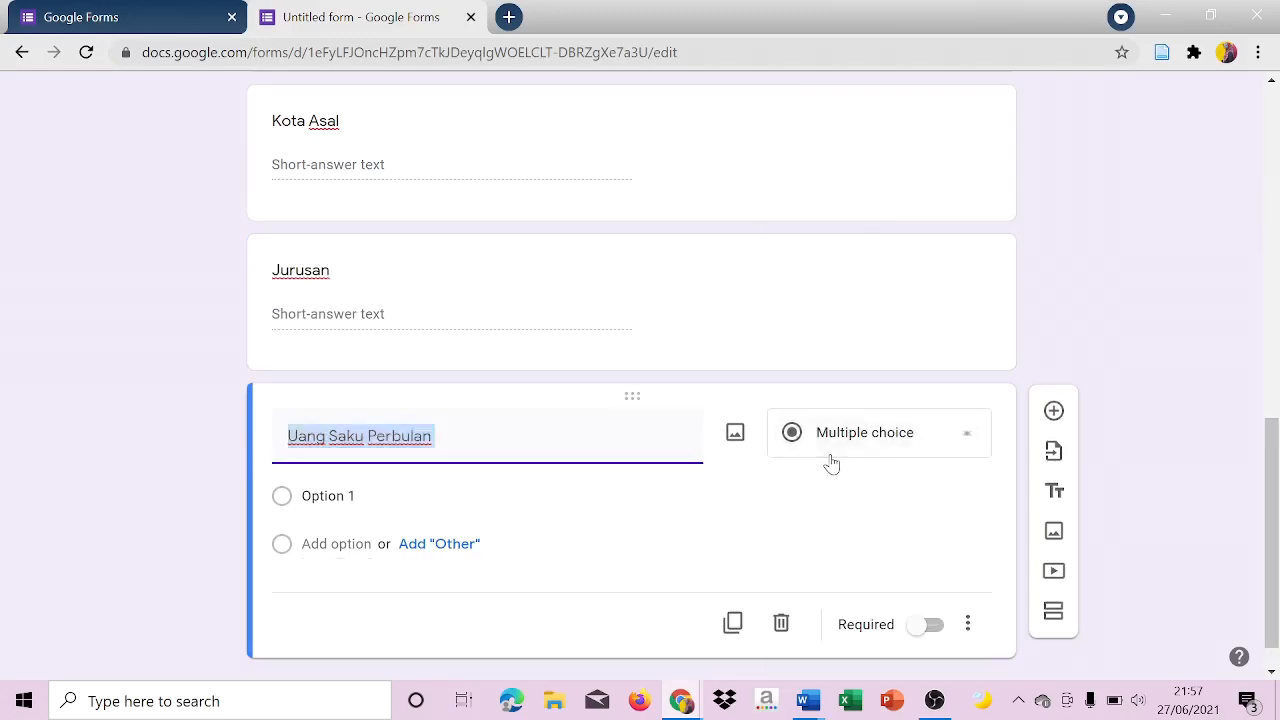
{"action": "left_click", "coordinate": [876, 260]}
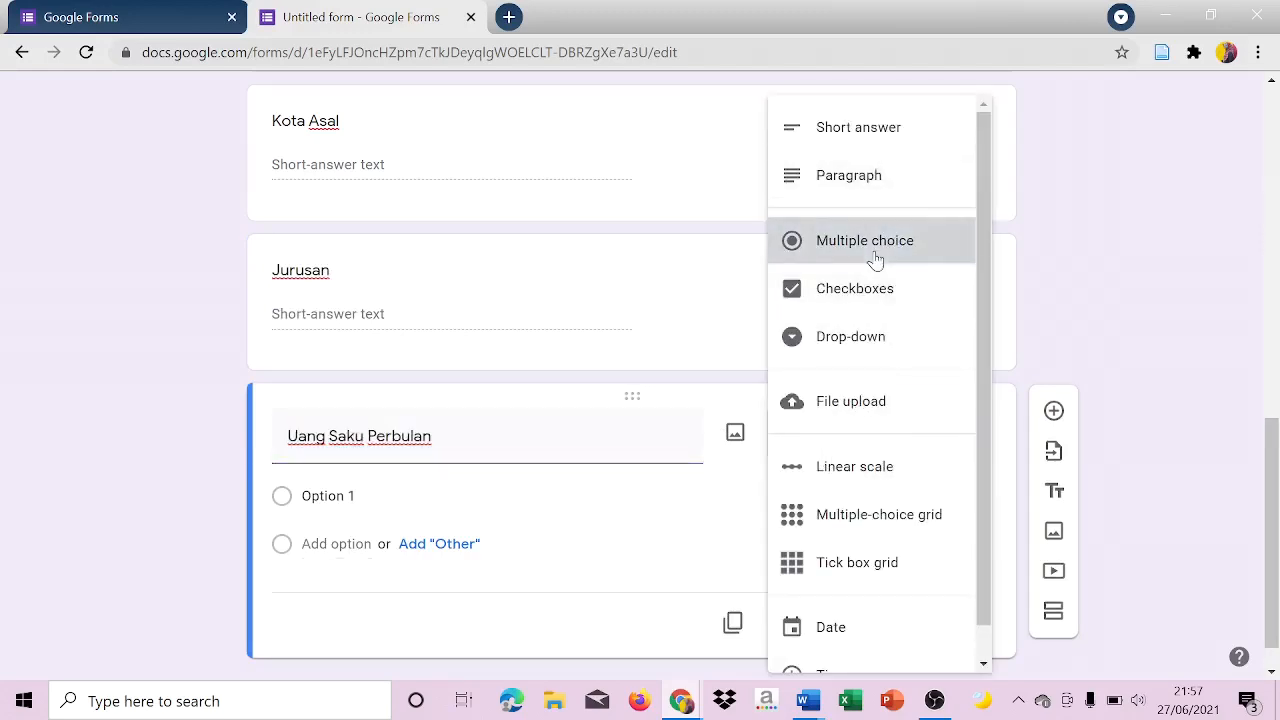
Name the first option of the Uang Saku Perbulan question "> Rp. 1.000.000,-".
{"action": "left_click", "coordinate": [335, 492]}
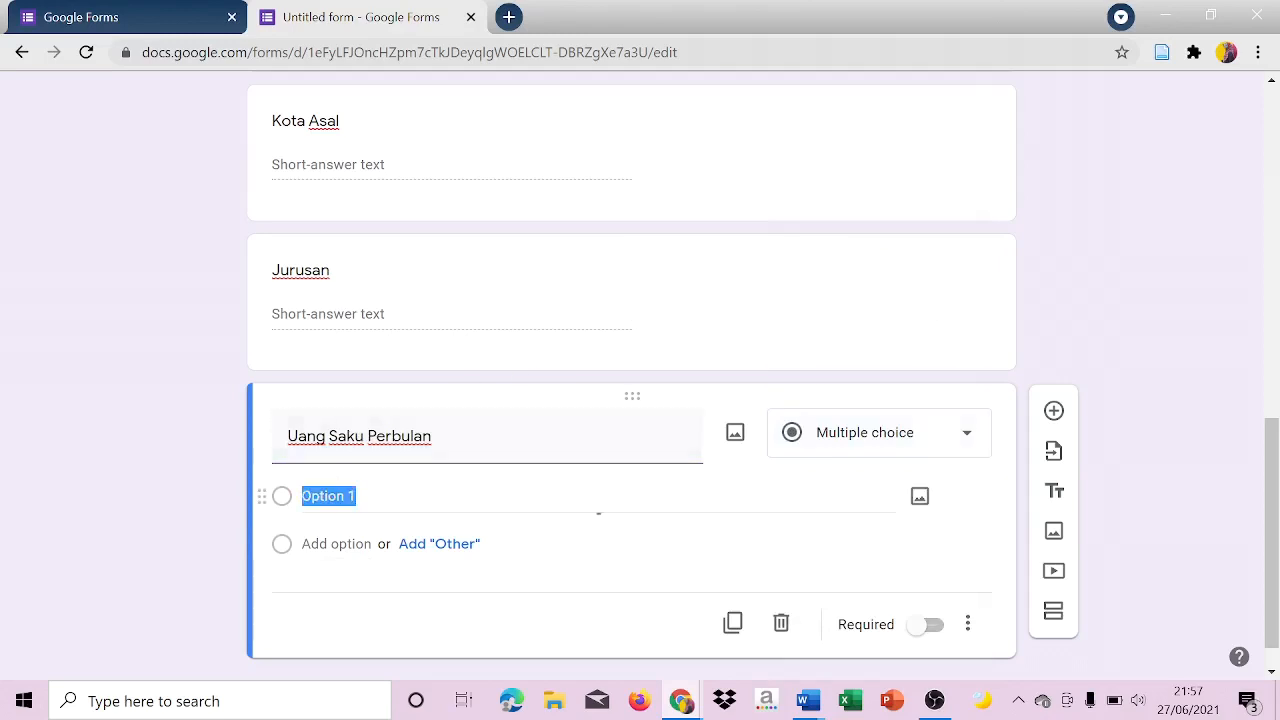
{"action": "type", "text": ">"}
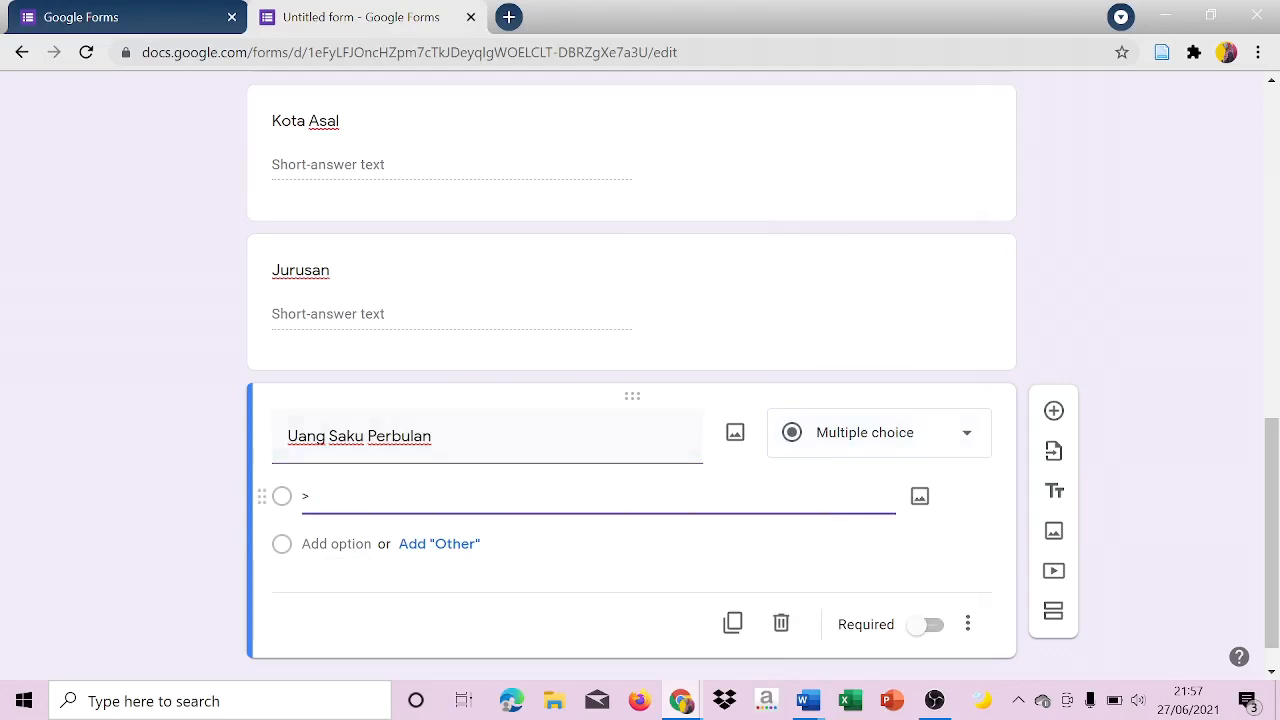
{"action": "key", "text": "Caps_Lock"}
{"action": "type", "text": "R"}
{"action": "key", "text": "Caps_Lock"}
{"action": "type", "text": "p"}
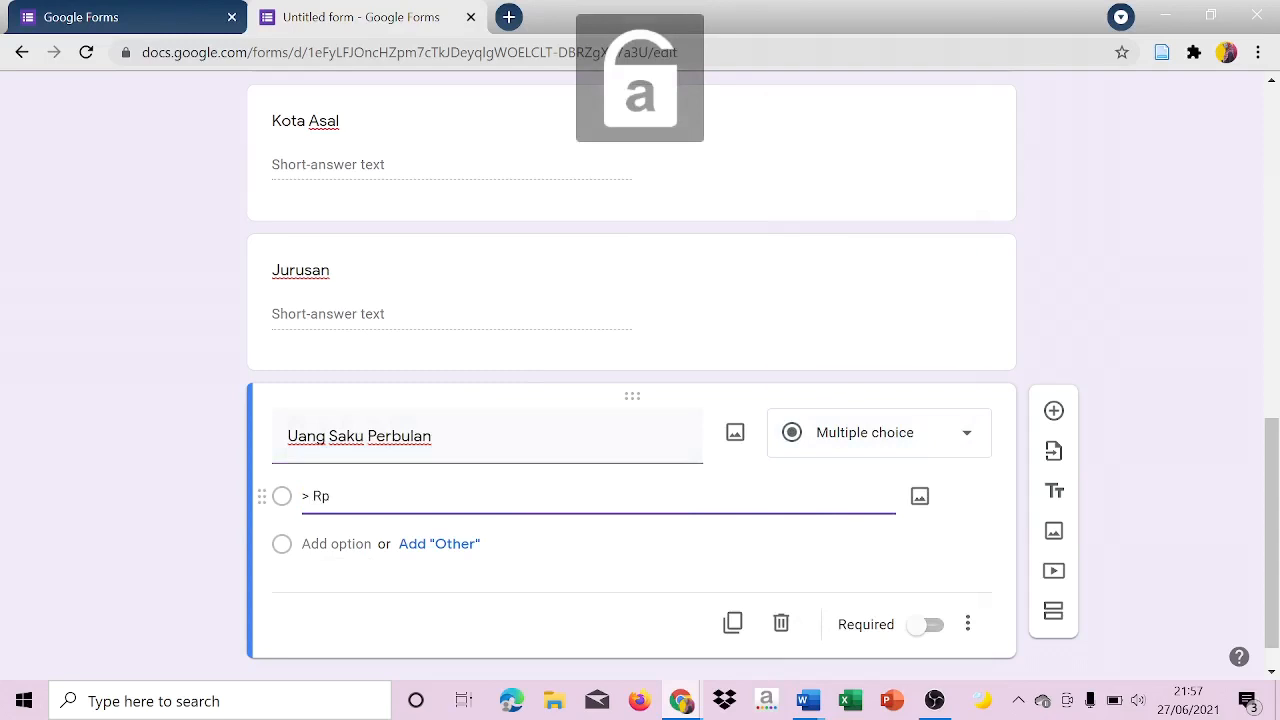
{"action": "type", "text": ". 1.000"}
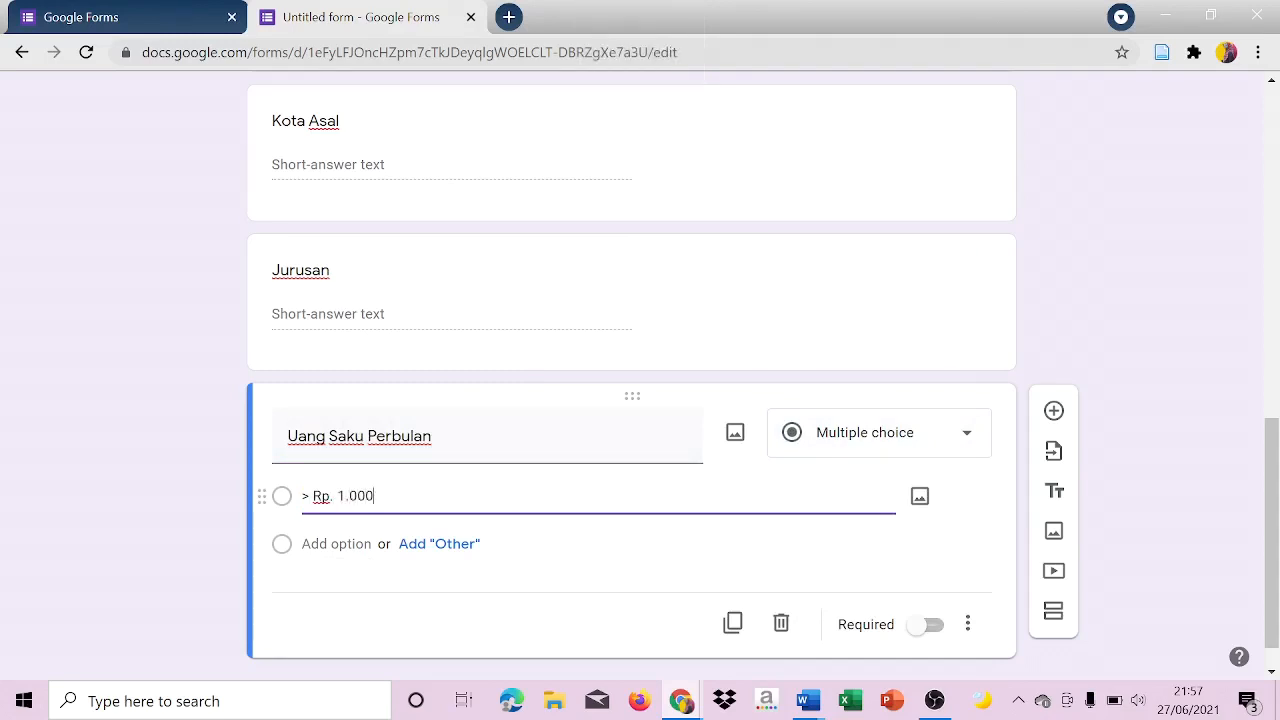
{"action": "type", "text": ".000,-"}
Add a second option "Rp. 1.000.000 - Rp. 2.000.000" to the Uang Saku Perbulan question.
{"action": "left_click", "coordinate": [345, 540]}
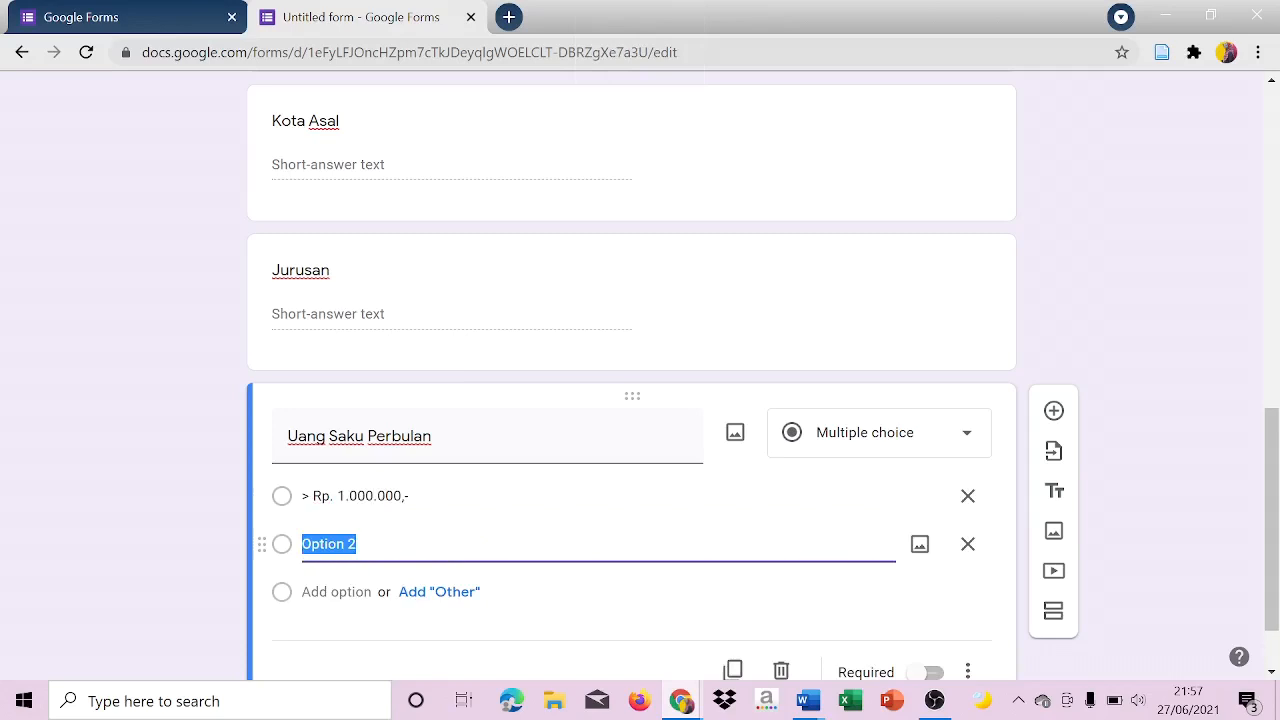
{"action": "type", "text": "Rp. 1.000.000 - Rp. 2.000.000"}
Add a third option "Rp. 2.000.000 - Rp. 3.000.000" to the Uang Saku Perbulan question.
{"action": "key", "text": "Return"}
{"action": "type", "text": "Rp. 2.00"}
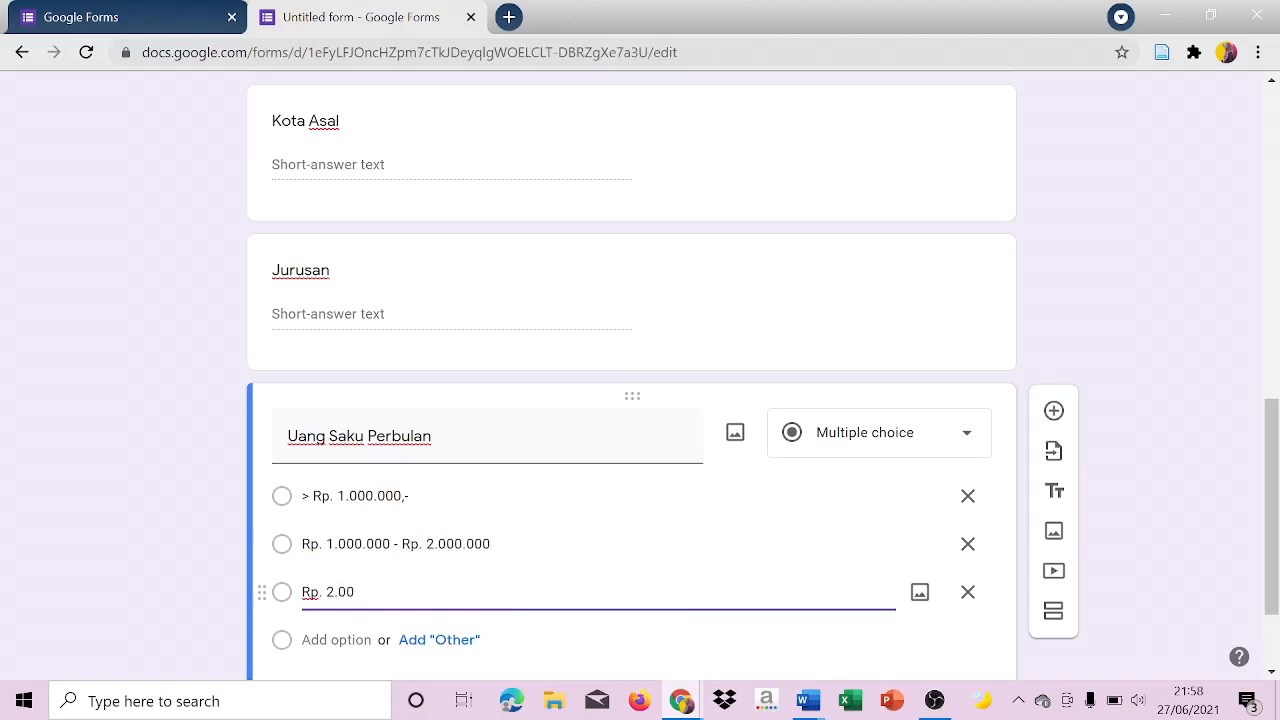
{"action": "type", "text": "0.000 -"}
{"action": "key", "text": "Caps_Lock"}
{"action": "type", "text": "R"}
{"action": "key", "text": "Caps_Lock"}
{"action": "type", "text": "p. 3.0"}
{"action": "type", "text": "00.000"}
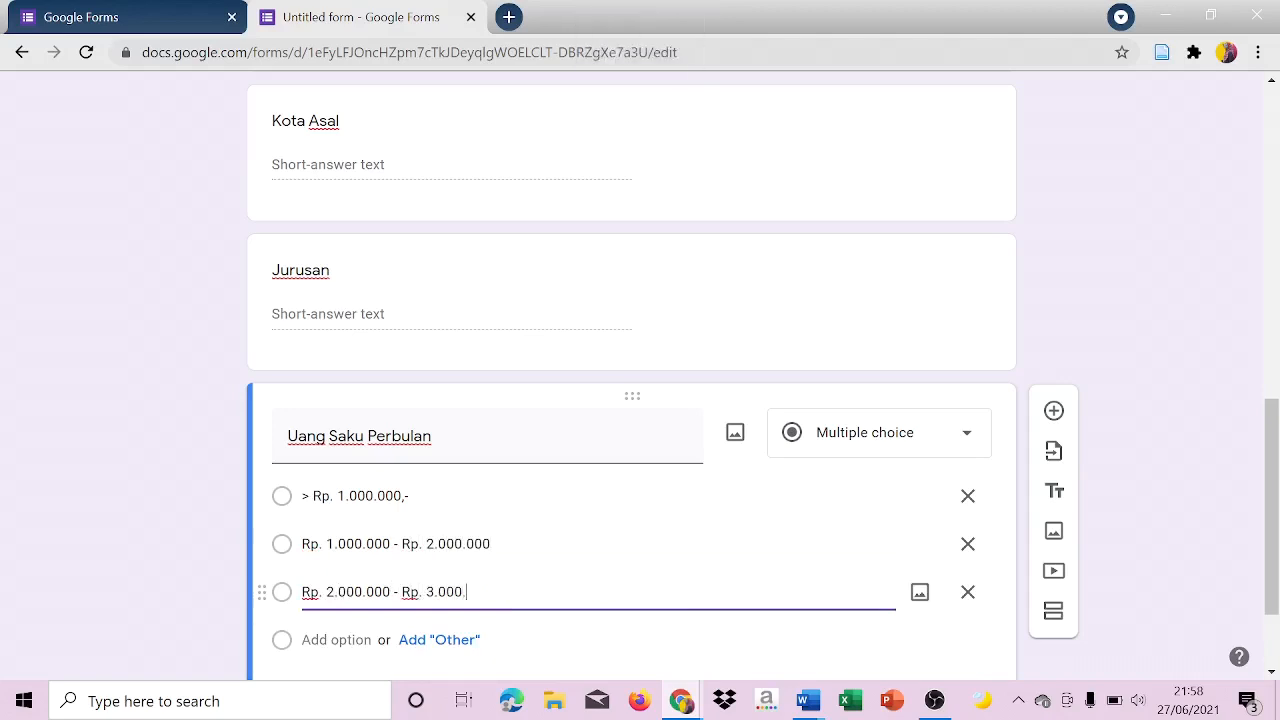
Add a fourth option "< Rp. 3.000.000,-" to the Uang Saku Perbulan question.
{"action": "key", "text": "Return"}
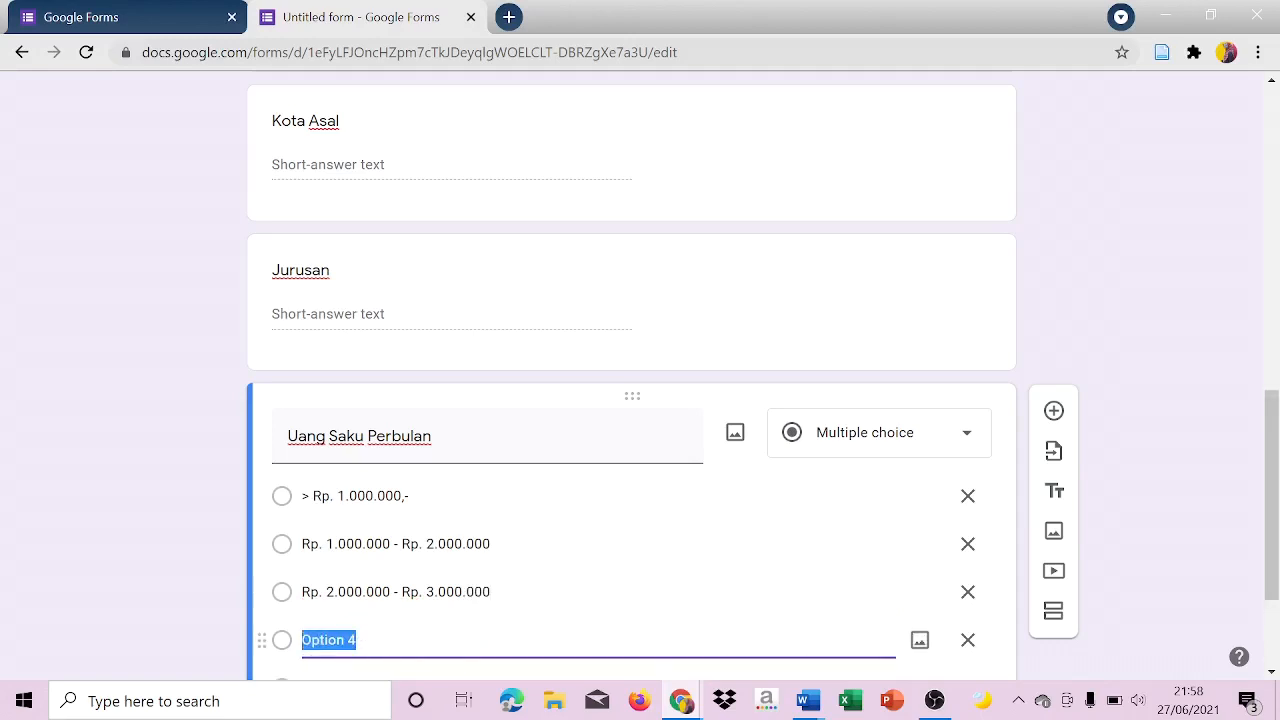
{"action": "type", "text": "<"}
{"action": "key", "text": "Caps_Lock"}
{"action": "type", "text": "R"}
{"action": "key", "text": "Caps_Lock"}
{"action": "type", "text": "p."}
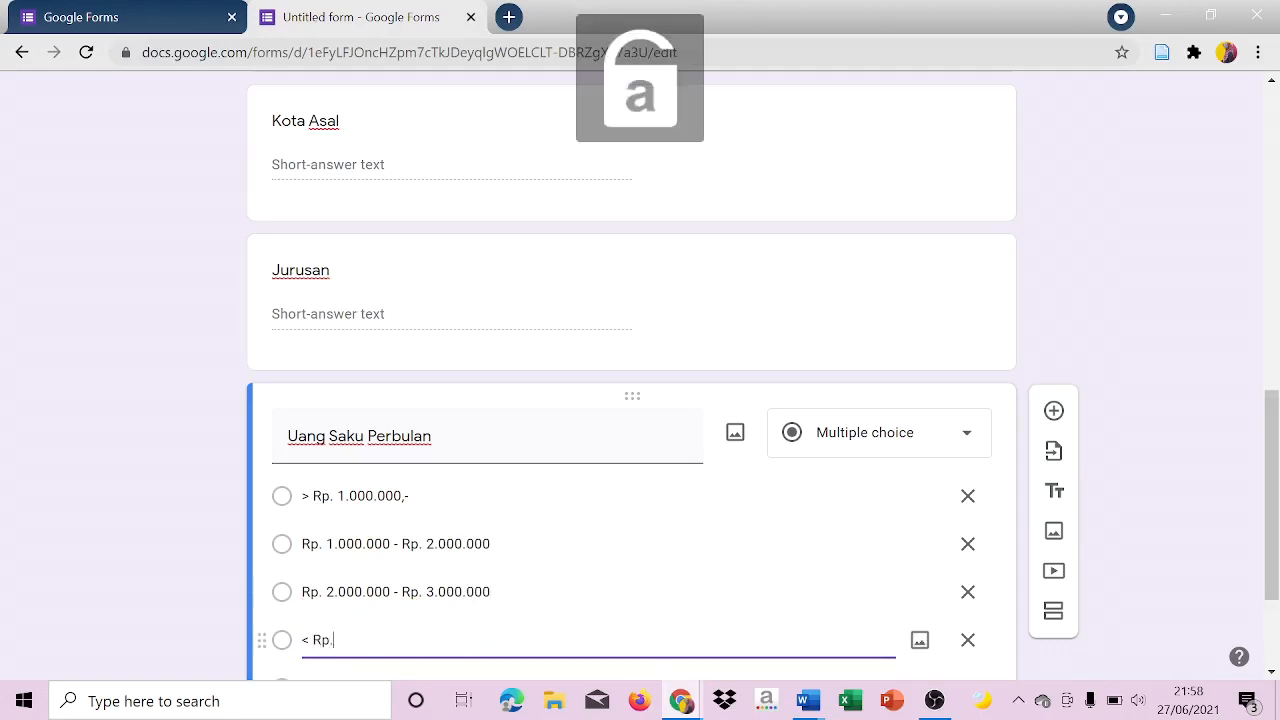
{"action": "type", "text": " 3.000.000,-"}
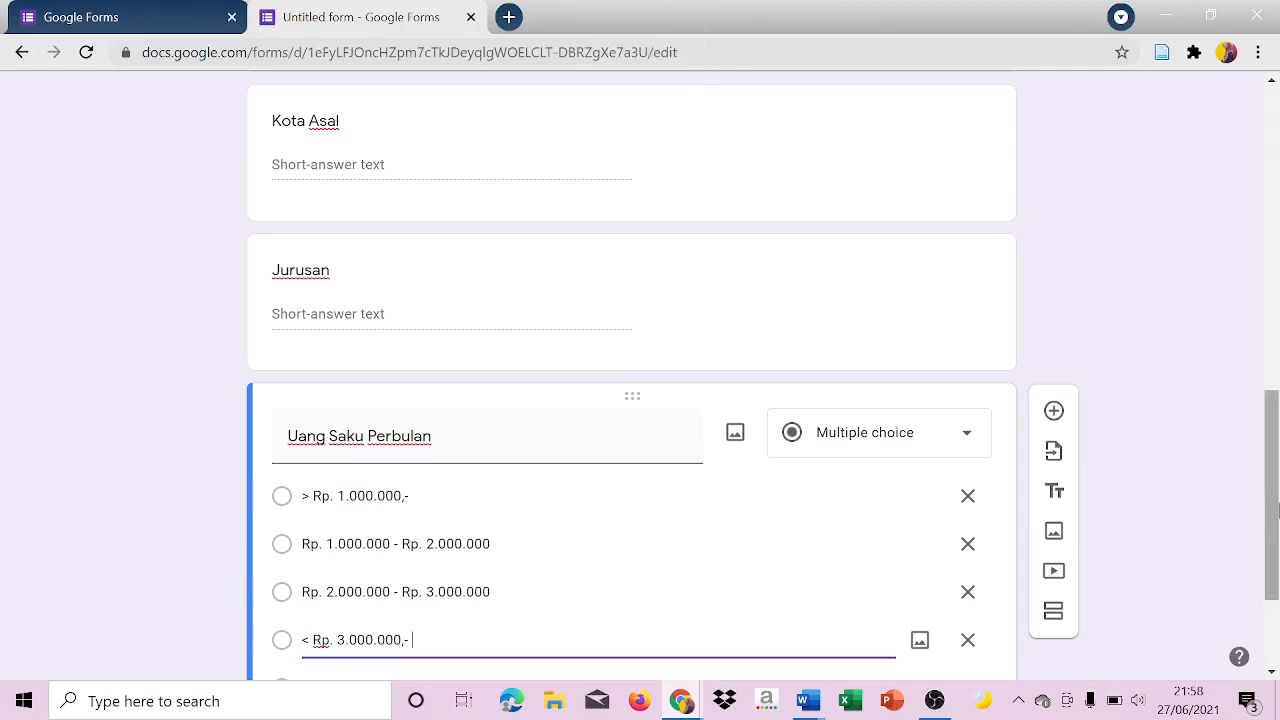
Add a new section after the Uang Saku Perbulan question and title it "Harga".
{"action": "scroll", "coordinate": [1276, 597], "scroll_direction": "down", "scroll_amount": 2}
{"action": "left_click_drag", "start_coordinate": [1276, 597], "coordinate": [1276, 237]}
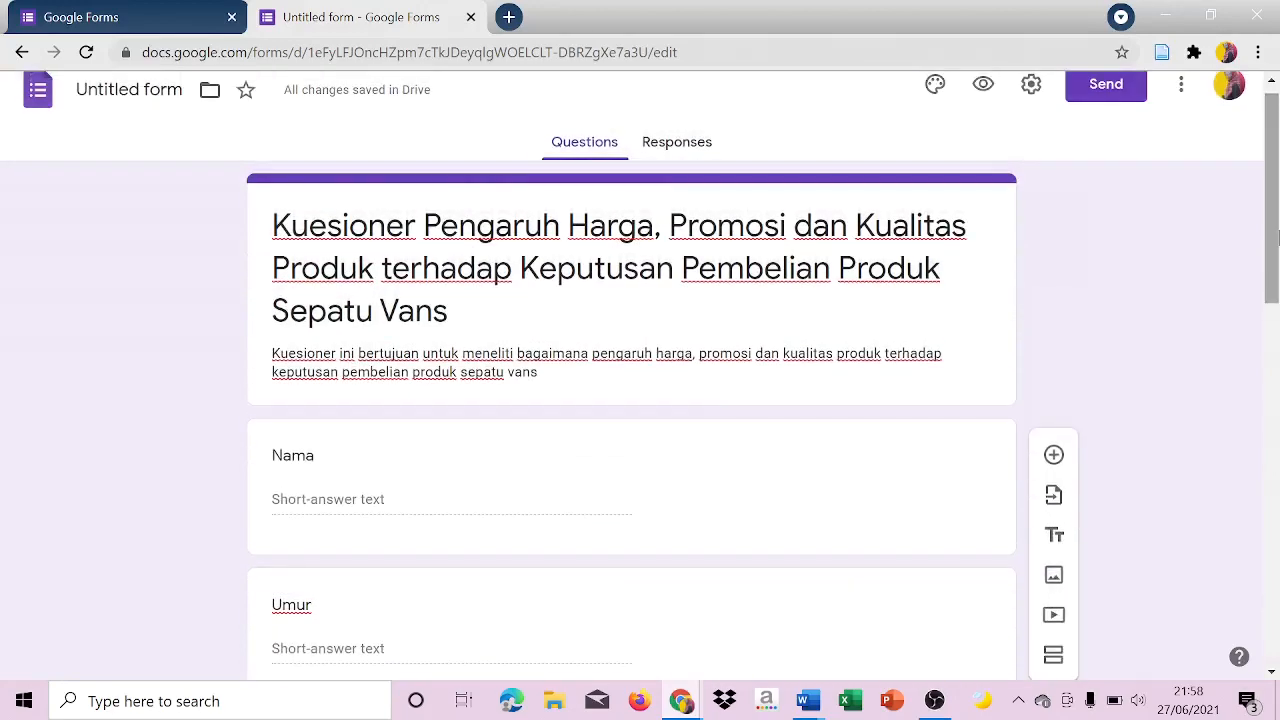
{"action": "left_click_drag", "start_coordinate": [1277, 237], "coordinate": [1274, 648]}
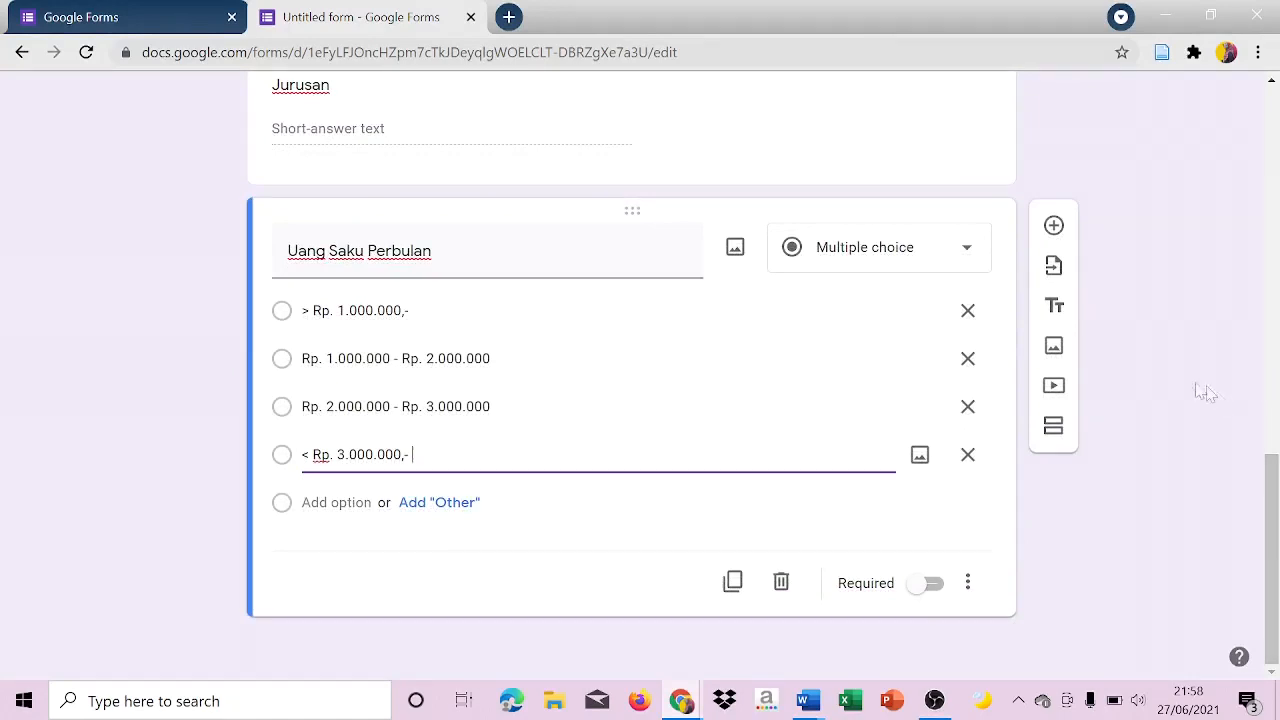
{"action": "left_click", "coordinate": [1053, 428]}
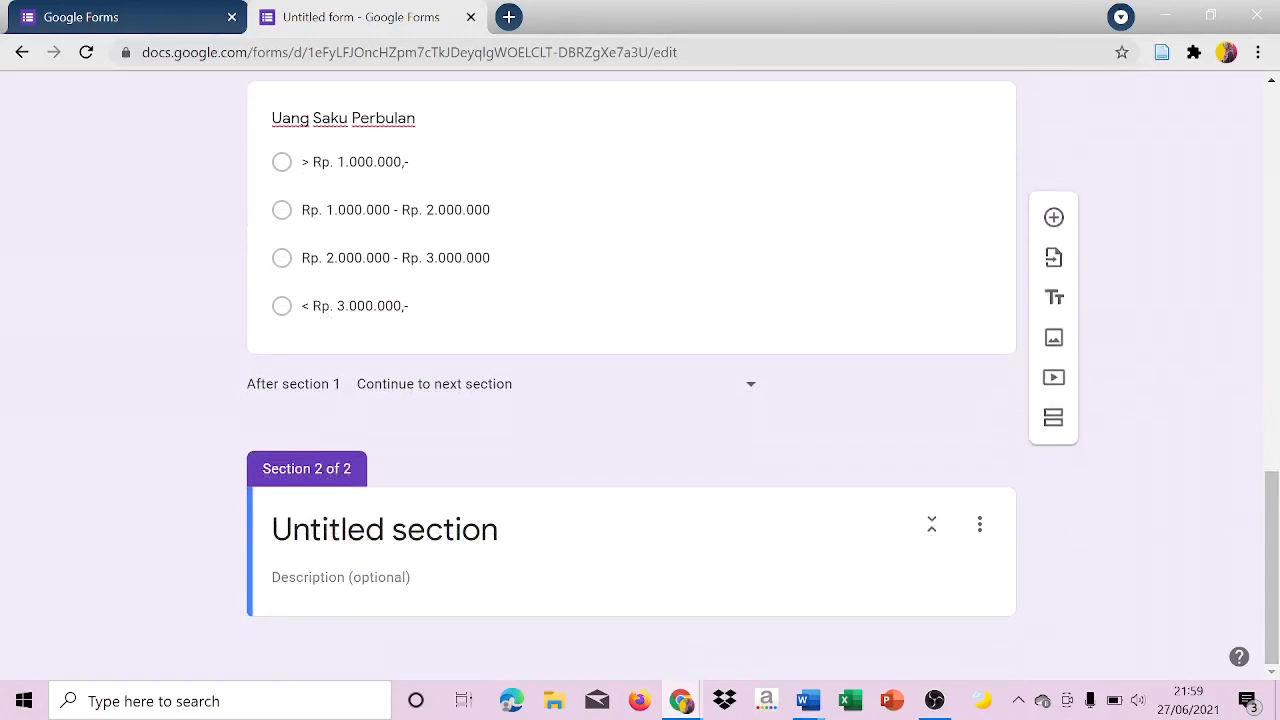
{"action": "left_click", "coordinate": [372, 530]}
{"action": "key", "text": "Caps_Lock"}
{"action": "type", "text": "H"}
{"action": "key", "text": "Caps_Lock"}
{"action": "type", "text": "arga"}
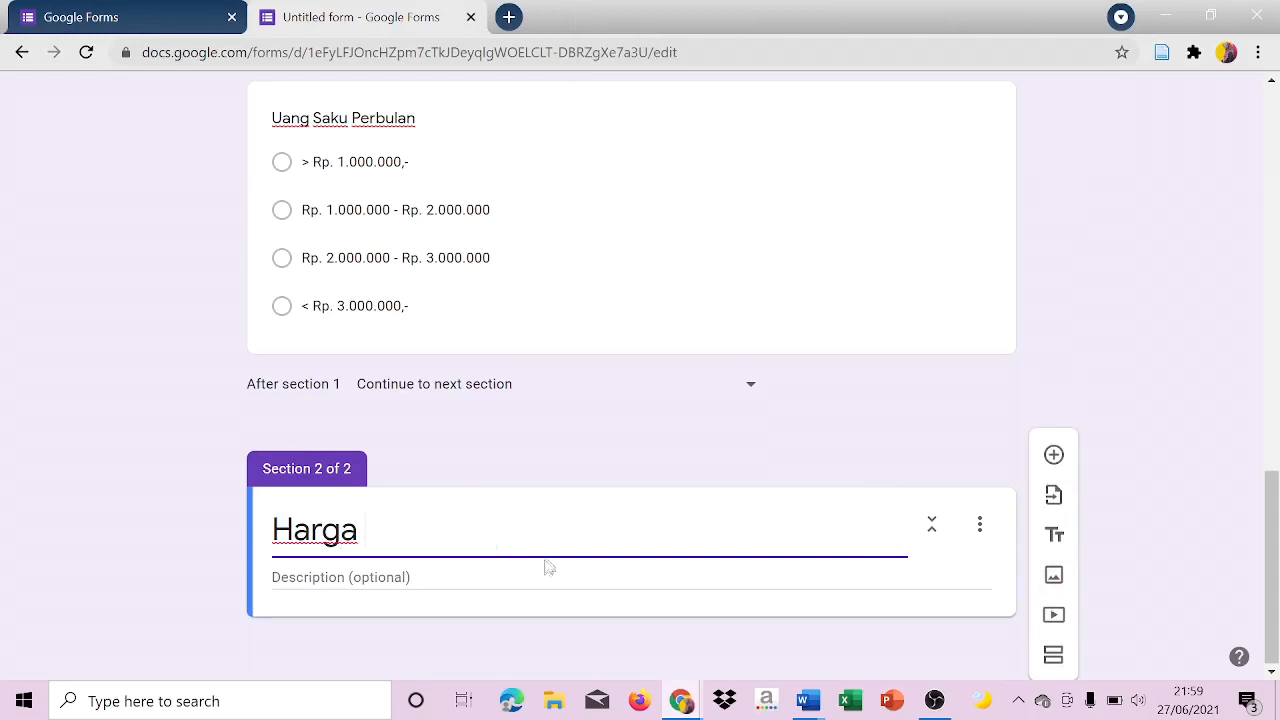
{"action": "key", "text": "Tab"}
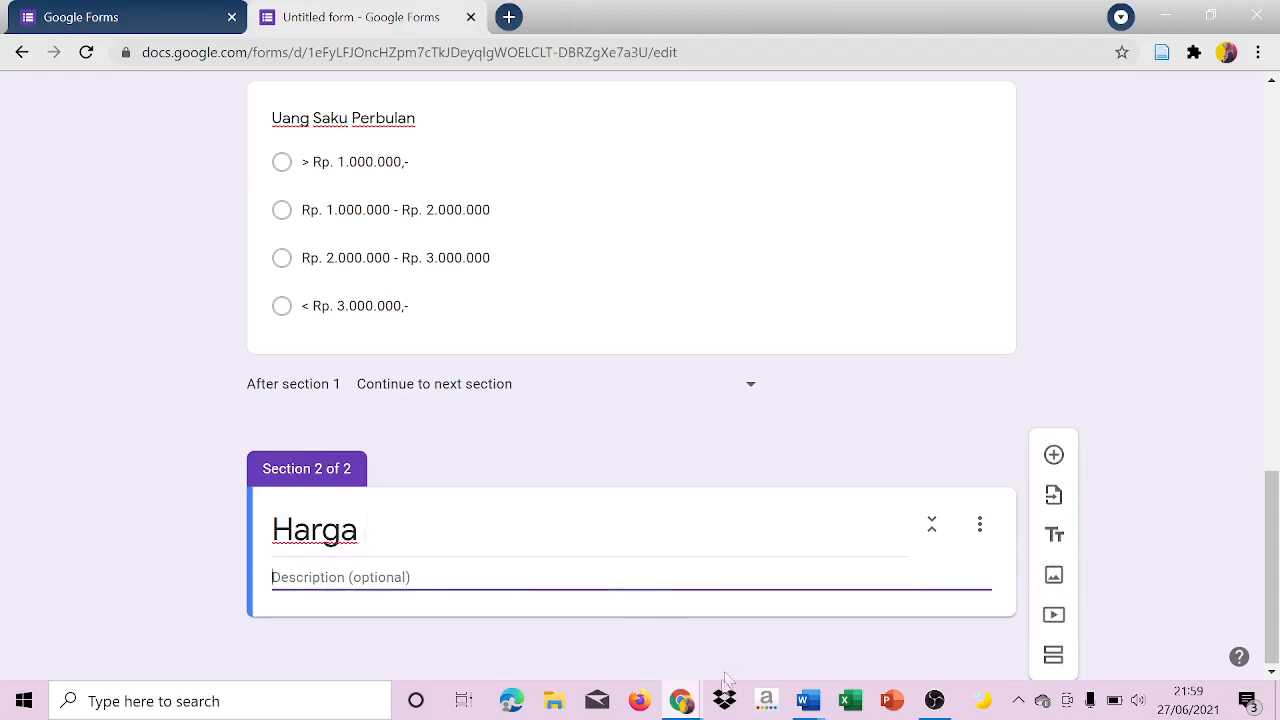
Copy the answering instructions and rating criteria from the Identitas Responden Word document into the Harga section's description in Google Forms.
{"action": "left_click", "coordinate": [801, 703]}
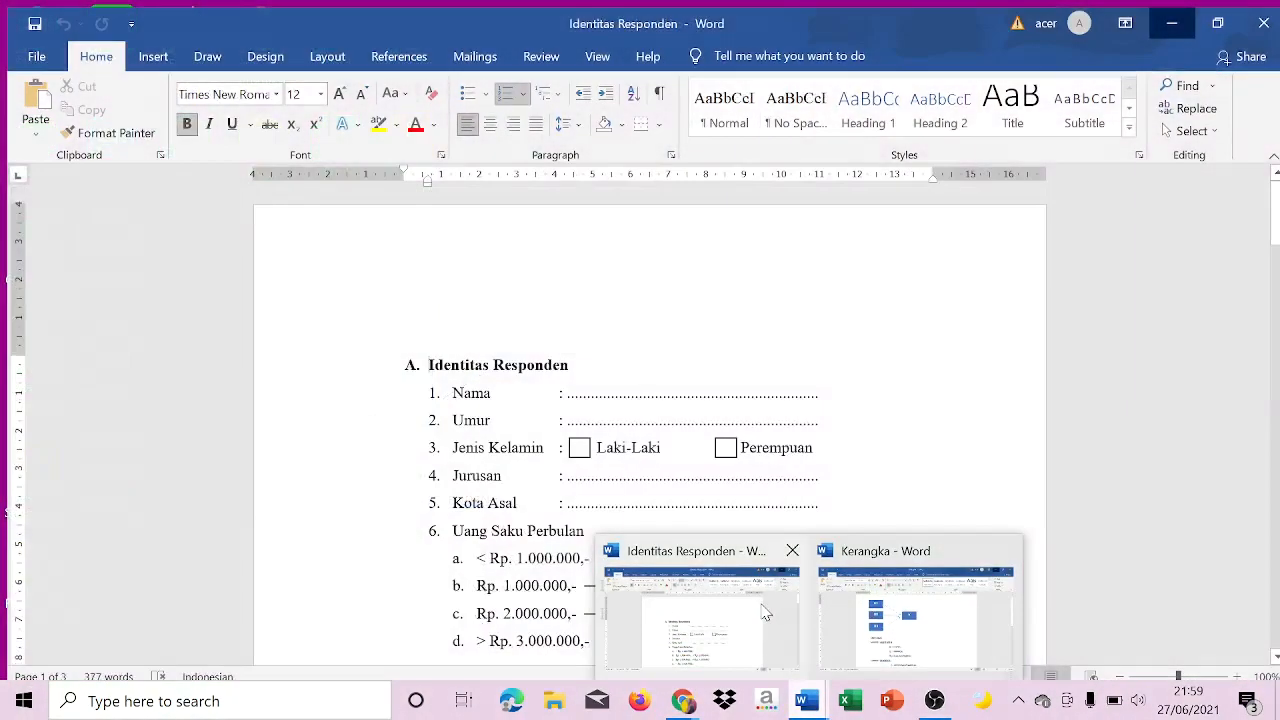
{"action": "left_click", "coordinate": [700, 610]}
{"action": "left_click_drag", "start_coordinate": [1271, 210], "coordinate": [1276, 286]}
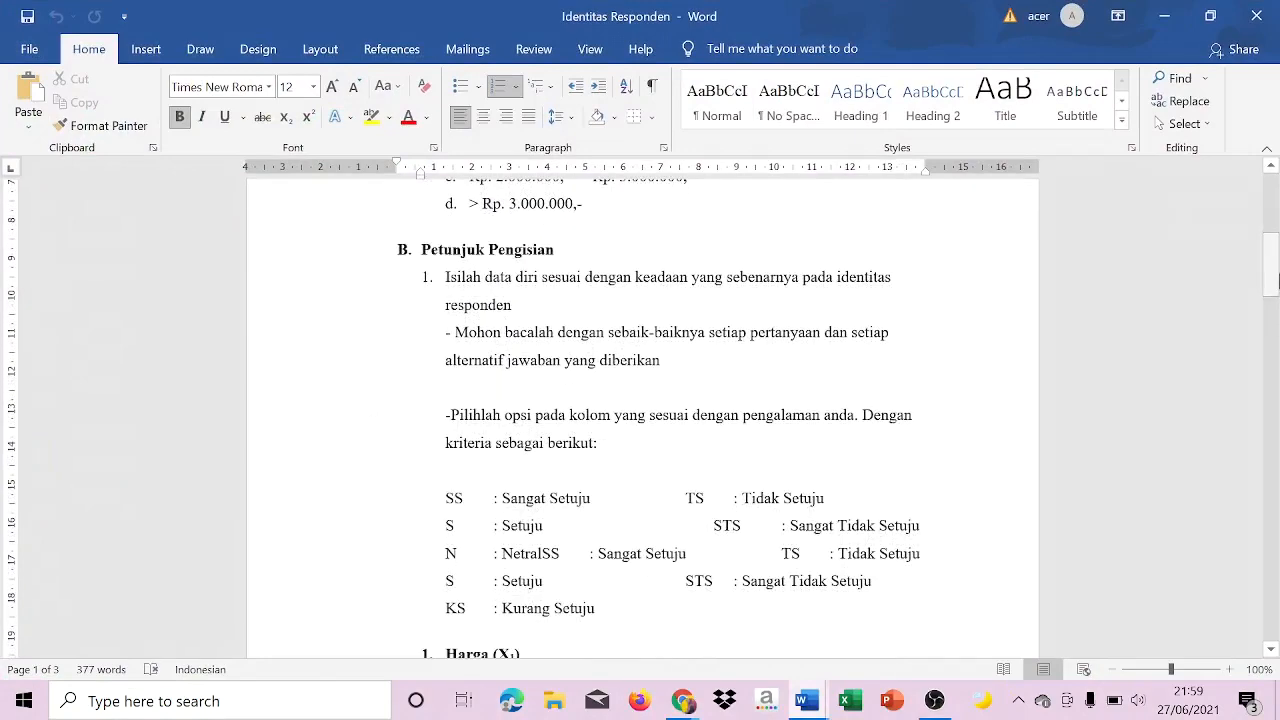
{"action": "left_click_drag", "start_coordinate": [446, 333], "coordinate": [728, 610]}
{"action": "key", "text": "ctrl+c"}
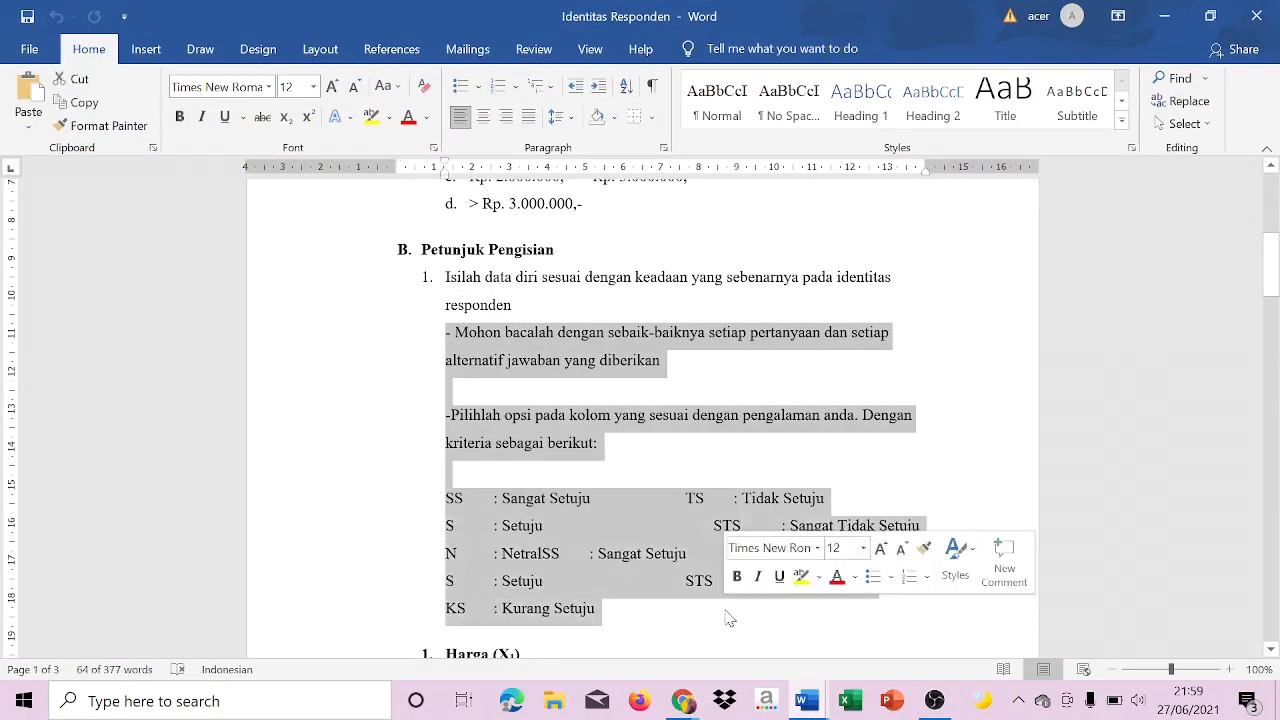
{"action": "mouse_move", "coordinate": [686, 706]}
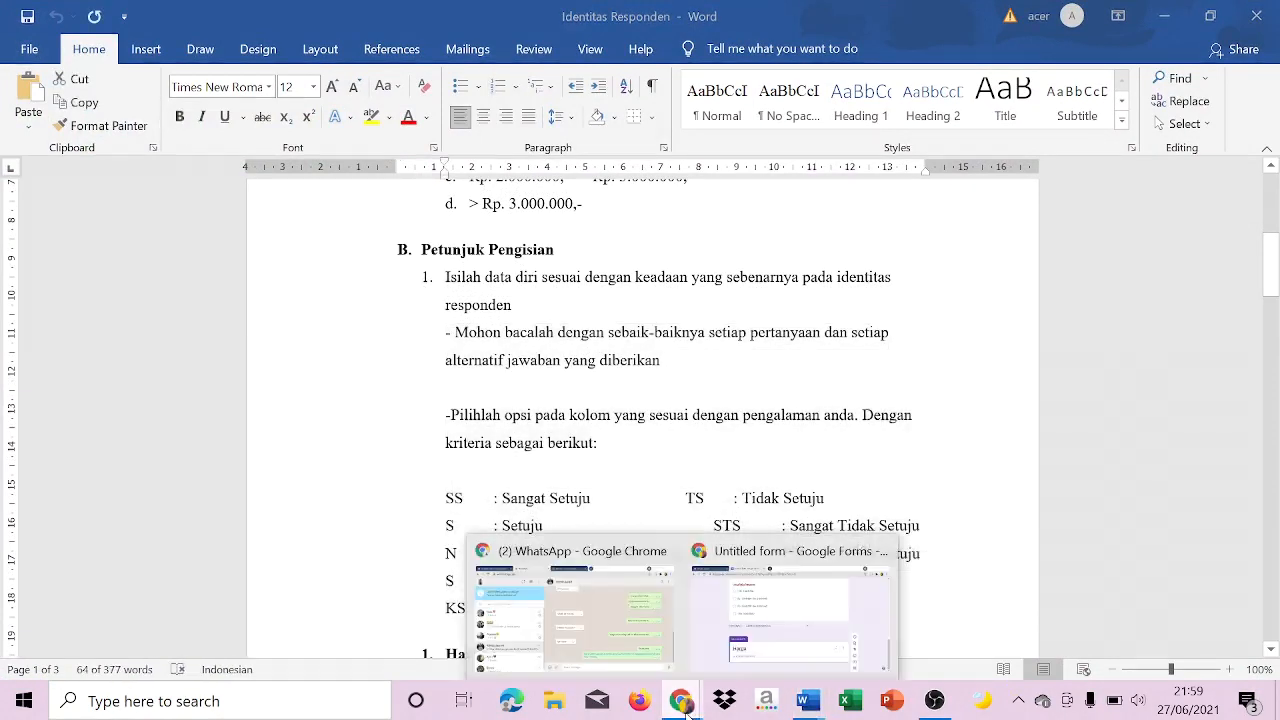
{"action": "left_click", "coordinate": [766, 628]}
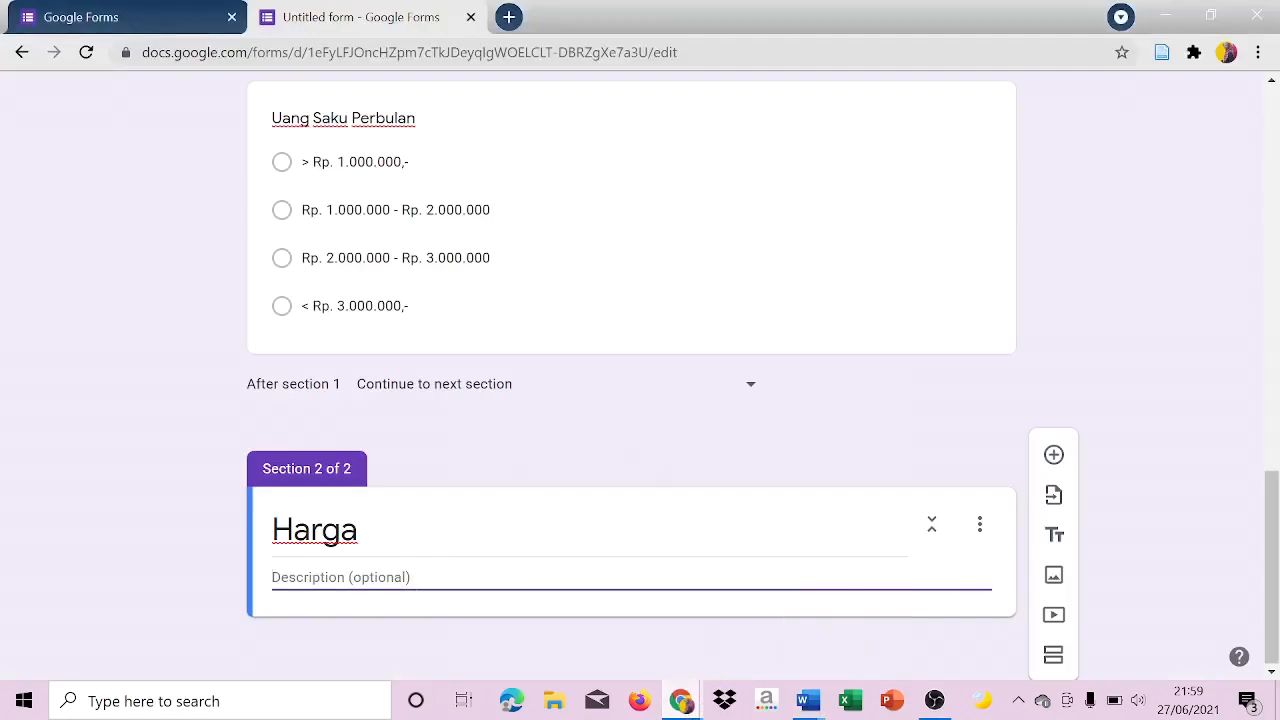
{"action": "key", "text": "ctrl+v"}
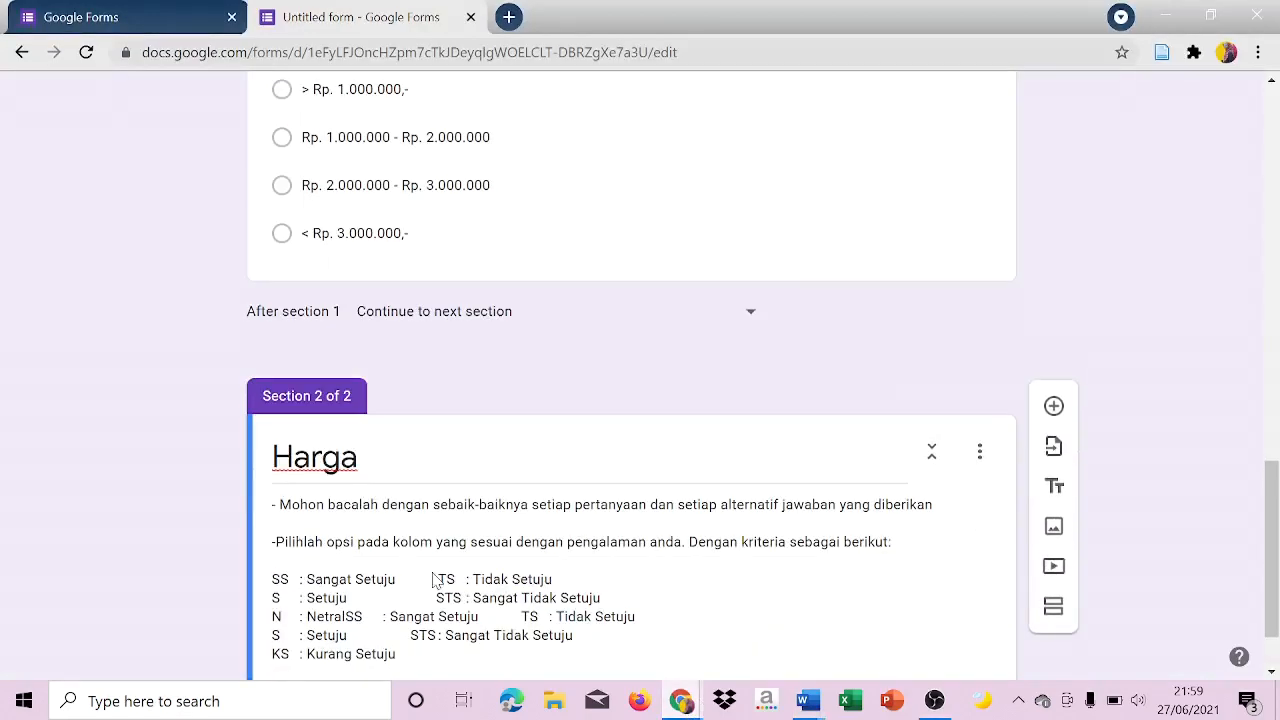
Delete the second-column entries, the text after "Netral" and the "KS : Kurang Setuju" line from the Harga description's criteria.
{"action": "left_click_drag", "start_coordinate": [410, 580], "coordinate": [436, 598]}
{"action": "key", "text": "BackSpace"}
{"action": "key", "text": "BackSpace"}
{"action": "left_click_drag", "start_coordinate": [638, 617], "coordinate": [344, 617]}
{"action": "key", "text": "BackSpace"}
{"action": "left_click_drag", "start_coordinate": [575, 636], "coordinate": [272, 654]}
{"action": "key", "text": "BackSpace"}
{"action": "key", "text": "BackSpace"}
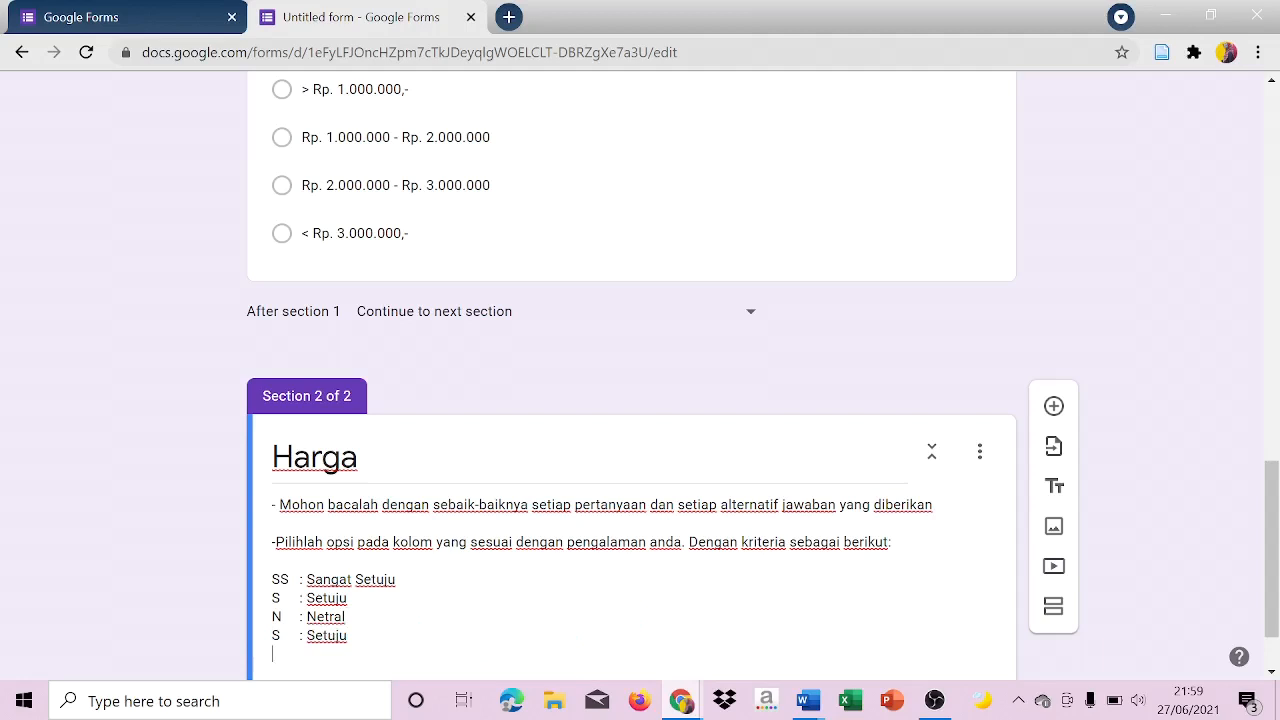
Replace the duplicate "S : Setuju" line in the Harga description with "TS : Tidak Setuju".
{"action": "left_click_drag", "start_coordinate": [350, 636], "coordinate": [263, 643]}
{"action": "key", "text": "Caps_Lock"}
{"action": "type", "text": "TS"}
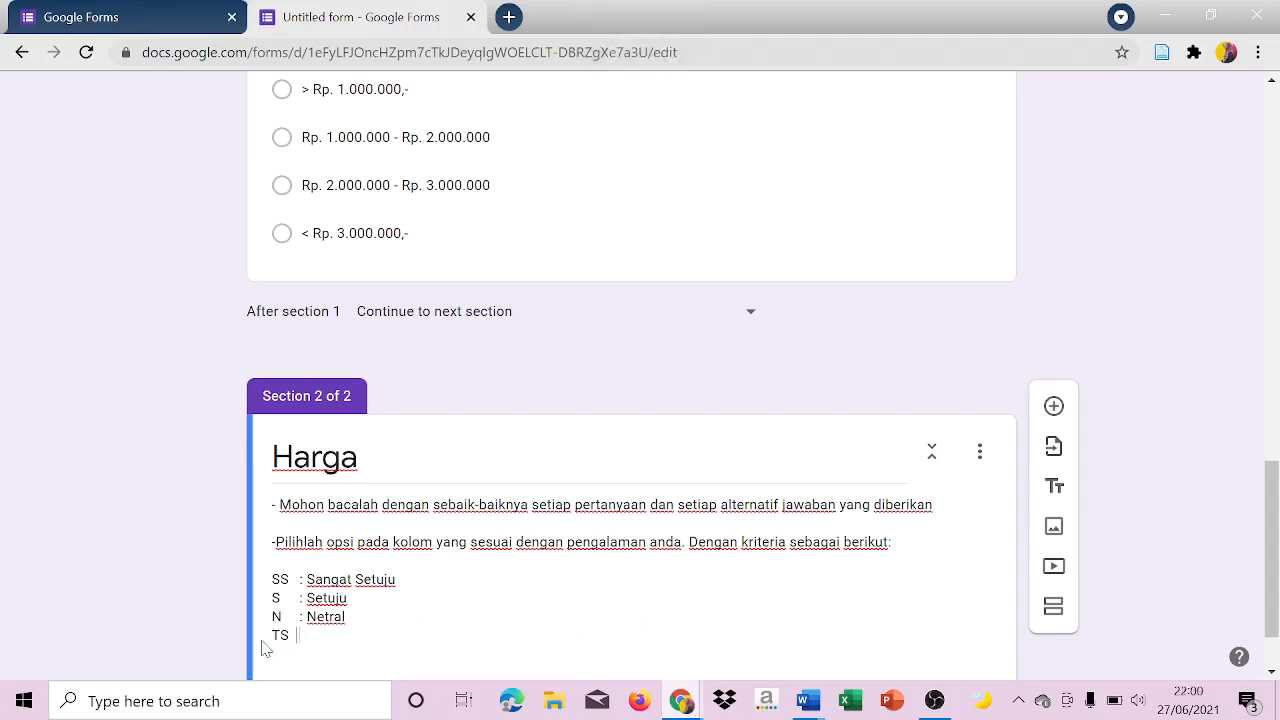
{"action": "key", "text": "Caps_Lock"}
{"action": "type", "text": ": Tidak Setuju"}
{"action": "key", "text": "Return"}
Add the line "STS : Sangat Tidak Setuju" to the Harga criteria, aligning the TS line and trimming surplus space at the end.
{"action": "key", "text": "Caps_Lock"}
{"action": "type", "text": "STS :"}
{"action": "left_click", "coordinate": [297, 636]}
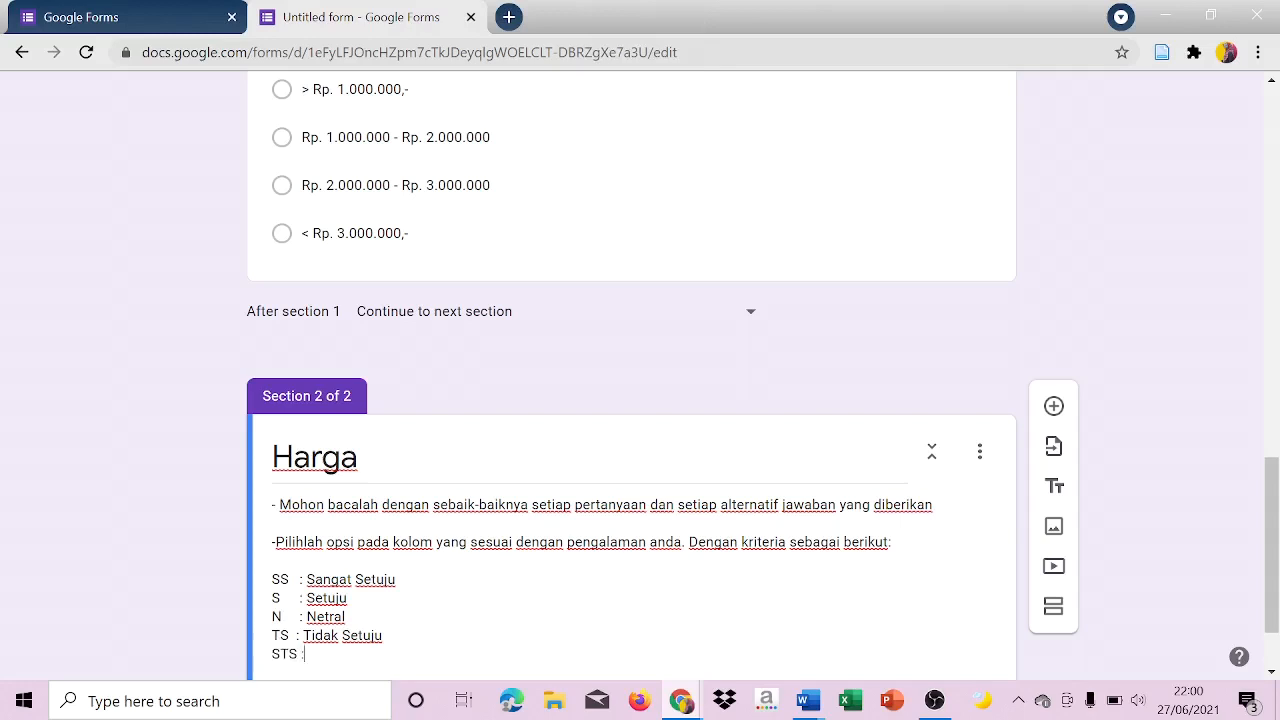
{"action": "key", "text": "Caps_Lock"}
{"action": "type", "text": "S"}
{"action": "key", "text": "Caps_Lock"}
{"action": "type", "text": "angat Tidak Setuju"}
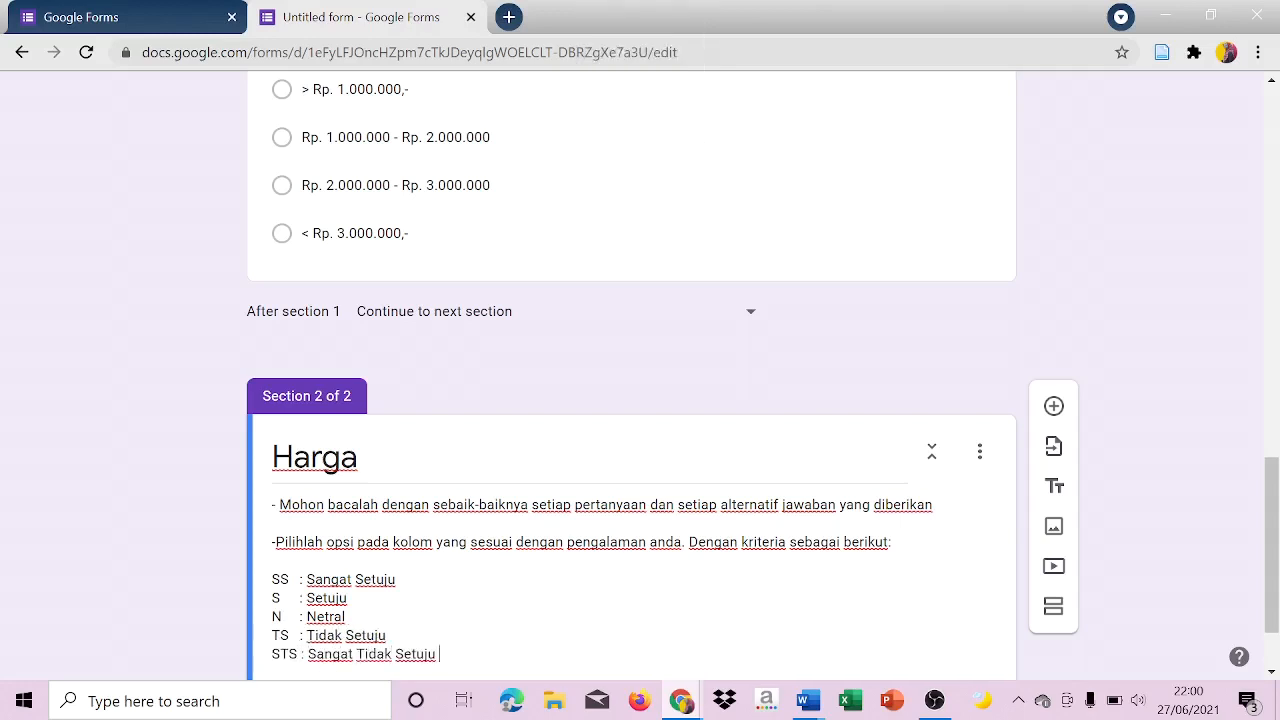
{"action": "left_click_drag", "start_coordinate": [1274, 516], "coordinate": [1277, 548]}
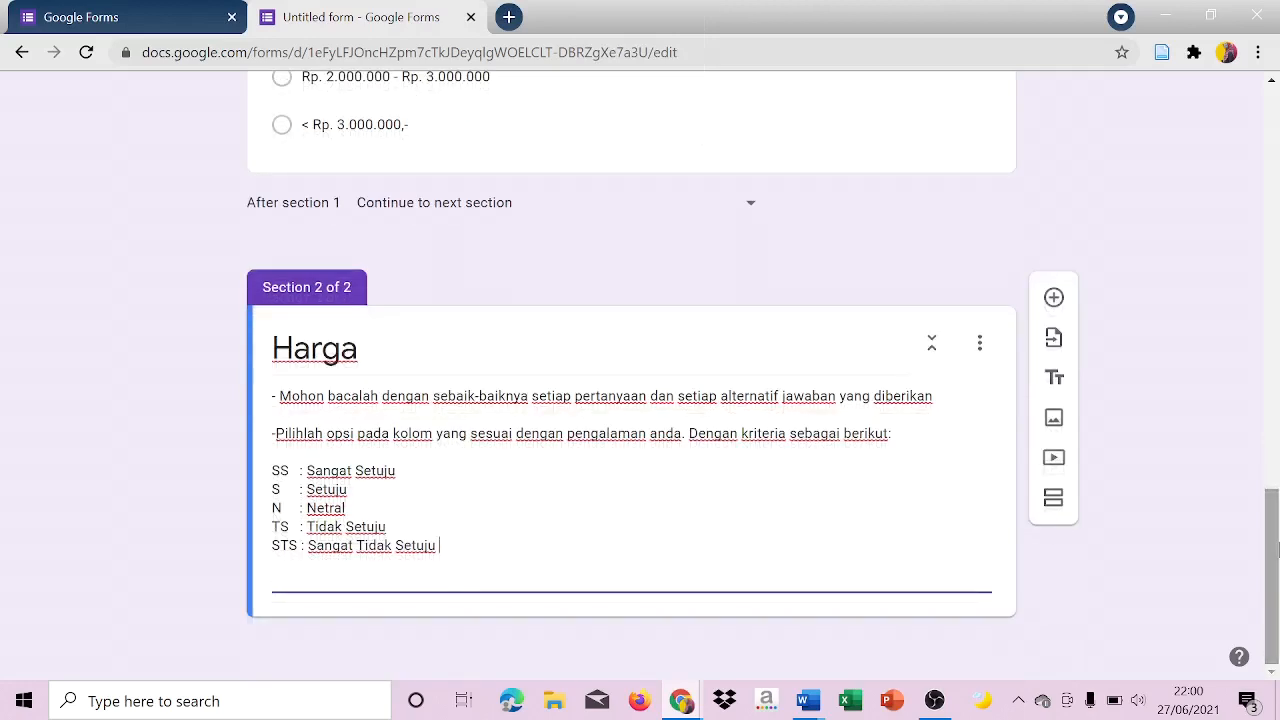
{"action": "key", "text": "BackSpace"}
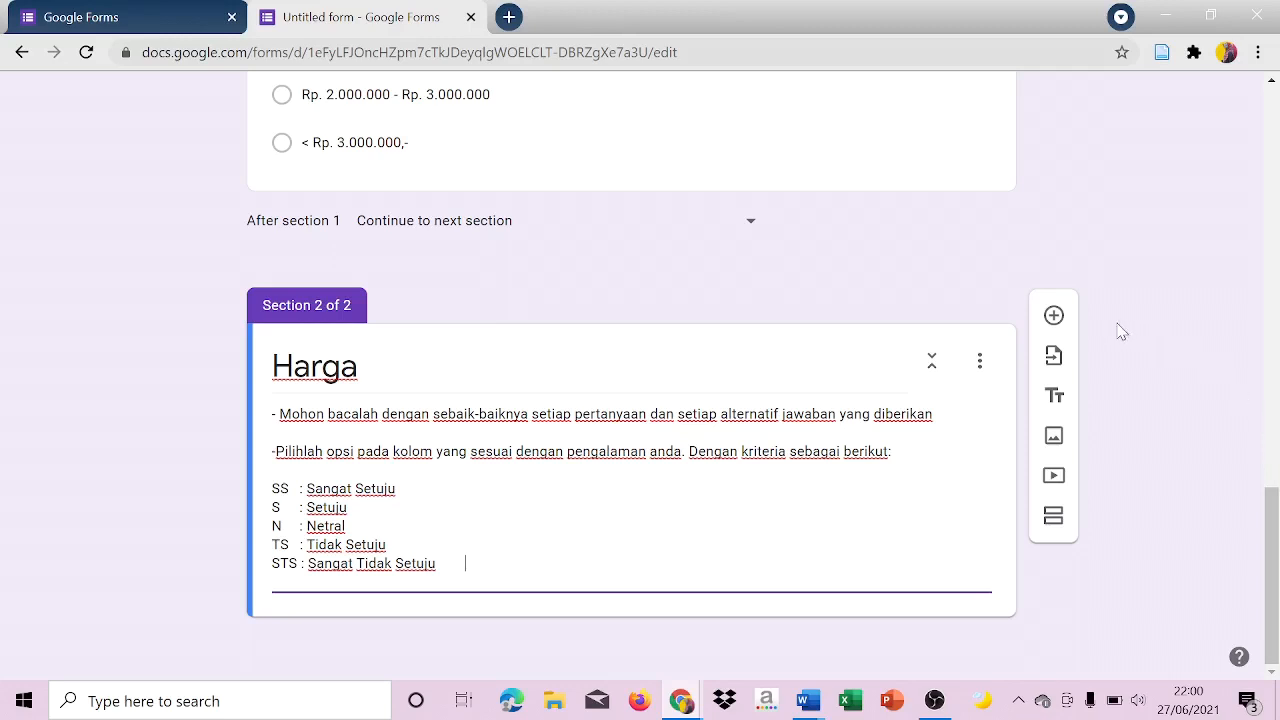
Add a question to the Harga section with the first price statement from the Word document, "Harga sepatu Vans sangat terjangkau untuk mahasiswa".
{"action": "left_click", "coordinate": [1055, 317]}
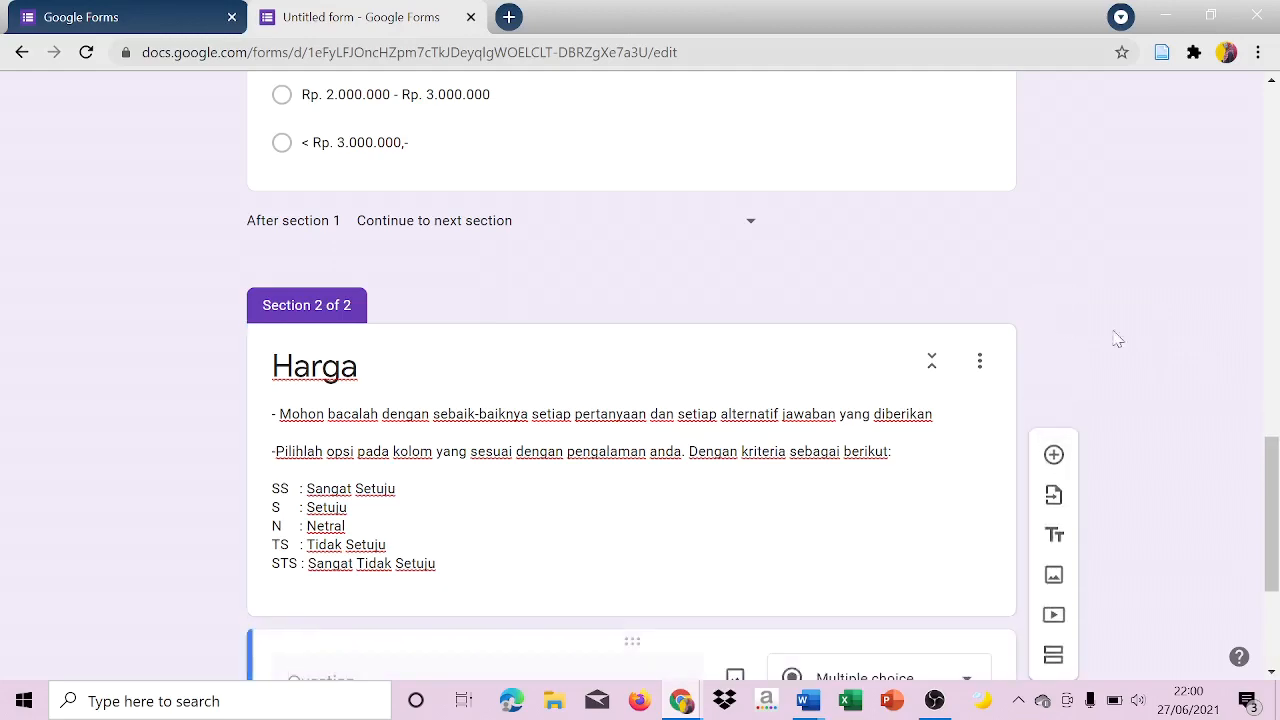
{"action": "left_click", "coordinate": [808, 700]}
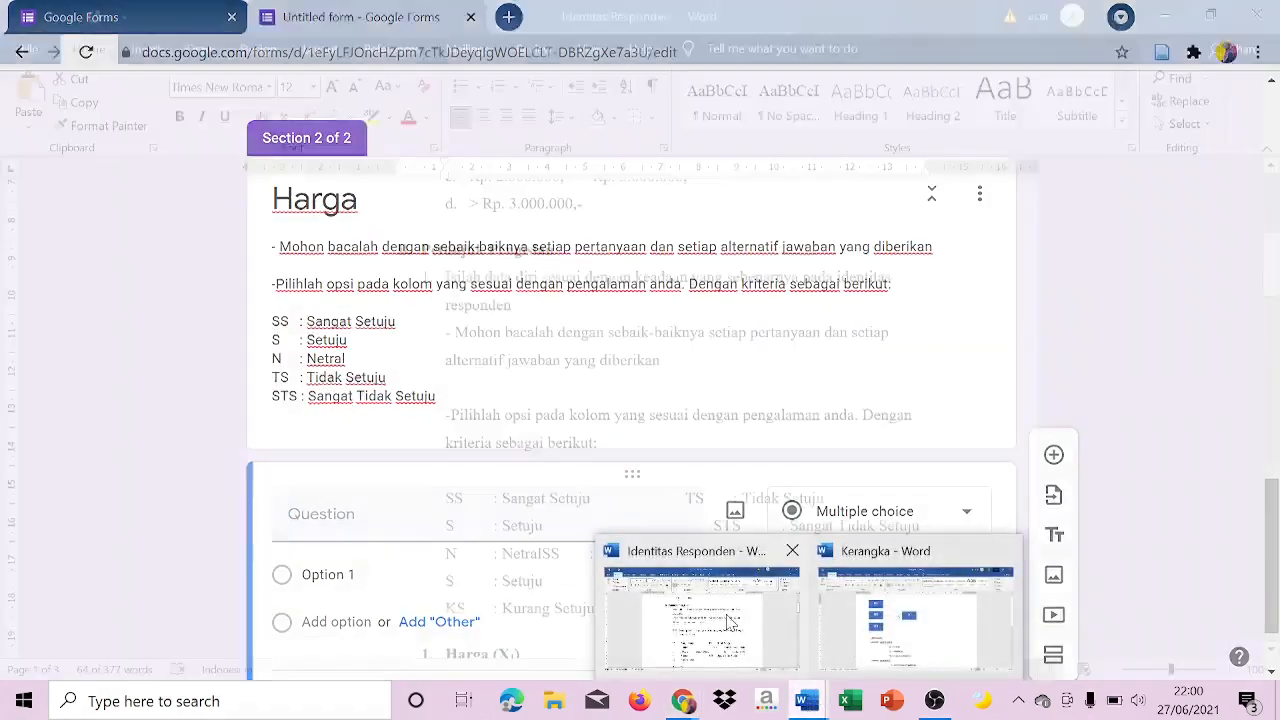
{"action": "left_click", "coordinate": [700, 615]}
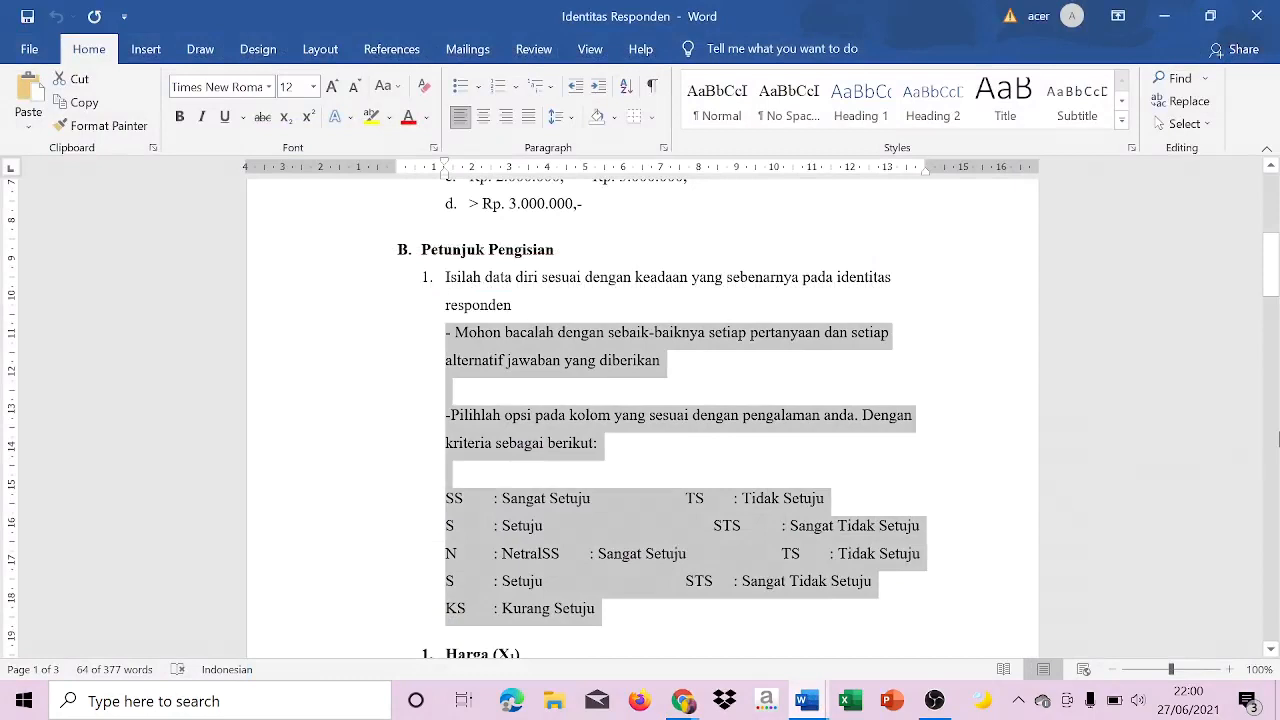
{"action": "scroll", "coordinate": [1278, 440], "scroll_direction": "down", "scroll_amount": 8}
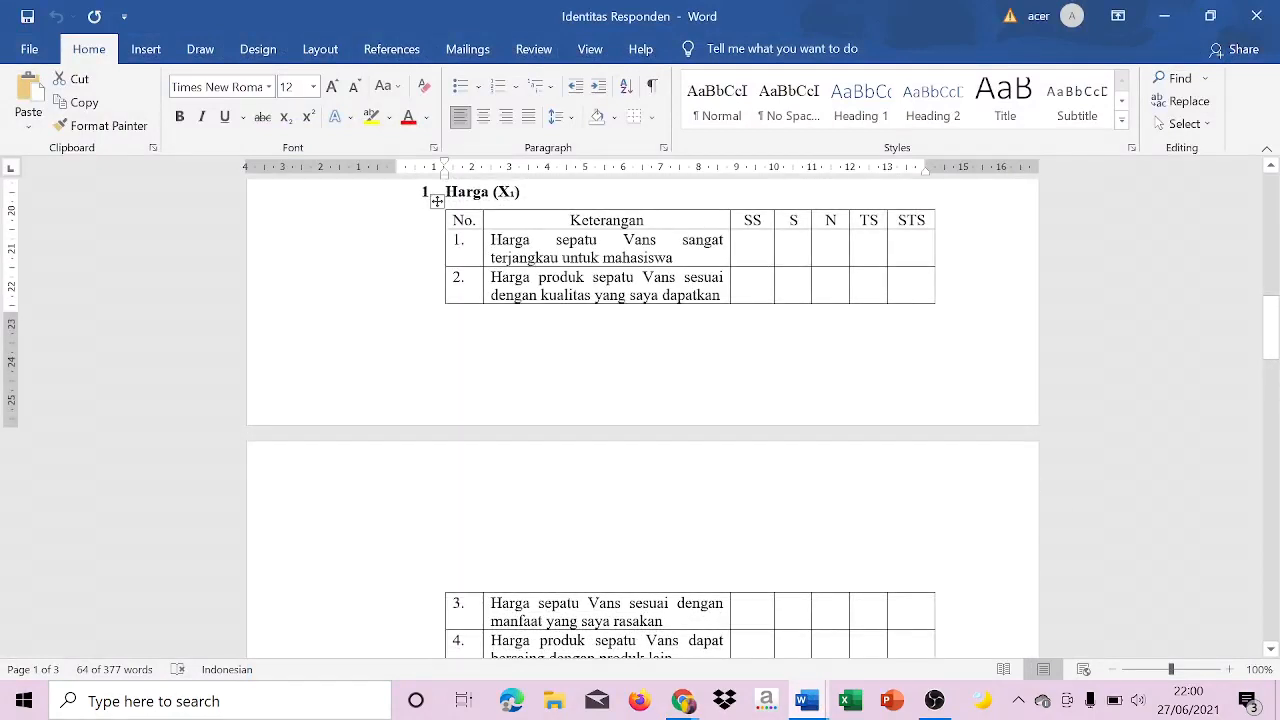
{"action": "left_click_drag", "start_coordinate": [490, 240], "coordinate": [680, 259]}
{"action": "key", "text": "ctrl+c"}
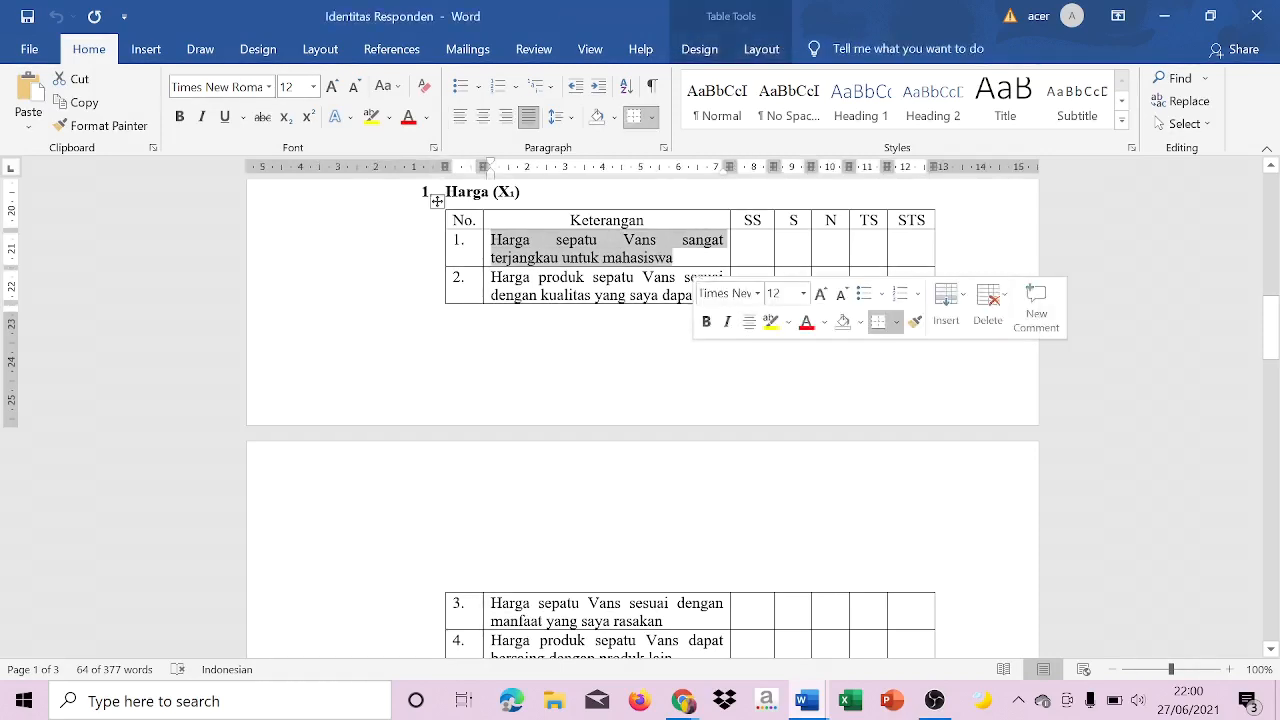
{"action": "left_click", "coordinate": [688, 704]}
{"action": "left_click", "coordinate": [790, 612]}
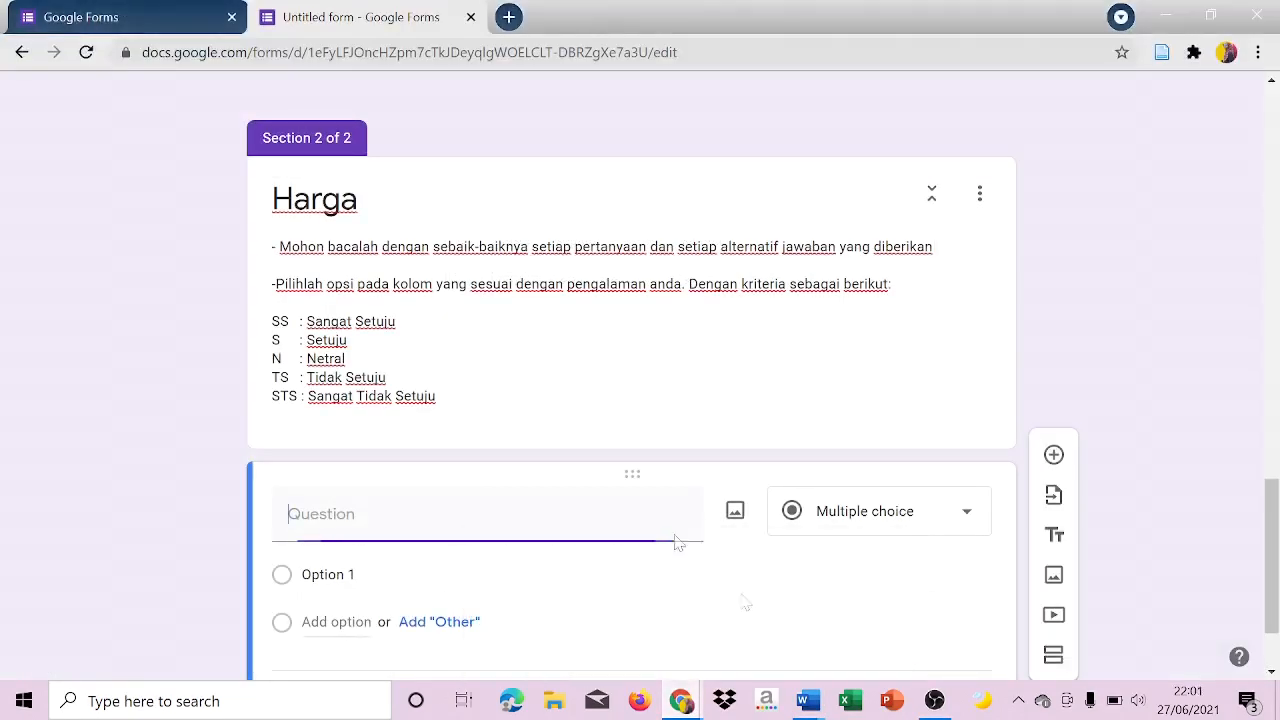
{"action": "key", "text": "ctrl+v"}
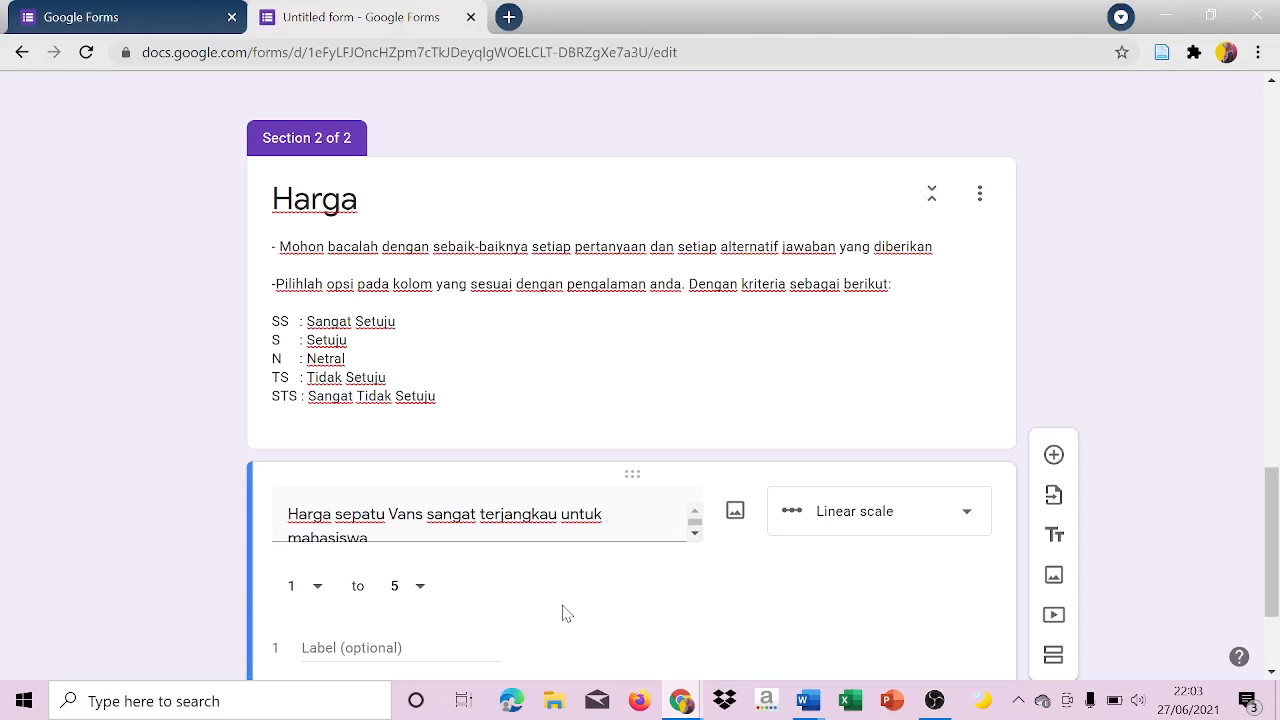
Set the first Harga question to multiple choice and enter "SS" and "S" as its first two options.
{"action": "left_click", "coordinate": [880, 540]}
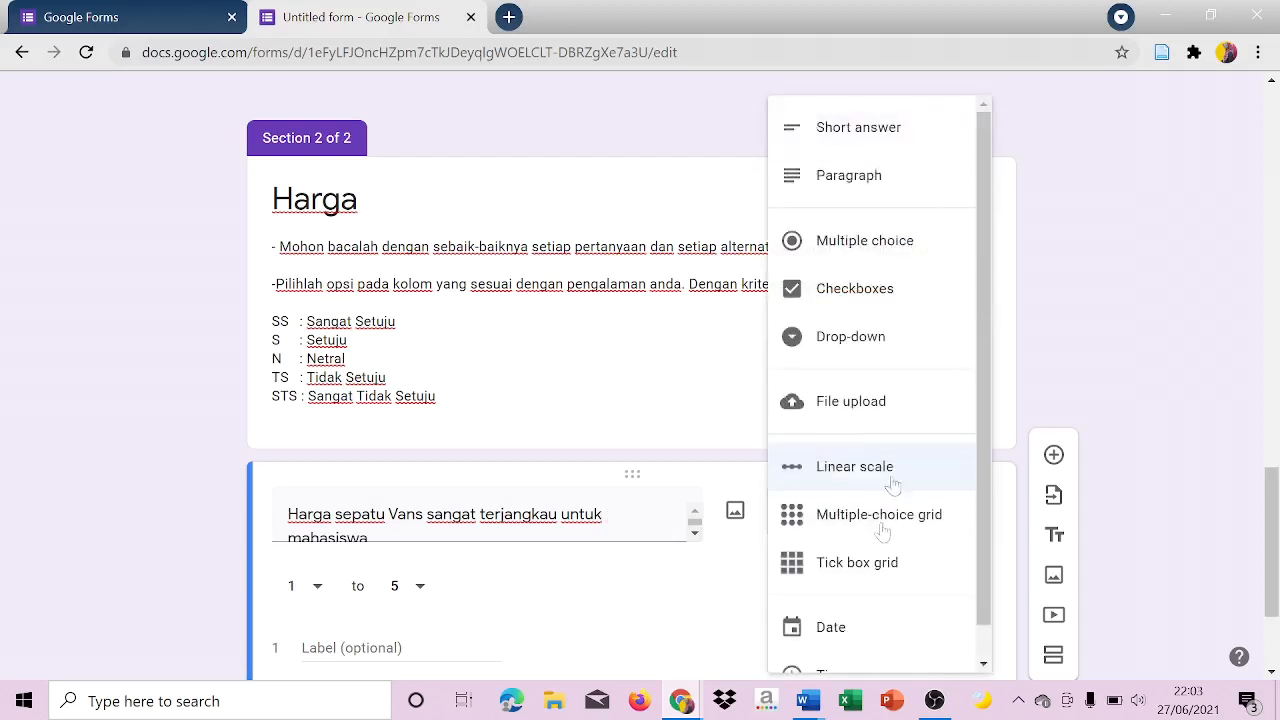
{"action": "left_click", "coordinate": [886, 240]}
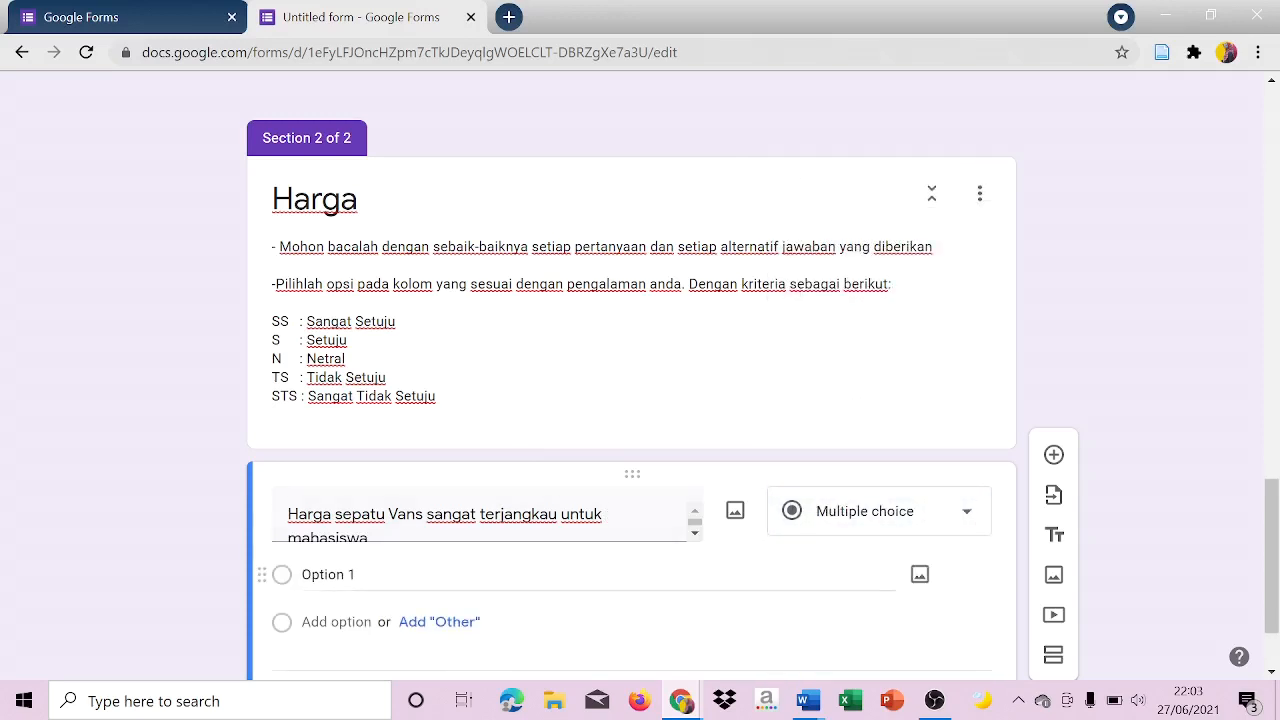
{"action": "left_click", "coordinate": [330, 575]}
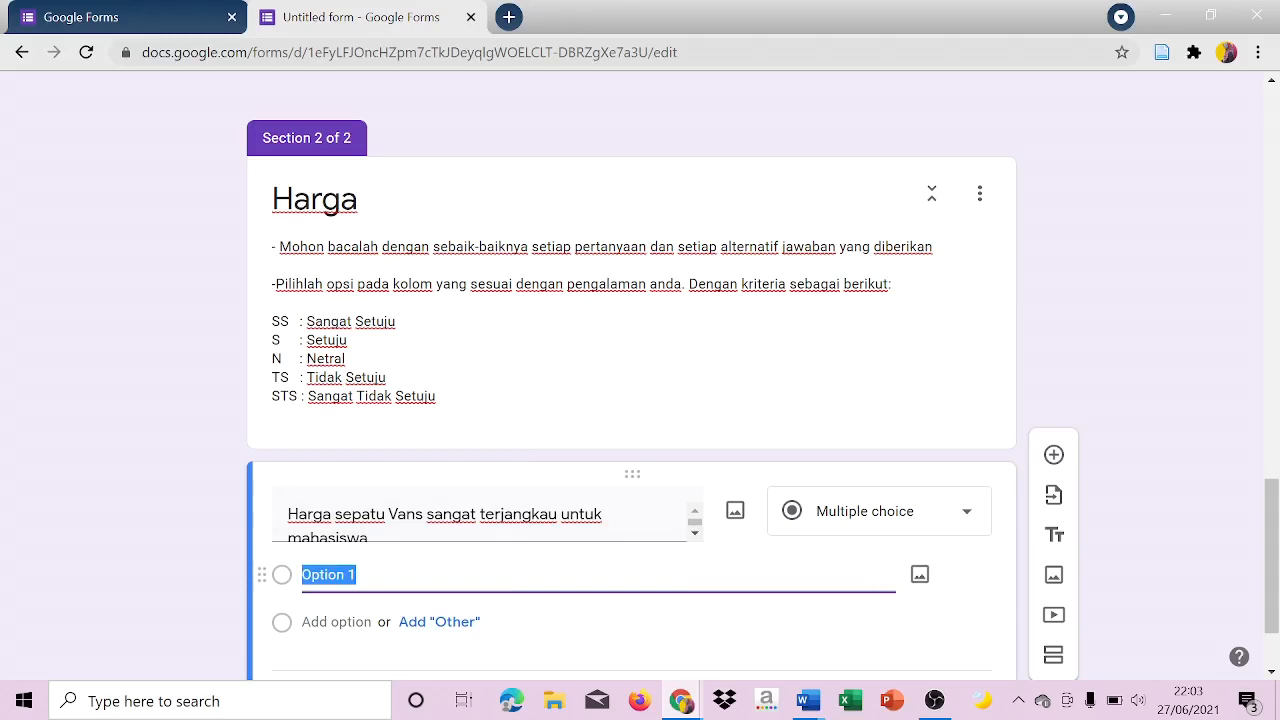
{"action": "key", "text": "Caps_Lock"}
{"action": "type", "text": "SS"}
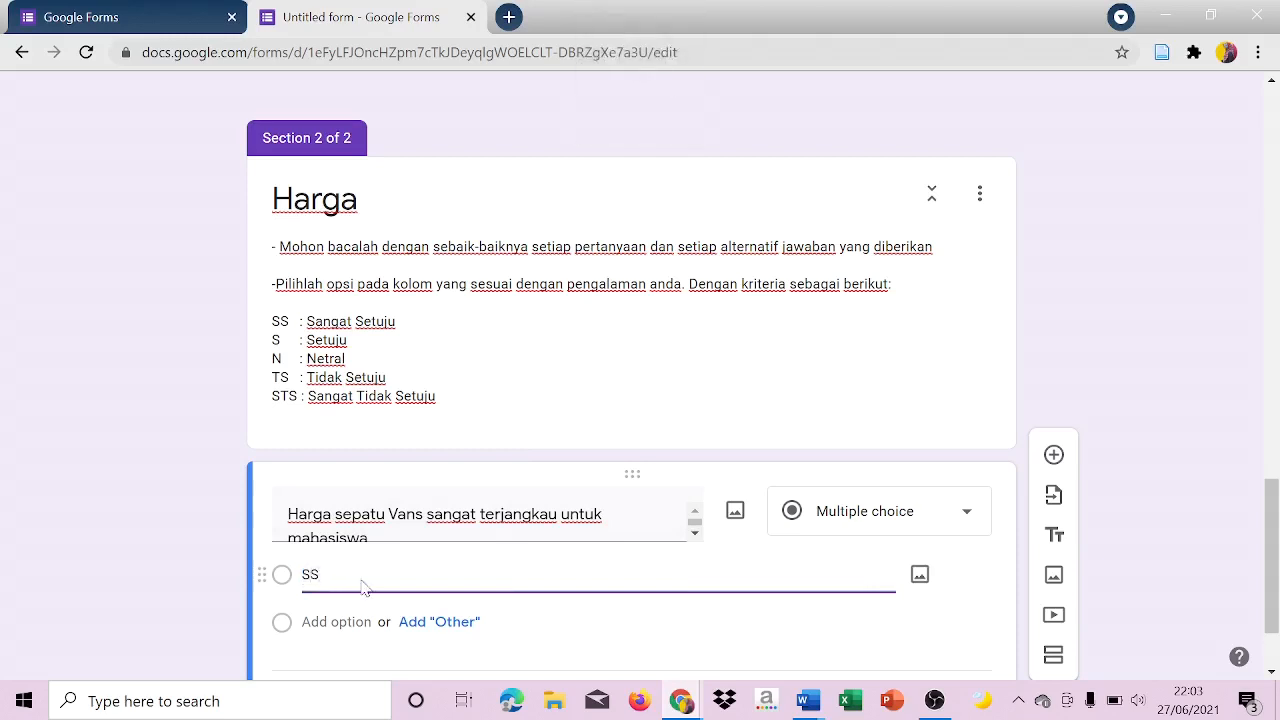
{"action": "key", "text": "Return"}
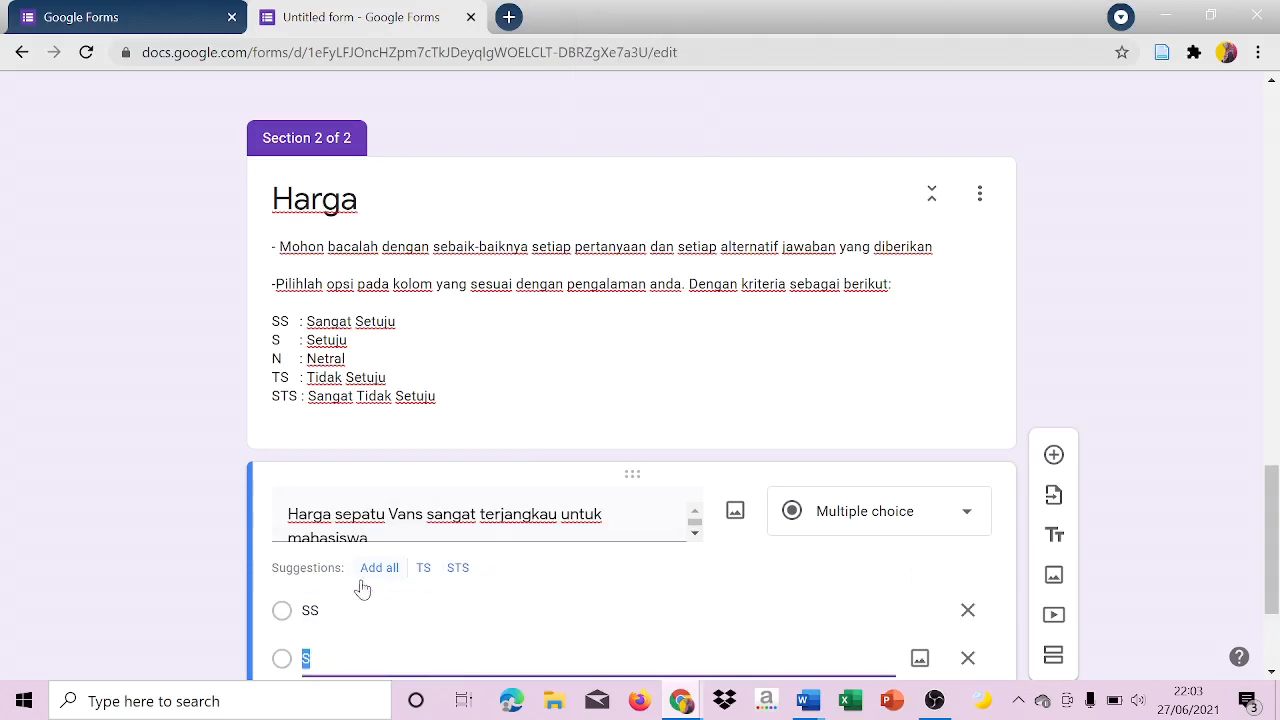
{"action": "type", "text": "S"}
{"action": "key", "text": "Return"}
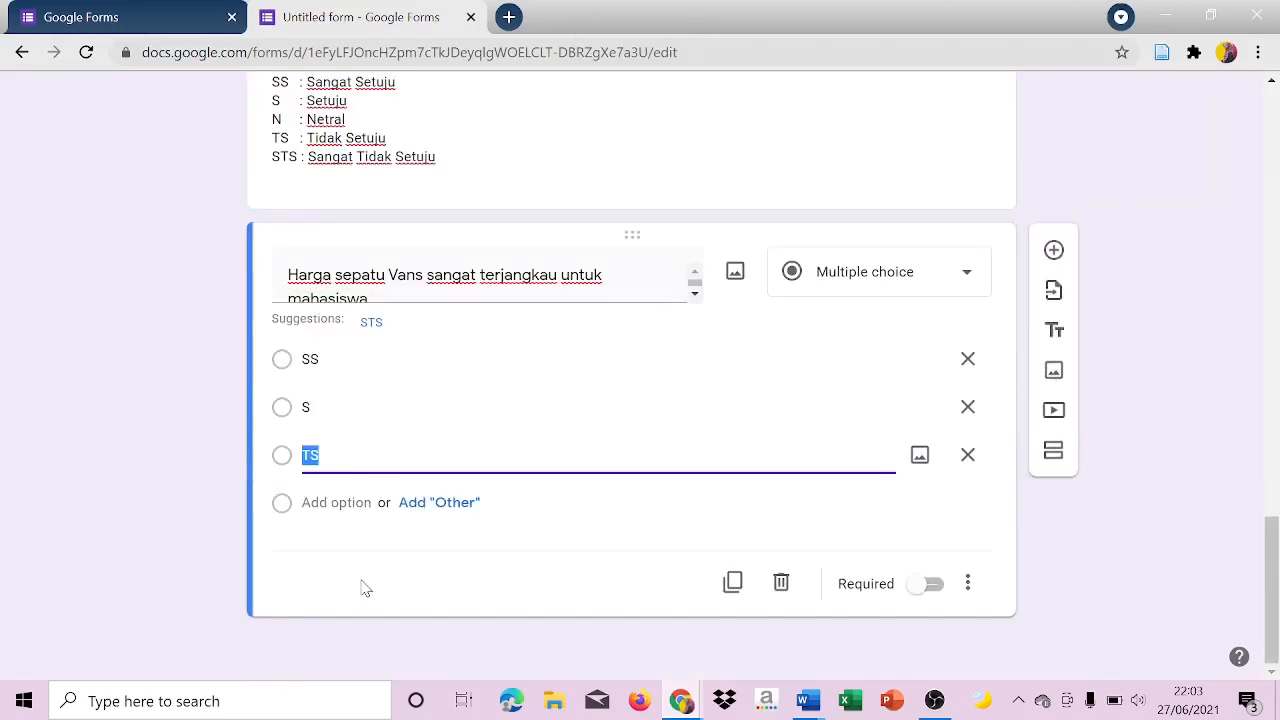
Add the options "N", "TS" and "STS" to the first Harga question and remove the surplus sixth option.
{"action": "type", "text": "N"}
{"action": "key", "text": "Return"}
{"action": "type", "text": "TS"}
{"action": "key", "text": "Return"}
{"action": "type", "text": "ST"}
{"action": "key", "text": "BackSpace"}
{"action": "type", "text": "TS"}
{"action": "key", "text": "Return"}
{"action": "key", "text": "BackSpace"}
{"action": "left_click", "coordinate": [1088, 580]}
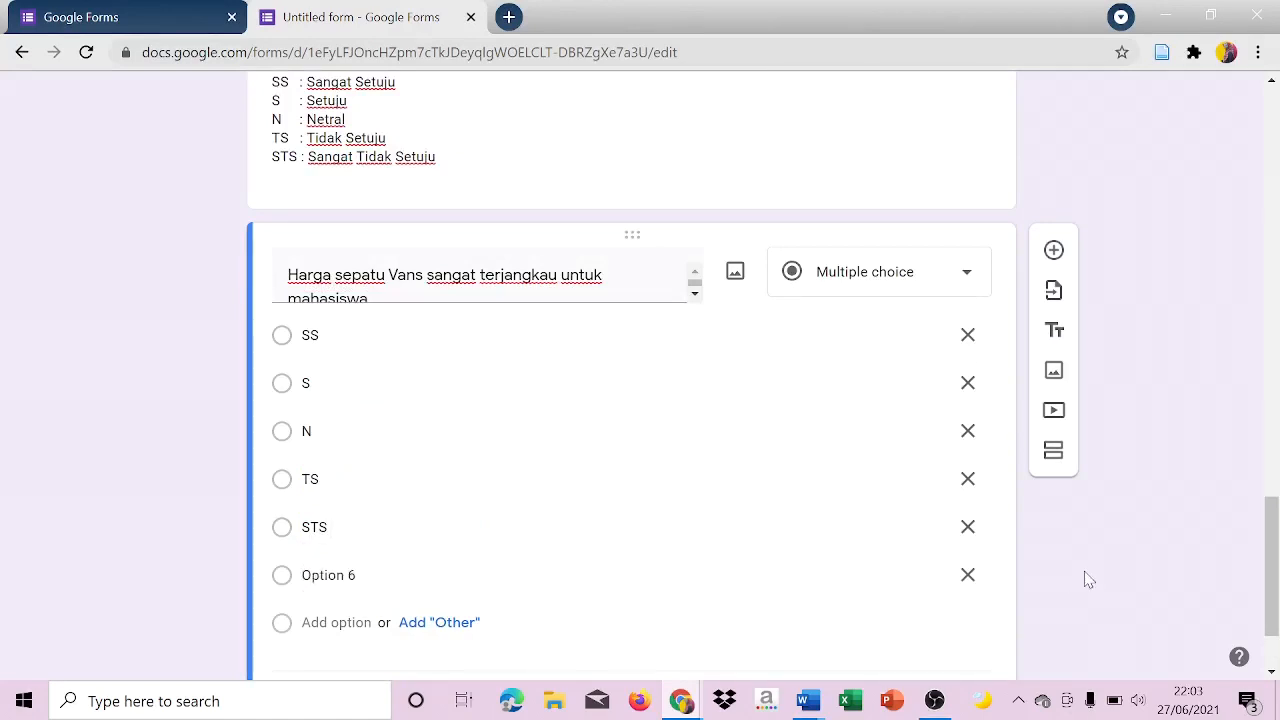
{"action": "left_click", "coordinate": [968, 576]}
{"action": "left_click", "coordinate": [1153, 520]}
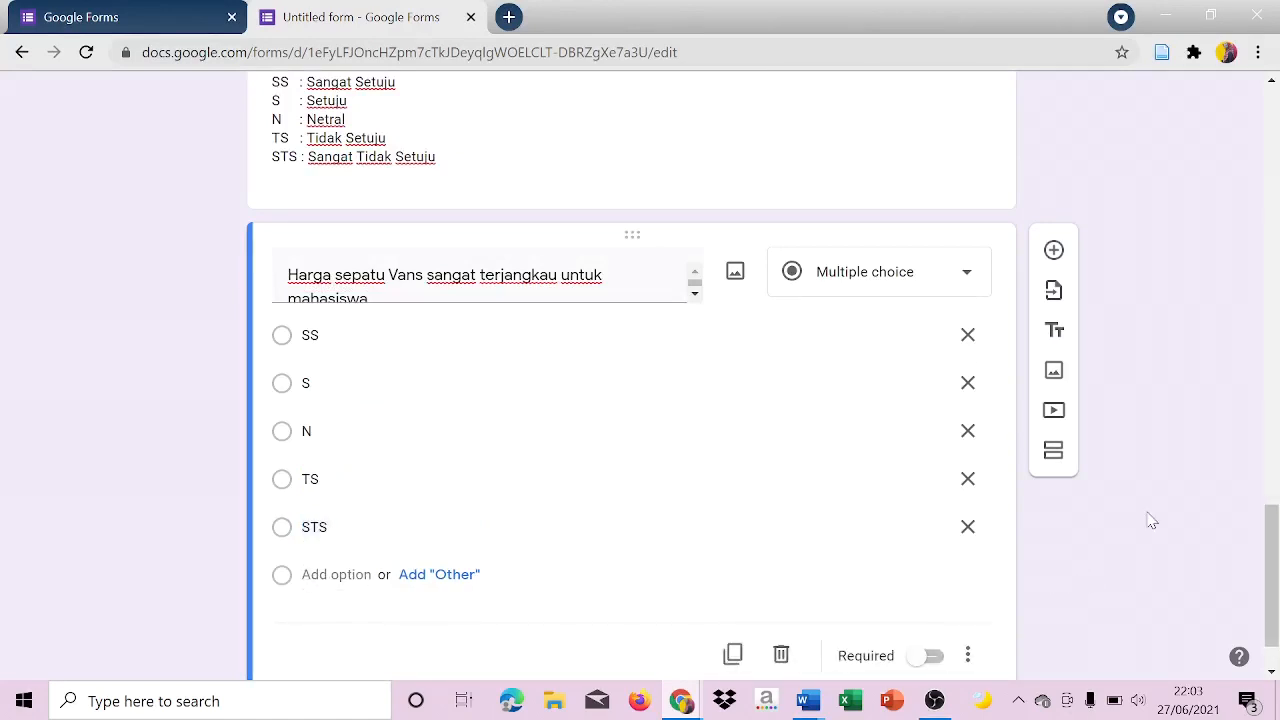
Add another Harga question with the second statement from the Word document, "Harga produk sepatu Vans sesuai dengan kualitas yang saya dapatkan".
{"action": "left_click_drag", "start_coordinate": [1278, 563], "coordinate": [1278, 584]}
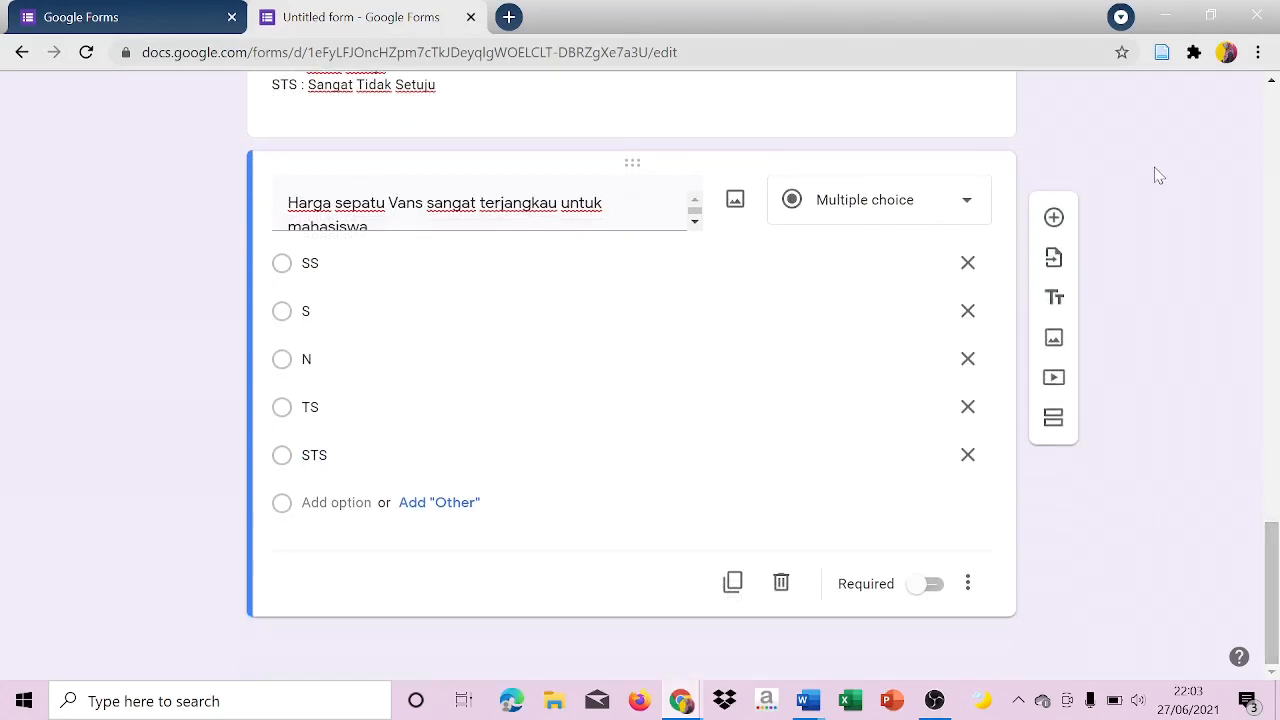
{"action": "left_click", "coordinate": [1055, 219]}
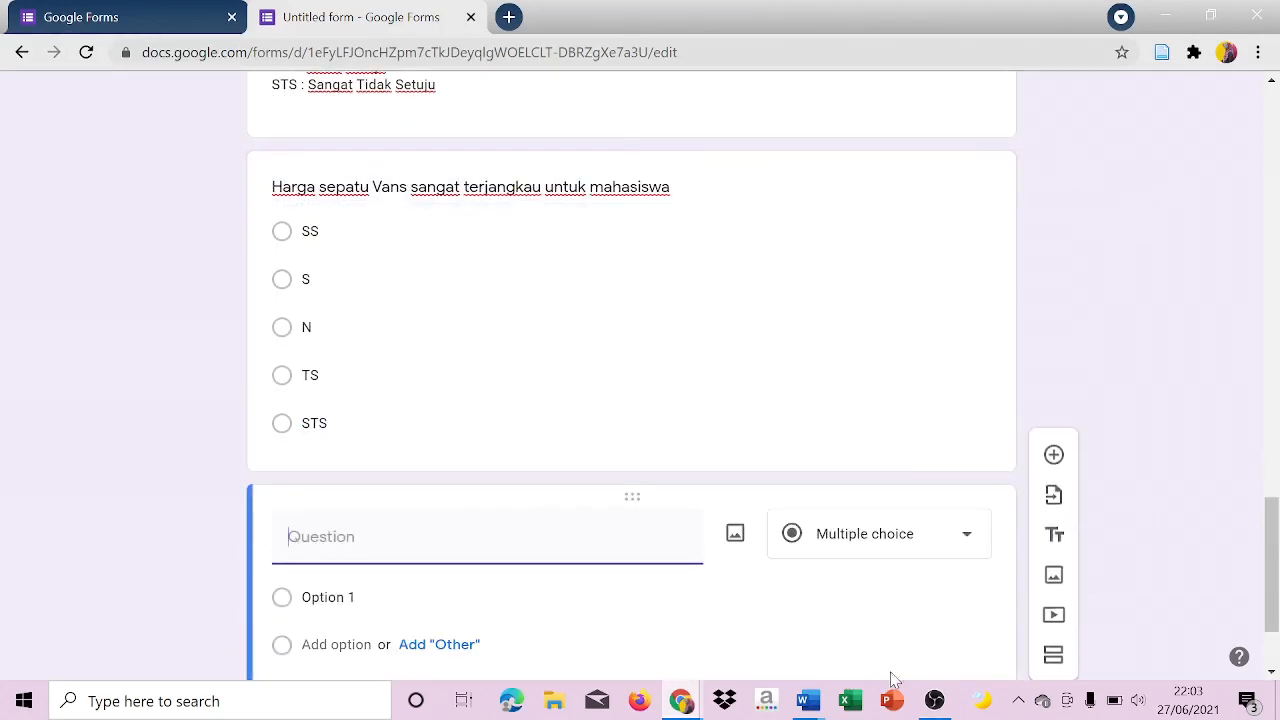
{"action": "left_click", "coordinate": [808, 700]}
{"action": "left_click", "coordinate": [762, 628]}
{"action": "left_click", "coordinate": [486, 270]}
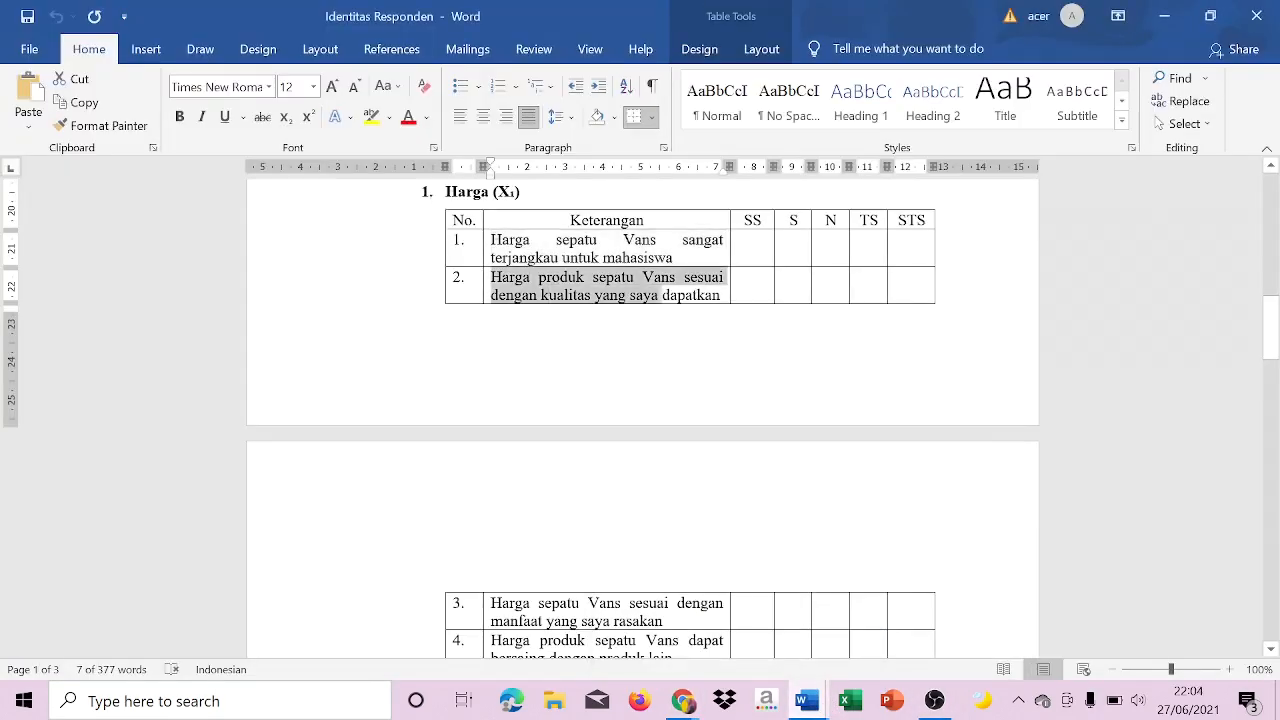
{"action": "key", "text": "ctrl+c"}
{"action": "left_click", "coordinate": [682, 700]}
{"action": "left_click", "coordinate": [790, 620]}
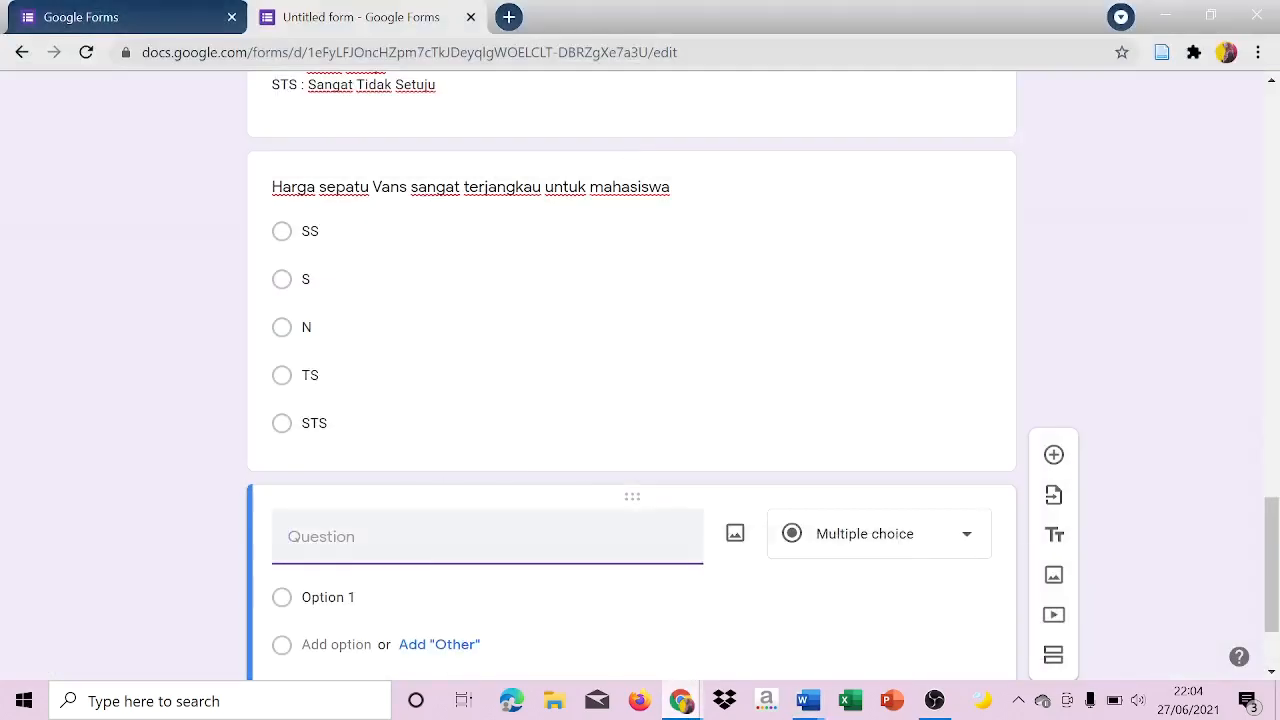
{"action": "key", "text": "ctrl+v"}
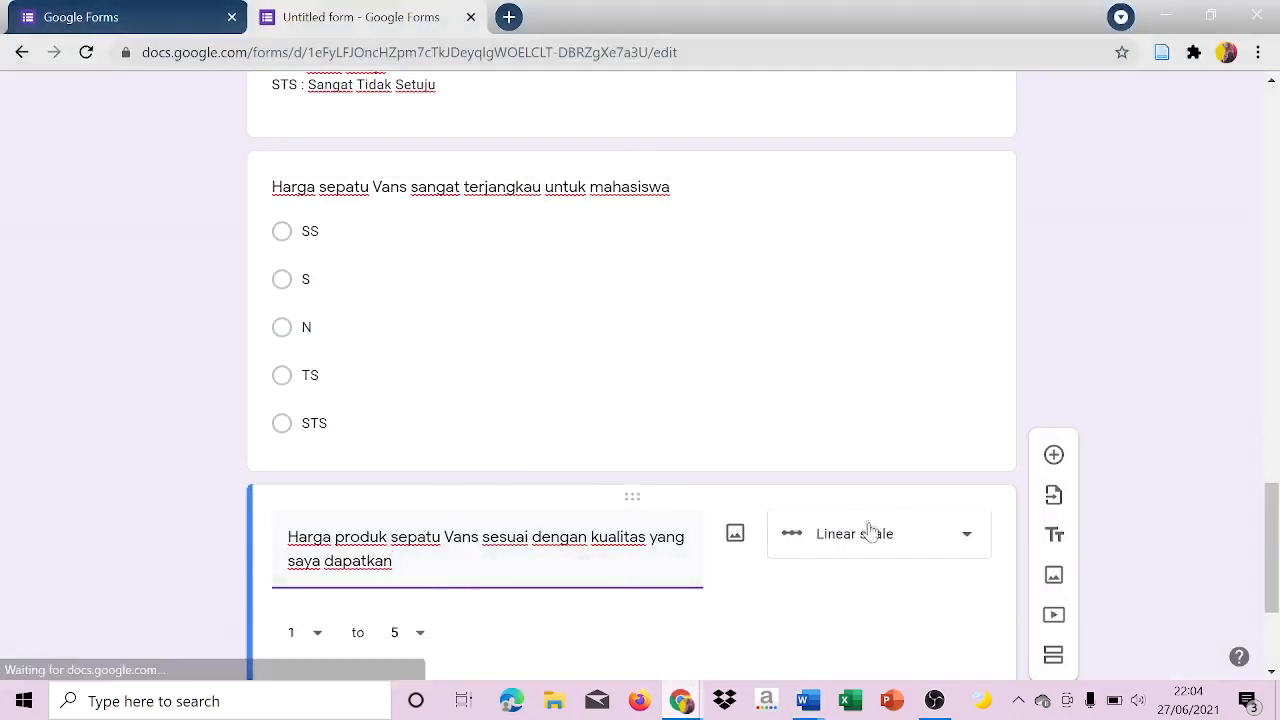
Set the second Harga question to multiple choice and enter "SS" and "S" as its first two options.
{"action": "left_click", "coordinate": [870, 532]}
{"action": "left_click", "coordinate": [886, 242]}
{"action": "key", "text": "Caps_Lock"}
{"action": "type", "text": "s"}
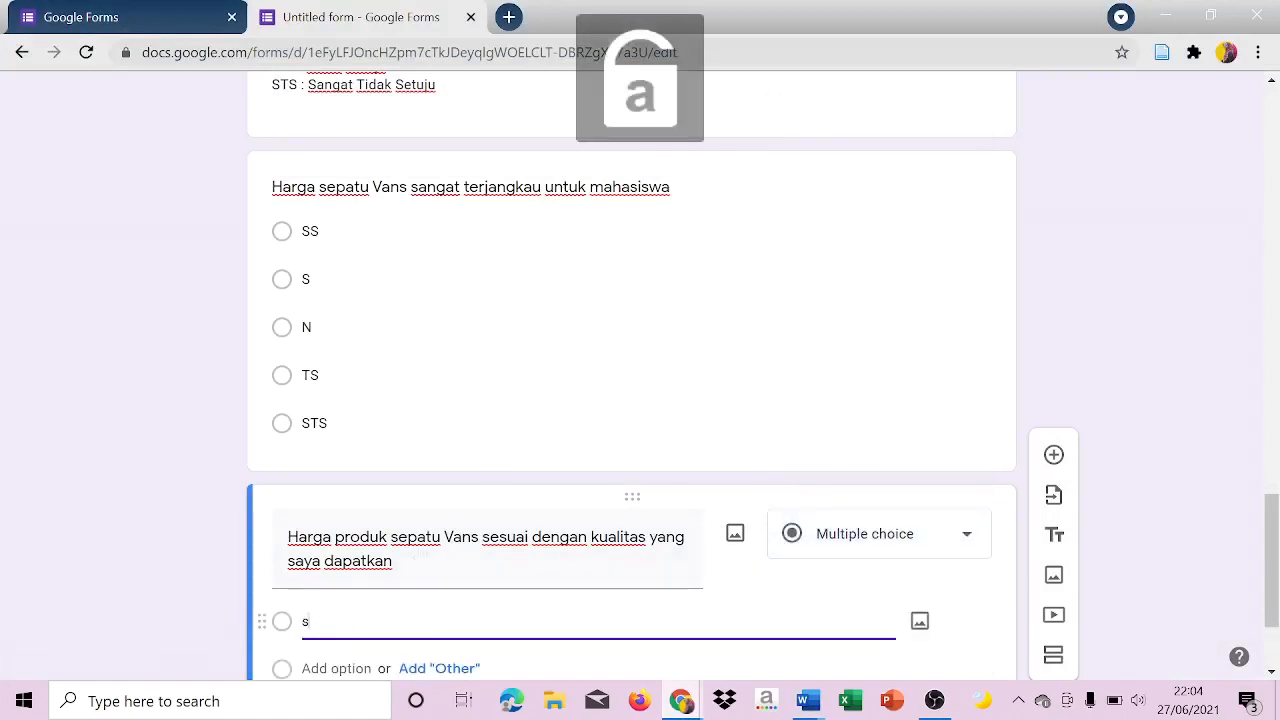
{"action": "type", "text": "s"}
{"action": "key", "text": "BackSpace"}
{"action": "key", "text": "BackSpace"}
{"action": "key", "text": "Caps_Lock"}
{"action": "type", "text": "SS"}
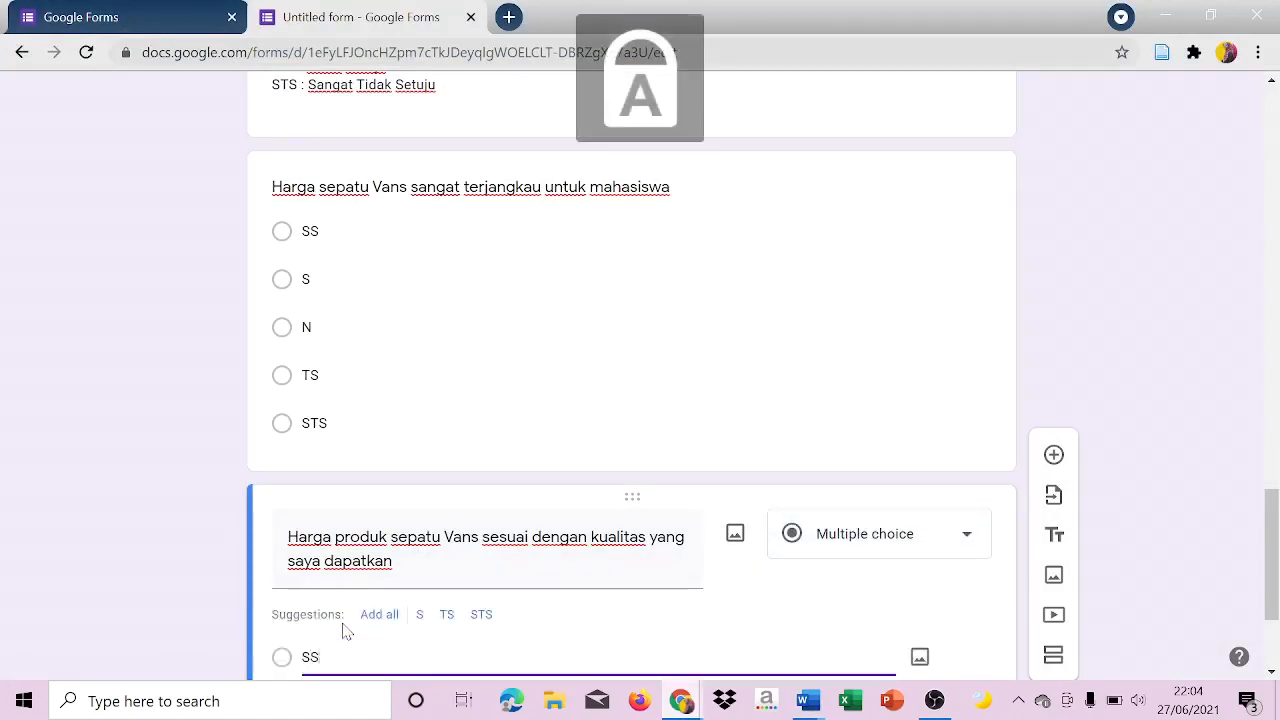
{"action": "key", "text": "Return"}
Complete the second Harga question's choices with the options "N", "TS" and "STS".
{"action": "key", "text": "Return"}
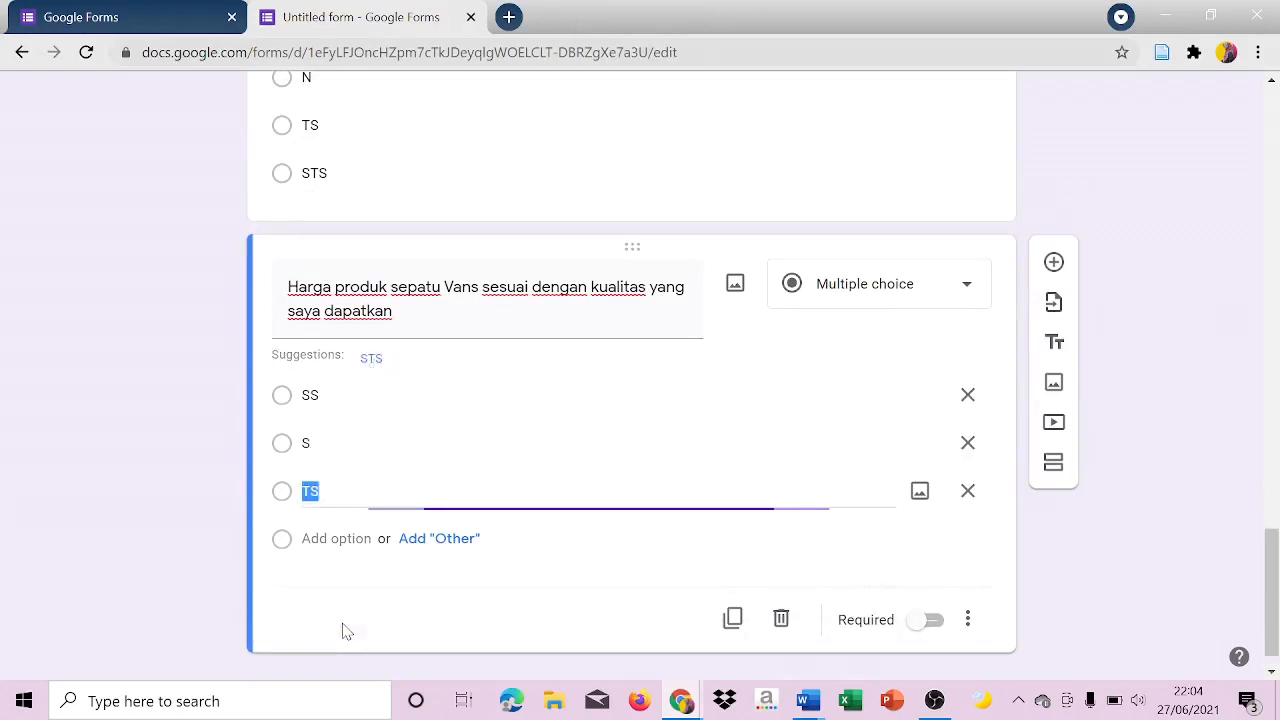
{"action": "type", "text": "N"}
{"action": "key", "text": "Return"}
{"action": "type", "text": "TS"}
{"action": "key", "text": "Return"}
{"action": "type", "text": "ST"}
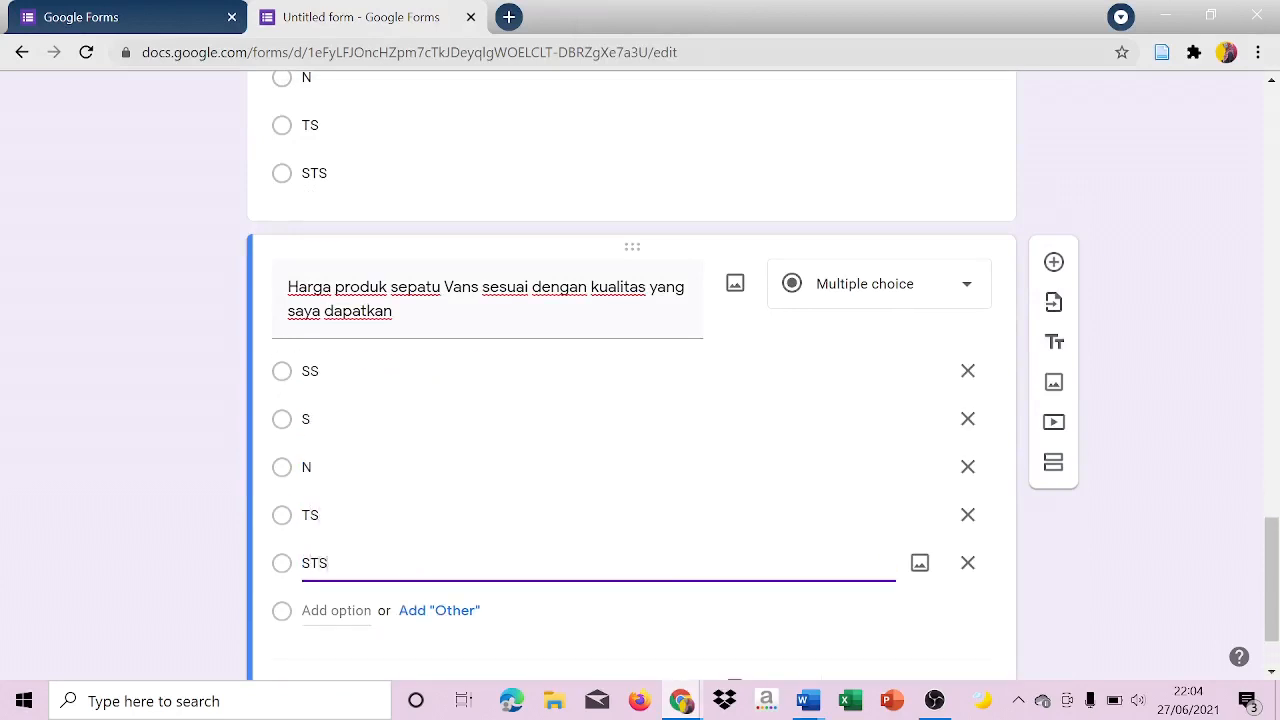
{"action": "left_click", "coordinate": [1080, 622]}
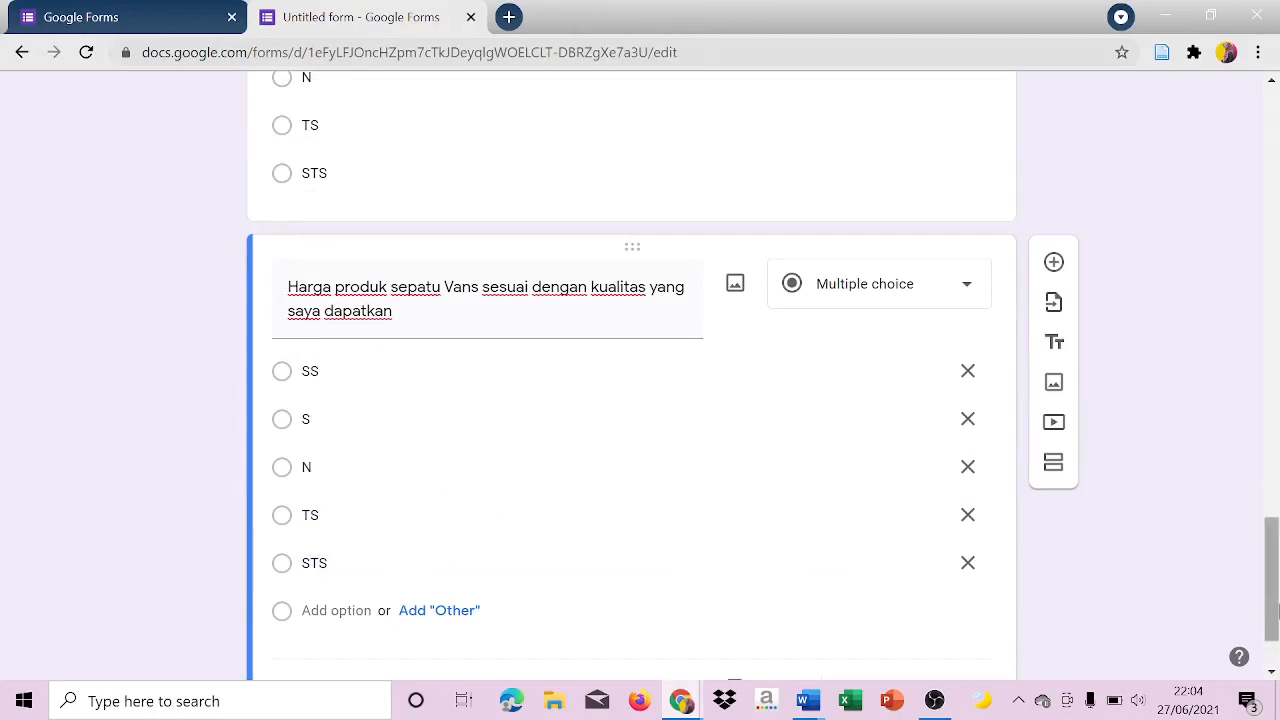
Add a new section to the form after the second Harga question.
{"action": "left_click_drag", "start_coordinate": [1277, 598], "coordinate": [1276, 527]}
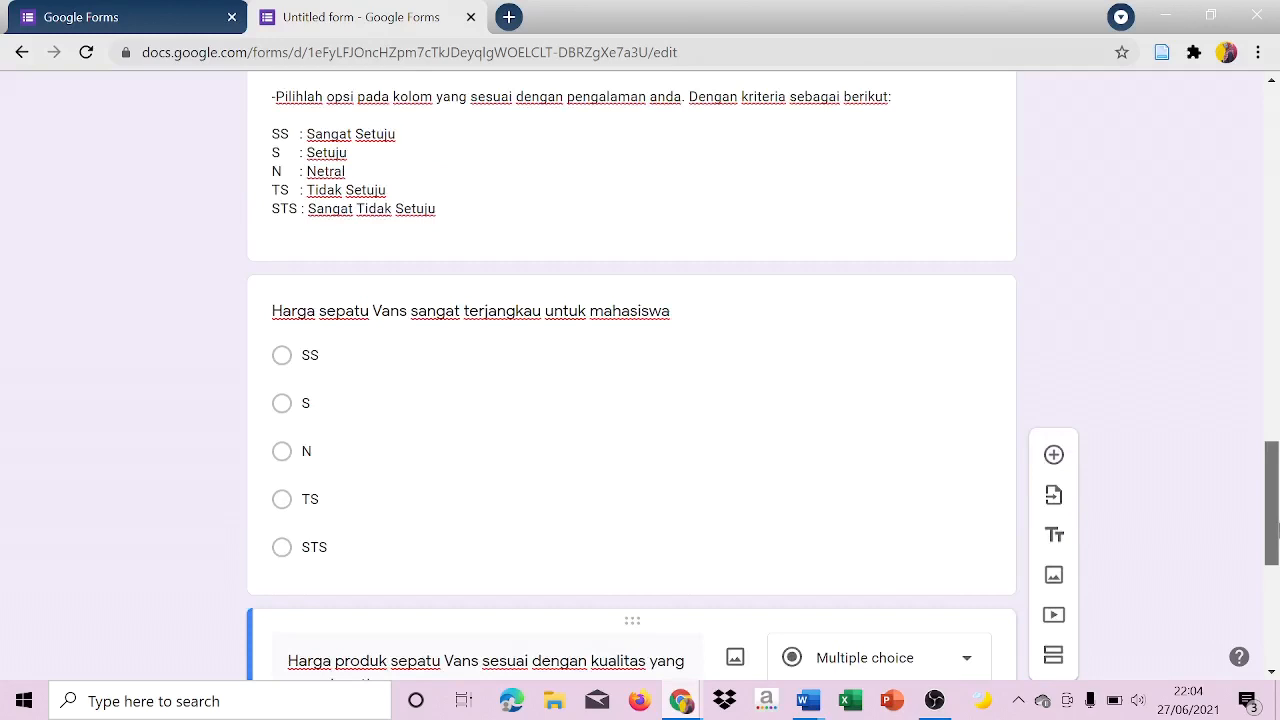
{"action": "left_click_drag", "start_coordinate": [1277, 527], "coordinate": [1277, 497]}
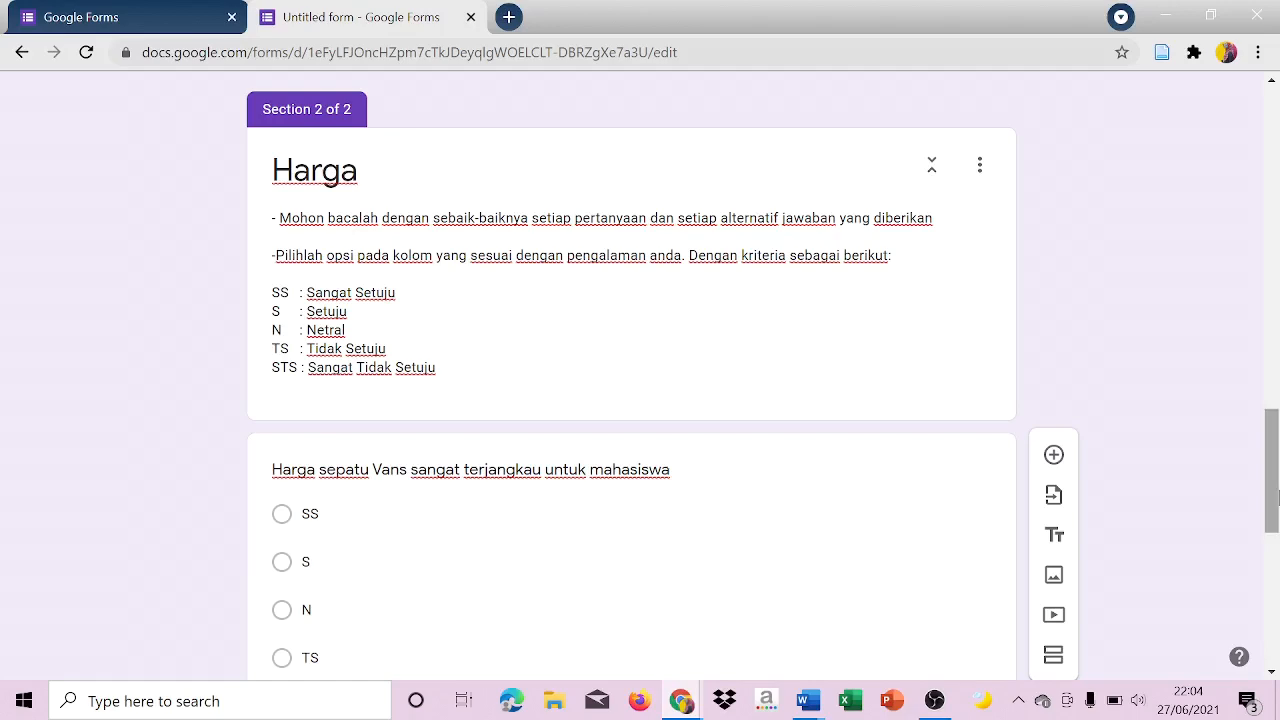
{"action": "left_click_drag", "start_coordinate": [1277, 497], "coordinate": [1272, 636]}
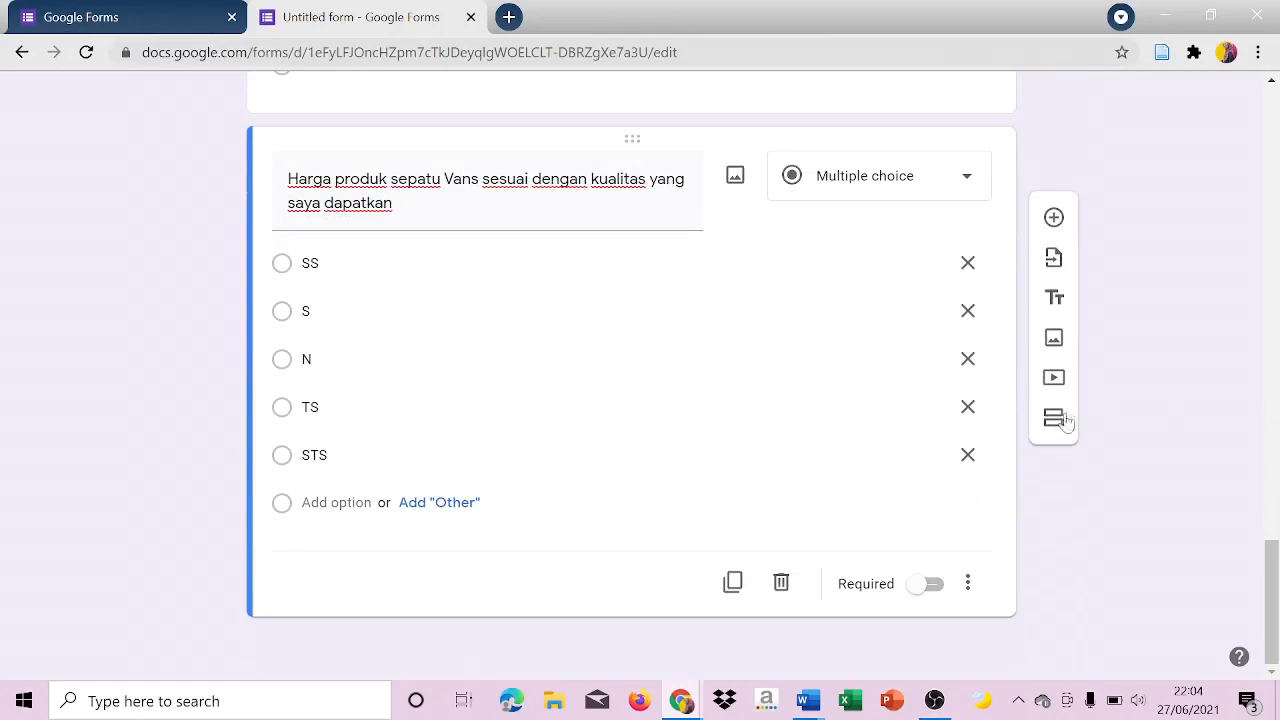
{"action": "left_click", "coordinate": [1055, 418]}
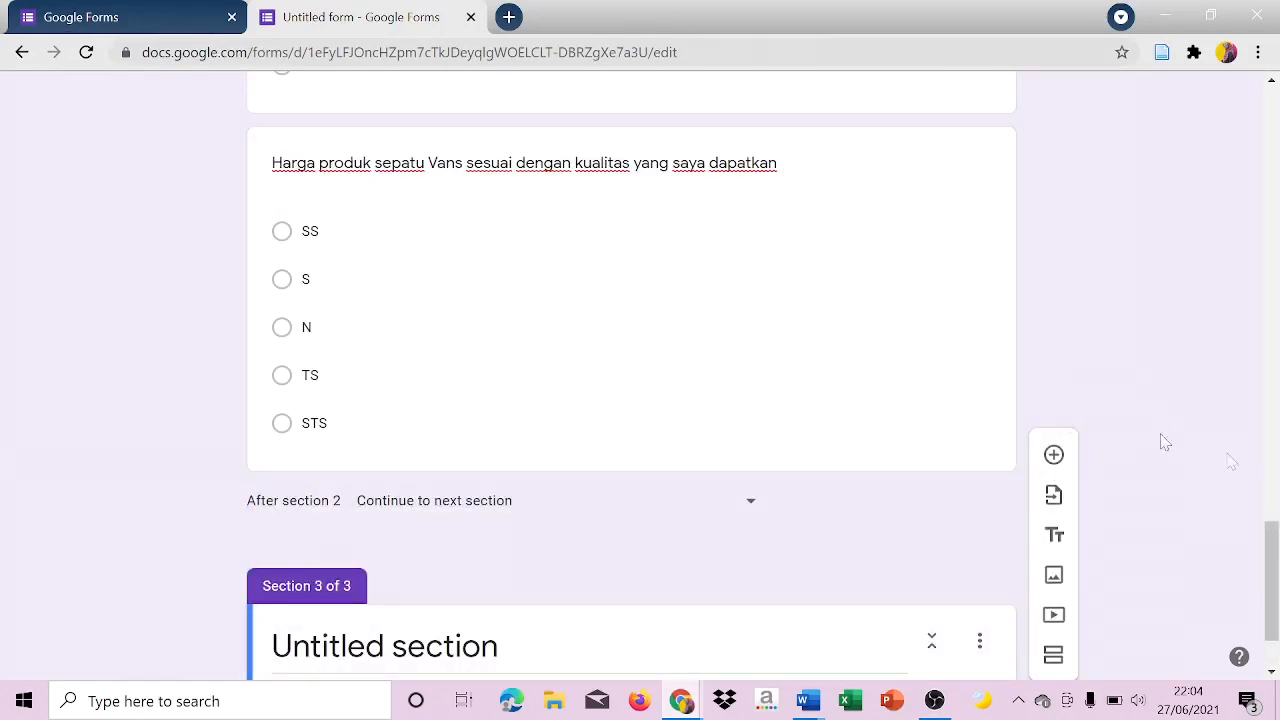
{"action": "left_click_drag", "start_coordinate": [1277, 539], "coordinate": [1278, 562]}
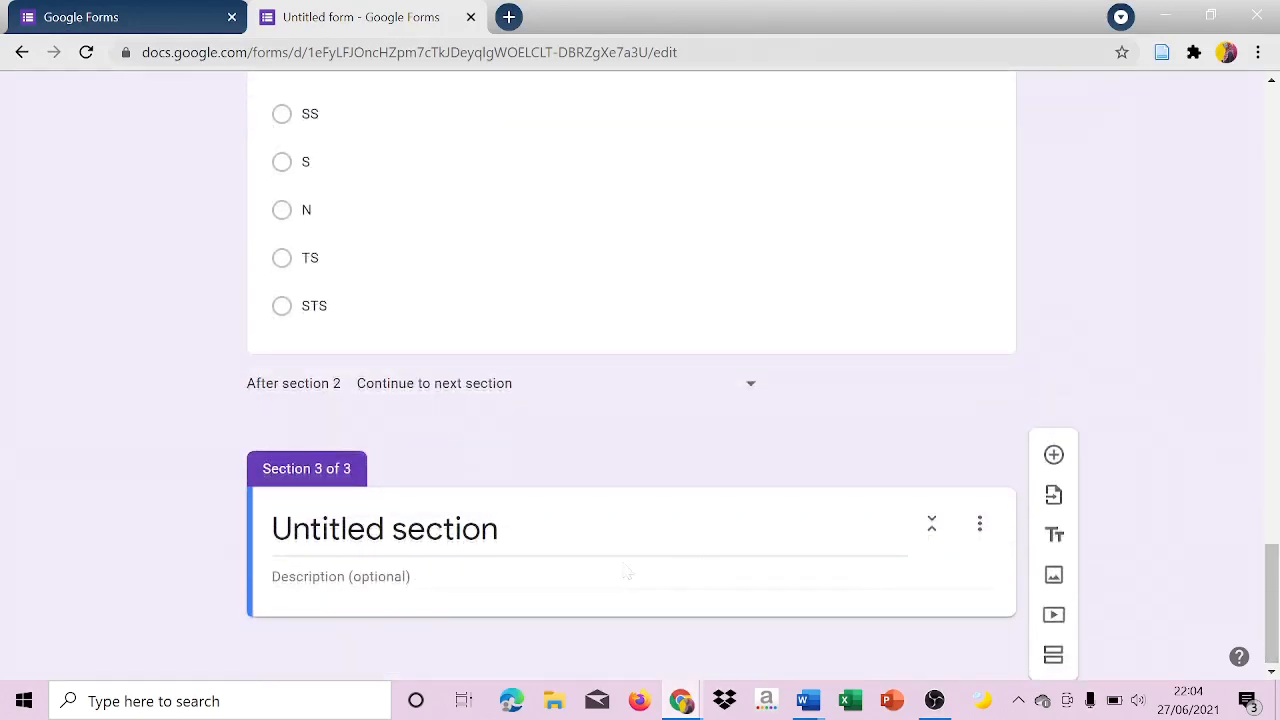
{"action": "left_click", "coordinate": [385, 529]}
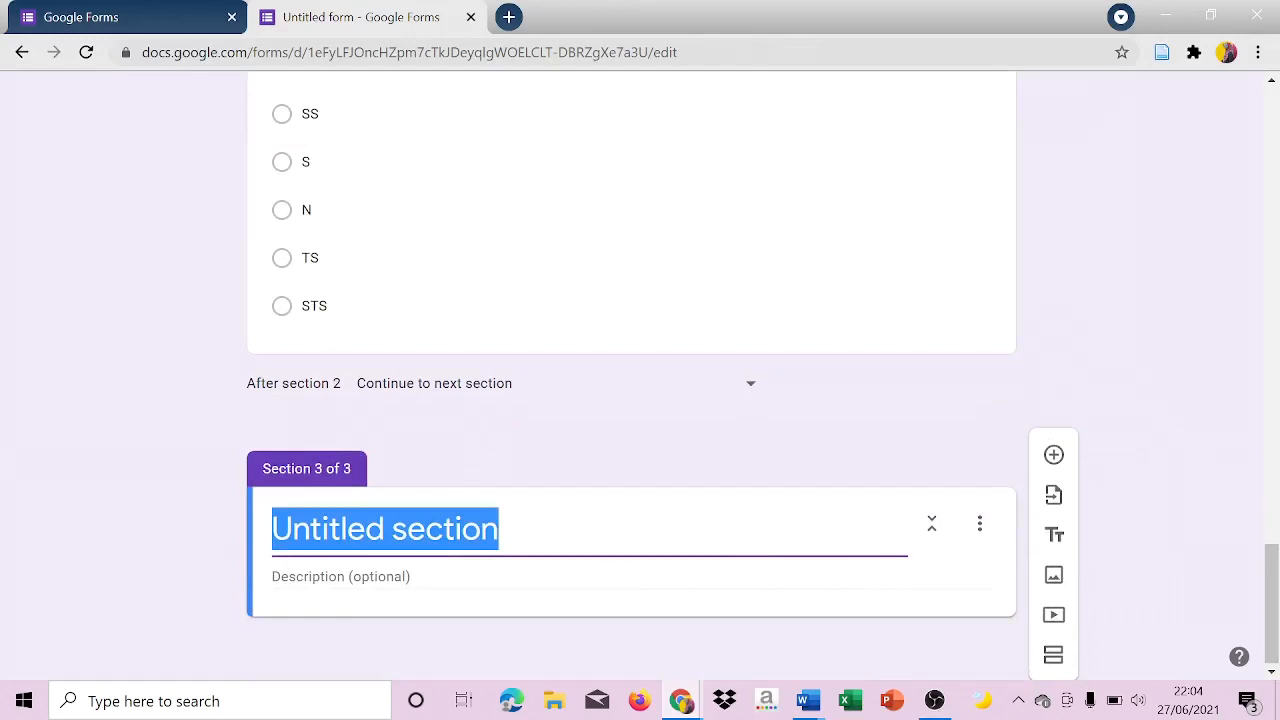
Copy the first Promosi (X2) statement from the Identitas Responden document in Word, and return to the form in Chrome.
{"action": "mouse_move", "coordinate": [805, 700]}
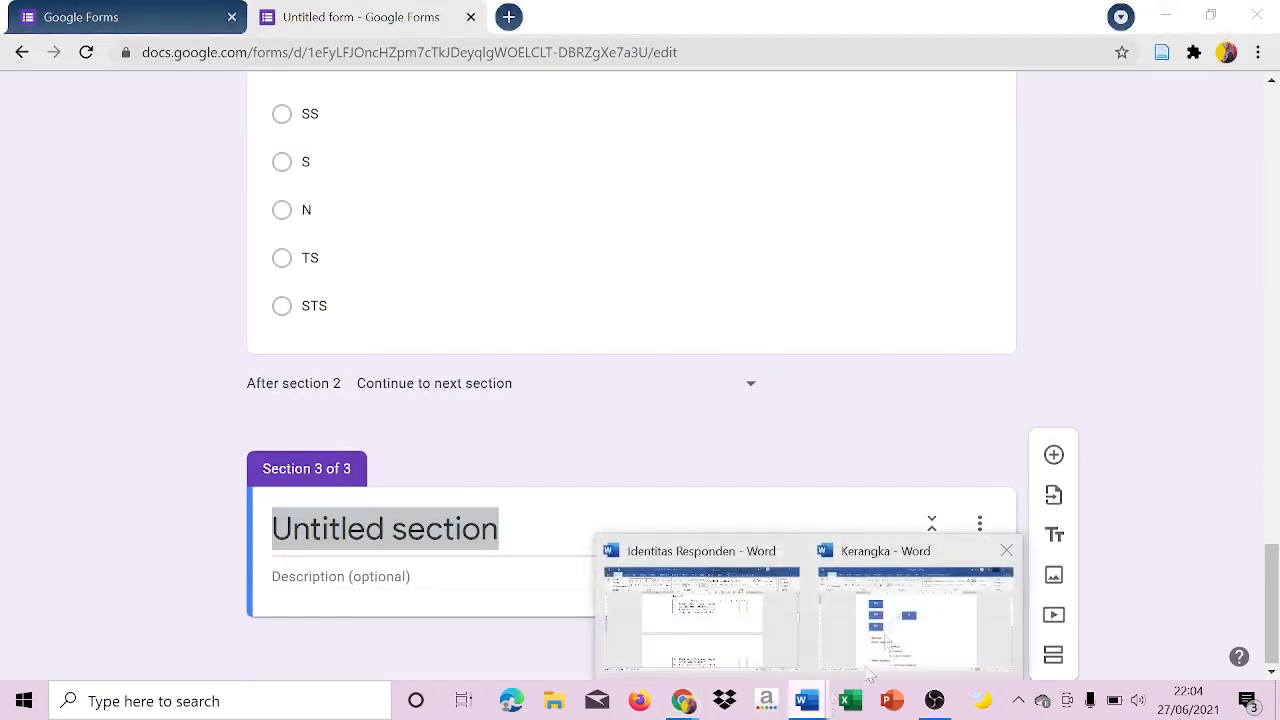
{"action": "left_click", "coordinate": [715, 607]}
{"action": "left_click_drag", "start_coordinate": [1270, 330], "coordinate": [1273, 406]}
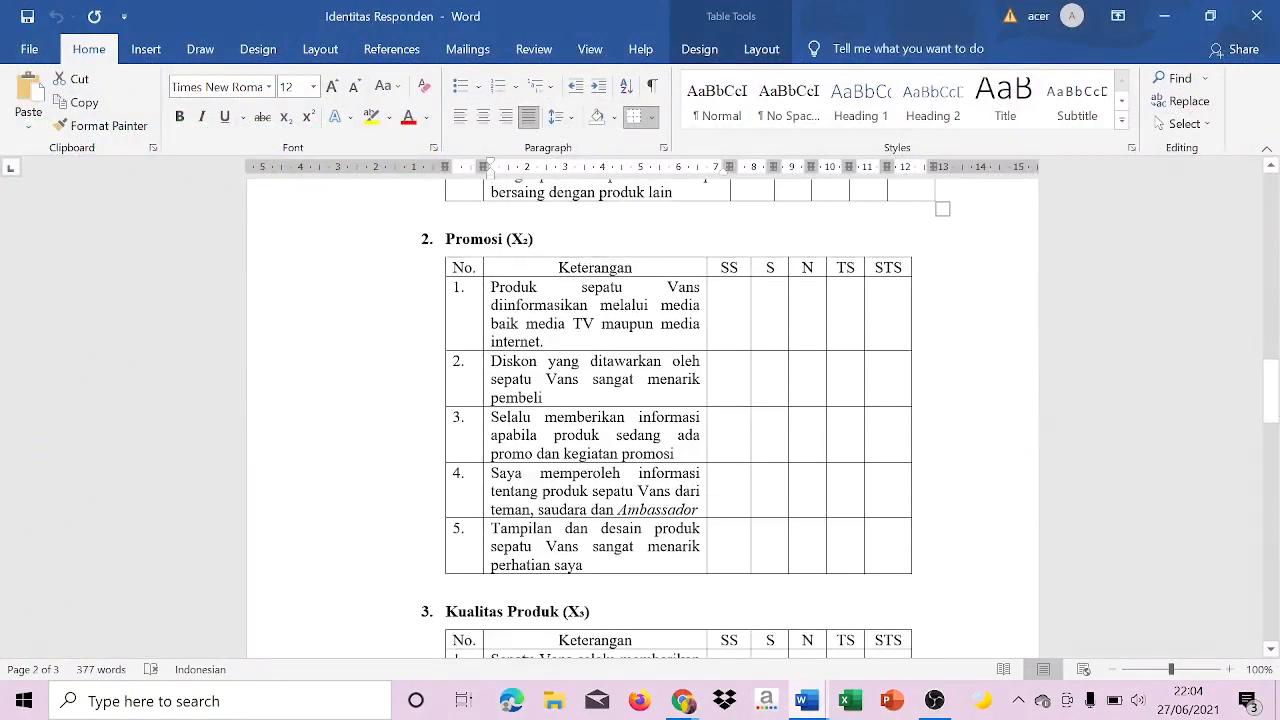
{"action": "left_click_drag", "start_coordinate": [545, 342], "coordinate": [498, 290]}
{"action": "key", "text": "ctrl+c"}
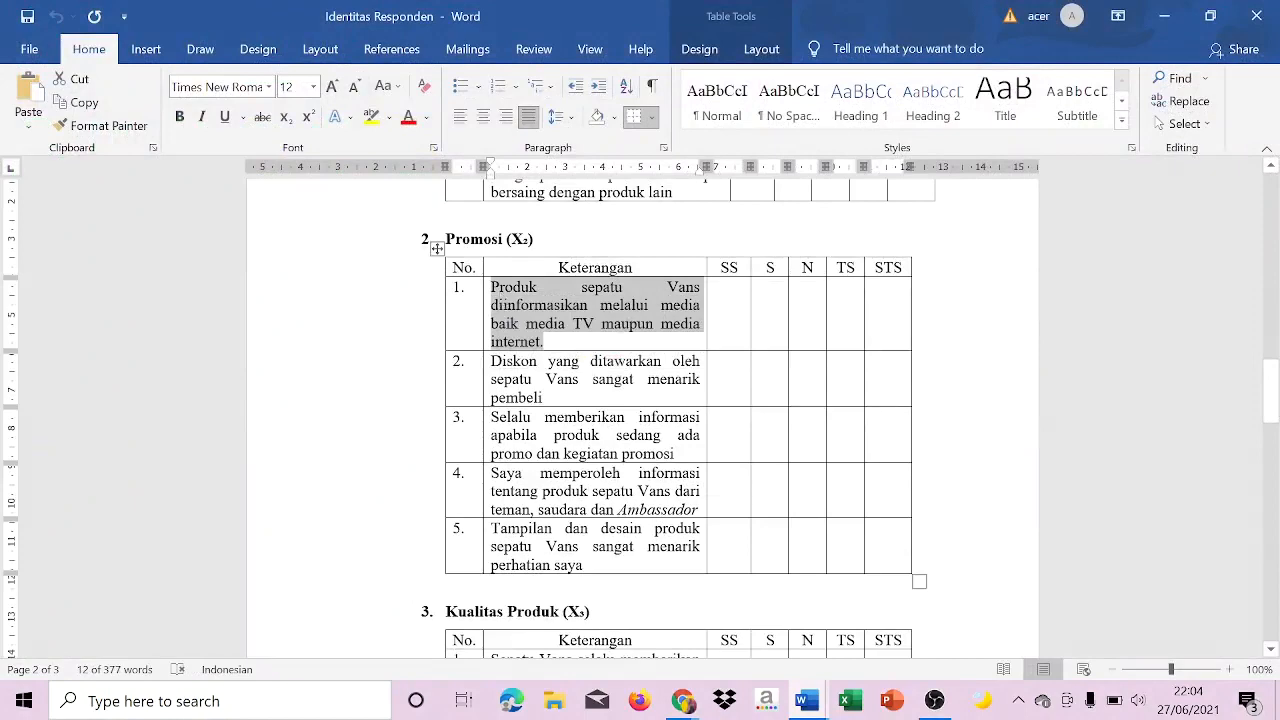
{"action": "left_click", "coordinate": [670, 708]}
{"action": "left_click", "coordinate": [795, 640]}
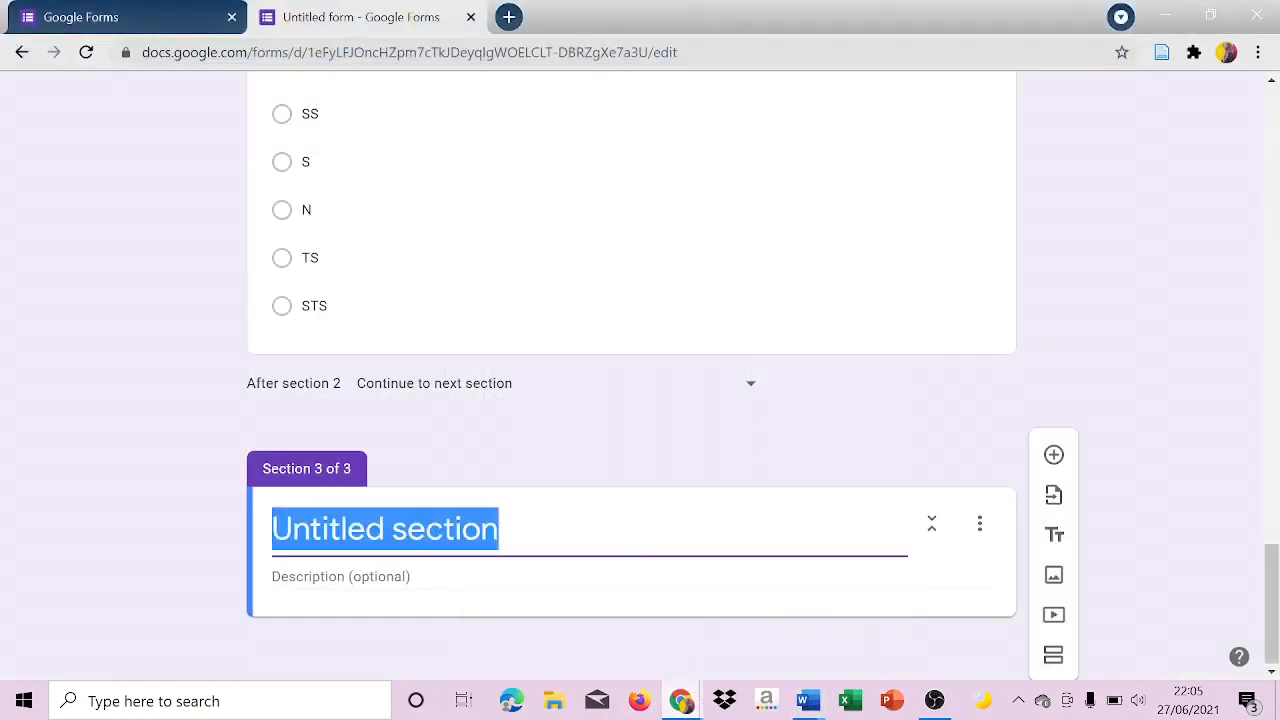
Title the new third section "Promosi".
{"action": "key", "text": "Caps_Lock"}
{"action": "type", "text": "pR"}
{"action": "key", "text": "Caps_Lock"}
{"action": "type", "text": "R"}
{"action": "key", "text": "BackSpace"}
{"action": "key", "text": "BackSpace"}
{"action": "key", "text": "Caps_Lock"}
{"action": "type", "text": "p"}
{"action": "key", "text": "BackSpace"}
{"action": "key", "text": "Caps_Lock"}
{"action": "type", "text": "PR"}
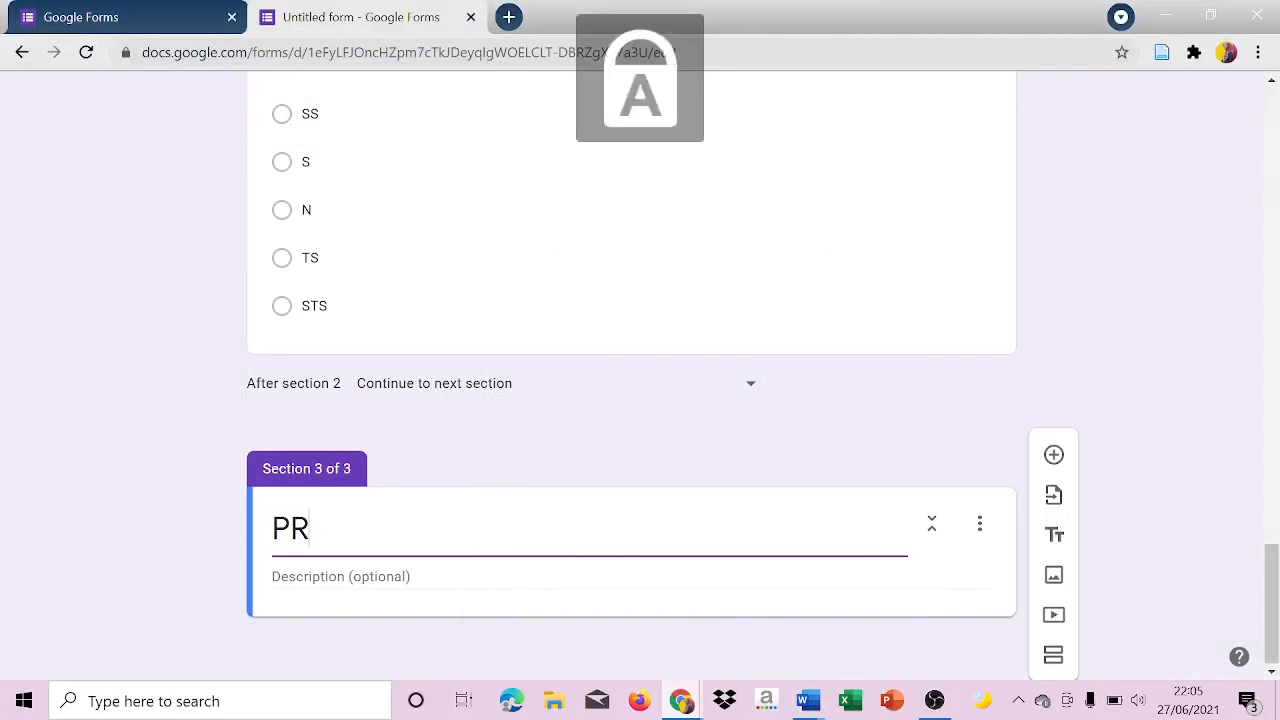
{"action": "key", "text": "Caps_Lock"}
{"action": "key", "text": "BackSpace"}
{"action": "type", "text": "romo"}
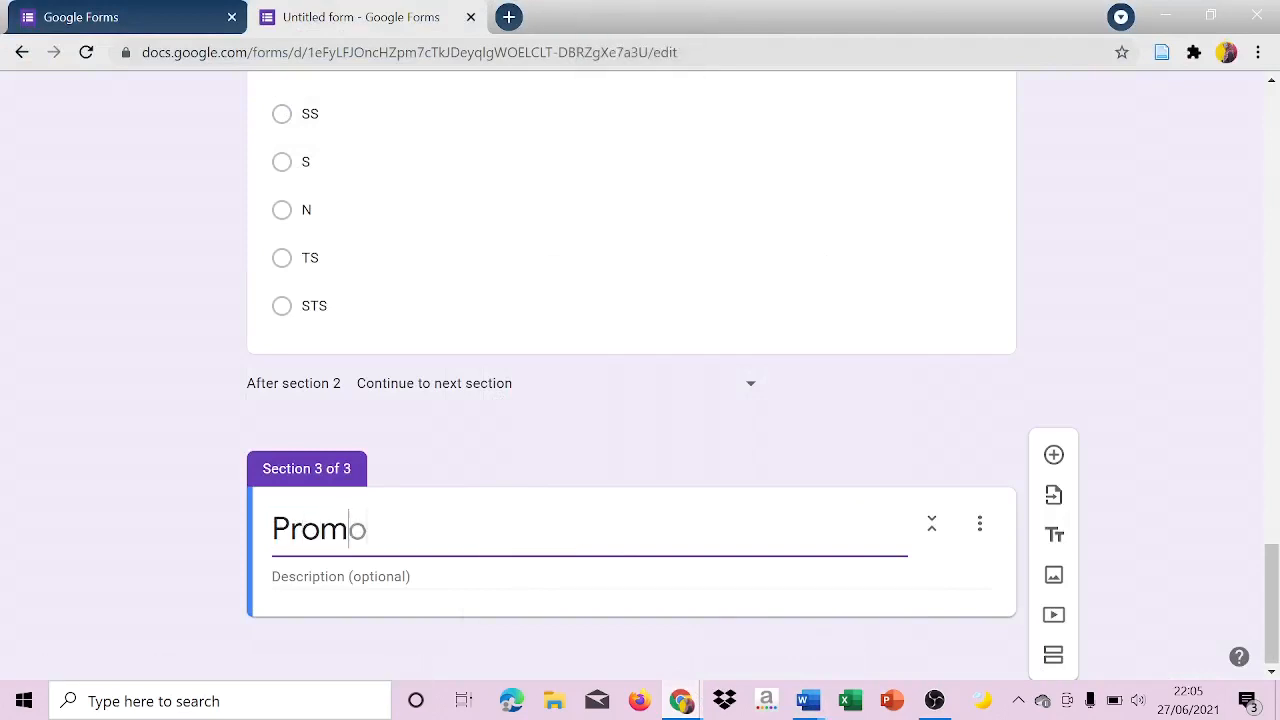
{"action": "type", "text": "si"}
Add a question to the Promosi section with the copied statement "Produk sepatu Vans diinformasikan melalui media baik media TV maupun media internet.".
{"action": "left_click", "coordinate": [1040, 472]}
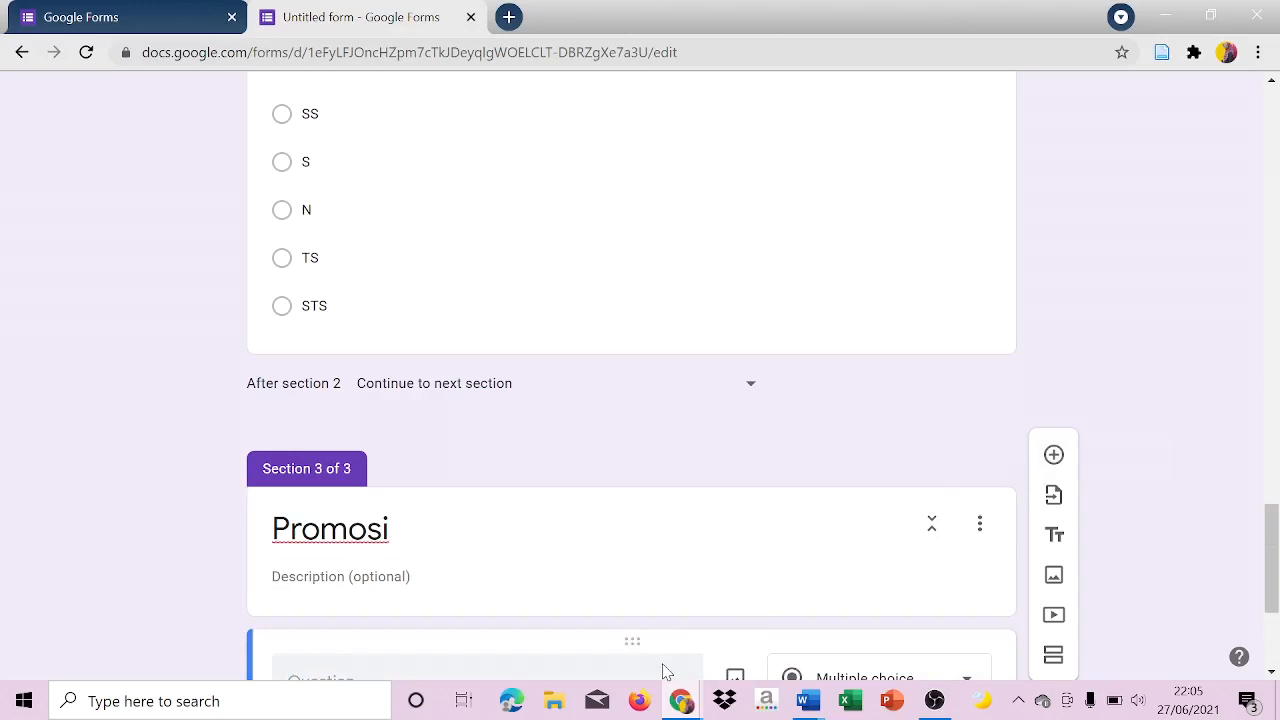
{"action": "left_click", "coordinate": [547, 670]}
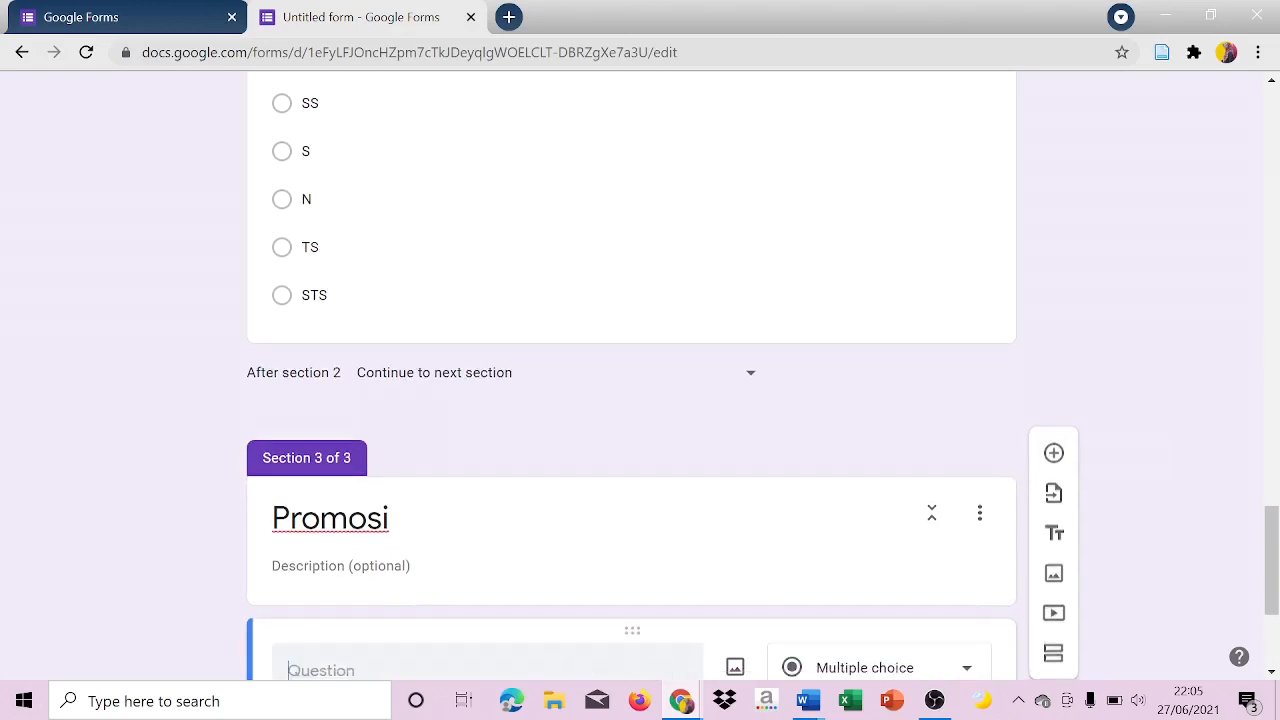
{"action": "key", "text": "ctrl+v"}
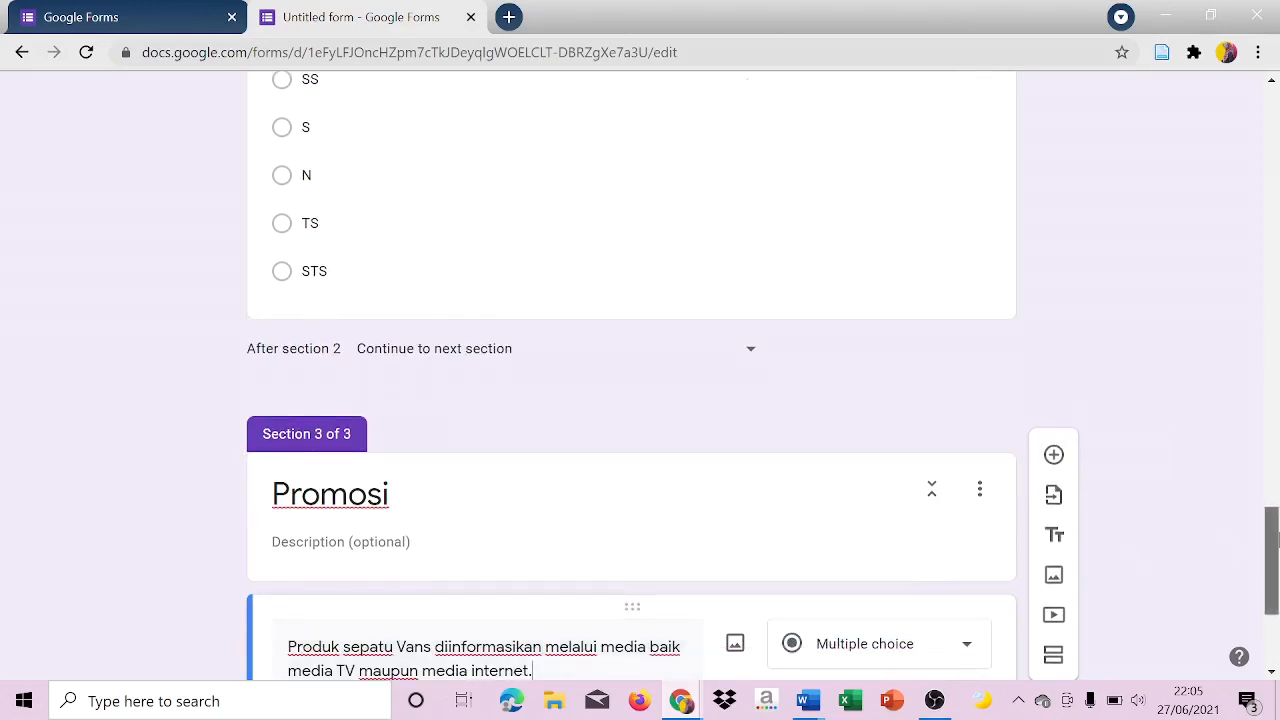
Copy the Harga section's description with the instructions and SS–STS criteria into the Promosi section's description.
{"action": "left_click_drag", "start_coordinate": [1271, 560], "coordinate": [1277, 403]}
{"action": "left_click", "coordinate": [560, 273]}
{"action": "key", "text": "ctrl+c"}
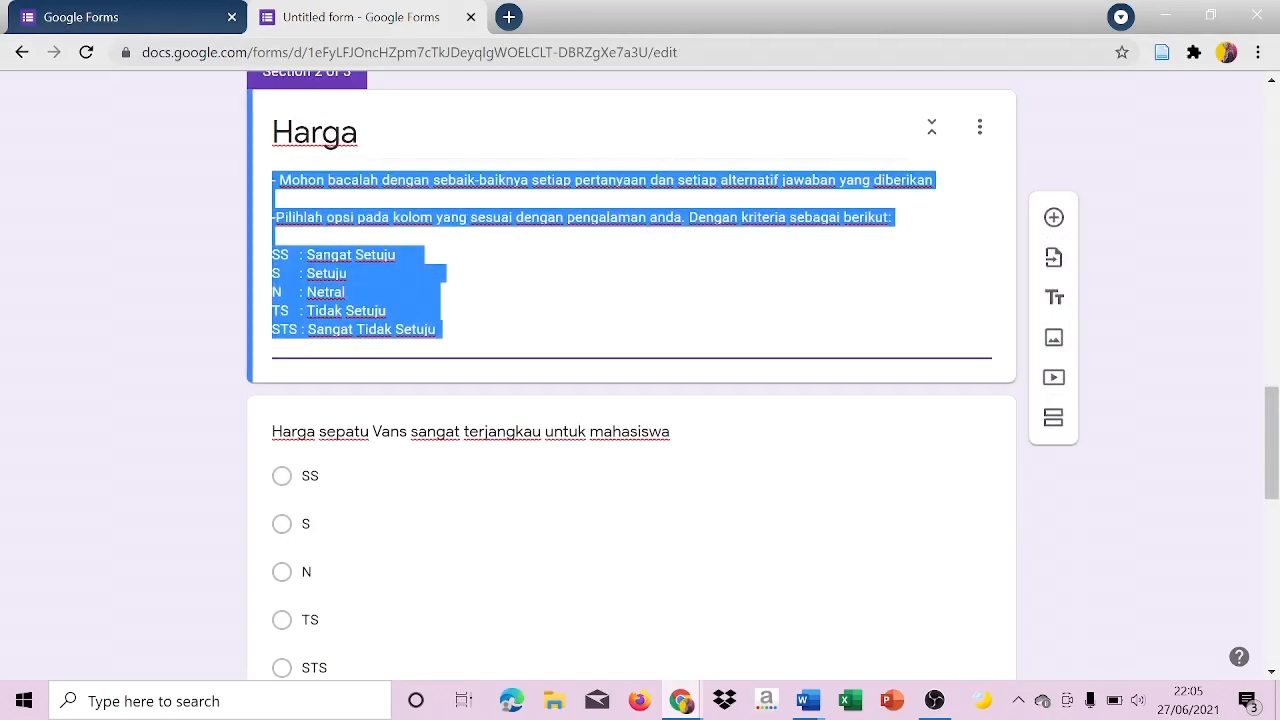
{"action": "left_click_drag", "start_coordinate": [1273, 463], "coordinate": [1276, 604]}
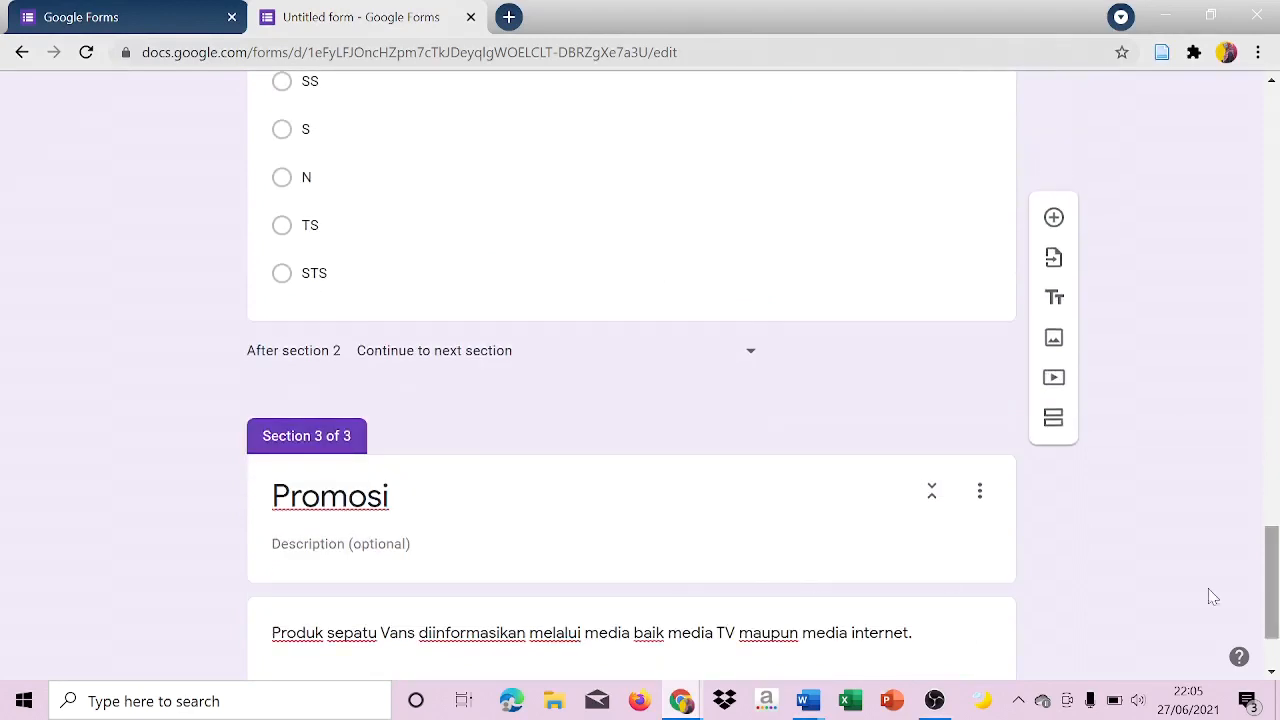
{"action": "left_click", "coordinate": [537, 569]}
{"action": "left_click", "coordinate": [510, 561]}
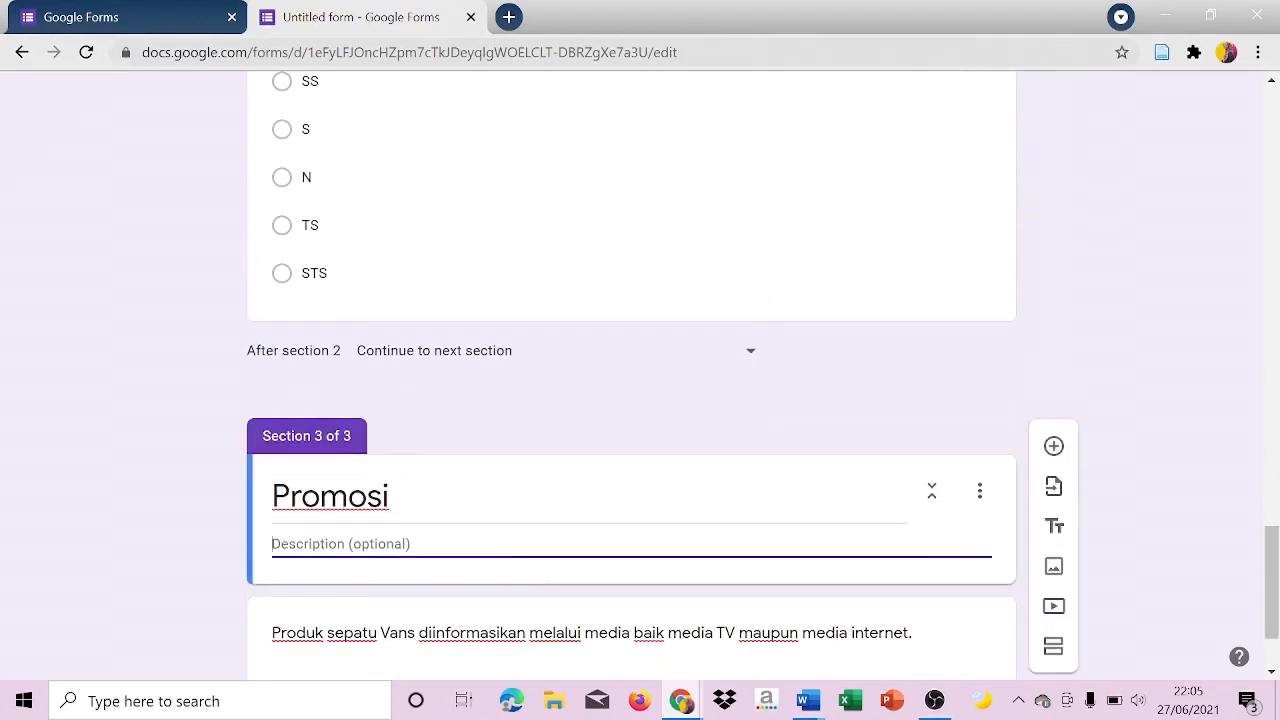
{"action": "key", "text": "ctrl+v"}
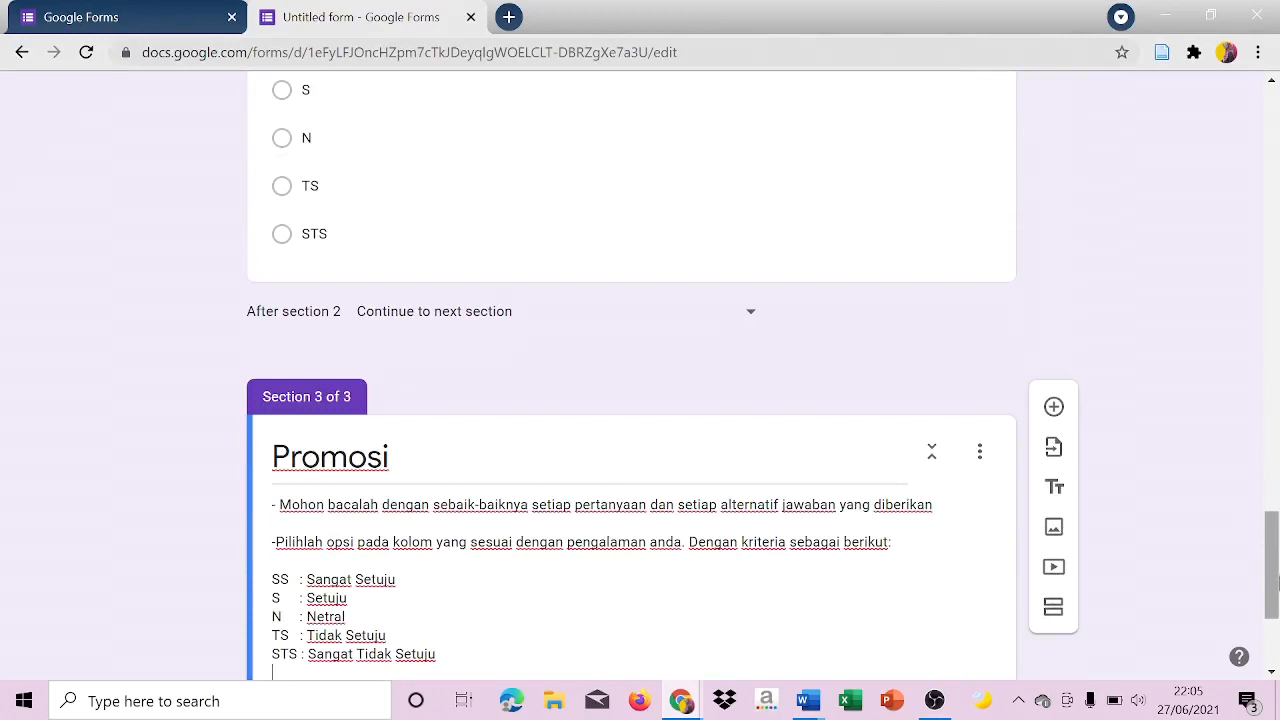
{"action": "scroll", "coordinate": [1255, 537], "scroll_direction": "down", "scroll_amount": 3}
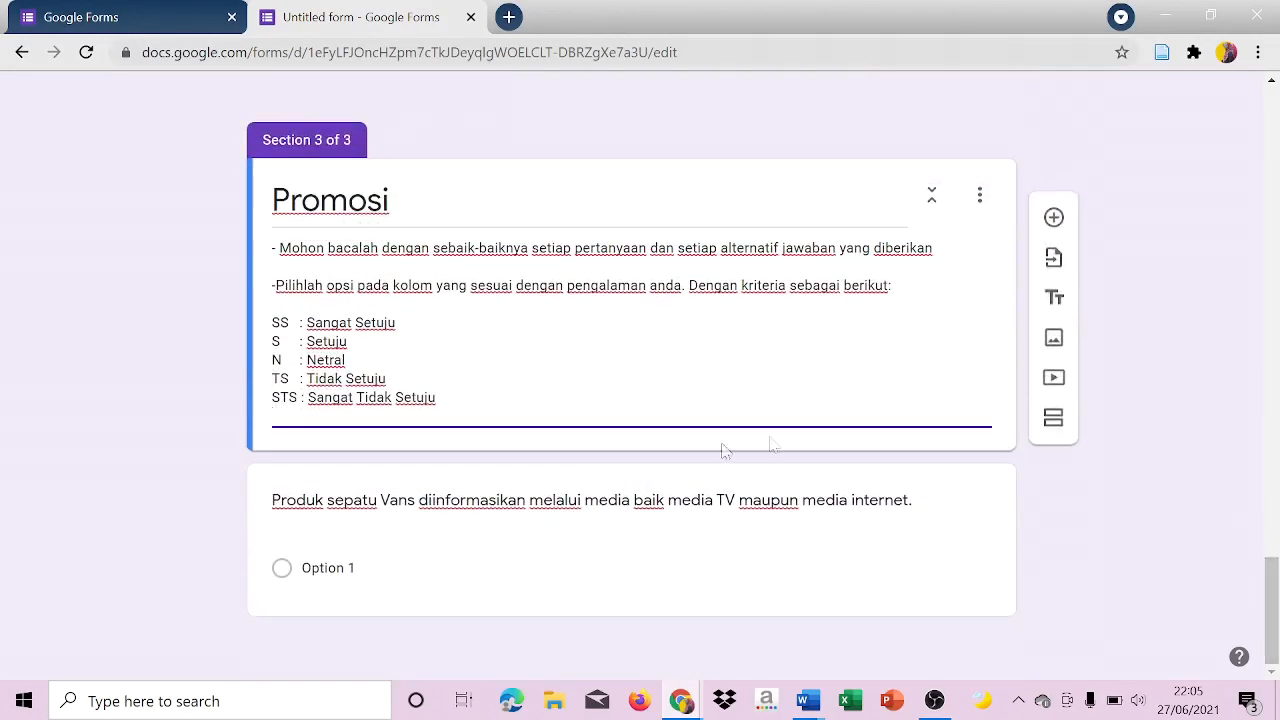
Keep the first Promosi question as multiple choice and enter "SS" and "S" as its first two options.
{"action": "left_click", "coordinate": [635, 545]}
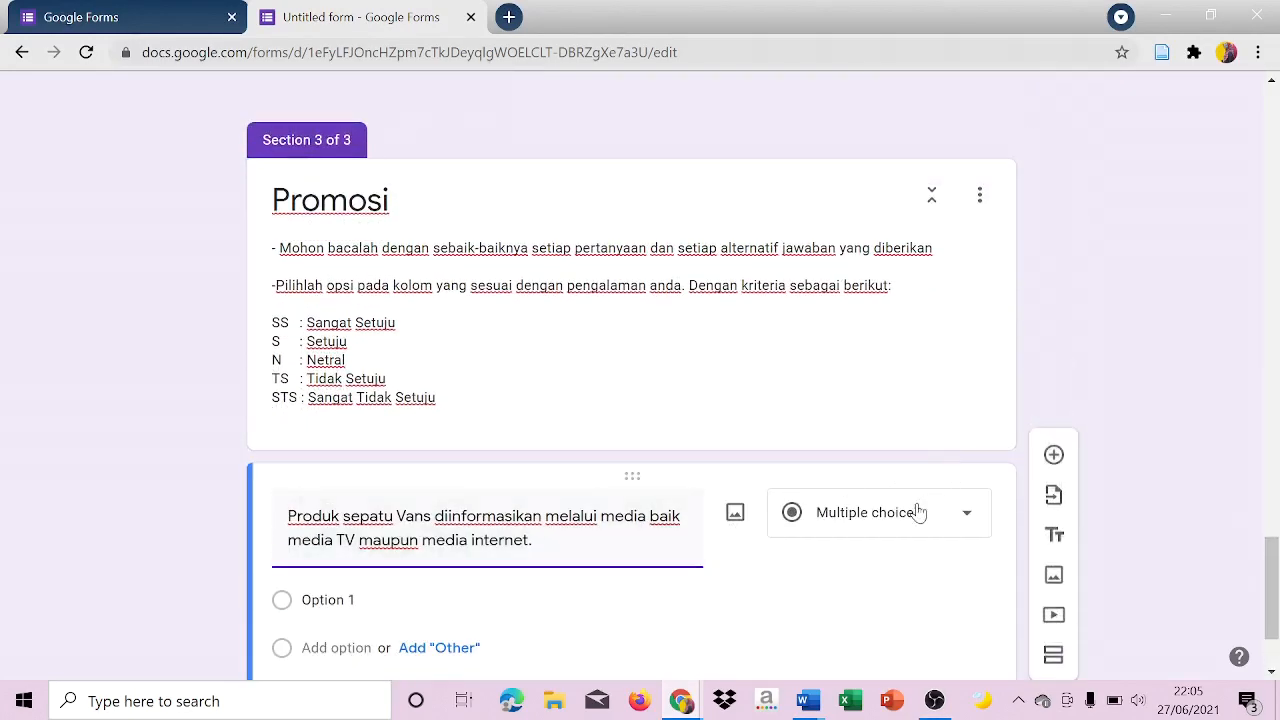
{"action": "left_click", "coordinate": [916, 512]}
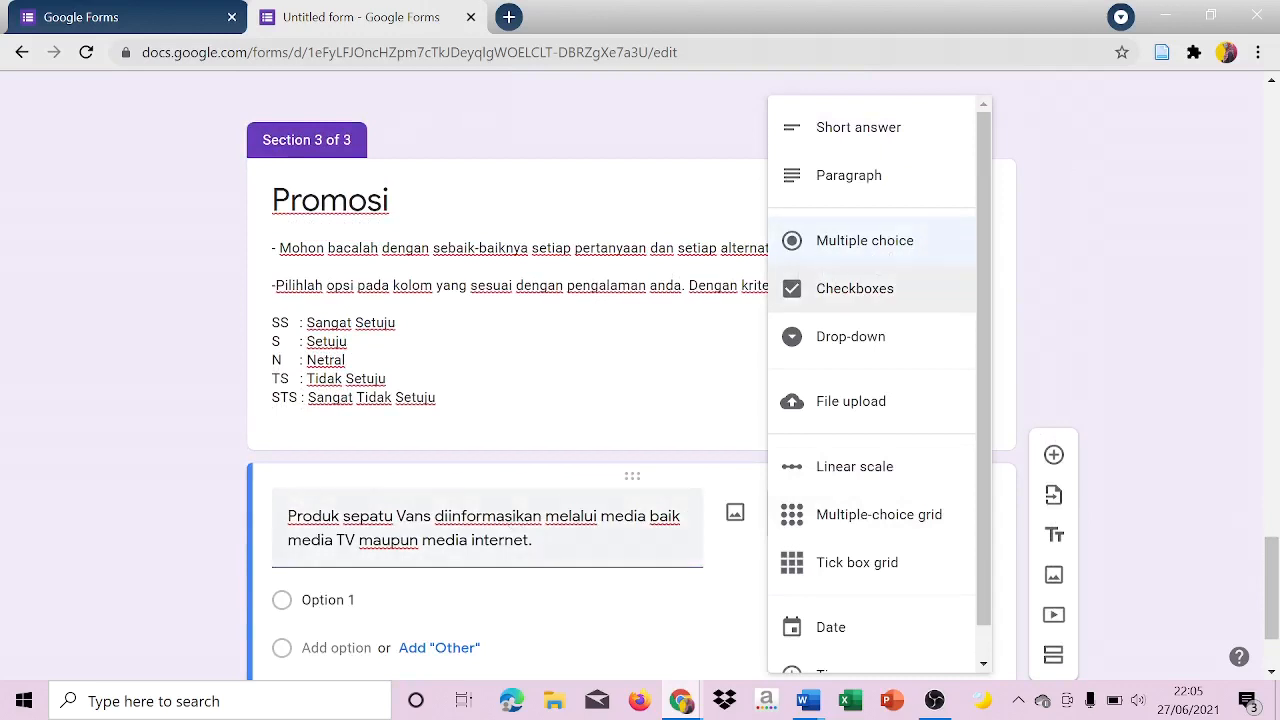
{"action": "left_click", "coordinate": [408, 598]}
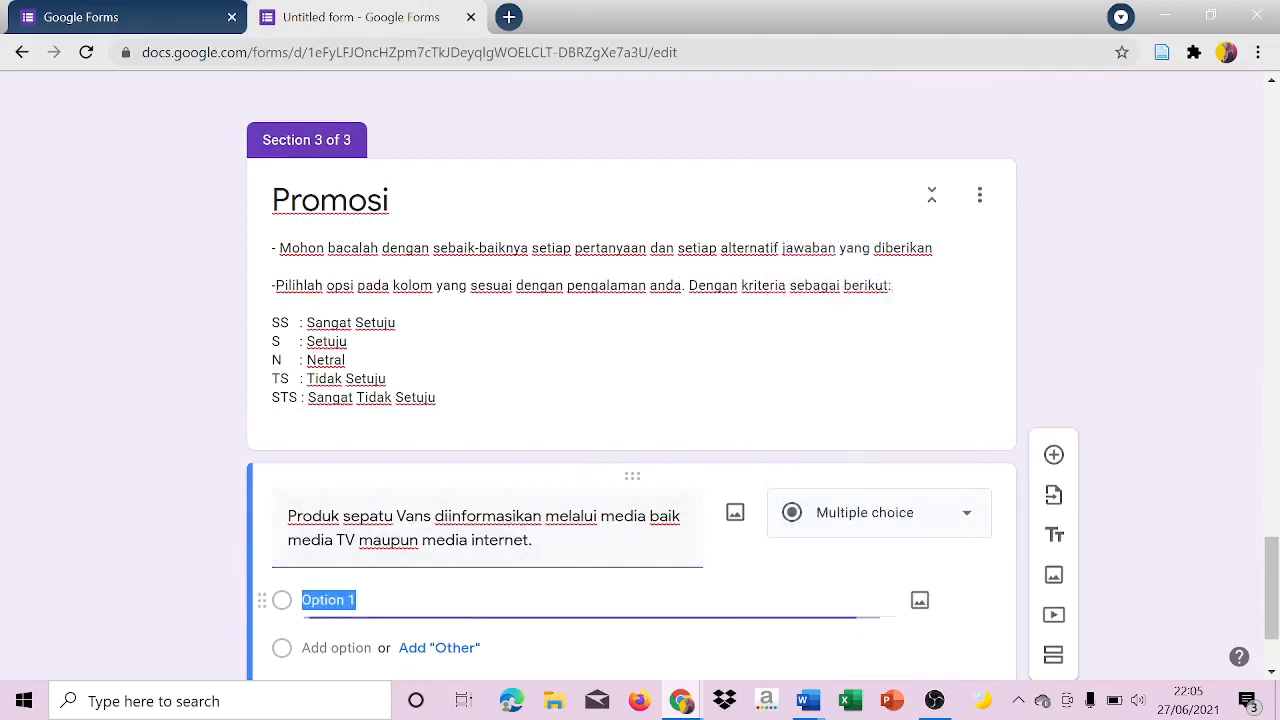
{"action": "key", "text": "Caps_Lock"}
{"action": "type", "text": "SS"}
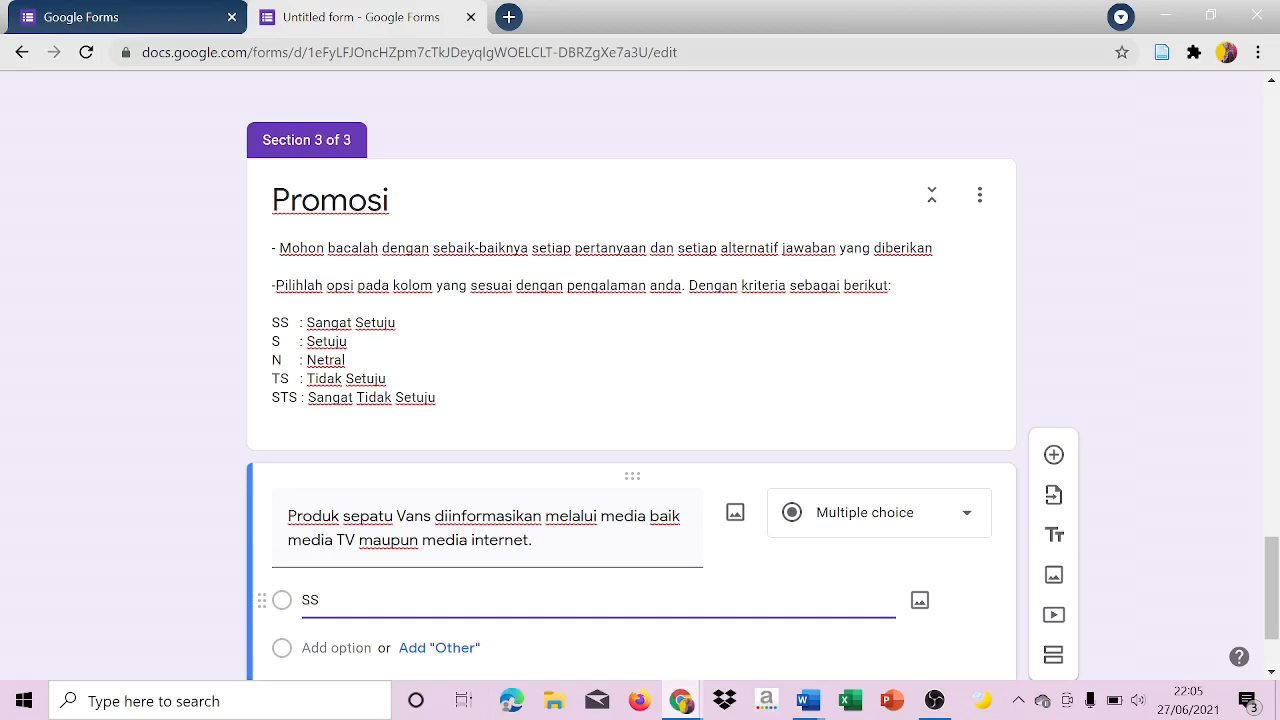
{"action": "key", "text": "Return"}
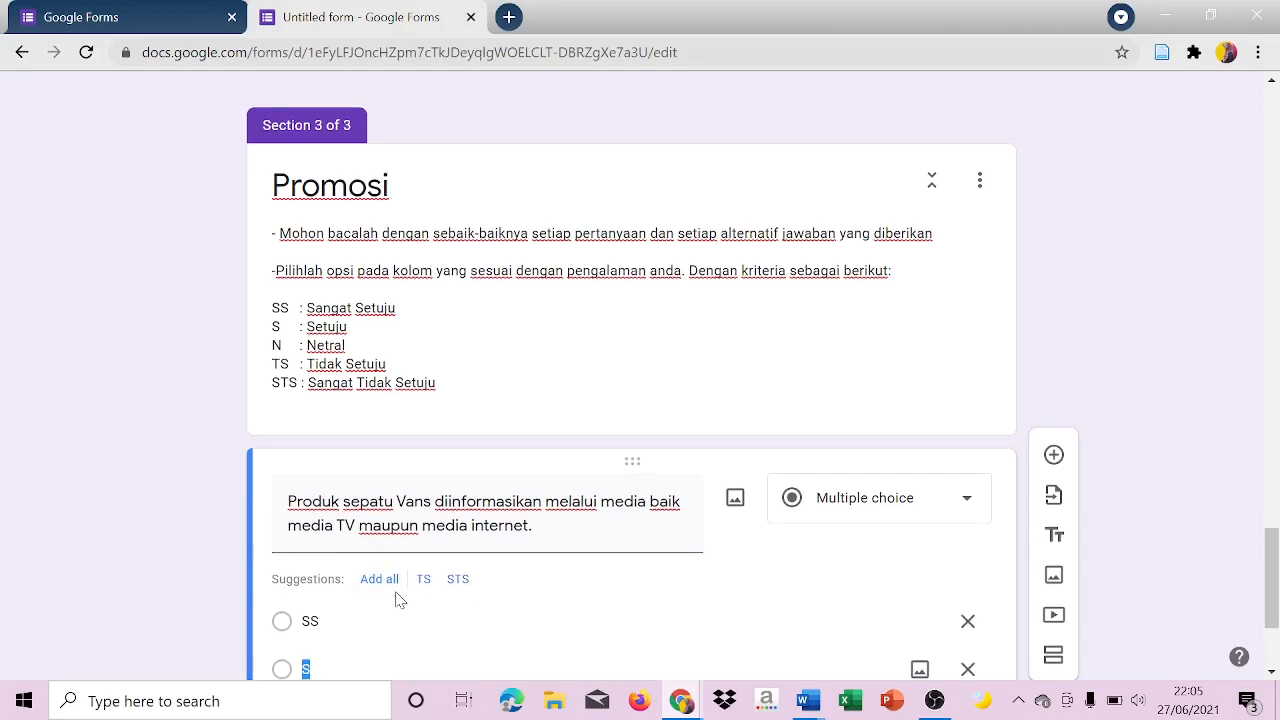
{"action": "key", "text": "Return"}
Complete the first Promosi question's choices with the options "N", "TS" and "STS".
{"action": "type", "text": "N"}
{"action": "key", "text": "Return"}
{"action": "type", "text": "TS"}
{"action": "key", "text": "Return"}
{"action": "type", "text": "STS"}
{"action": "left_click", "coordinate": [1158, 549]}
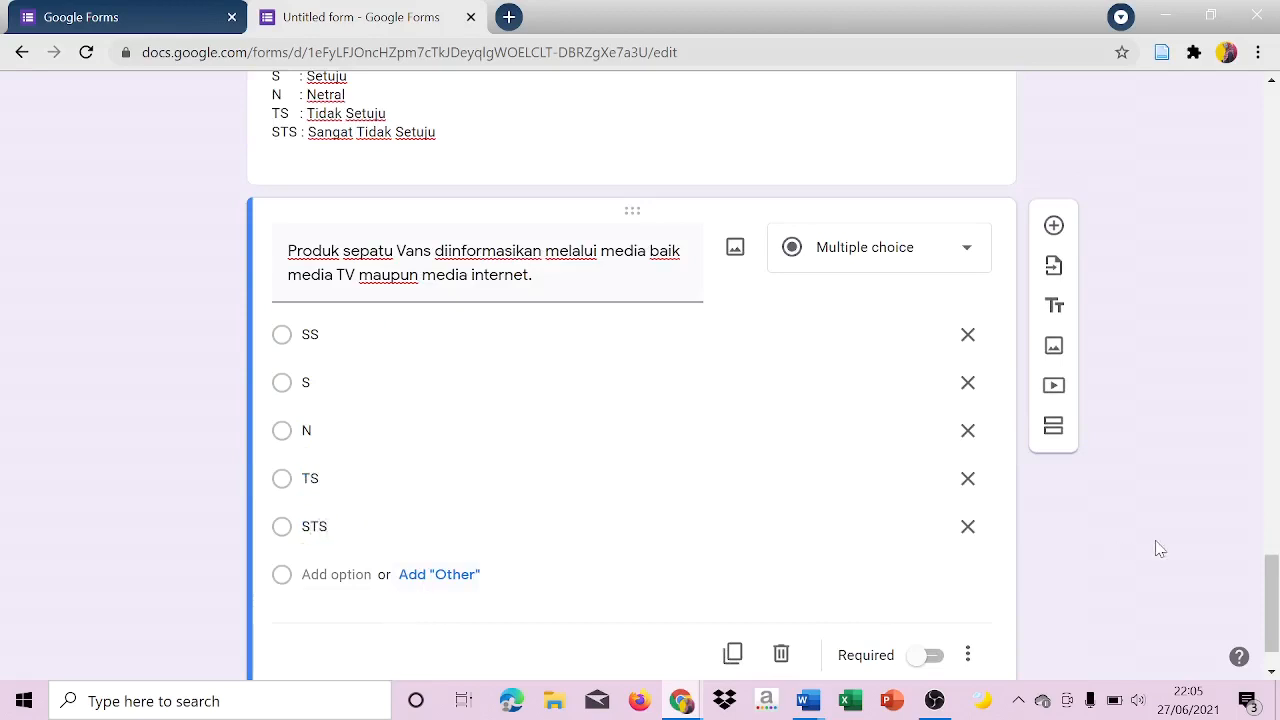
Add a second Promosi question with the statement "Diskon yang ditawarkan oleh sepatu Vans sangat menarik pembeli" copied from the Identitas Responden Word document.
{"action": "left_click", "coordinate": [1055, 226]}
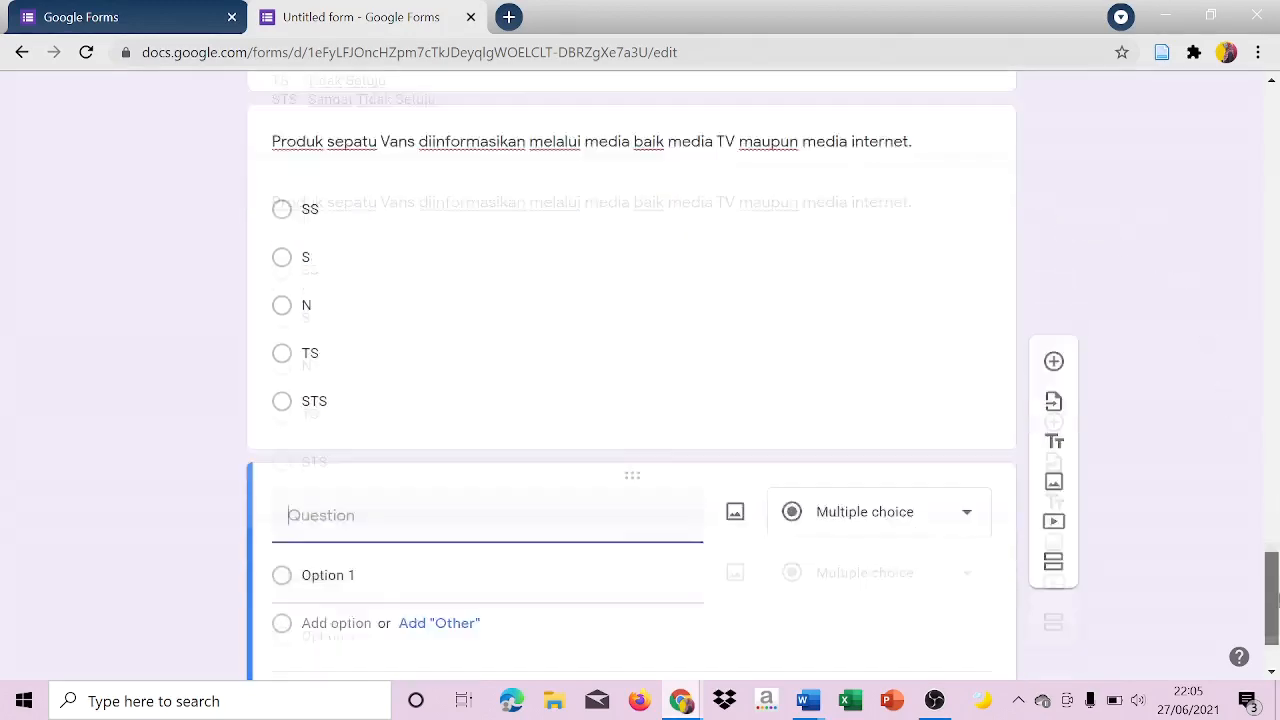
{"action": "left_click", "coordinate": [805, 703]}
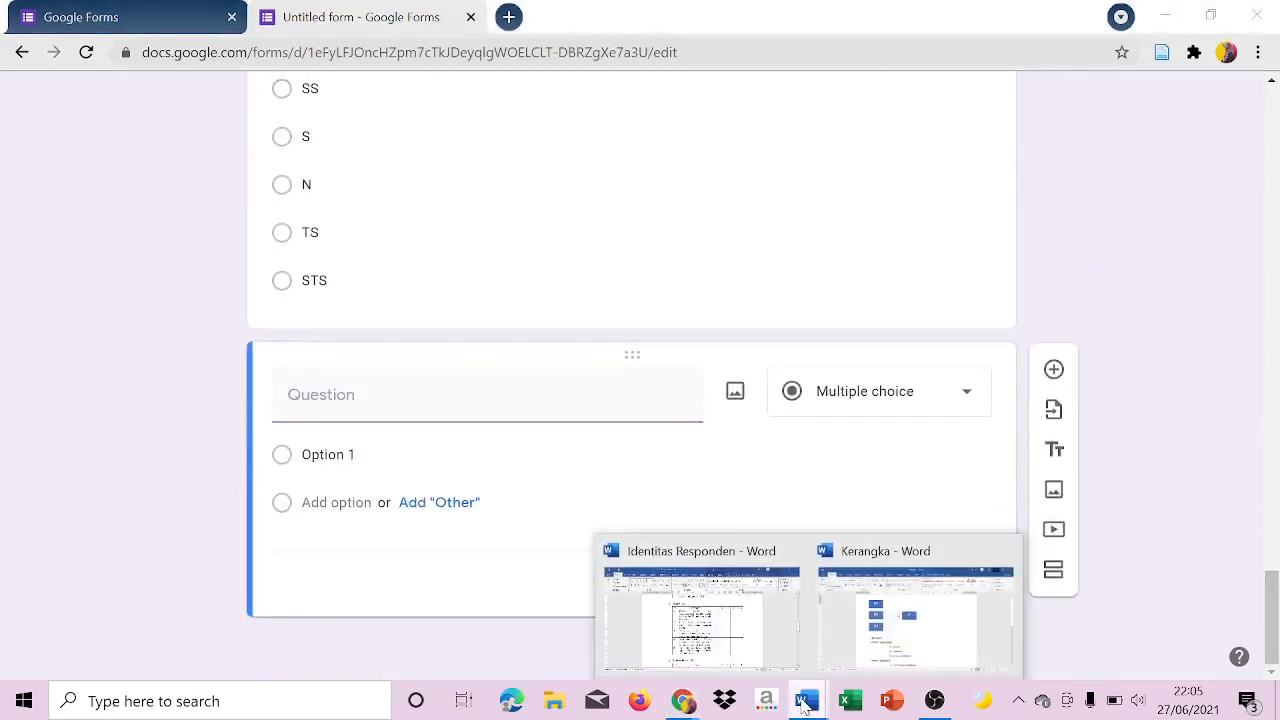
{"action": "left_click", "coordinate": [720, 630]}
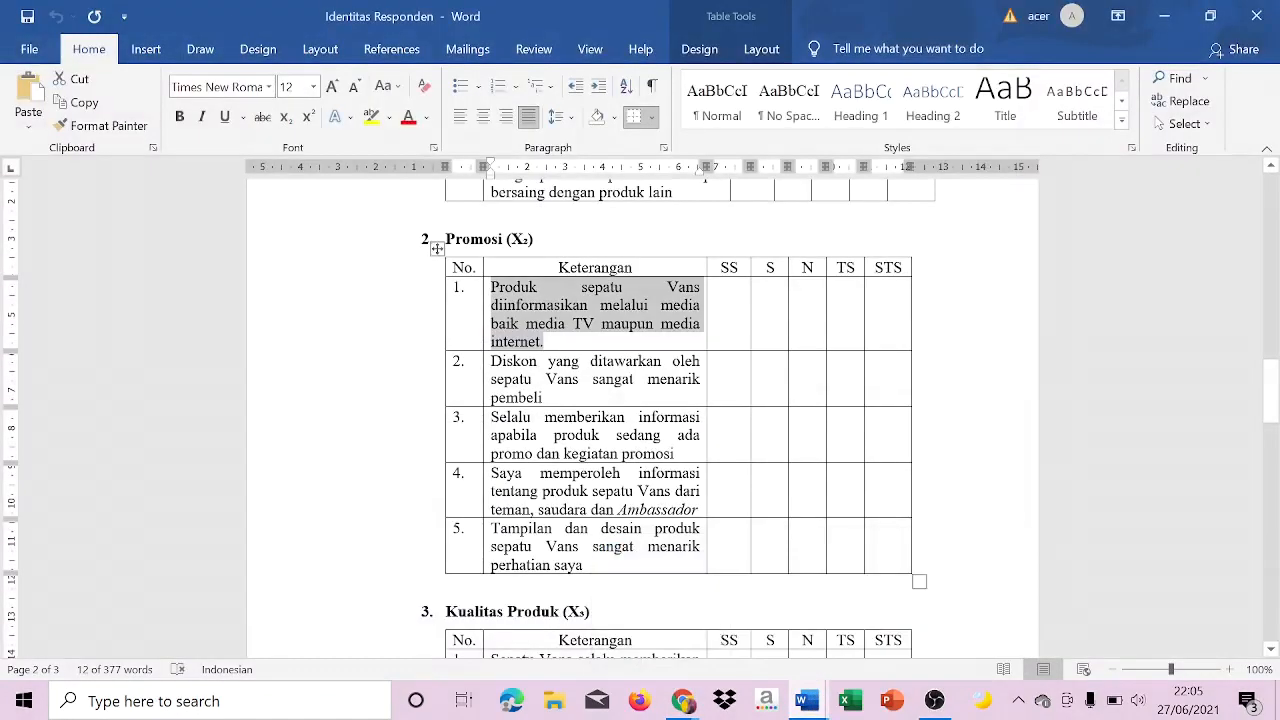
{"action": "left_click_drag", "start_coordinate": [491, 361], "coordinate": [543, 400]}
{"action": "key", "text": "ctrl+c"}
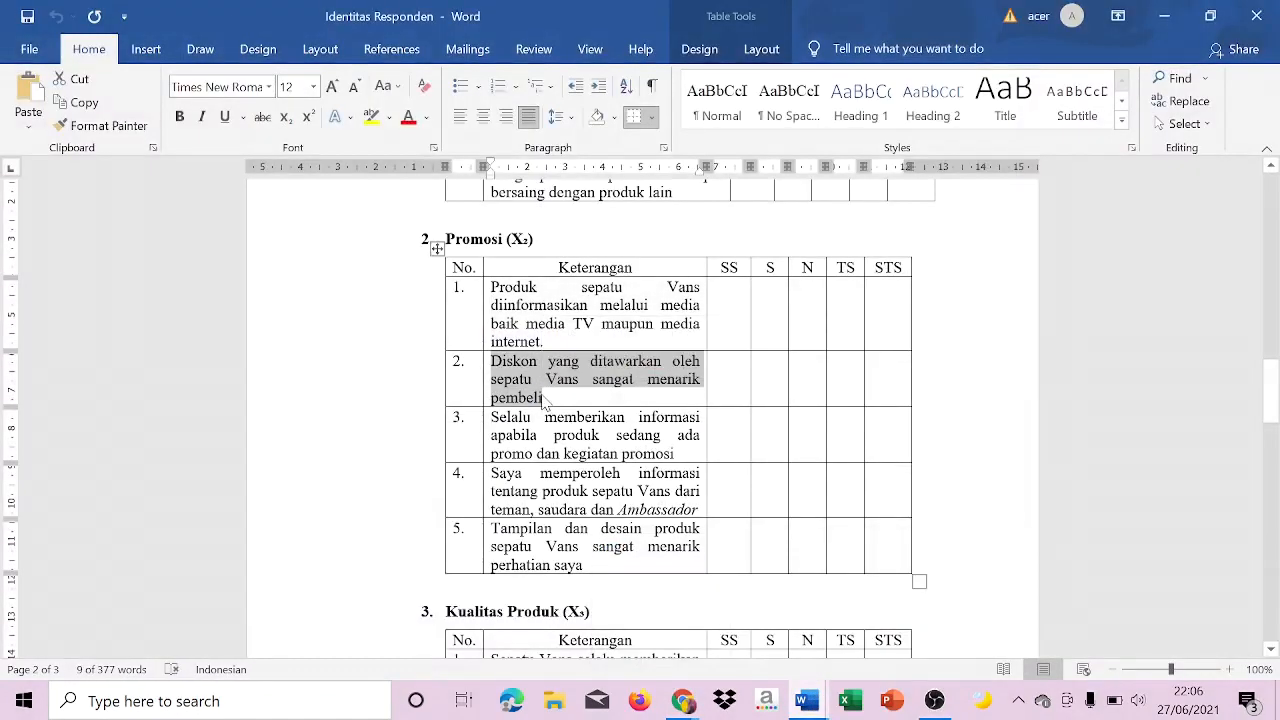
{"action": "mouse_move", "coordinate": [680, 705]}
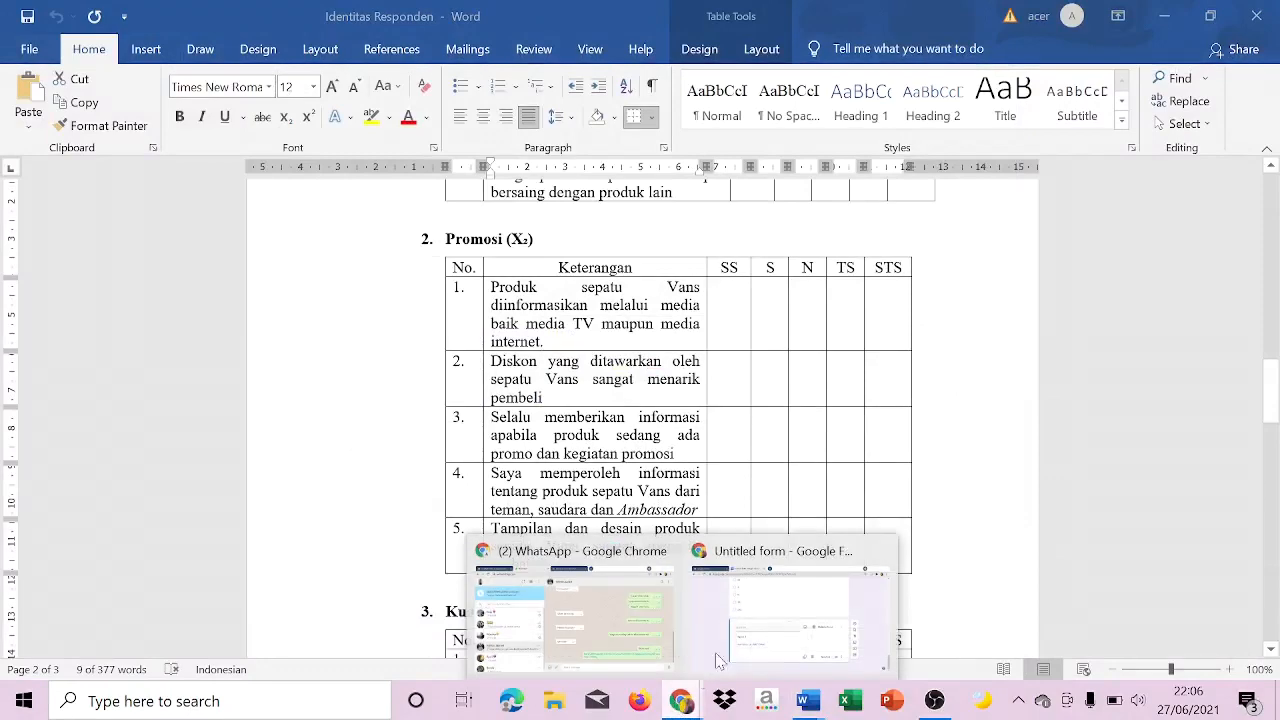
{"action": "left_click", "coordinate": [740, 640]}
{"action": "key", "text": "ctrl+v"}
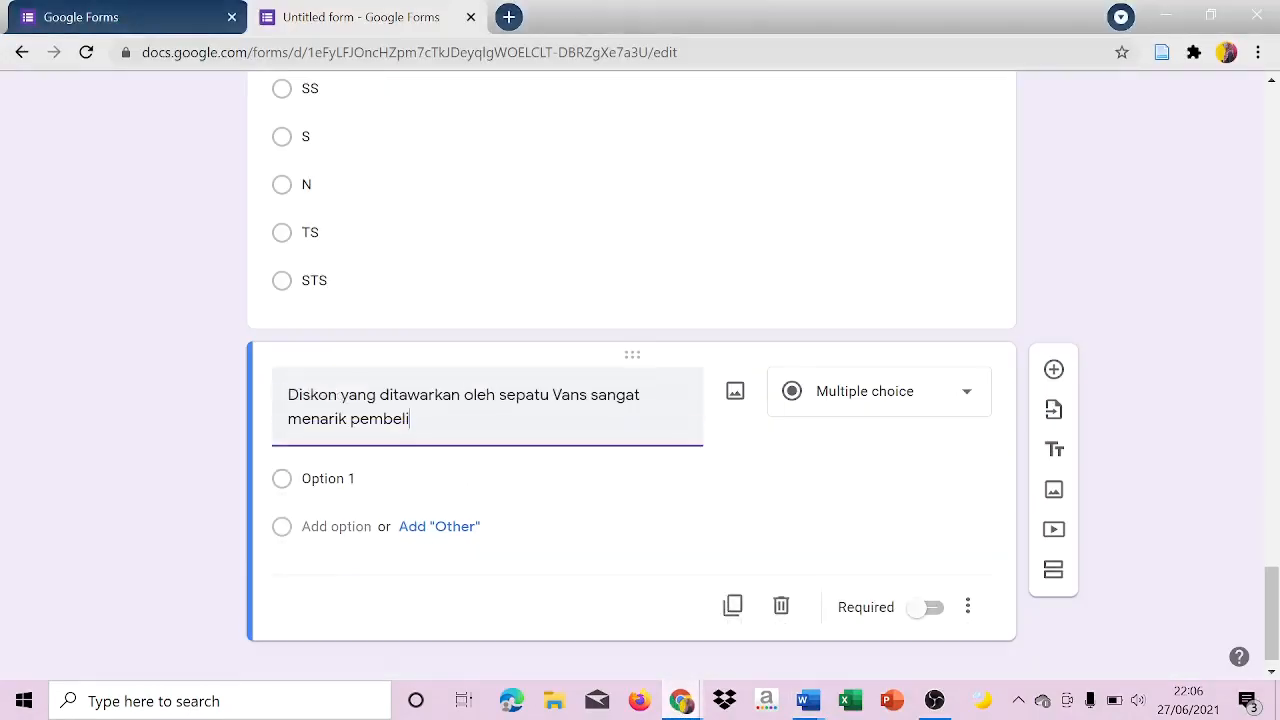
Set the second Promosi question to multiple choice with the options "SS", "S", "N", "TS" and "STS".
{"action": "left_click", "coordinate": [903, 414]}
{"action": "left_click", "coordinate": [855, 431]}
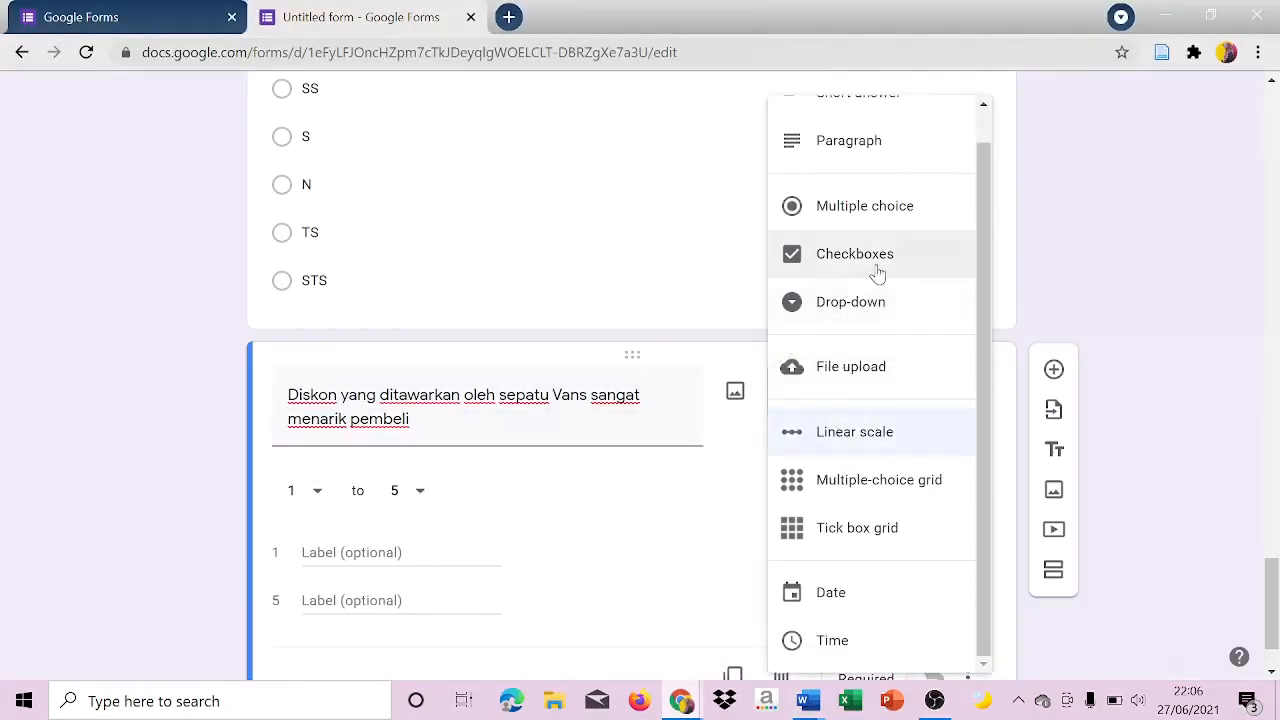
{"action": "left_click", "coordinate": [866, 204]}
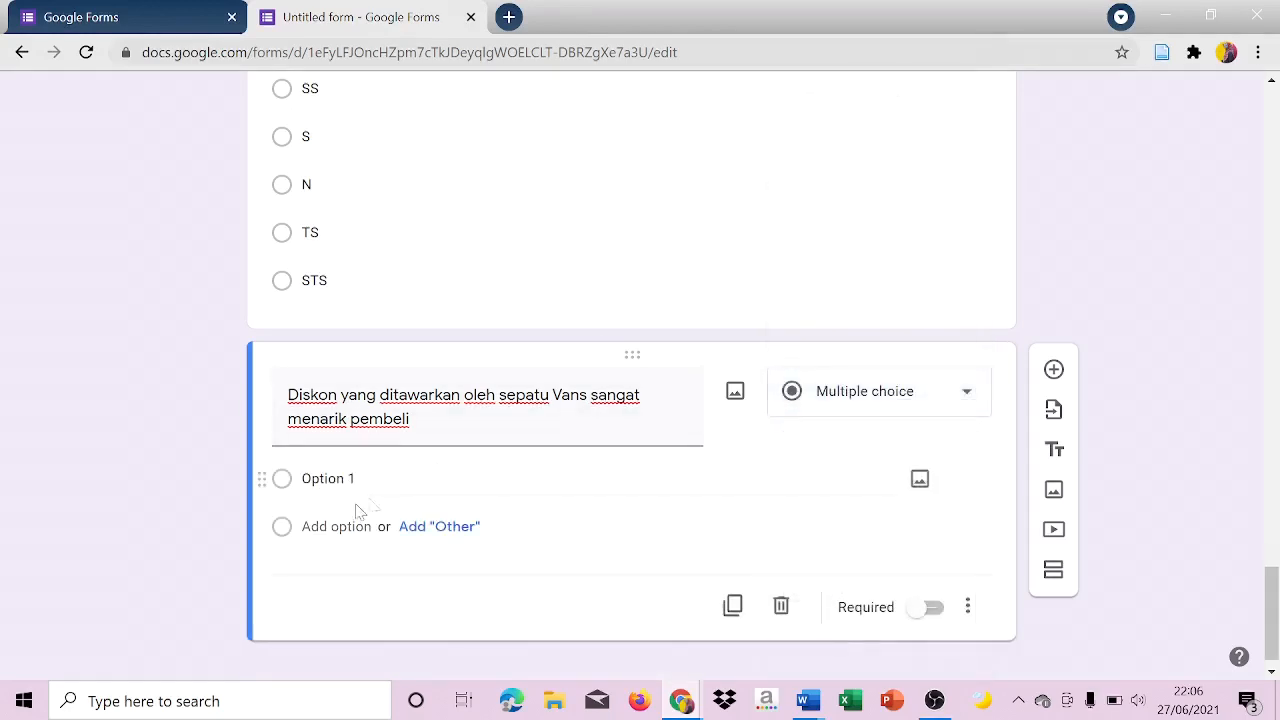
{"action": "left_click", "coordinate": [328, 478]}
{"action": "key", "text": "Caps_Lock"}
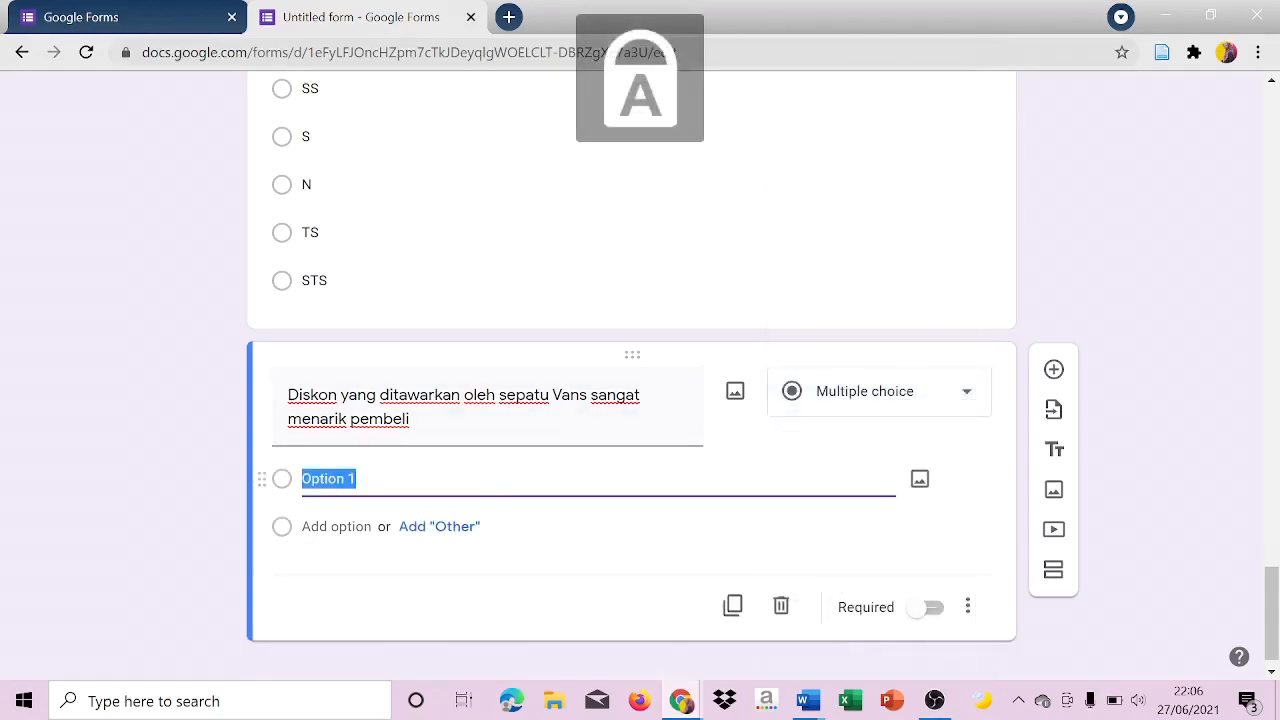
{"action": "type", "text": "SS"}
{"action": "key", "text": "Return"}
{"action": "type", "text": "S"}
{"action": "key", "text": "Return"}
{"action": "type", "text": "N"}
{"action": "key", "text": "Return"}
{"action": "type", "text": "TS"}
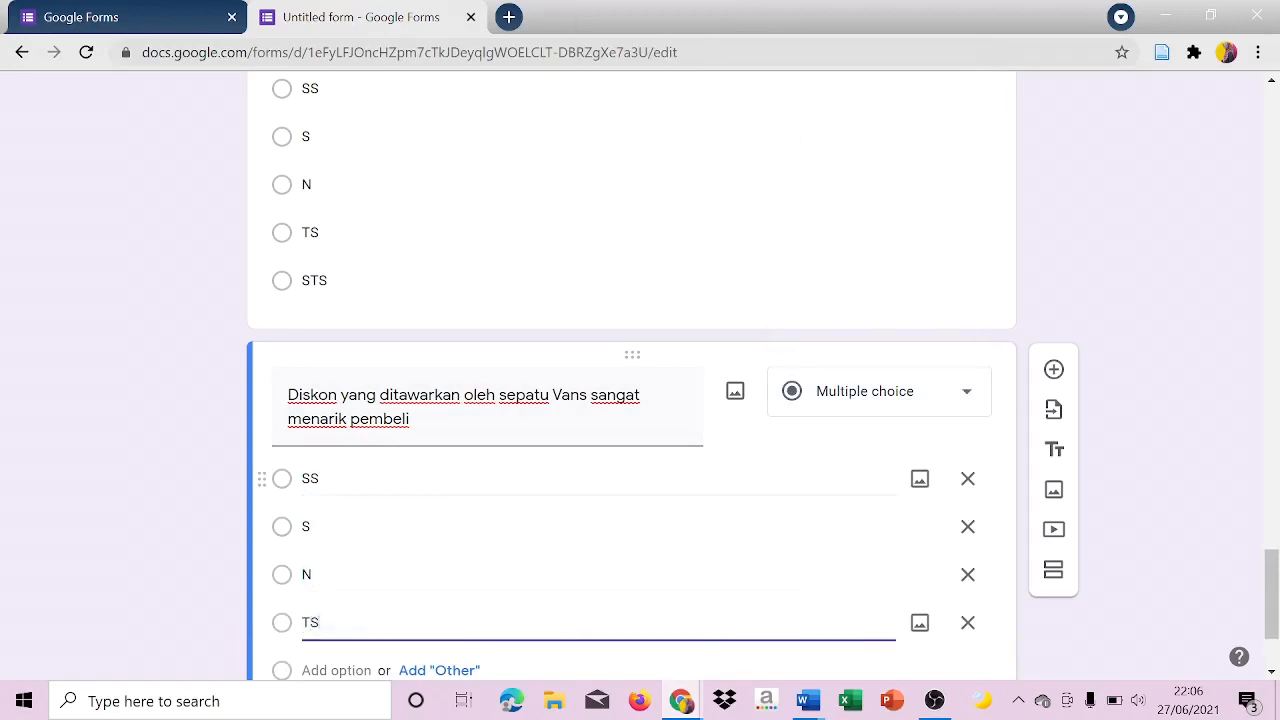
{"action": "key", "text": "Return"}
{"action": "type", "text": "STS"}
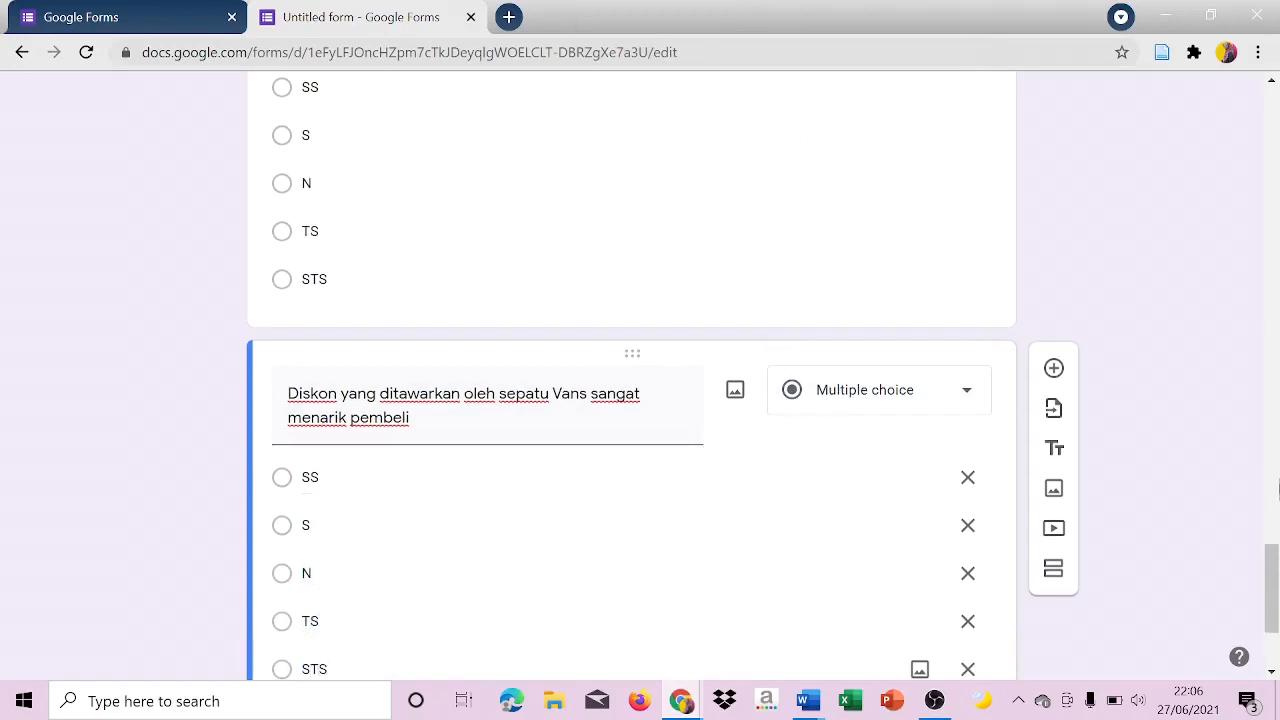
Discard the extra blank question and add a new section after the second Promosi question.
{"action": "left_click", "coordinate": [1054, 368]}
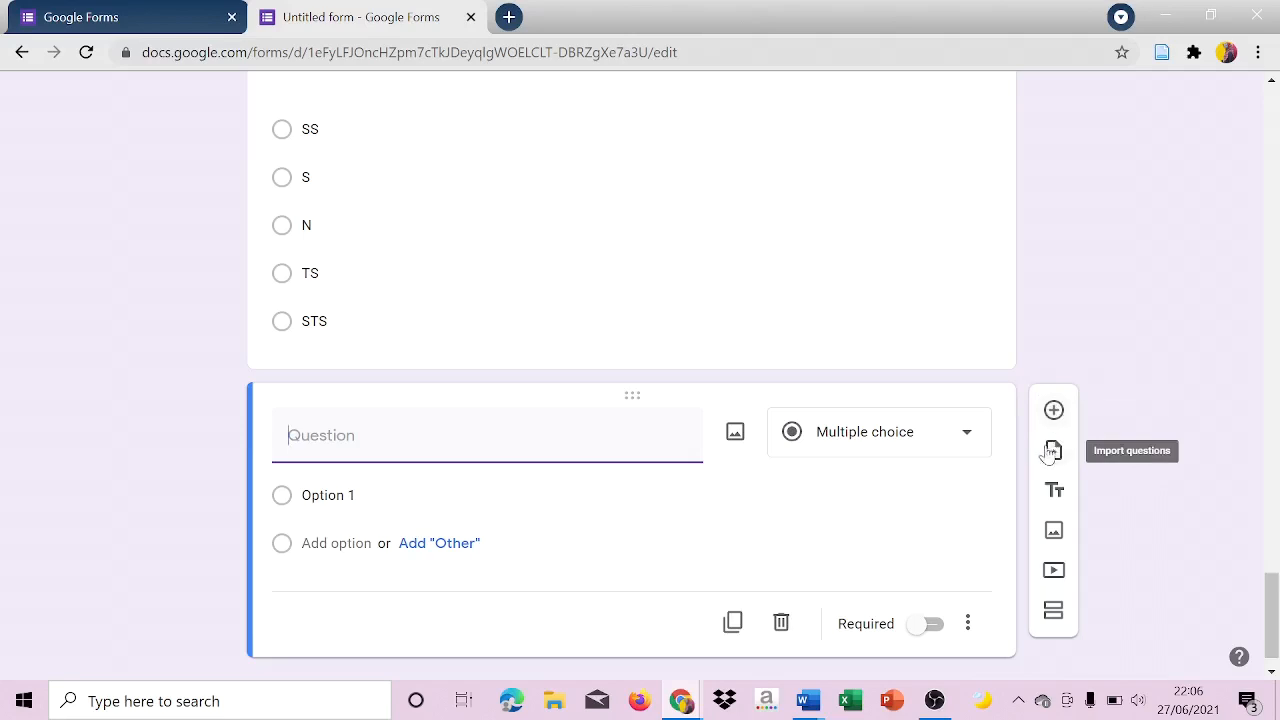
{"action": "left_click", "coordinate": [781, 623]}
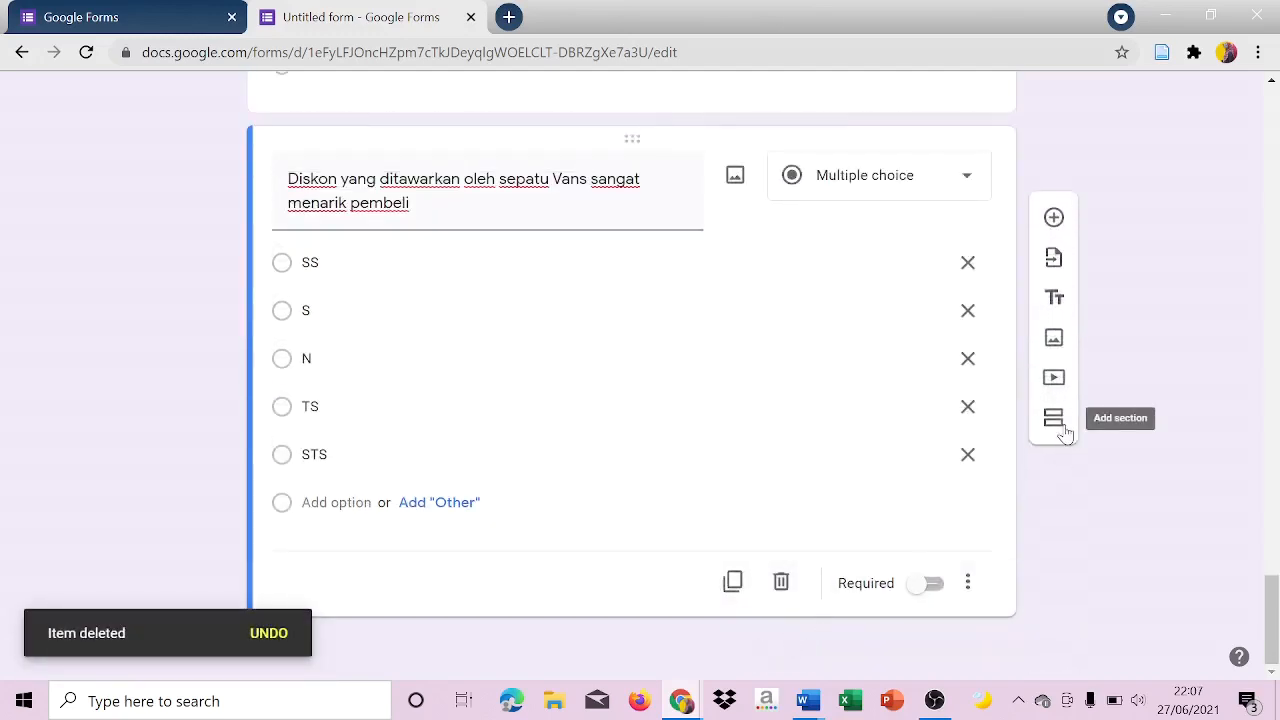
{"action": "left_click", "coordinate": [1064, 429]}
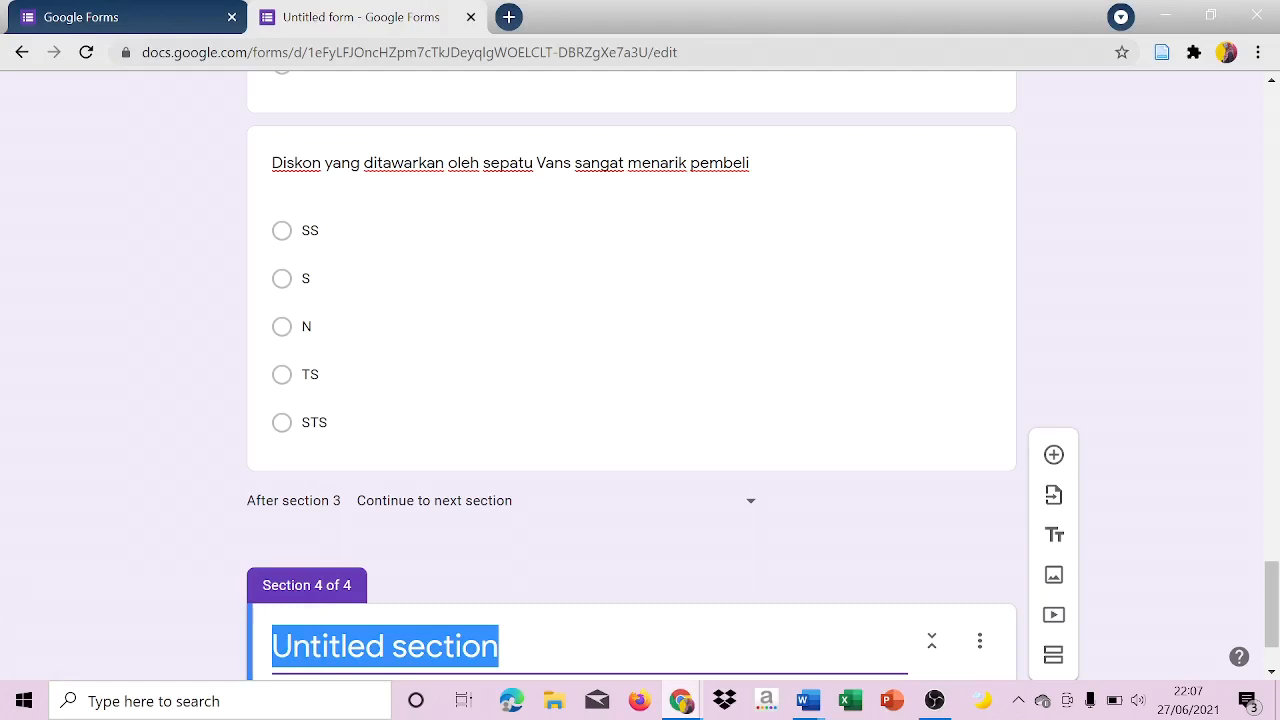
Title the new section "Kualitas Produk", following the third variable's heading in the Identitas Responden Word document.
{"action": "left_click", "coordinate": [808, 700]}
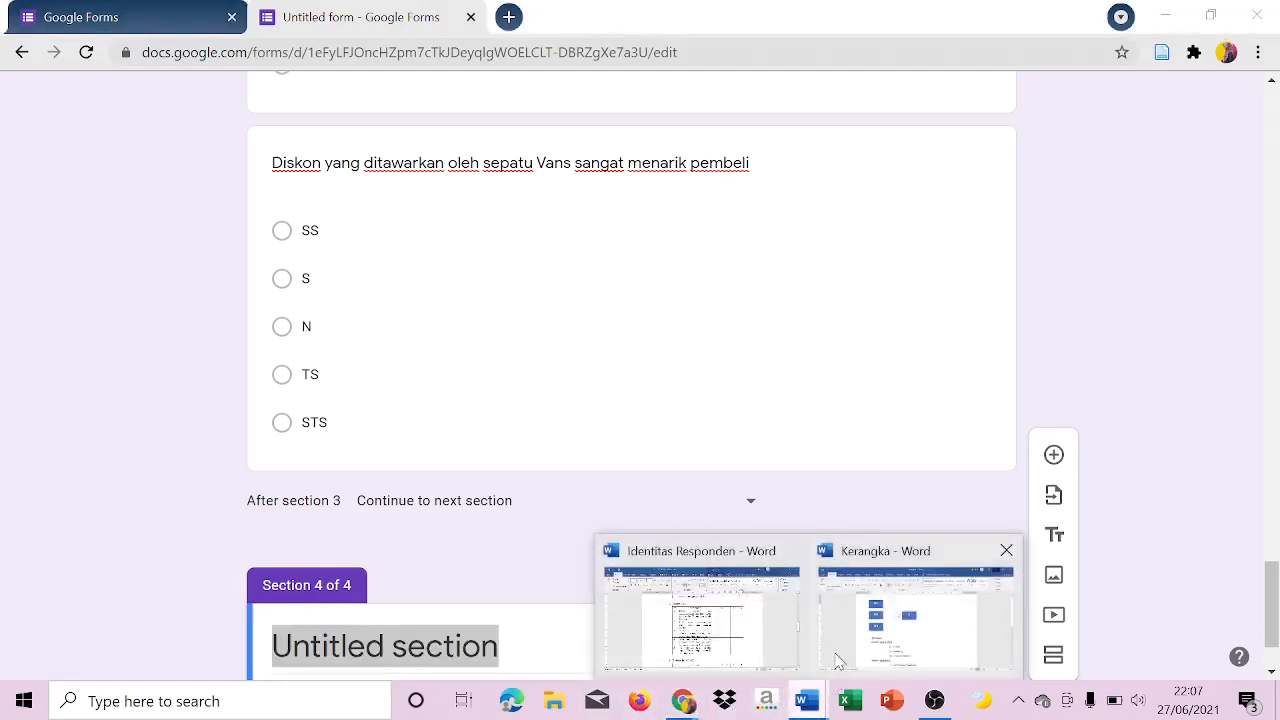
{"action": "left_click", "coordinate": [750, 662]}
{"action": "left_click", "coordinate": [715, 612]}
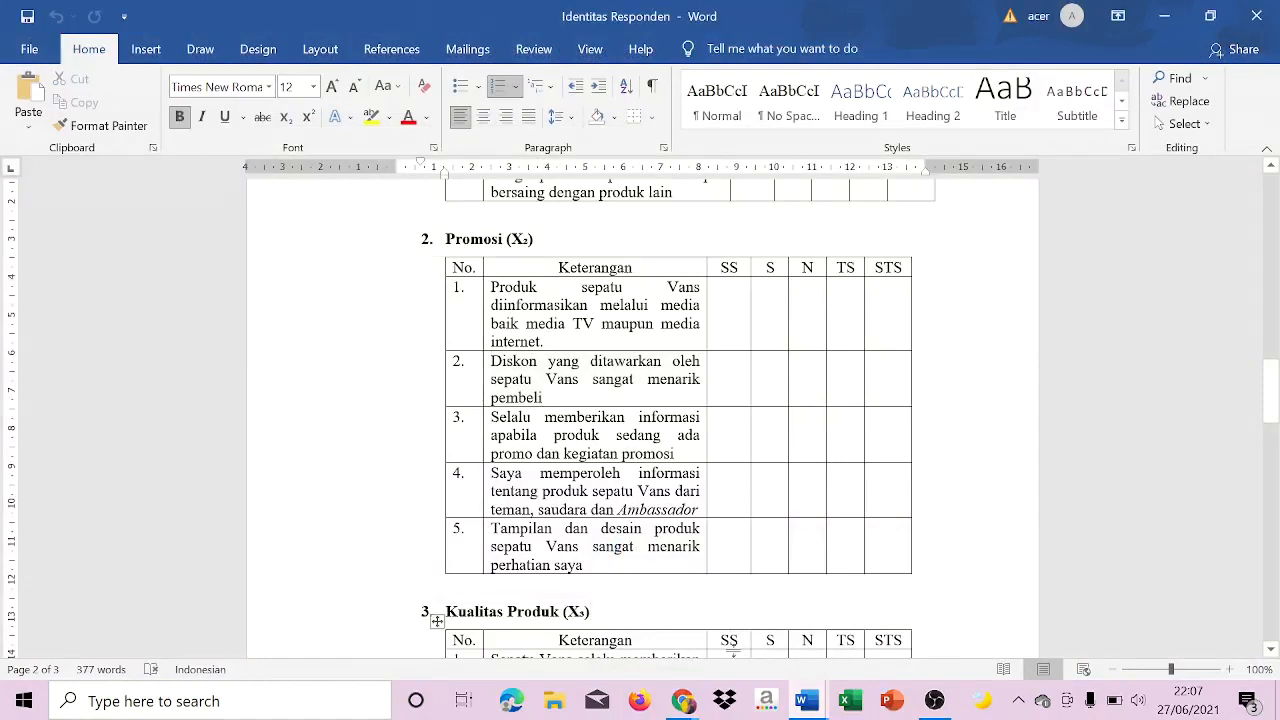
{"action": "left_click", "coordinate": [809, 703]}
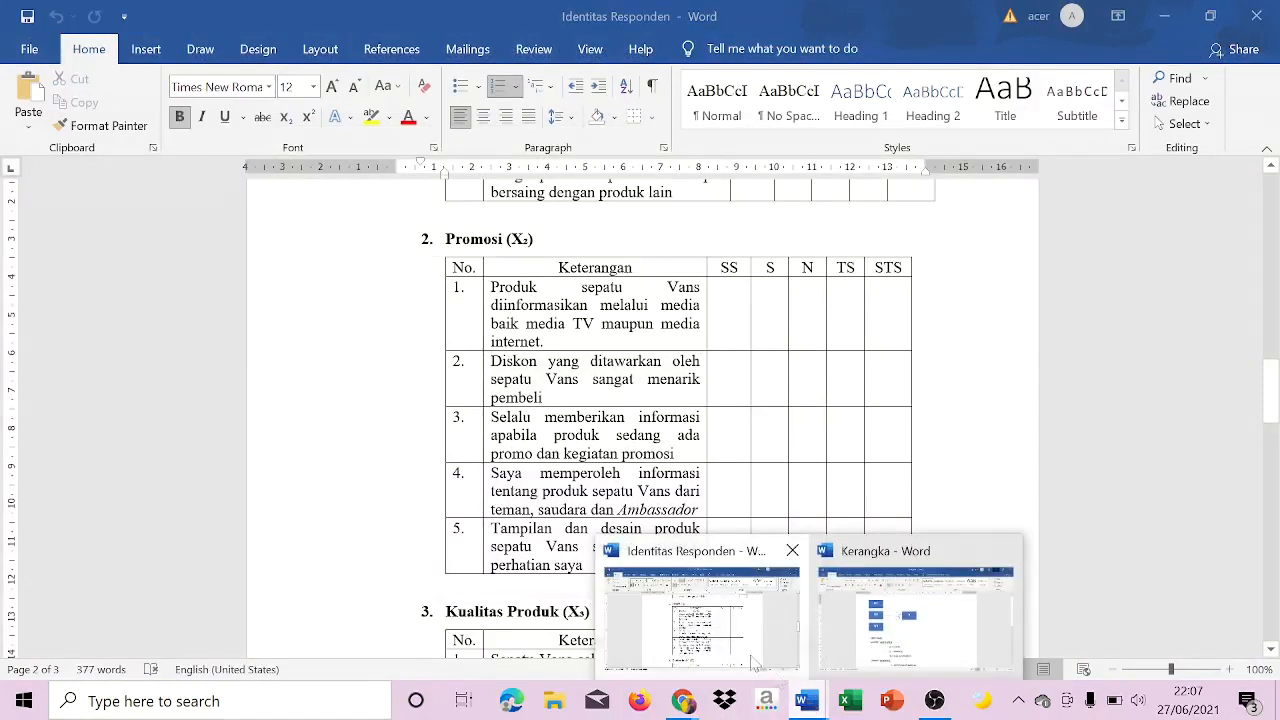
{"action": "left_click", "coordinate": [718, 645]}
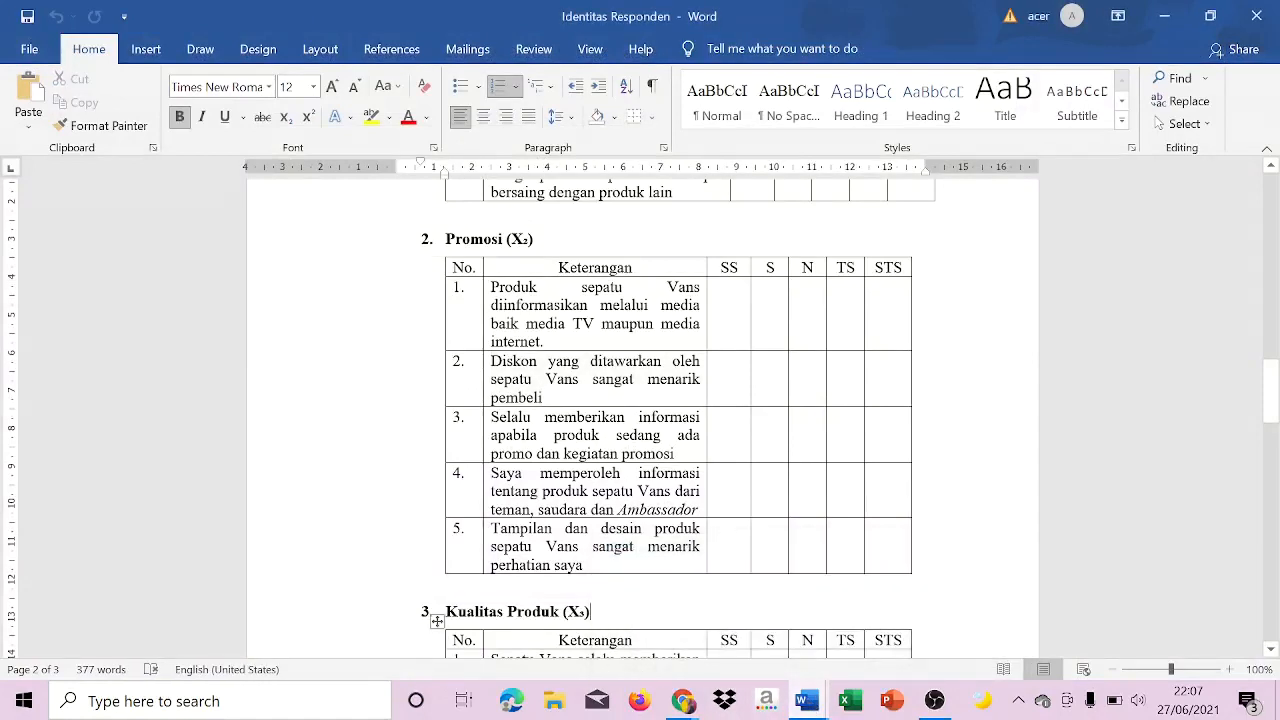
{"action": "left_click", "coordinate": [683, 701]}
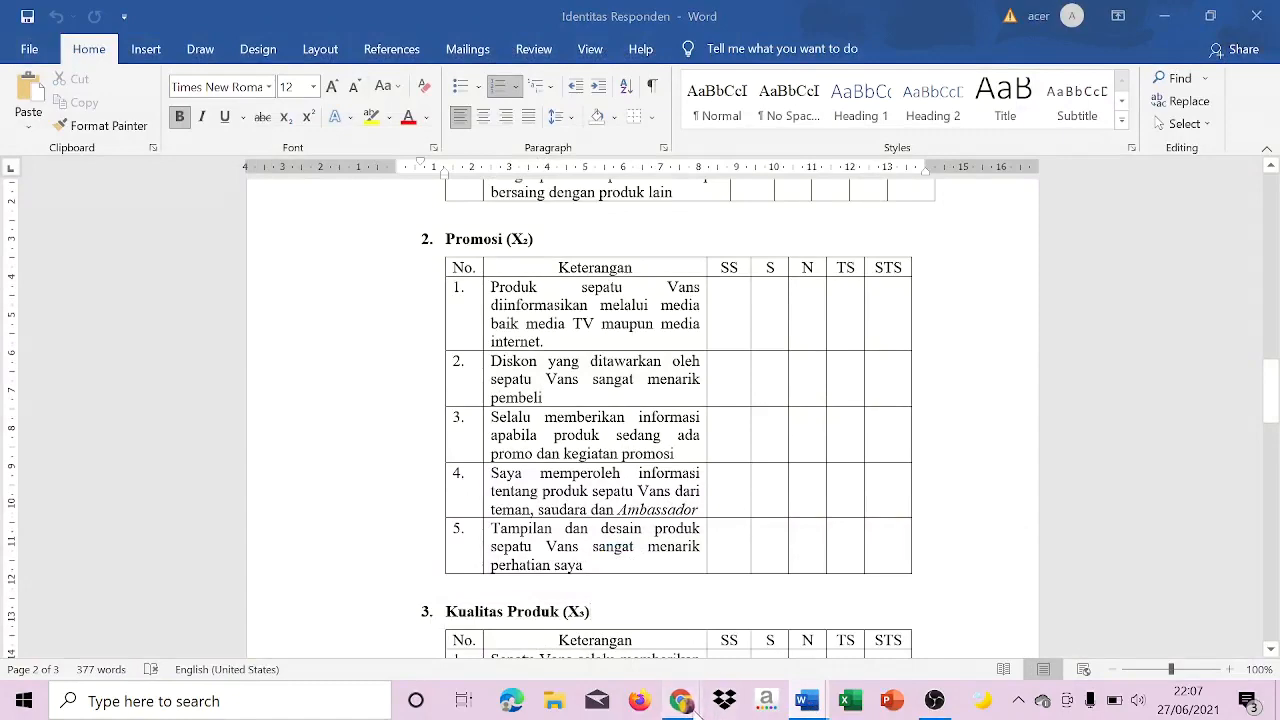
{"action": "left_click", "coordinate": [804, 650]}
{"action": "key", "text": "Caps_Lock"}
{"action": "type", "text": "k"}
{"action": "key", "text": "Caps_Lock"}
{"action": "key", "text": "BackSpace"}
{"action": "type", "text": "K"}
{"action": "key", "text": "Caps_Lock"}
{"action": "type", "text": "ual"}
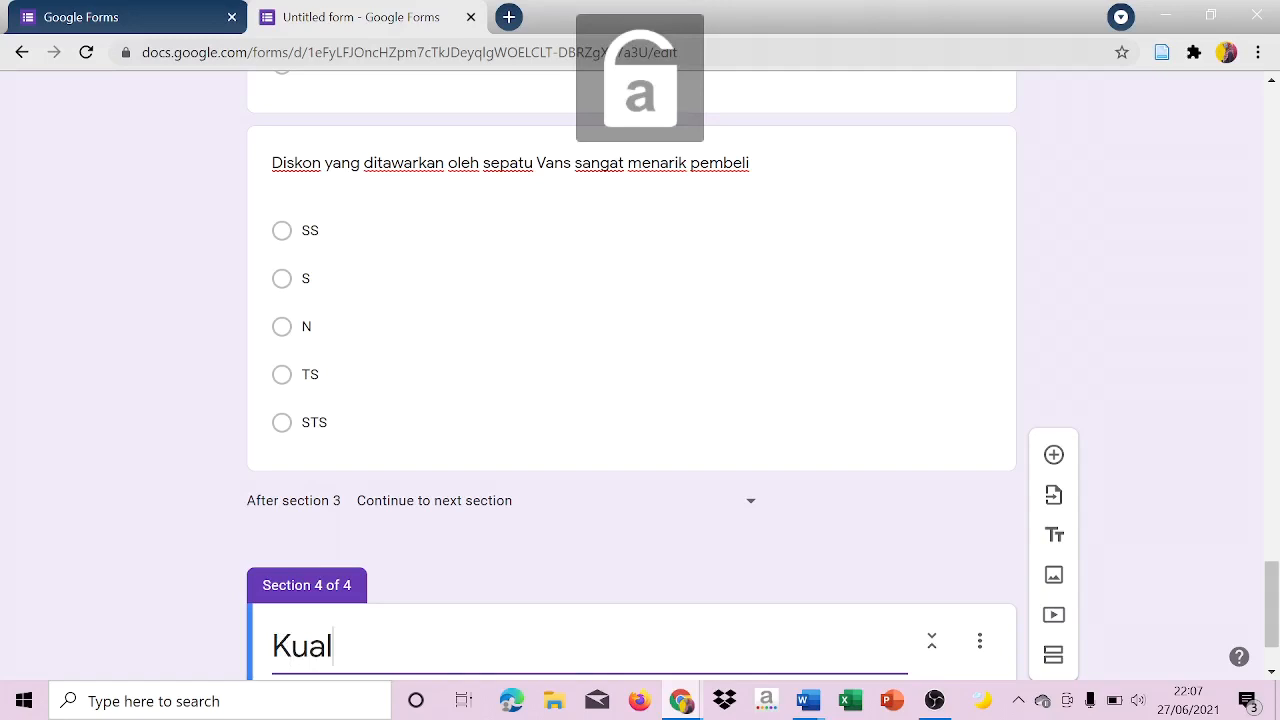
{"action": "type", "text": "ti"}
{"action": "type", "text": "a"}
{"action": "key", "text": "BackSpace"}
{"action": "key", "text": "BackSpace"}
{"action": "type", "text": "tas"}
{"action": "key", "text": "Caps_Lock"}
{"action": "type", "text": "P"}
{"action": "key", "text": "Caps_Lock"}
{"action": "type", "text": "ro"}
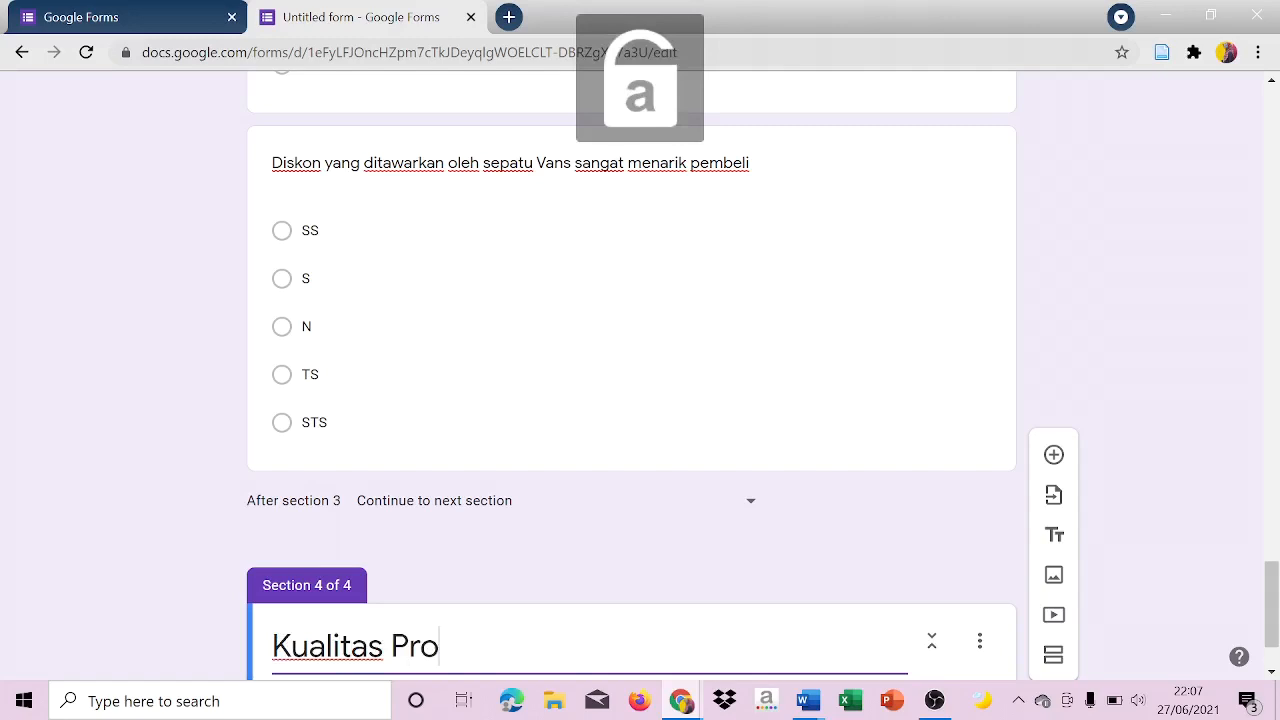
{"action": "type", "text": "duk"}
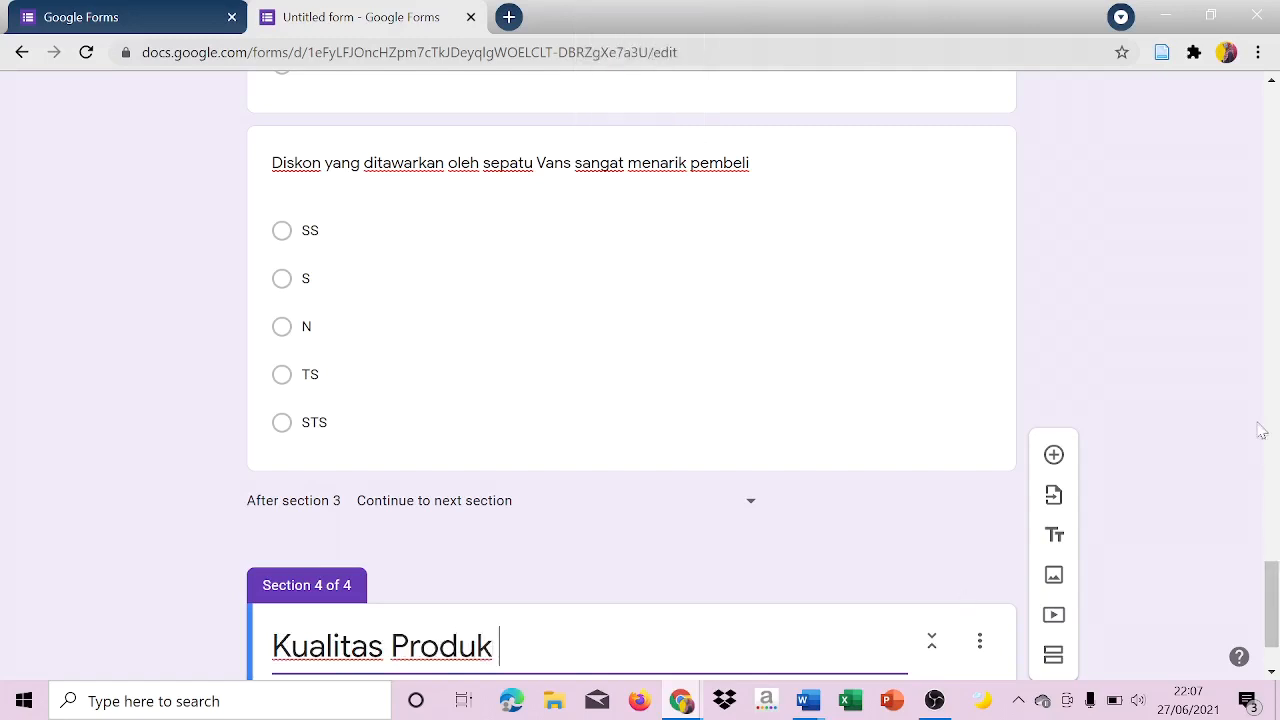
Copy the Promosi section's description with the instructions and SS–STS criteria into the Kualitas Produk section's description.
{"action": "scroll", "coordinate": [1278, 427], "scroll_direction": "up", "scroll_amount": 5}
{"action": "scroll", "coordinate": [1278, 427], "scroll_direction": "up", "scroll_amount": 5}
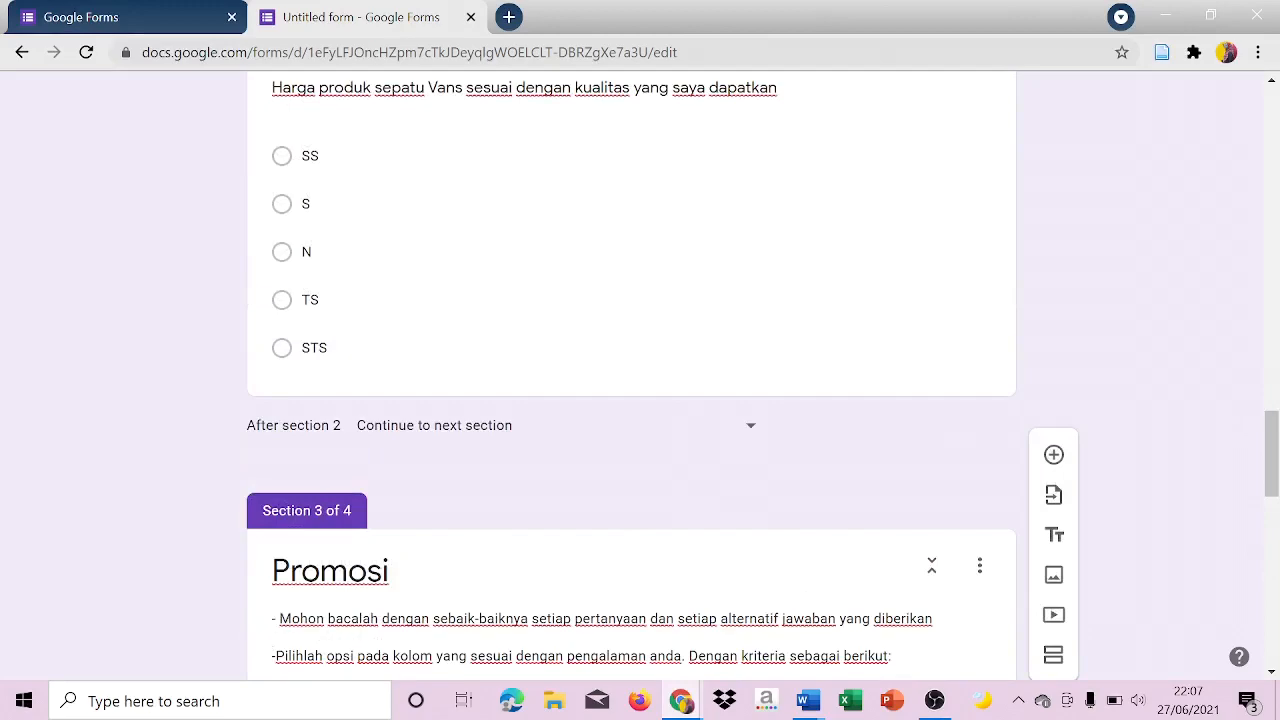
{"action": "left_click_drag", "start_coordinate": [273, 618], "coordinate": [374, 664]}
{"action": "key", "text": "ctrl+c"}
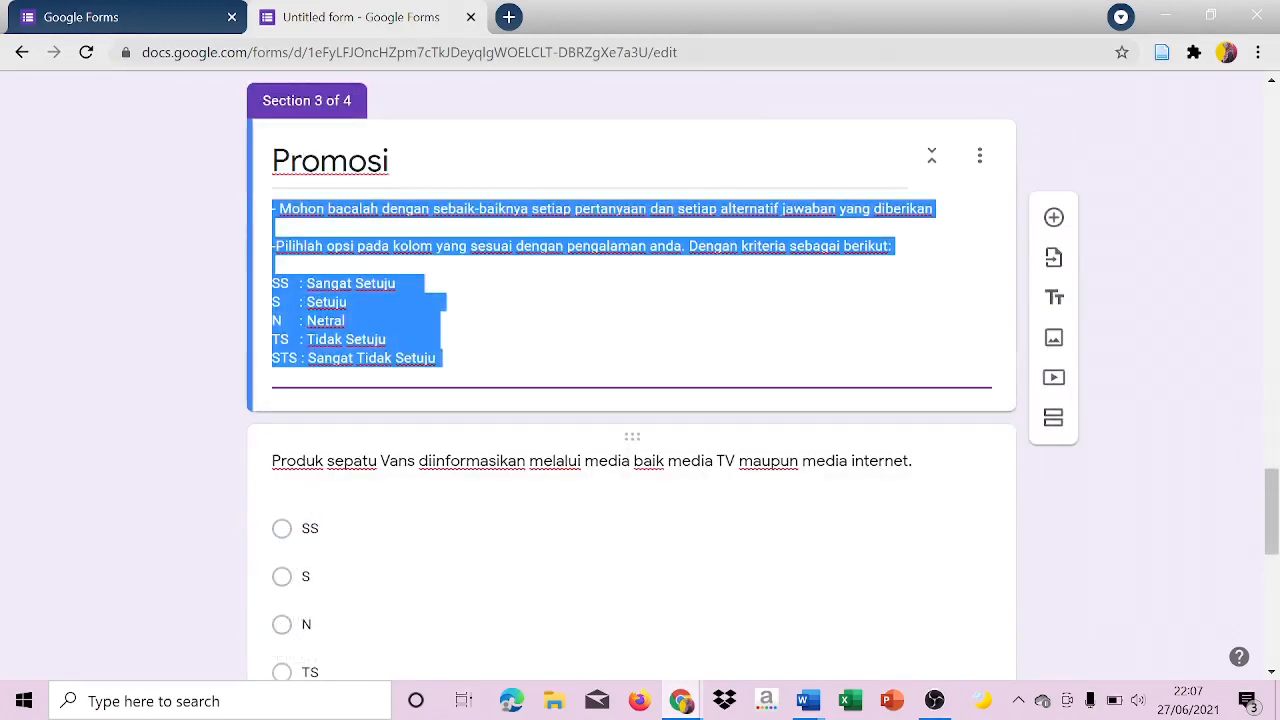
{"action": "left_click_drag", "start_coordinate": [1273, 512], "coordinate": [1273, 620]}
{"action": "left_click", "coordinate": [345, 601]}
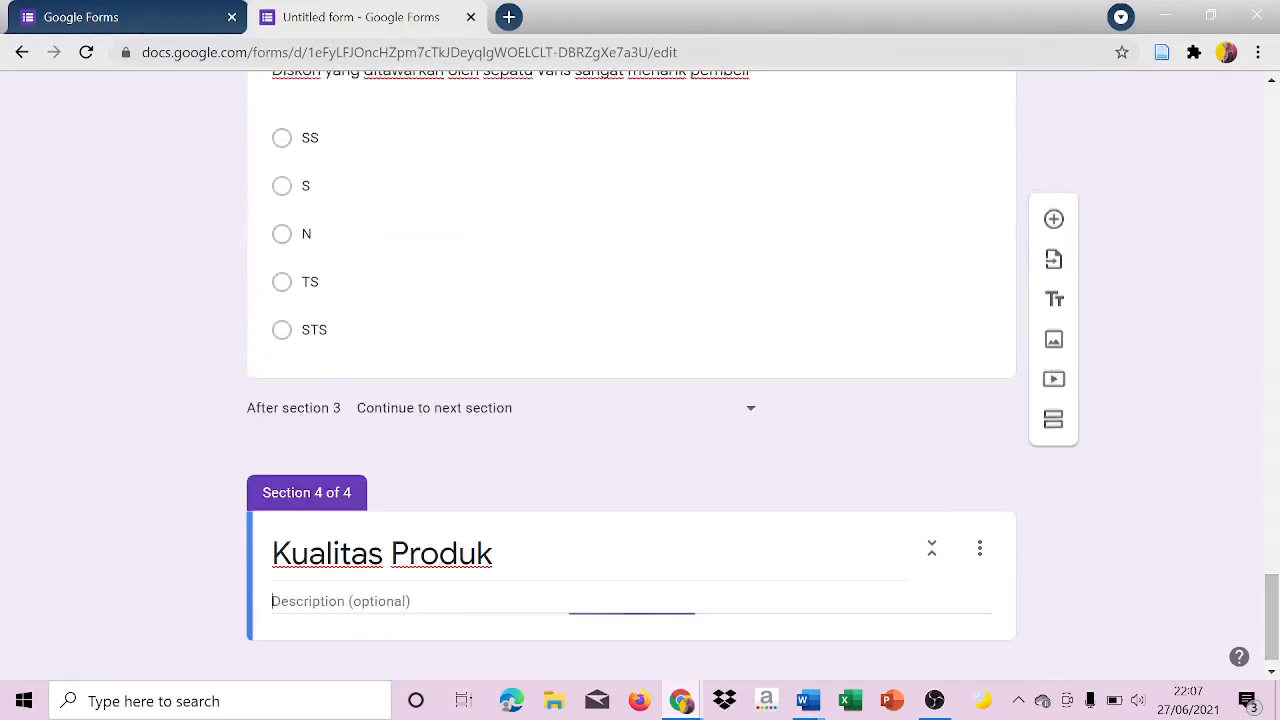
{"action": "key", "text": "ctrl+v"}
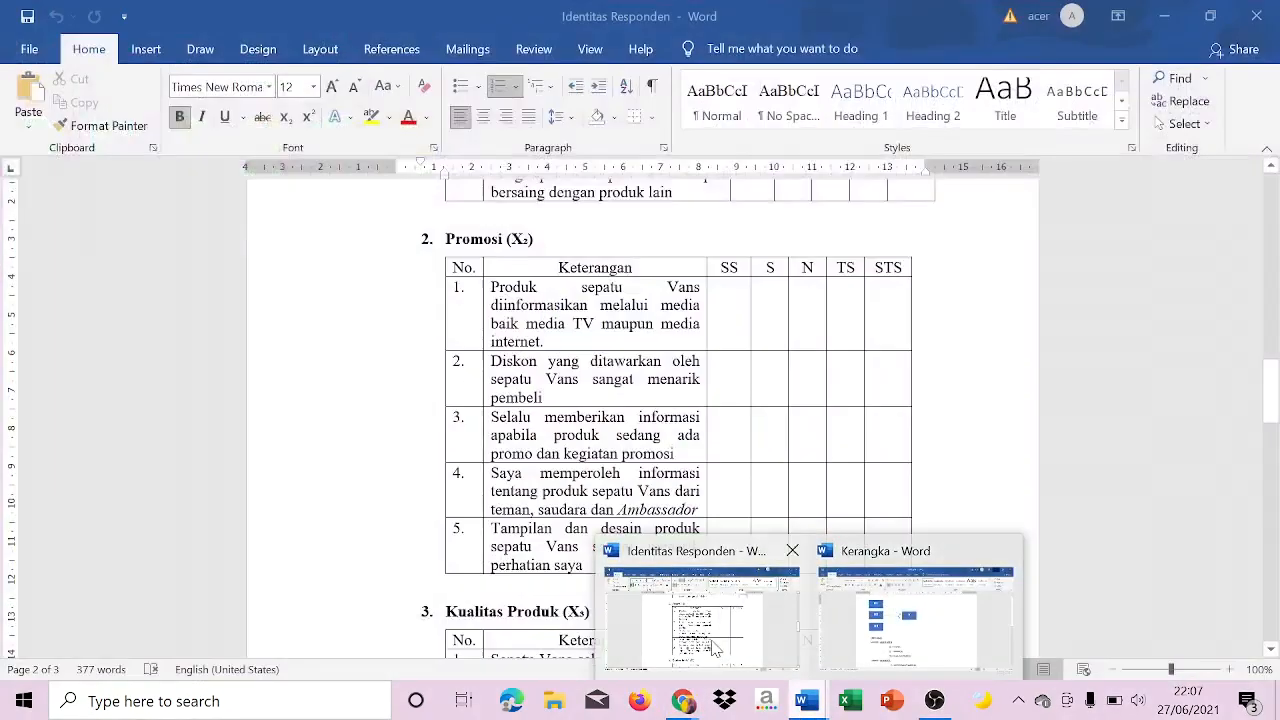
Add a question to the Kualitas Produk section with the statement "Sepatu Vans selalu memberikan kenyamanan saat dipakai" copied from the Word document.
{"action": "left_click", "coordinate": [700, 612]}
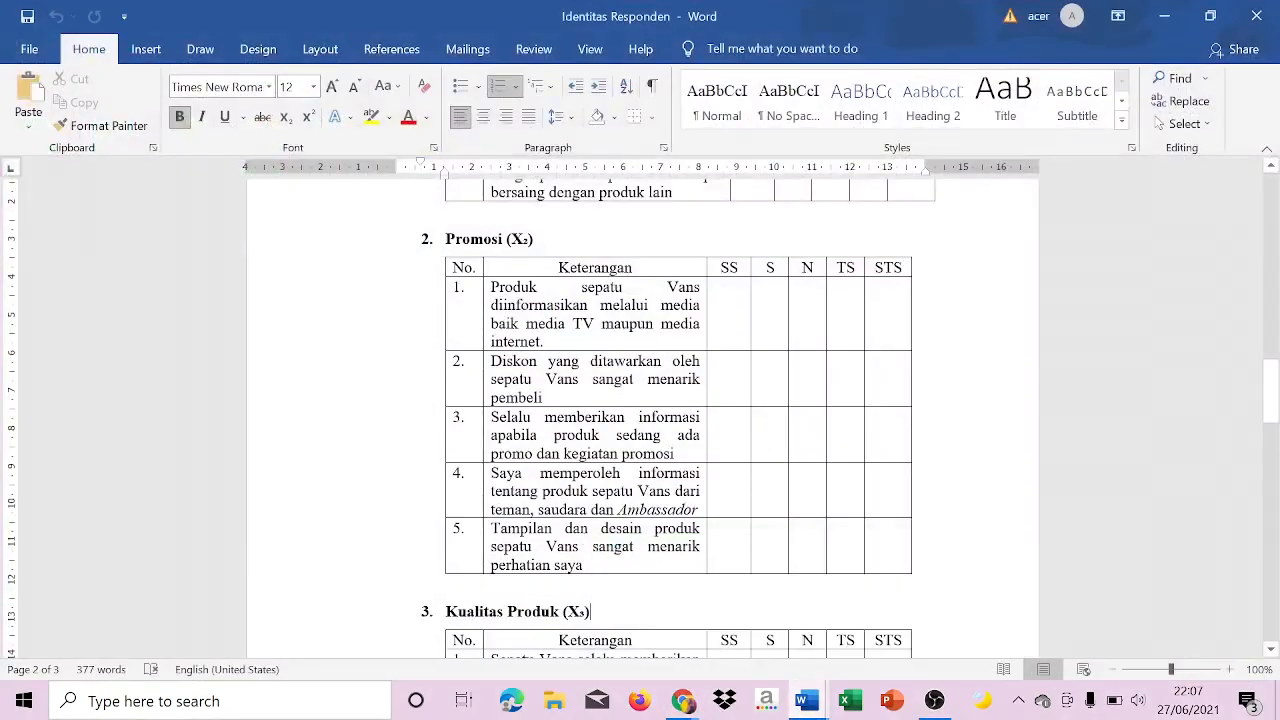
{"action": "left_click", "coordinate": [507, 655]}
{"action": "left_click_drag", "start_coordinate": [505, 576], "coordinate": [600, 631]}
{"action": "left_click", "coordinate": [506, 576]}
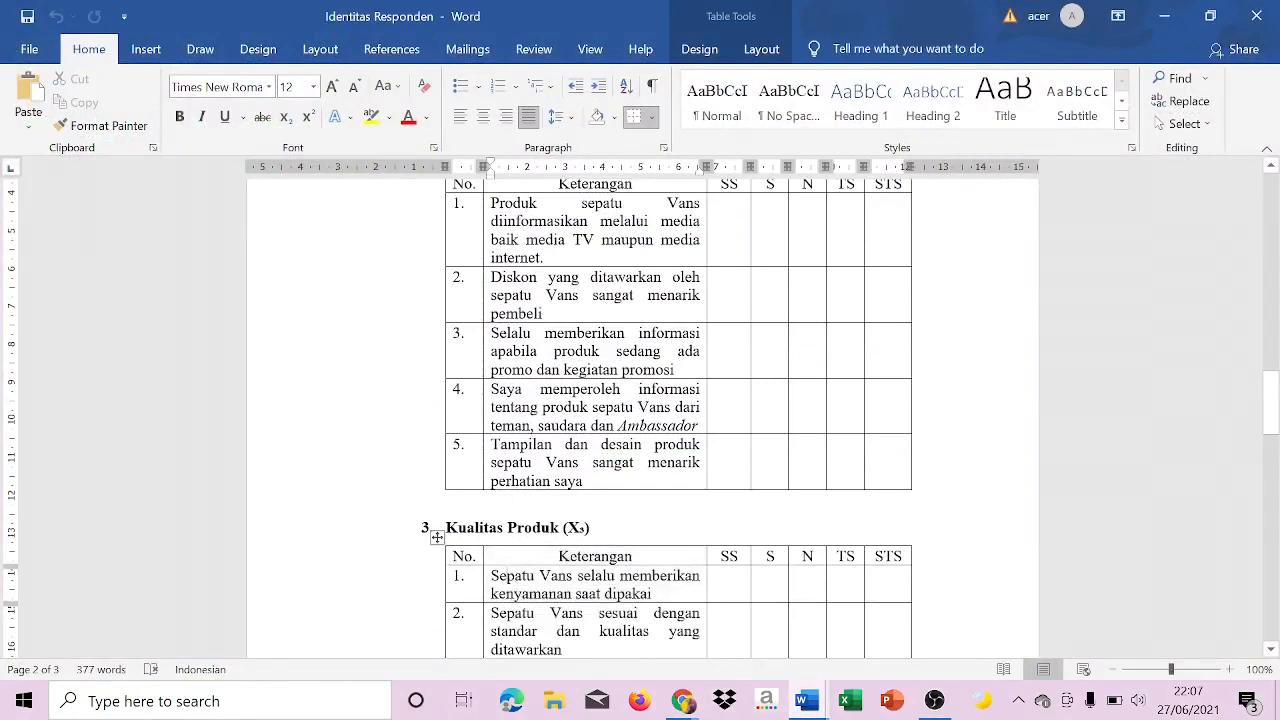
{"action": "left_click", "coordinate": [487, 575]}
{"action": "key", "text": "ctrl+c"}
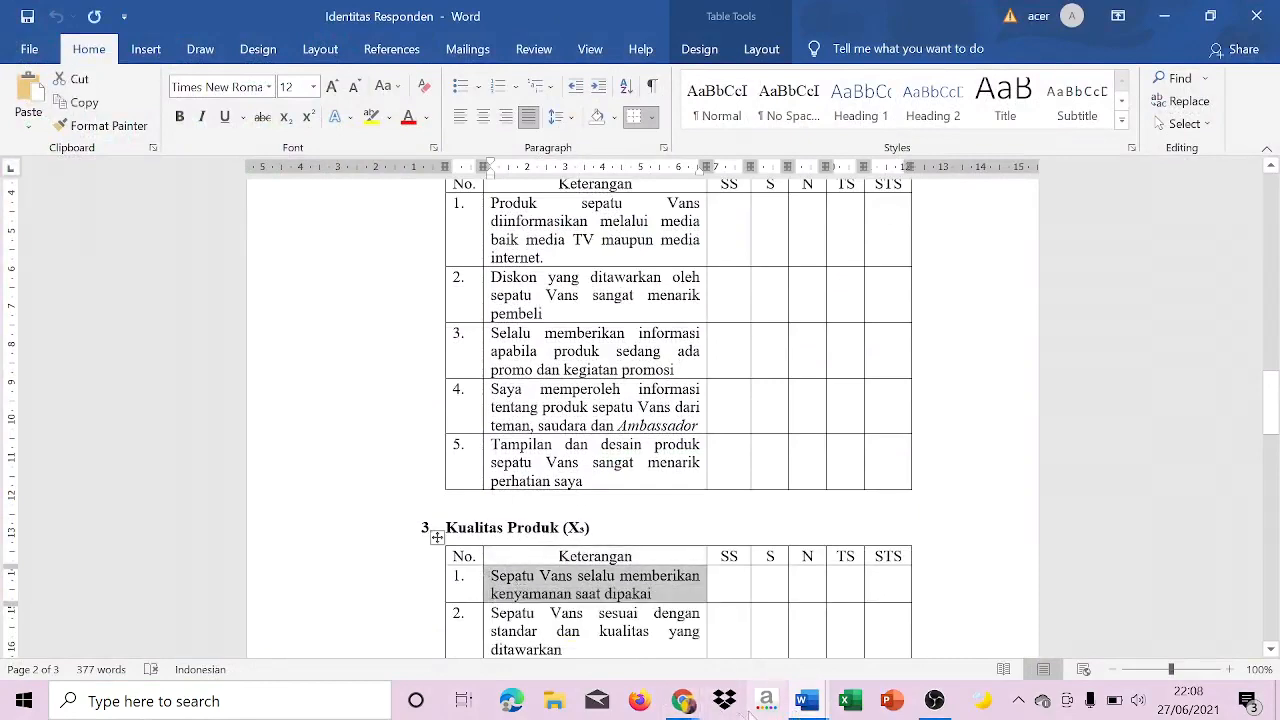
{"action": "mouse_move", "coordinate": [682, 703]}
{"action": "left_click", "coordinate": [790, 610]}
{"action": "left_click", "coordinate": [1054, 136]}
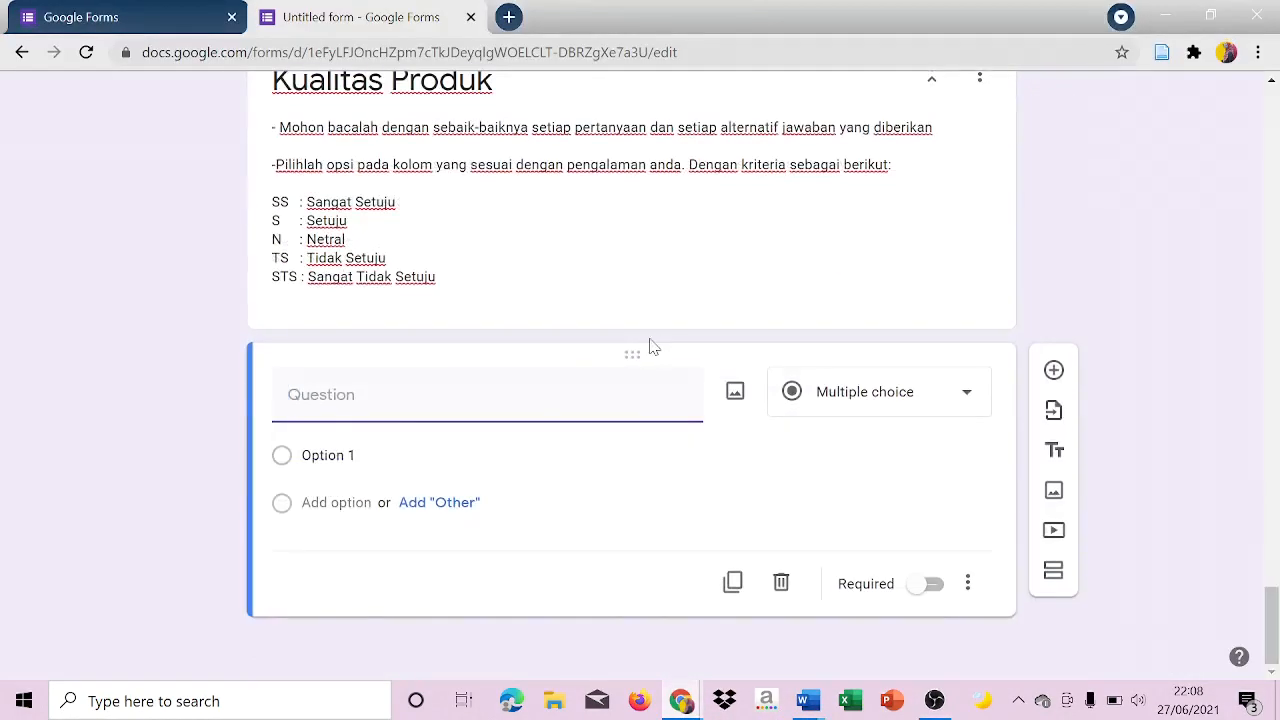
{"action": "key", "text": "ctrl+v"}
Set the first Kualitas Produk question to multiple choice with the options "SS", "S", "N", "TS" and "STS".
{"action": "left_click", "coordinate": [909, 390]}
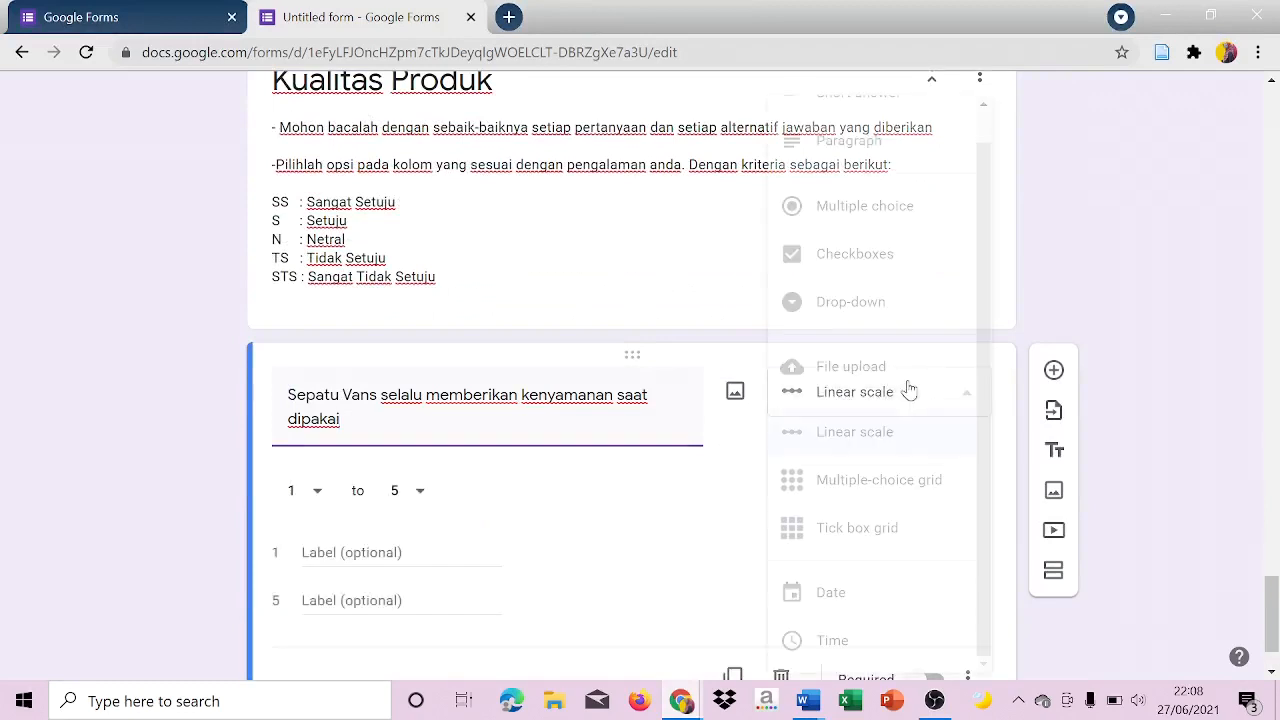
{"action": "left_click", "coordinate": [886, 206]}
{"action": "left_click", "coordinate": [320, 478]}
{"action": "type", "text": "SS"}
{"action": "key", "text": "Return"}
{"action": "type", "text": "S"}
{"action": "key", "text": "Return"}
{"action": "type", "text": "N"}
{"action": "key", "text": "Return"}
{"action": "type", "text": "TS"}
{"action": "key", "text": "Return"}
{"action": "type", "text": "STS"}
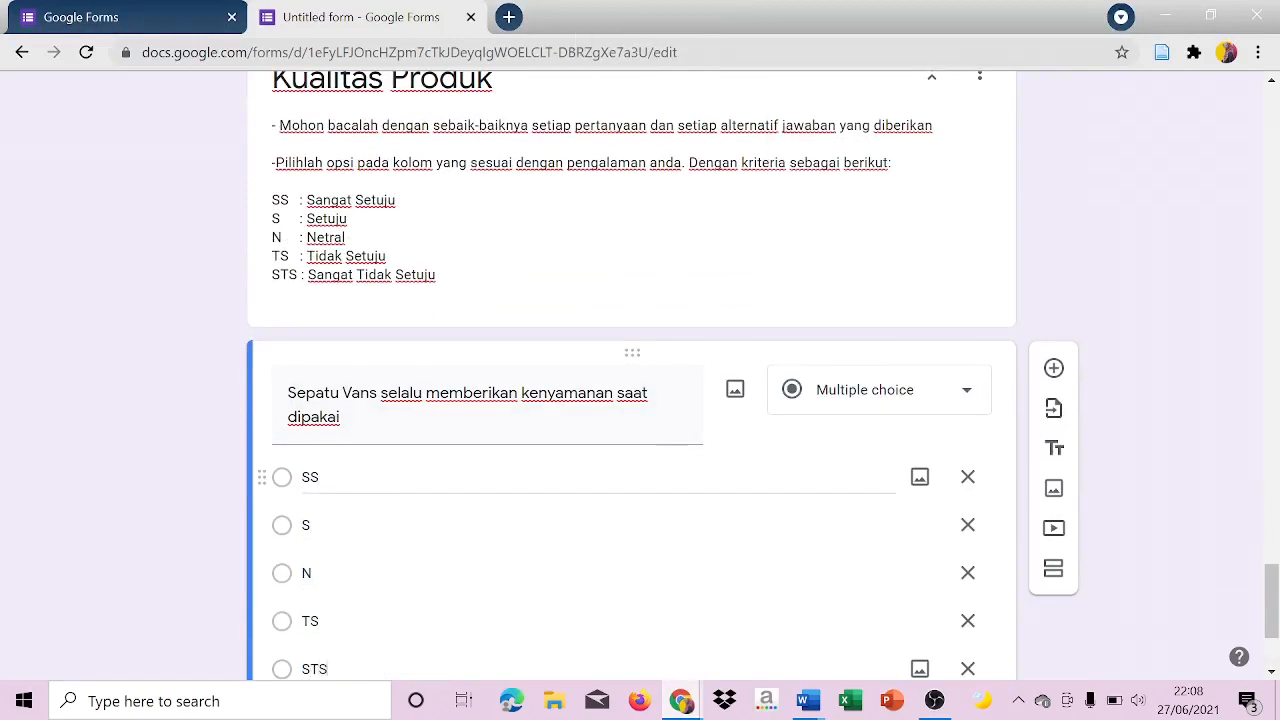
Add a second Kualitas Produk question with the statement "Sepatu Vans sesuai dengan standar dan kualitas yang ditawarkan" copied from the Identitas Responden Word document.
{"action": "left_click", "coordinate": [1024, 398]}
{"action": "mouse_move", "coordinate": [800, 712]}
{"action": "left_click", "coordinate": [787, 645]}
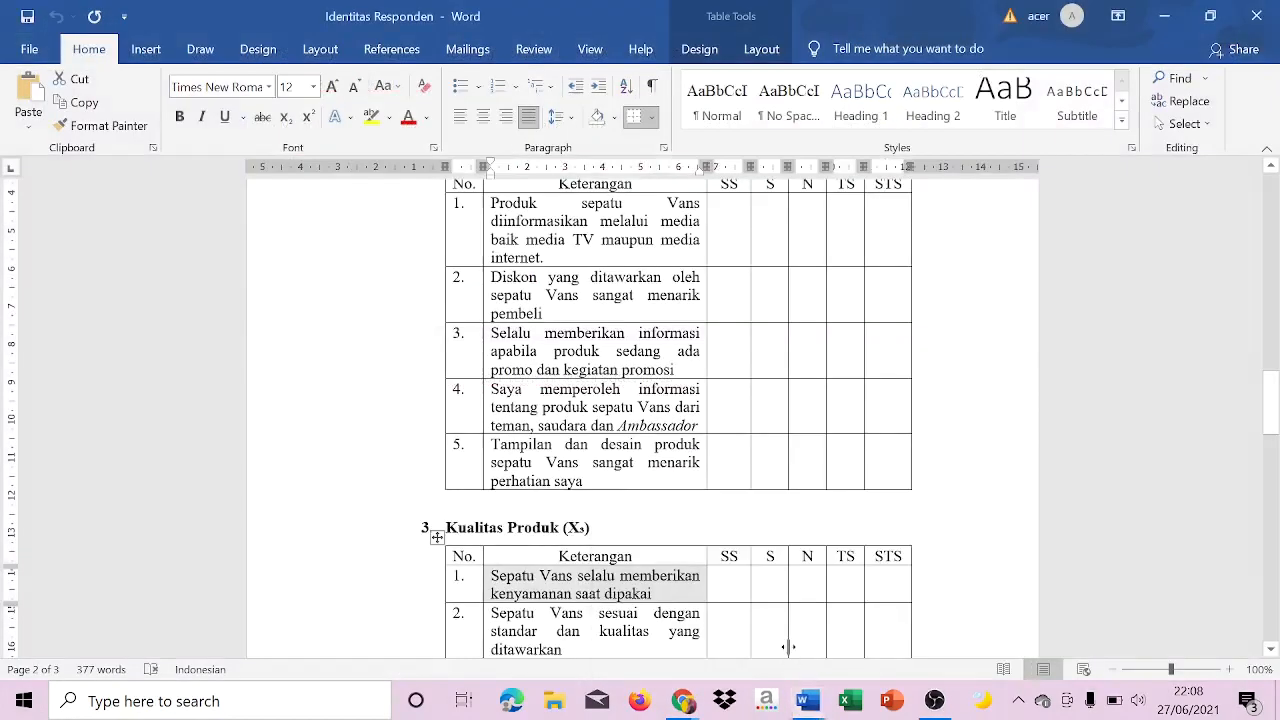
{"action": "left_click", "coordinate": [496, 616]}
{"action": "left_click", "coordinate": [483, 617]}
{"action": "key", "text": "ctrl+c"}
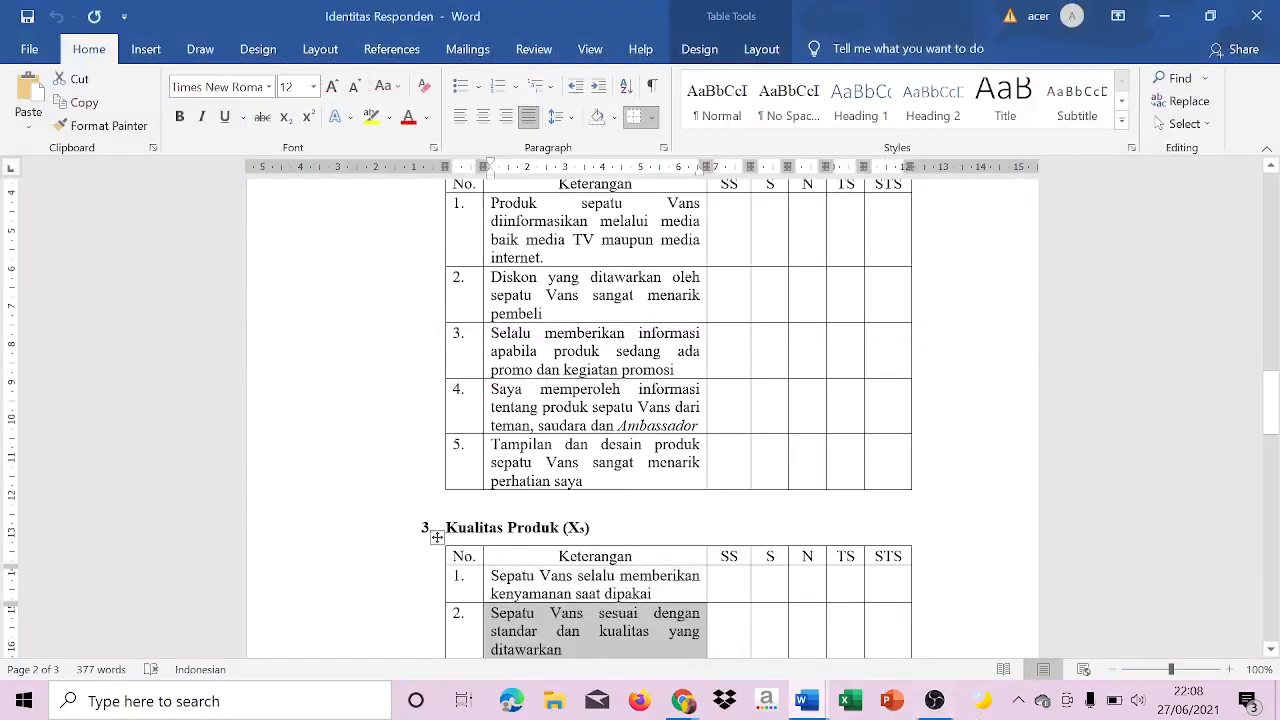
{"action": "left_click", "coordinate": [682, 701]}
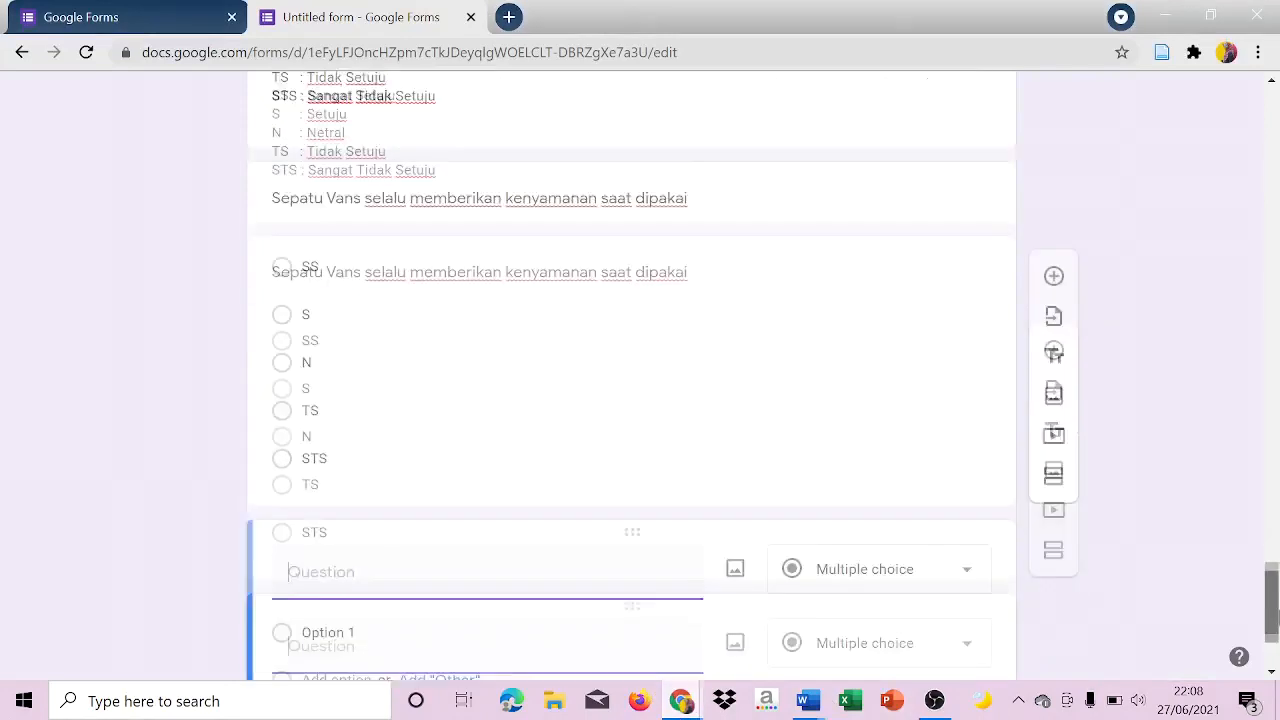
{"action": "key", "text": "ctrl+v"}
Set the second Kualitas Produk question to multiple choice with the options "SS", "S", "N", "TS" and "STS".
{"action": "left_click", "coordinate": [910, 408]}
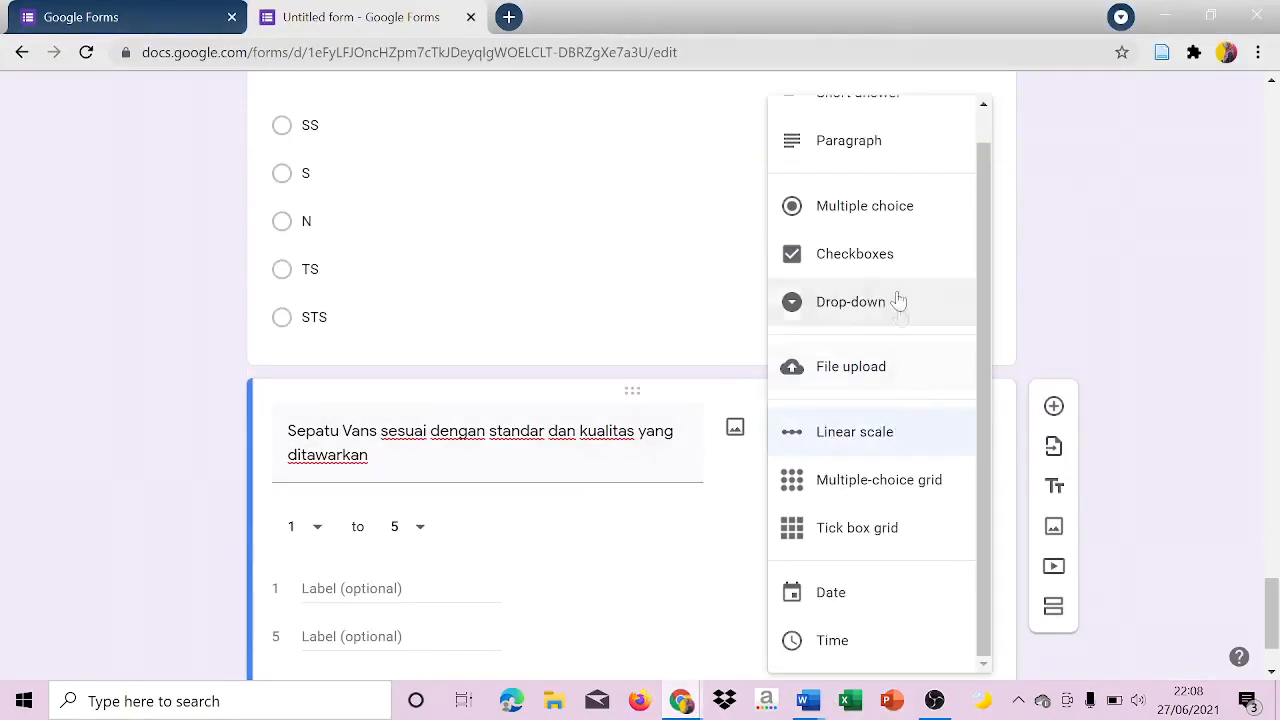
{"action": "left_click", "coordinate": [882, 203]}
{"action": "type", "text": "SS"}
{"action": "key", "text": "Return"}
{"action": "type", "text": "S"}
{"action": "key", "text": "Return"}
{"action": "type", "text": "N"}
{"action": "key", "text": "Return"}
{"action": "type", "text": "TS"}
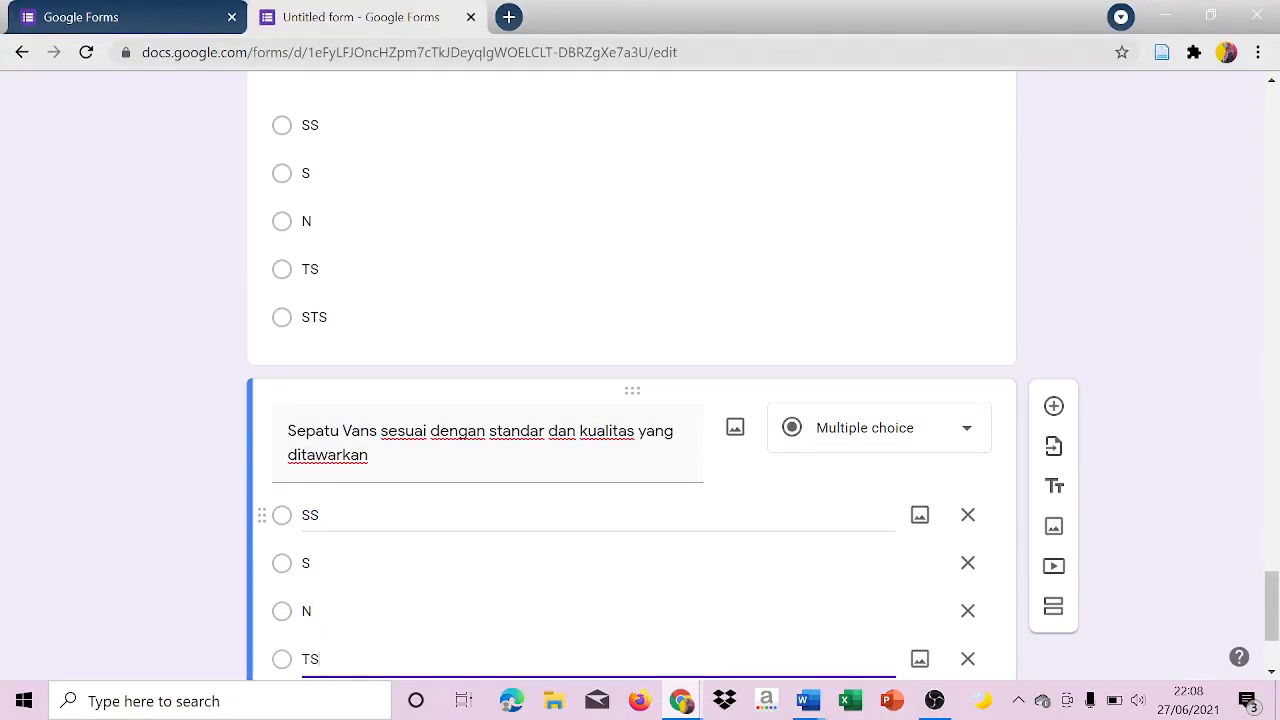
{"action": "key", "text": "Return"}
{"action": "type", "text": "STS"}
Add a section after the second Kualitas Produk question and consult the purchase decision statements in the Identitas Responden Word document.
{"action": "left_click_drag", "start_coordinate": [1272, 616], "coordinate": [1273, 642]}
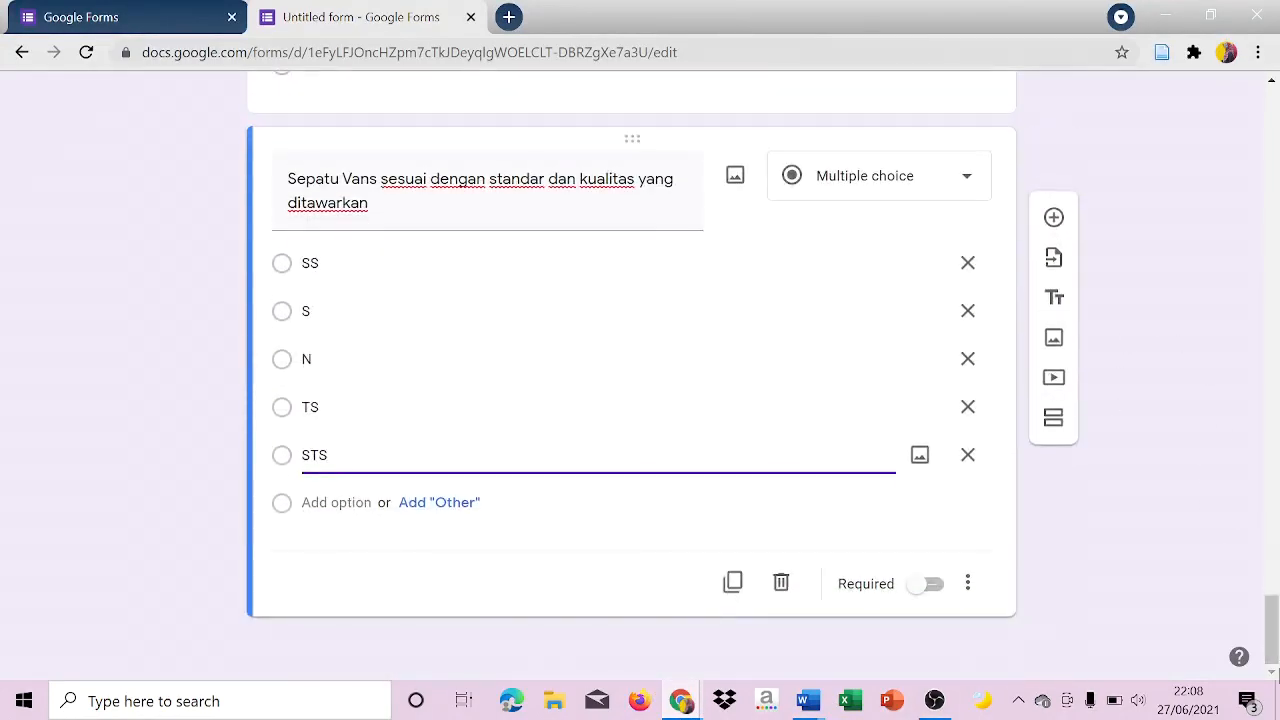
{"action": "left_click", "coordinate": [1055, 417]}
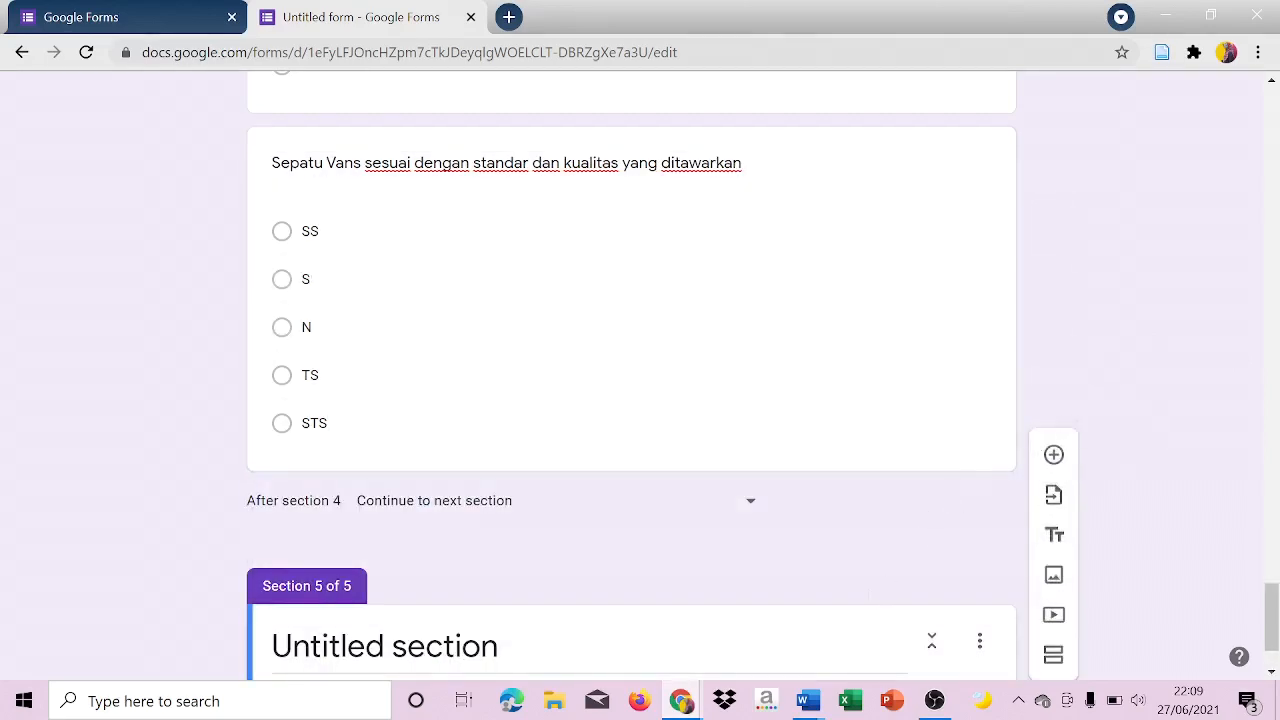
{"action": "mouse_move", "coordinate": [681, 700]}
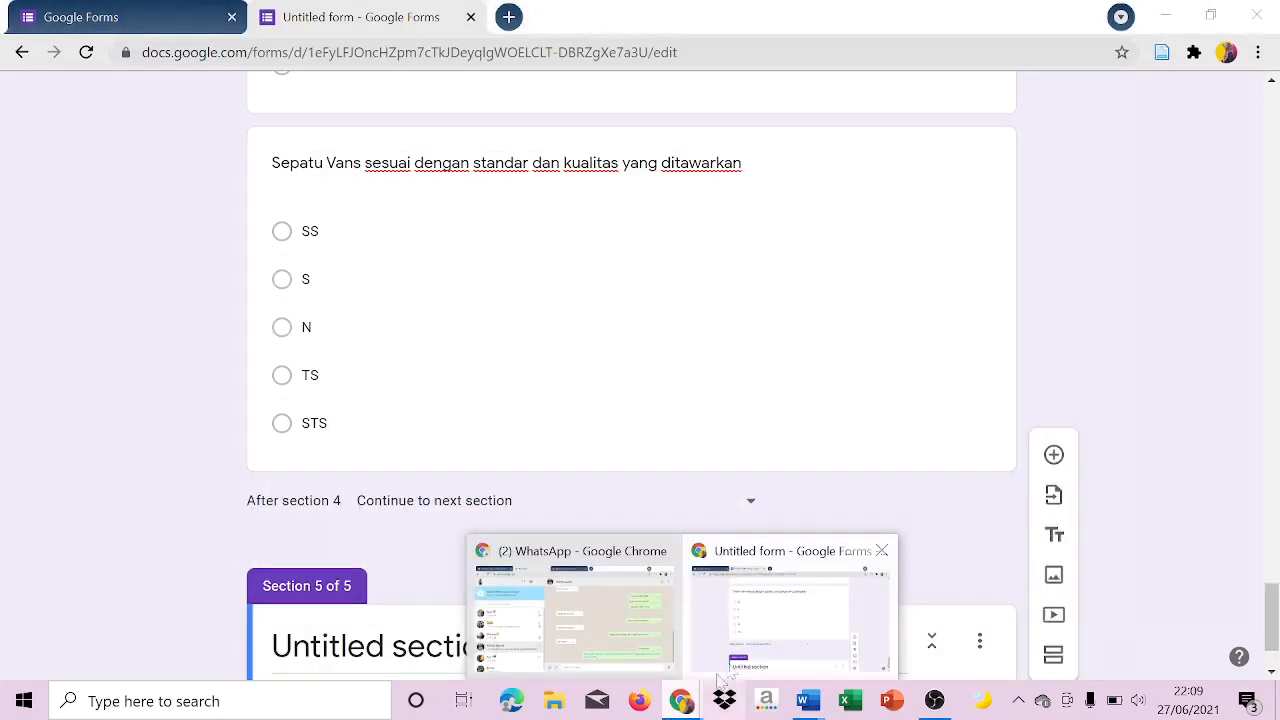
{"action": "mouse_move", "coordinate": [808, 700]}
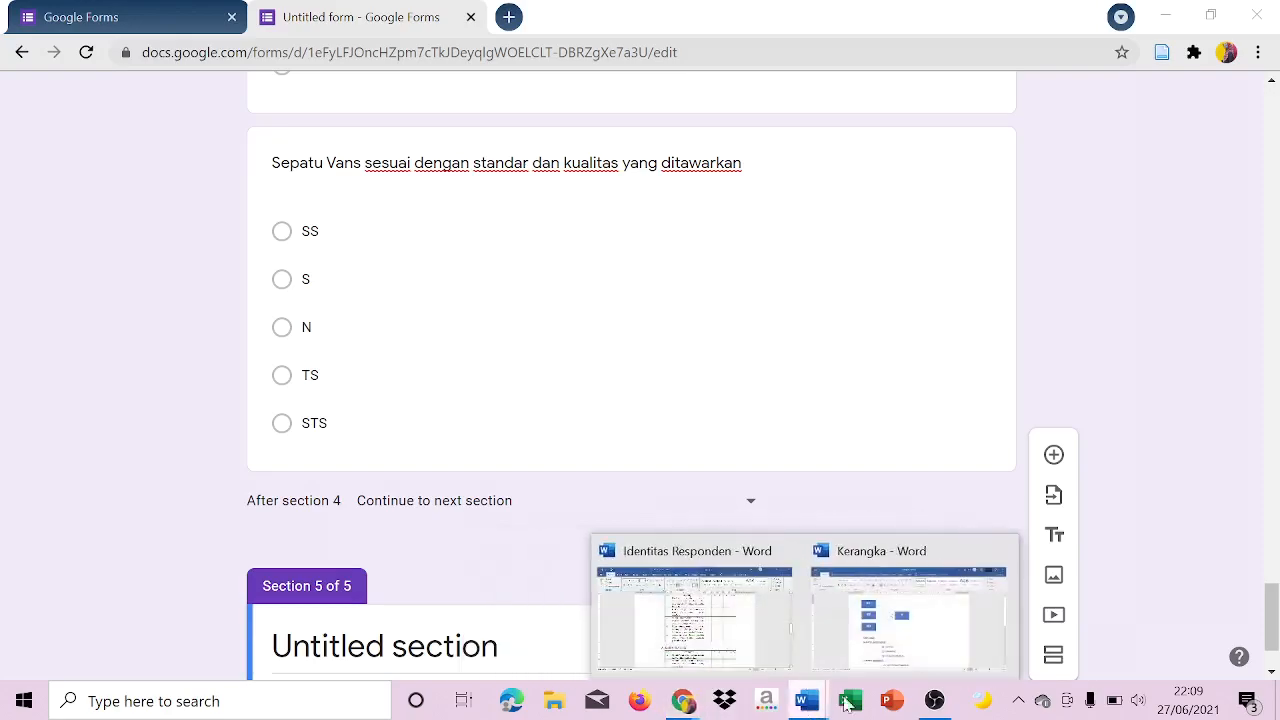
{"action": "left_click", "coordinate": [757, 632]}
{"action": "left_click_drag", "start_coordinate": [1271, 402], "coordinate": [1271, 517]}
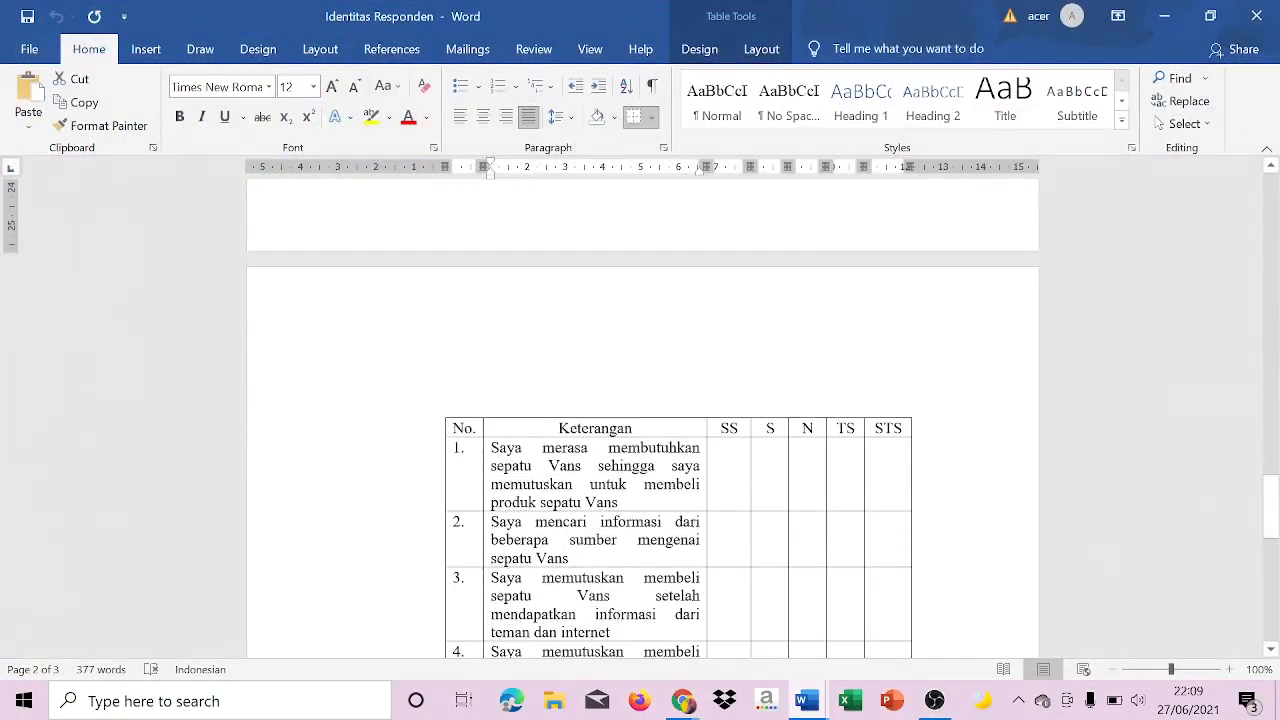
{"action": "mouse_move", "coordinate": [686, 700]}
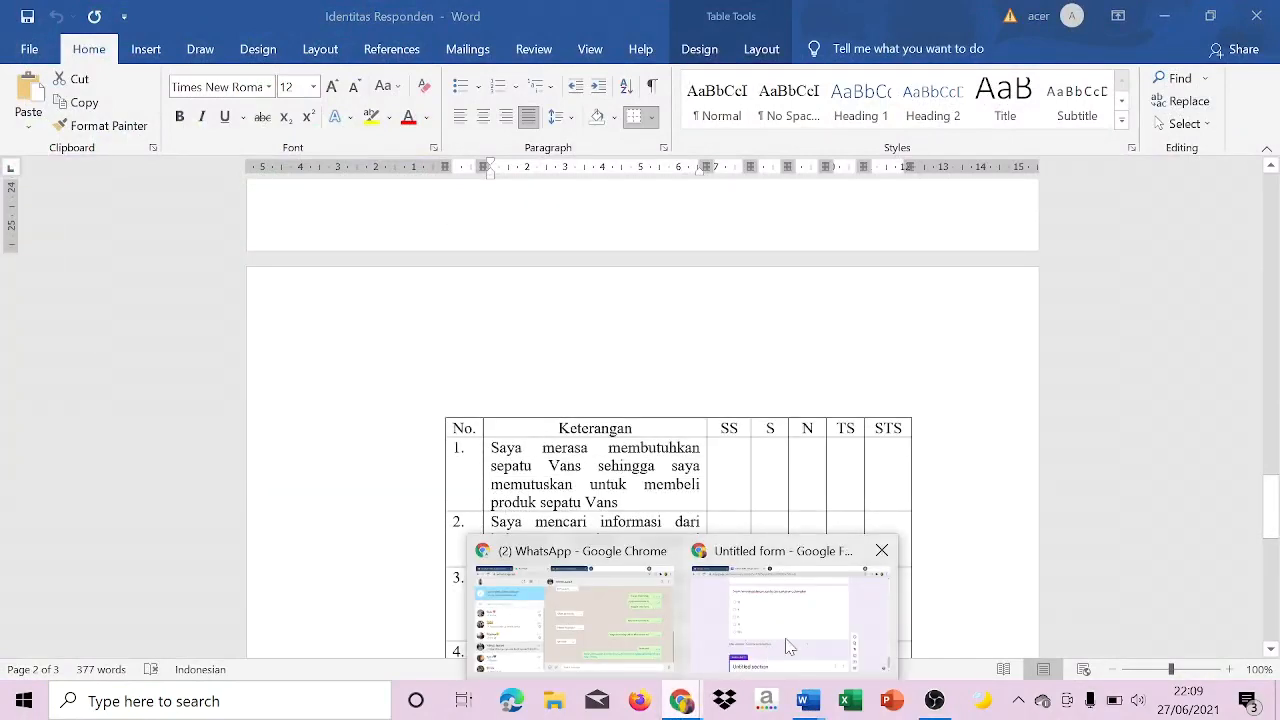
{"action": "left_click", "coordinate": [790, 645]}
Title the new fifth section "Keputusan Pembelian".
{"action": "left_click", "coordinate": [440, 646]}
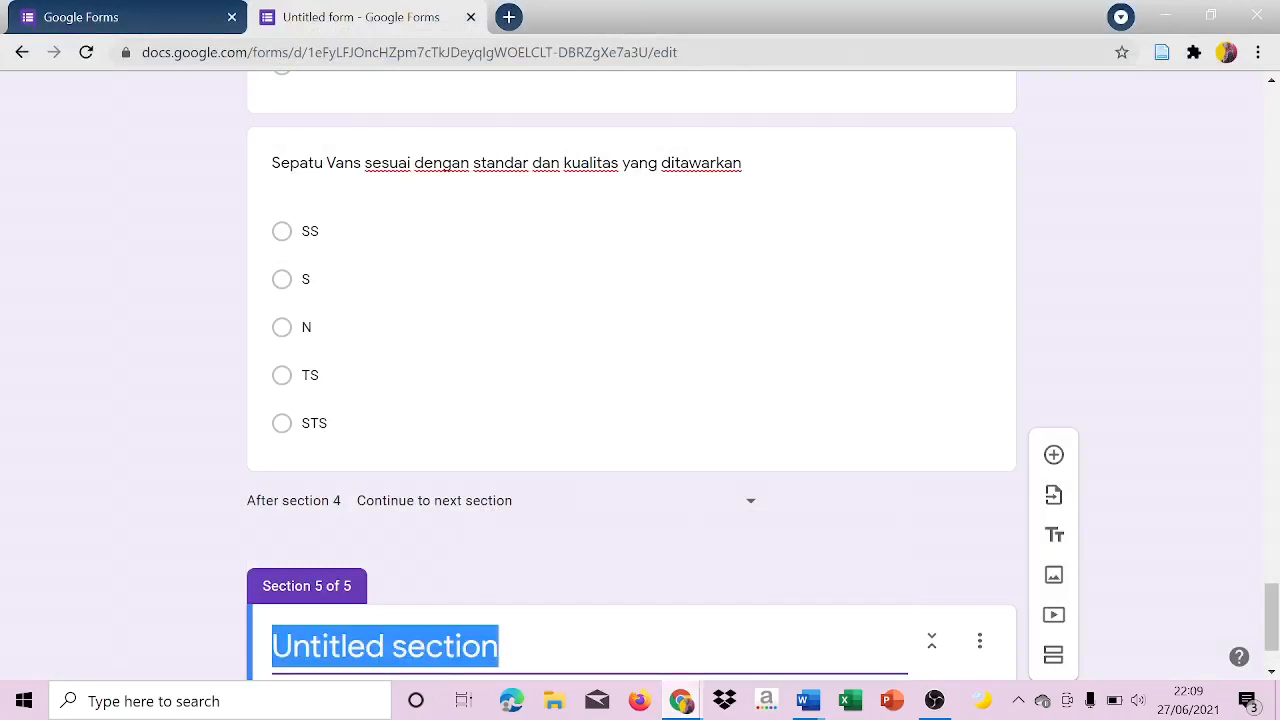
{"action": "key", "text": "Caps_Lock"}
{"action": "type", "text": "kE"}
{"action": "key", "text": "BackSpace"}
{"action": "key", "text": "BackSpace"}
{"action": "type", "text": "K"}
{"action": "key", "text": "Caps_Lock"}
{"action": "type", "text": "epurusa"}
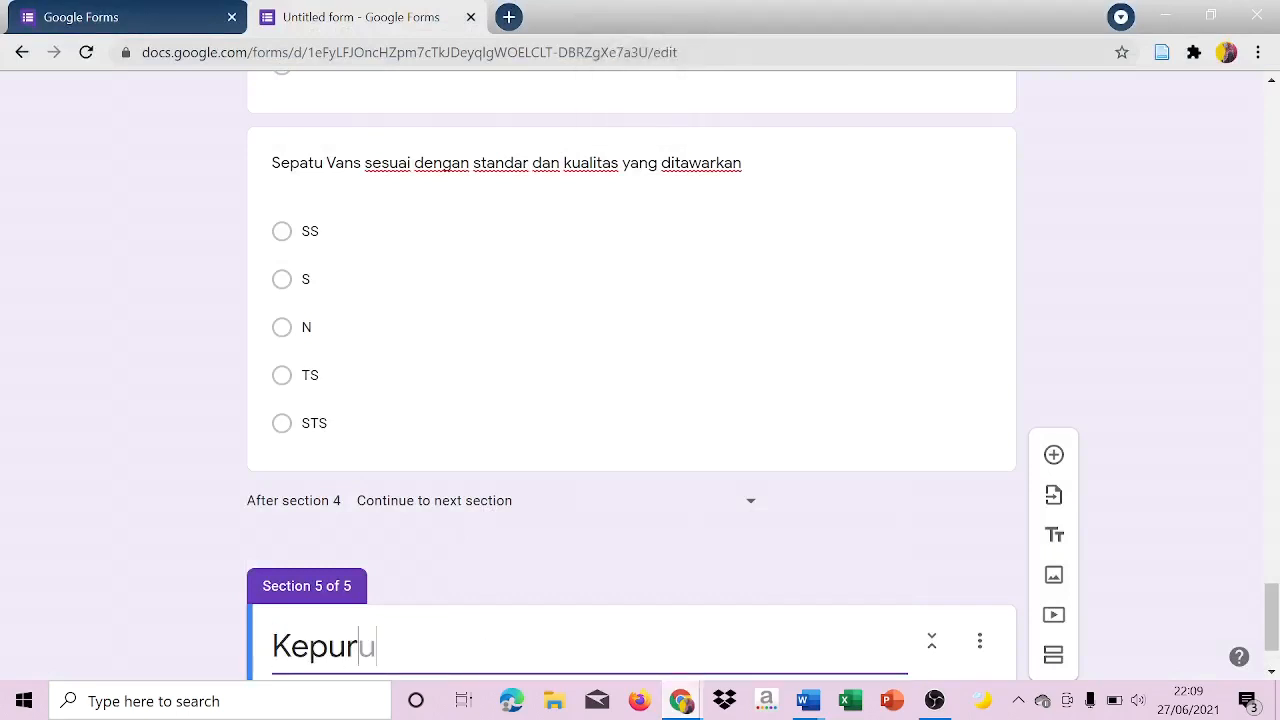
{"action": "key", "text": "BackSpace"}
{"action": "key", "text": "BackSpace"}
{"action": "key", "text": "BackSpace"}
{"action": "type", "text": "tusab"}
{"action": "key", "text": "Caps_Lock"}
{"action": "key", "text": "BackSpace"}
{"action": "type", "text": "N"}
{"action": "key", "text": "Caps_Lock"}
{"action": "key", "text": "BackSpace"}
{"action": "type", "text": "n Pembelian"}
Copy the Kualitas Produk section's description with the instructions and SS–STS criteria into the Keputusan Pembelian section's description.
{"action": "scroll", "coordinate": [632, 375], "scroll_direction": "up", "scroll_amount": 5}
{"action": "left_click", "coordinate": [440, 217]}
{"action": "key", "text": "ctrl+a"}
{"action": "key", "text": "ctrl+c"}
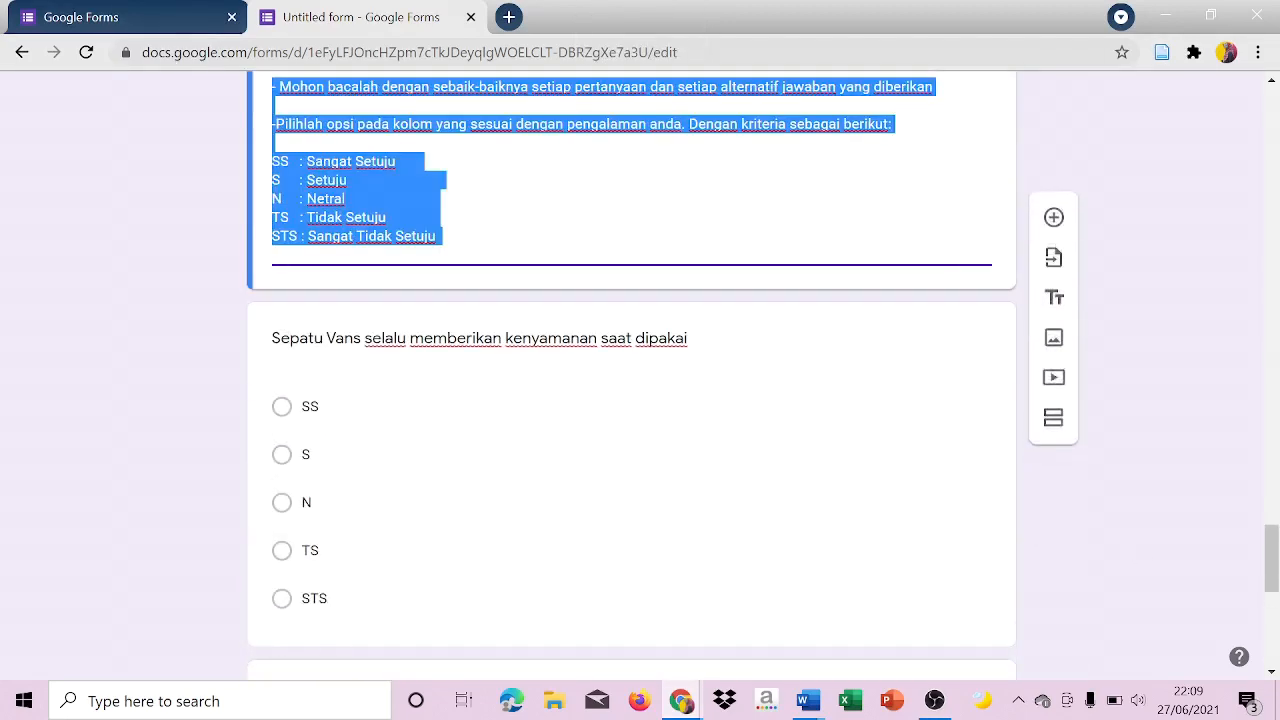
{"action": "left_click_drag", "start_coordinate": [1271, 545], "coordinate": [1271, 636]}
{"action": "left_click", "coordinate": [440, 576]}
{"action": "key", "text": "ctrl+v"}
Add a Keputusan Pembelian question with the Word statement "Saya merasa membutuhkan sepatu Vans sehingga saya memutuskan untuk membeli produk sepatu Vans".
{"action": "left_click", "coordinate": [1054, 316]}
{"action": "mouse_move", "coordinate": [808, 700]}
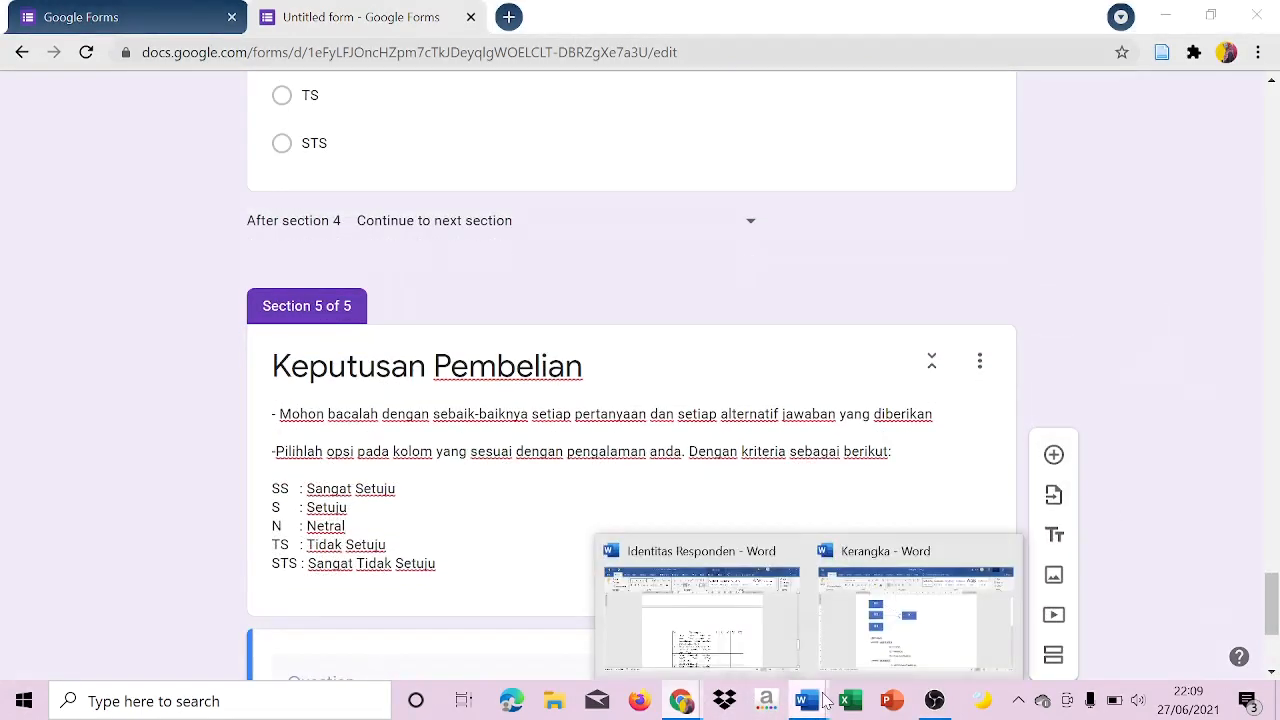
{"action": "left_click", "coordinate": [742, 640]}
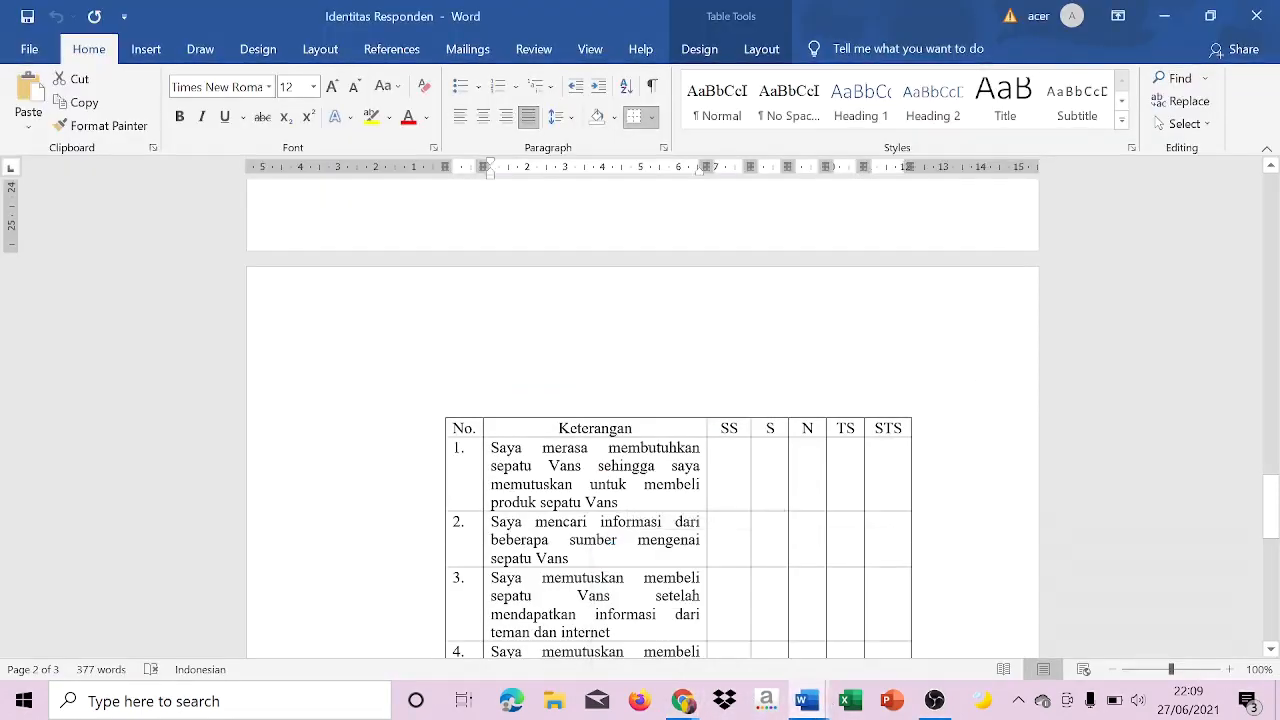
{"action": "left_click", "coordinate": [483, 467]}
{"action": "key", "text": "ctrl+c"}
{"action": "mouse_move", "coordinate": [683, 700]}
{"action": "left_click", "coordinate": [725, 636]}
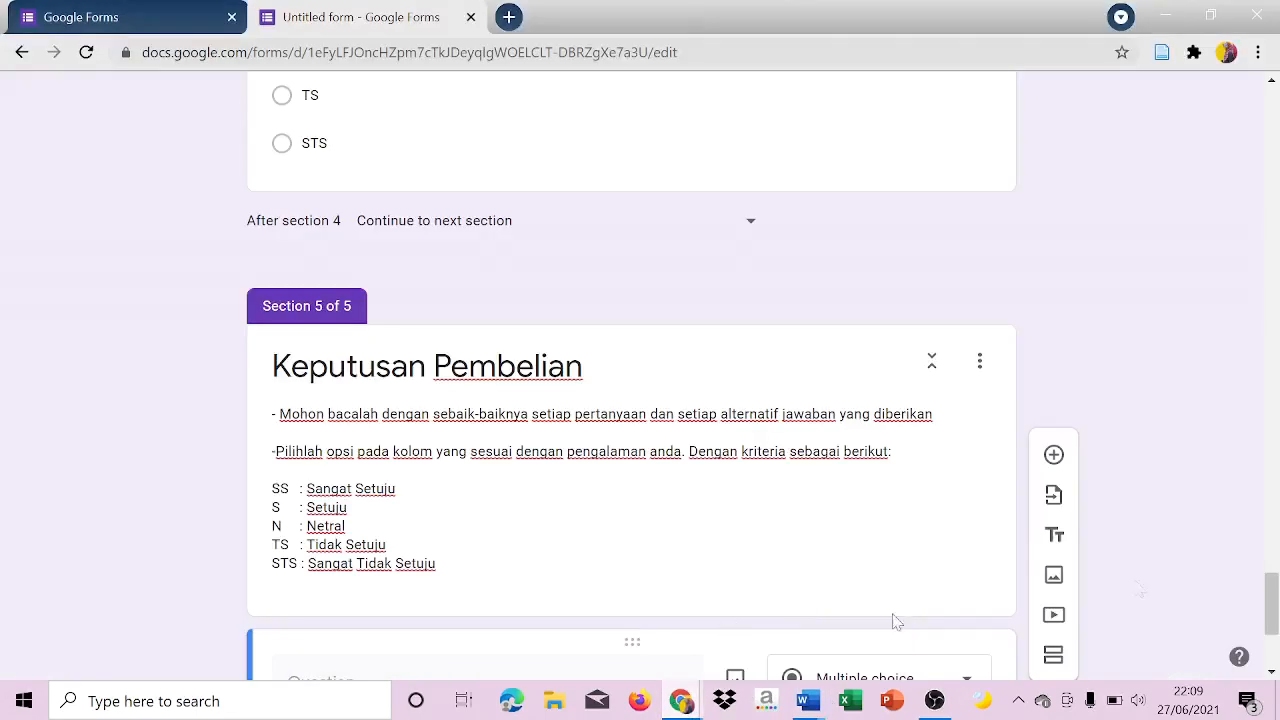
{"action": "scroll", "coordinate": [725, 636], "scroll_direction": "down", "scroll_amount": 3}
{"action": "key", "text": "ctrl+v"}
Set the first Keputusan Pembelian question to multiple choice with the options "SS", "S", "N", "TS" and "STS".
{"action": "left_click", "coordinate": [883, 393]}
{"action": "left_click", "coordinate": [931, 200]}
{"action": "key", "text": "Caps_Lock"}
{"action": "type", "text": "SS"}
{"action": "key", "text": "Return"}
{"action": "type", "text": "S"}
{"action": "key", "text": "Return"}
{"action": "type", "text": "N"}
{"action": "key", "text": "Return"}
{"action": "type", "text": "TS"}
{"action": "key", "text": "Return"}
{"action": "type", "text": "STS"}
Add a second Keputusan Pembelian question with the statement "Saya mencari informasi dari beberapa sumber mengenai sepatu Vans" copied from the Word document.
{"action": "left_click", "coordinate": [1053, 217]}
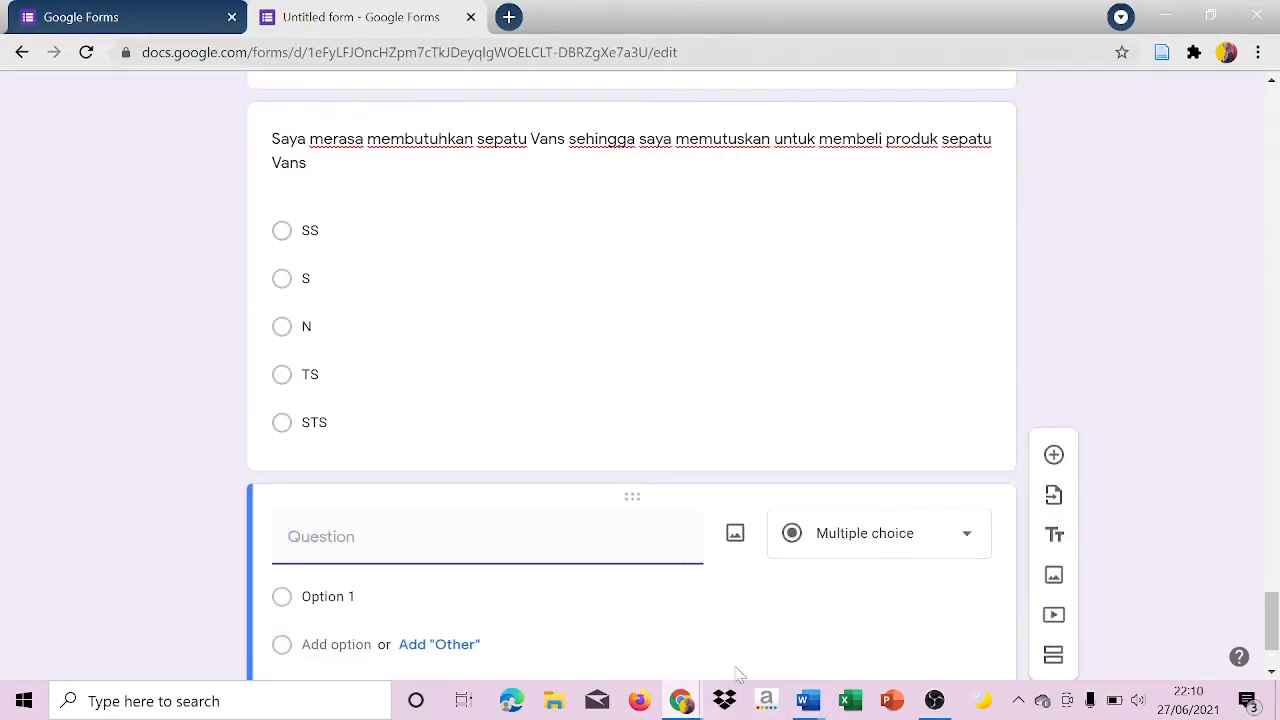
{"action": "left_click", "coordinate": [803, 710]}
{"action": "left_click", "coordinate": [740, 605]}
{"action": "left_click", "coordinate": [484, 538]}
{"action": "key", "text": "ctrl+c"}
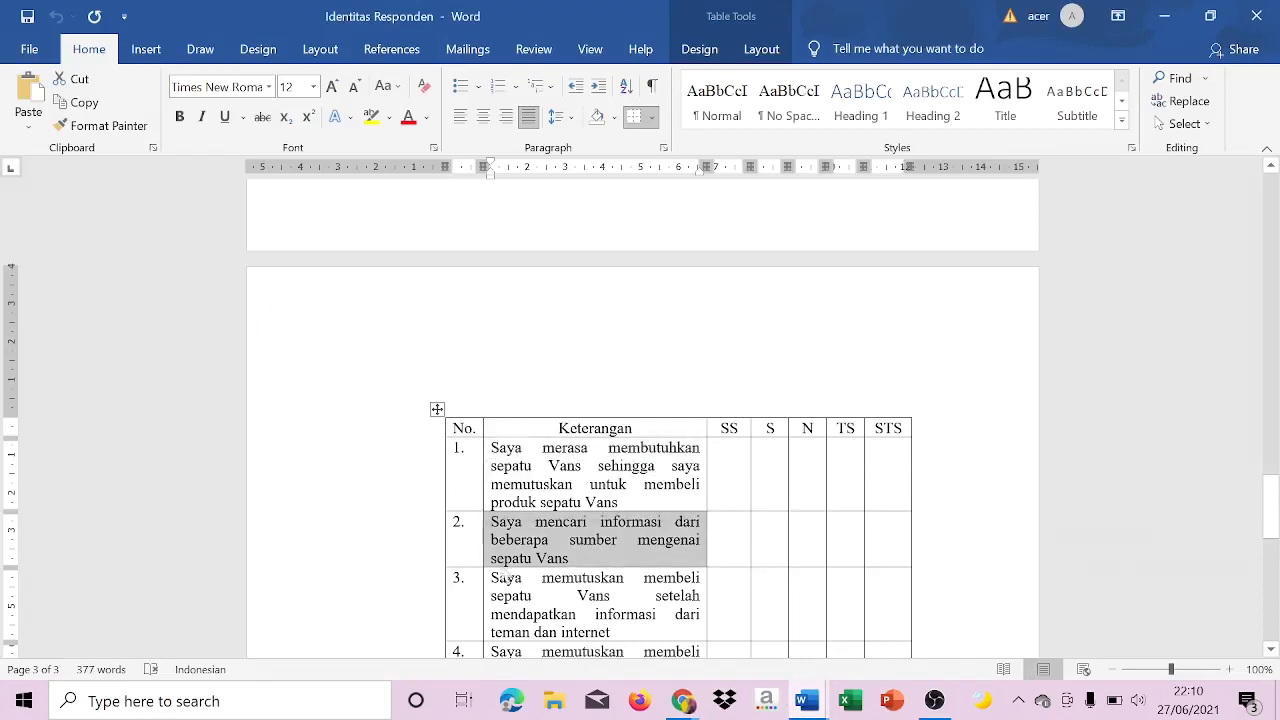
{"action": "left_click", "coordinate": [682, 702]}
{"action": "left_click", "coordinate": [603, 636]}
{"action": "left_click", "coordinate": [682, 702]}
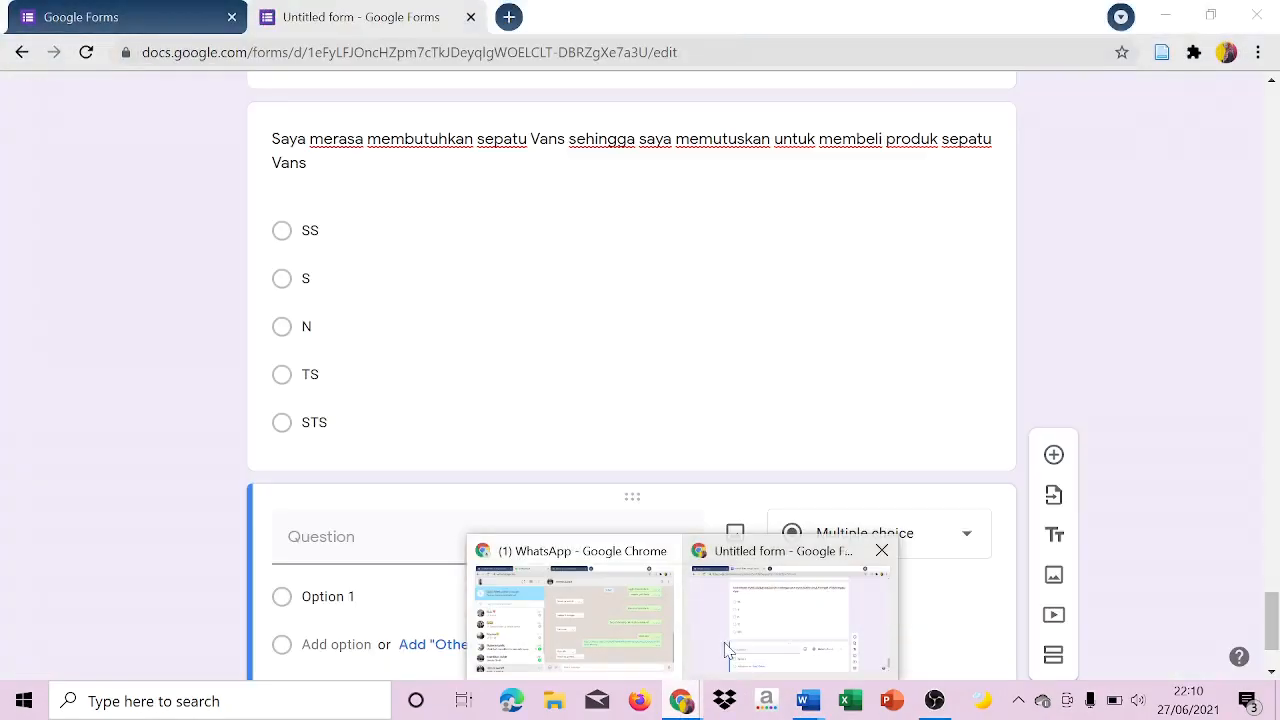
{"action": "left_click", "coordinate": [728, 650]}
{"action": "key", "text": "ctrl+v"}
Set the second Keputusan Pembelian question to multiple choice with the options "SS", "S", "N", "TS" and "STS".
{"action": "left_click", "coordinate": [840, 535]}
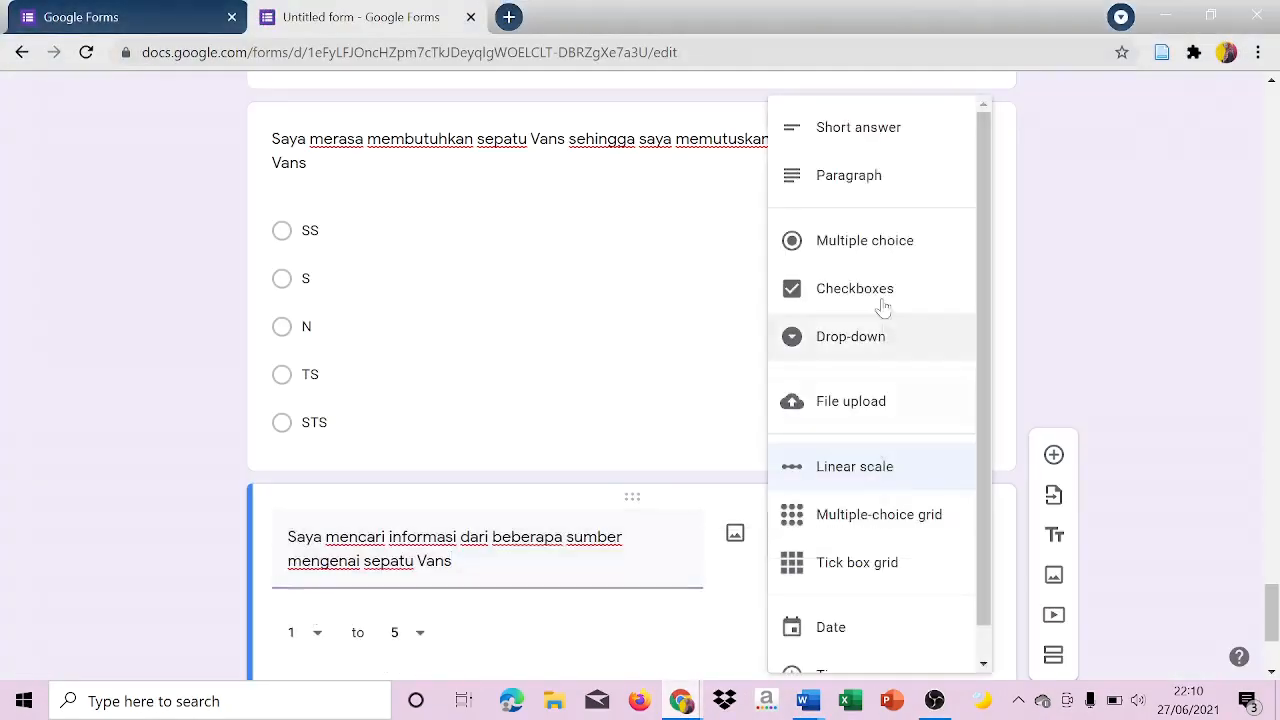
{"action": "left_click", "coordinate": [866, 240]}
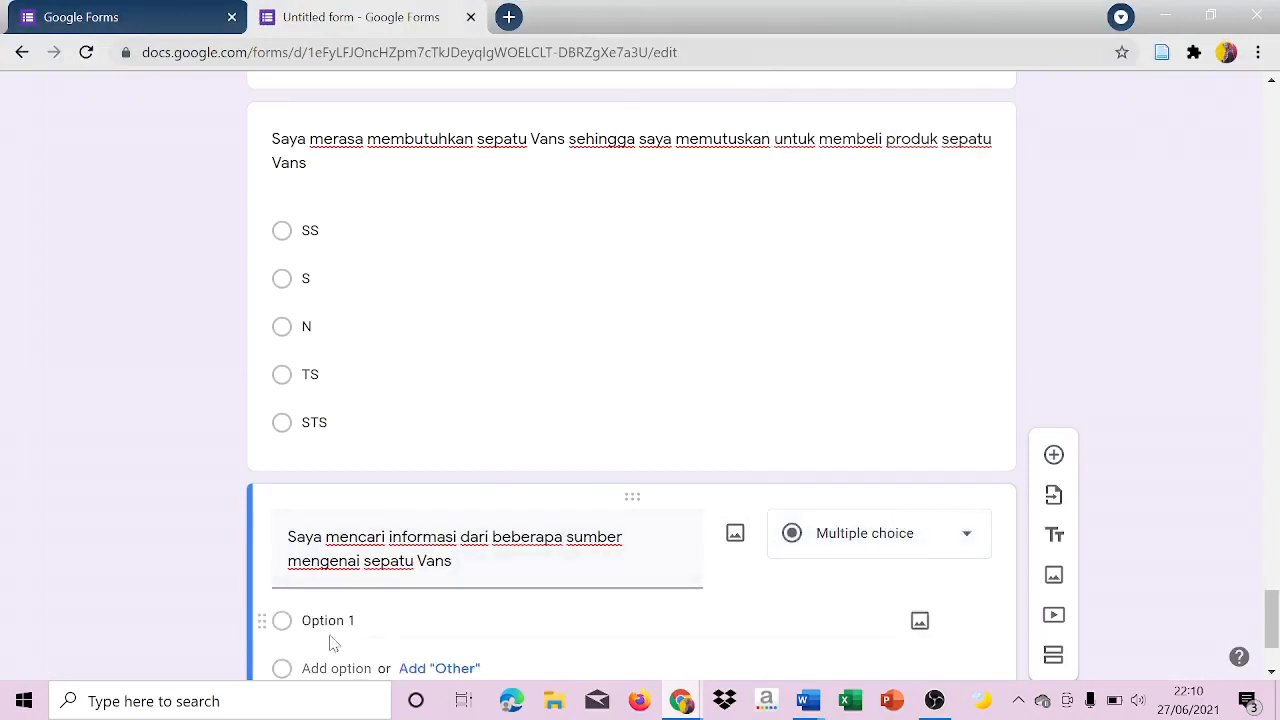
{"action": "left_click", "coordinate": [343, 627]}
{"action": "key", "text": "Caps_Lock"}
{"action": "type", "text": "ss"}
{"action": "key", "text": "Caps_Lock"}
{"action": "key", "text": "BackSpace"}
{"action": "key", "text": "BackSpace"}
{"action": "type", "text": "SS"}
{"action": "key", "text": "Return"}
{"action": "key", "text": "Return"}
{"action": "type", "text": "N"}
{"action": "key", "text": "Return"}
{"action": "type", "text": "ST"}
{"action": "key", "text": "BackSpace"}
{"action": "key", "text": "BackSpace"}
{"action": "type", "text": "TS"}
{"action": "key", "text": "Return"}
{"action": "type", "text": "STS"}
{"action": "left_click", "coordinate": [1204, 563]}
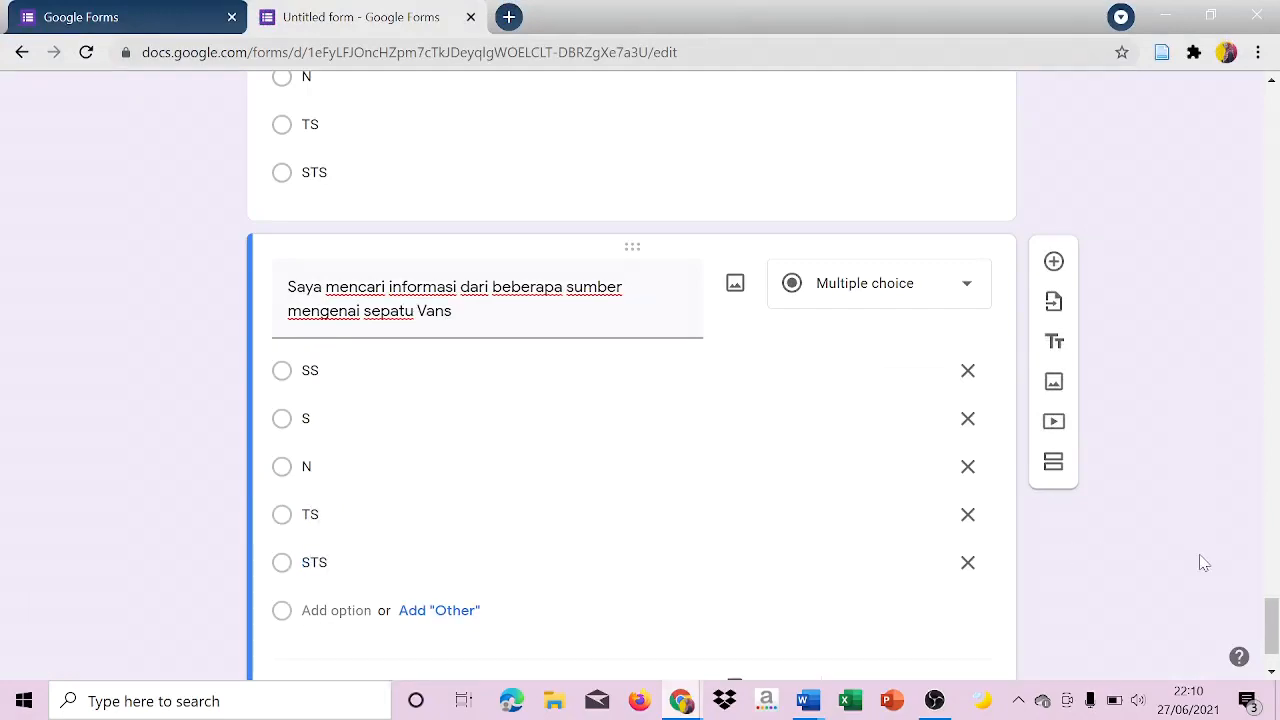
Send the finished form by email to the recipient's suggested address, keeping the default subject and message.
{"action": "left_click_drag", "start_coordinate": [1276, 632], "coordinate": [1273, 88]}
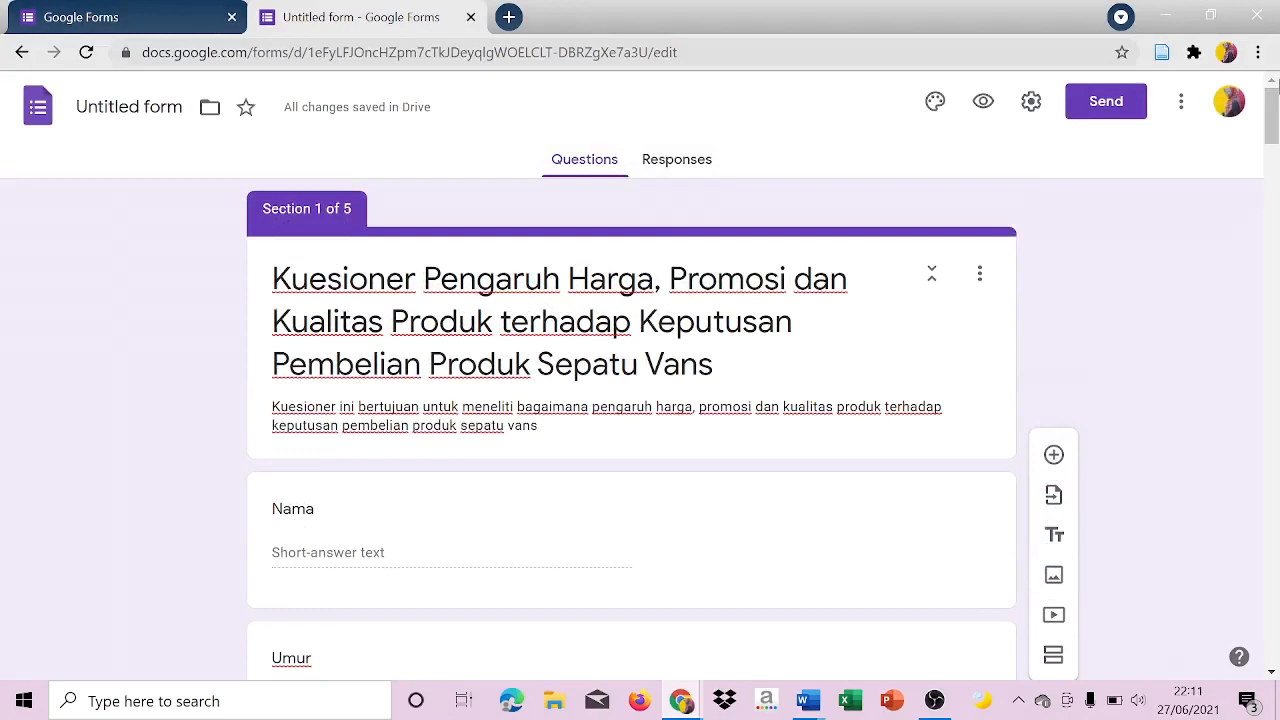
{"action": "left_click", "coordinate": [1133, 110]}
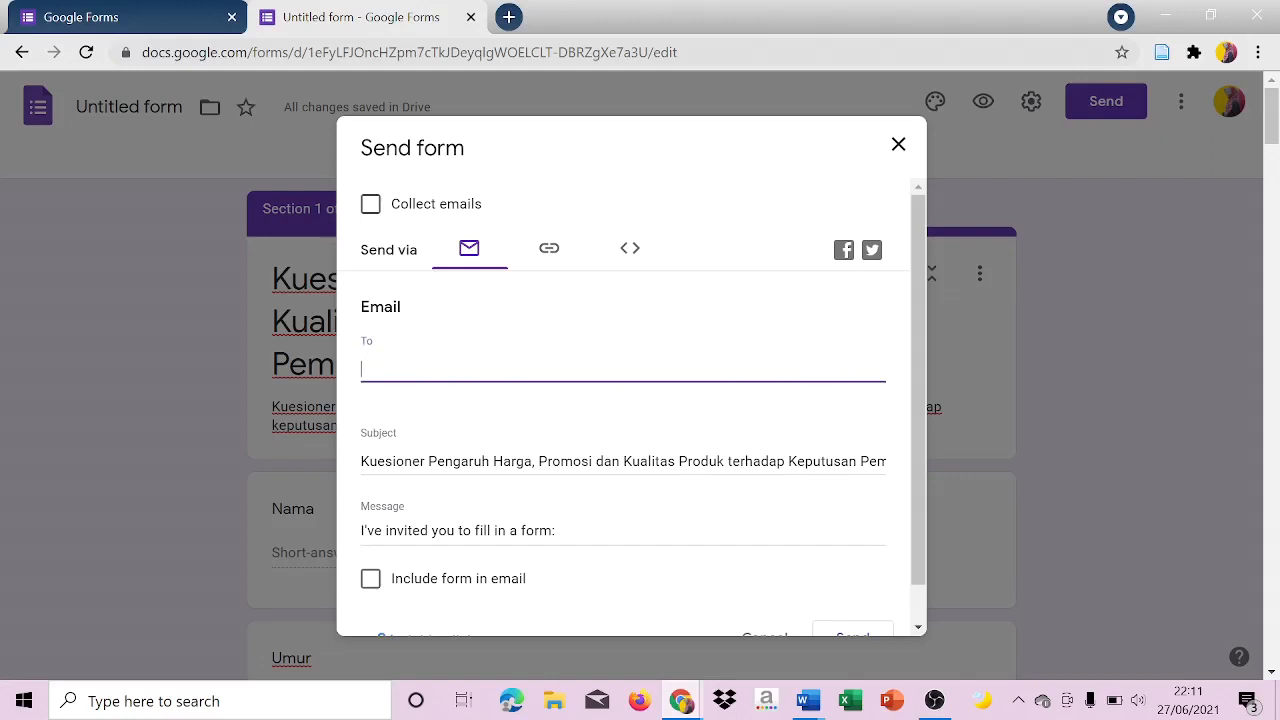
{"action": "key", "text": "Caps_Lock"}
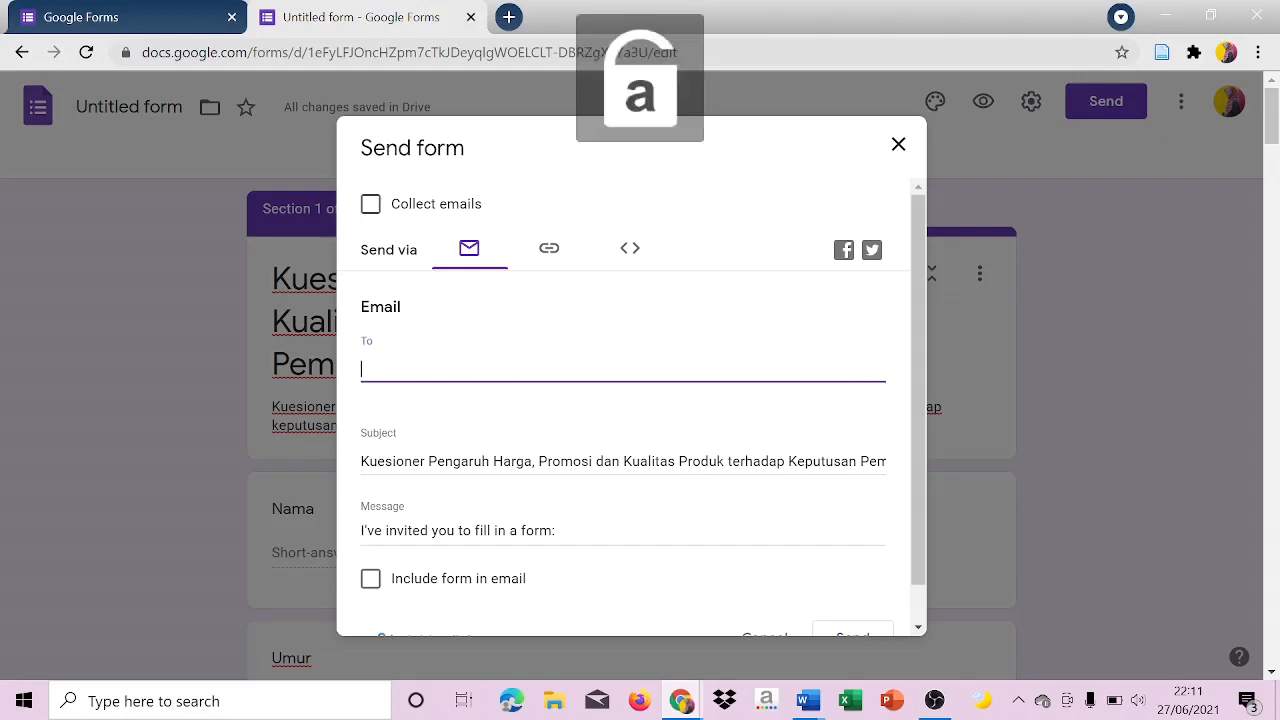
{"action": "type", "text": "kuri"}
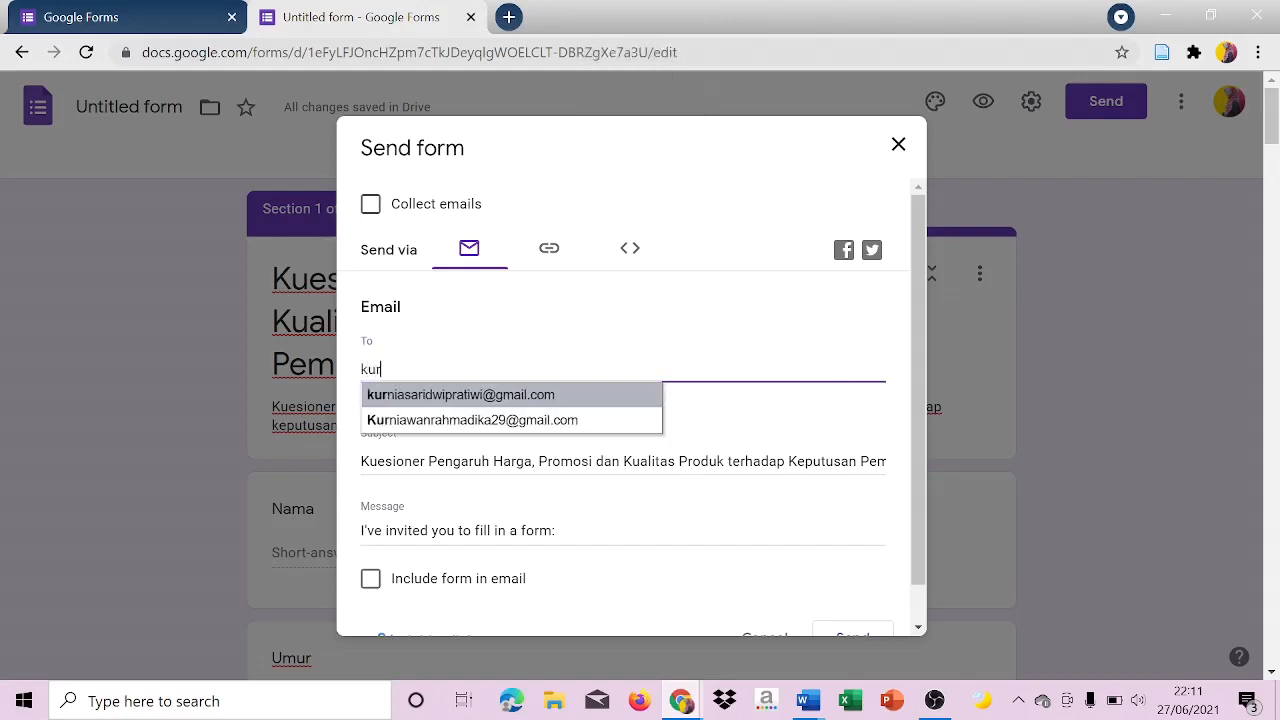
{"action": "key", "text": "BackSpace"}
{"action": "type", "text": "i"}
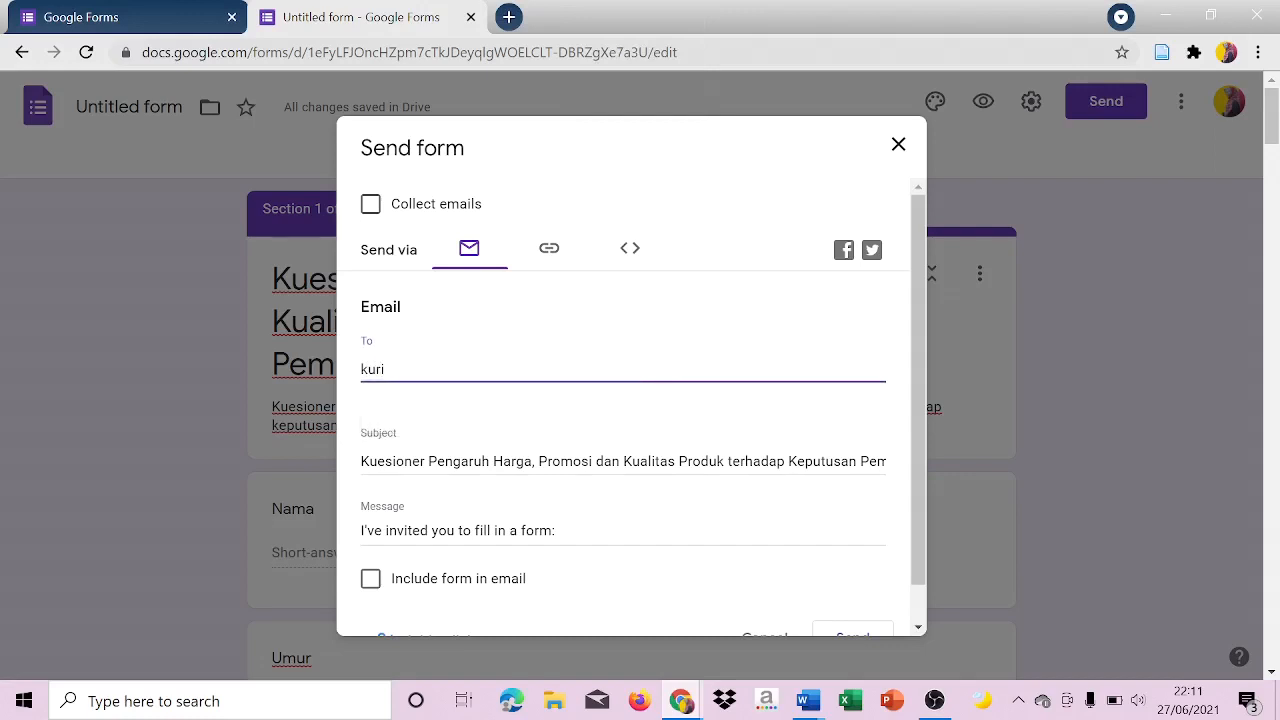
{"action": "key", "text": "BackSpace"}
{"action": "type", "text": "n"}
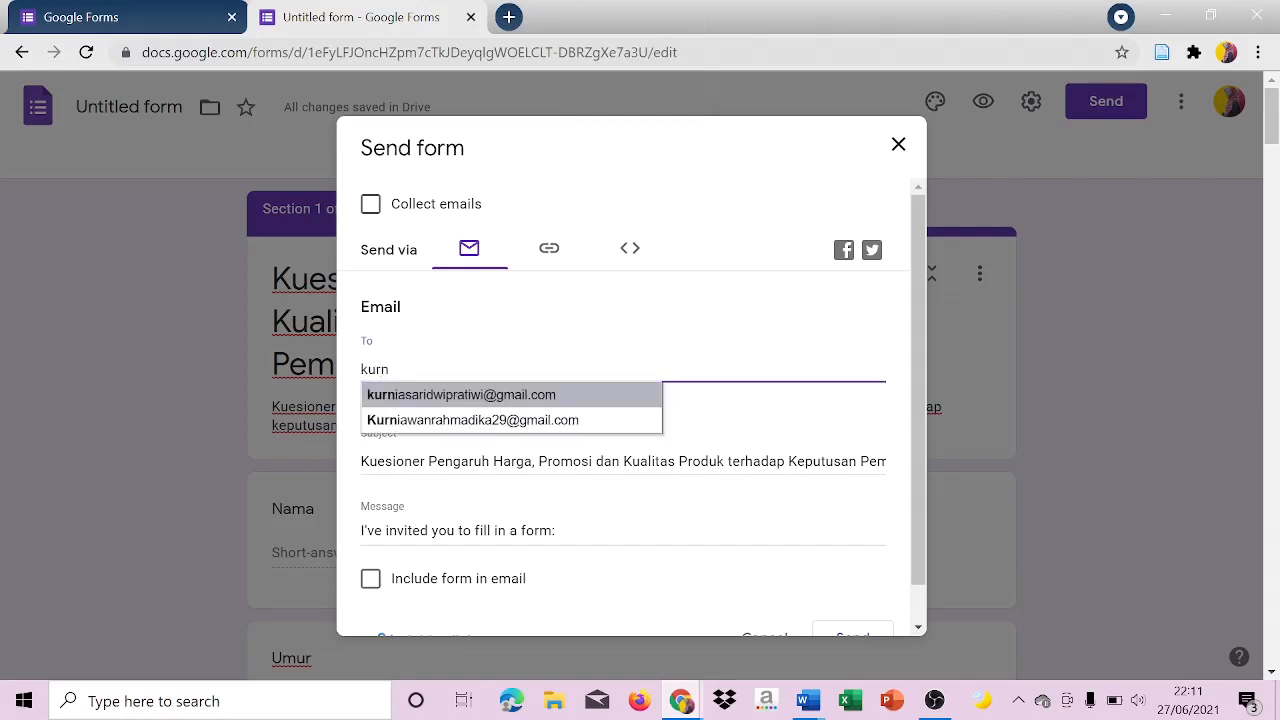
{"action": "left_click", "coordinate": [445, 400]}
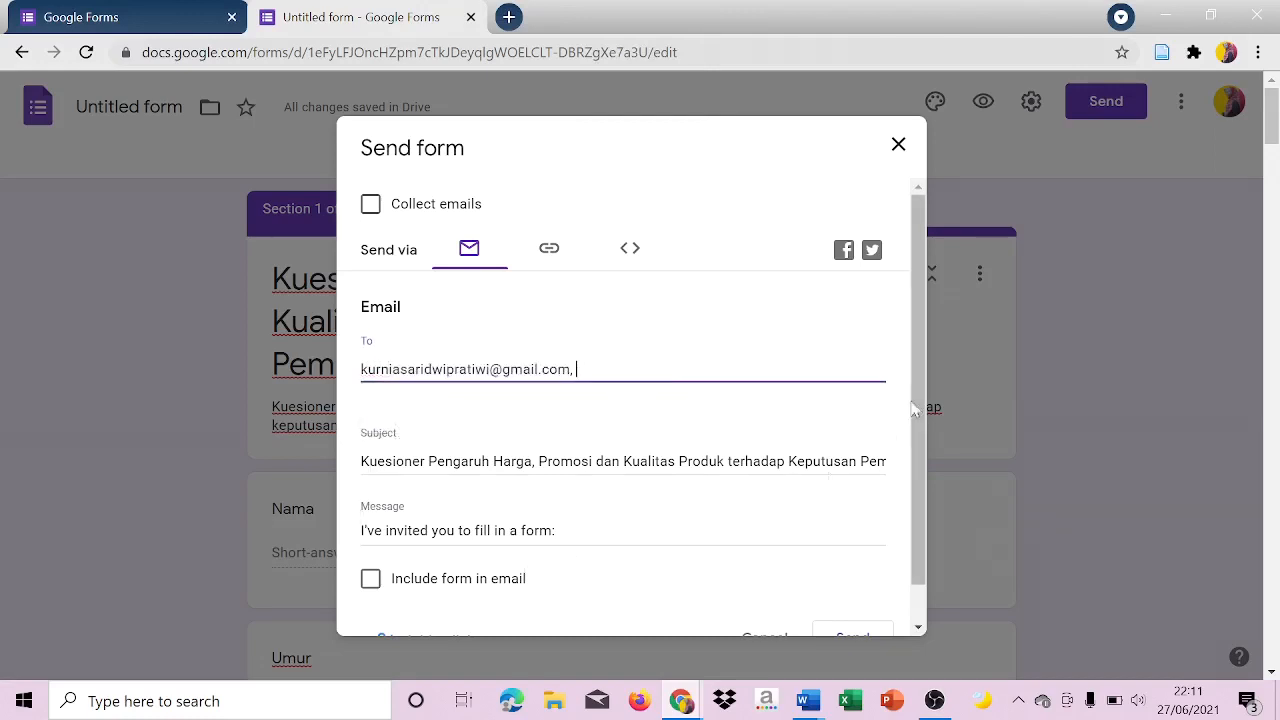
{"action": "left_click_drag", "start_coordinate": [923, 392], "coordinate": [914, 519]}
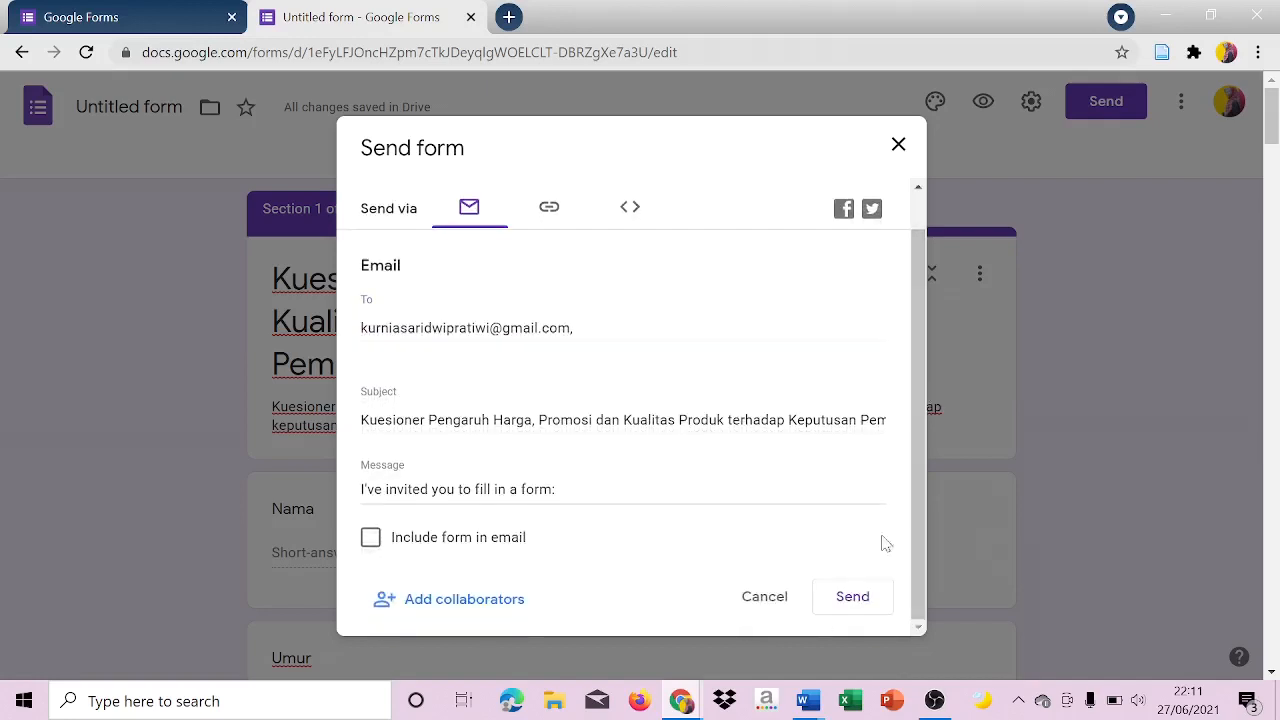
{"action": "left_click", "coordinate": [852, 598]}
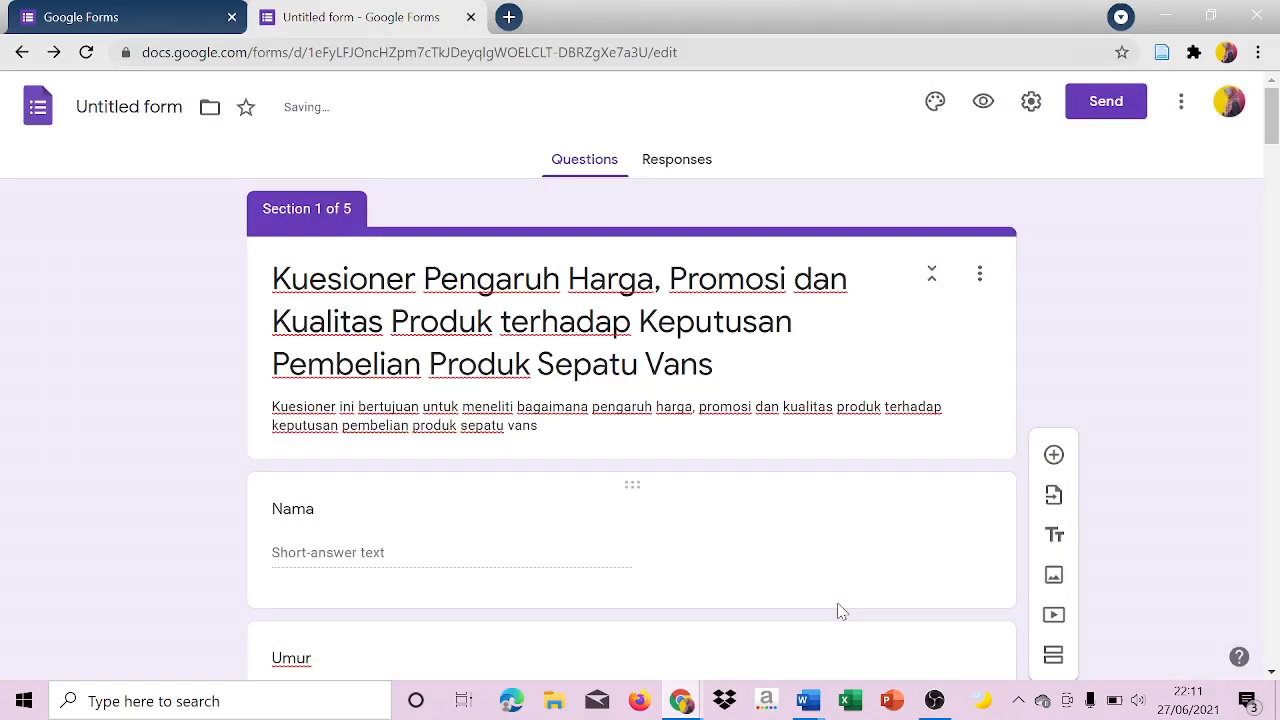
Copy the form's full, unshortened share link to the clipboard.
{"action": "left_click", "coordinate": [1104, 101]}
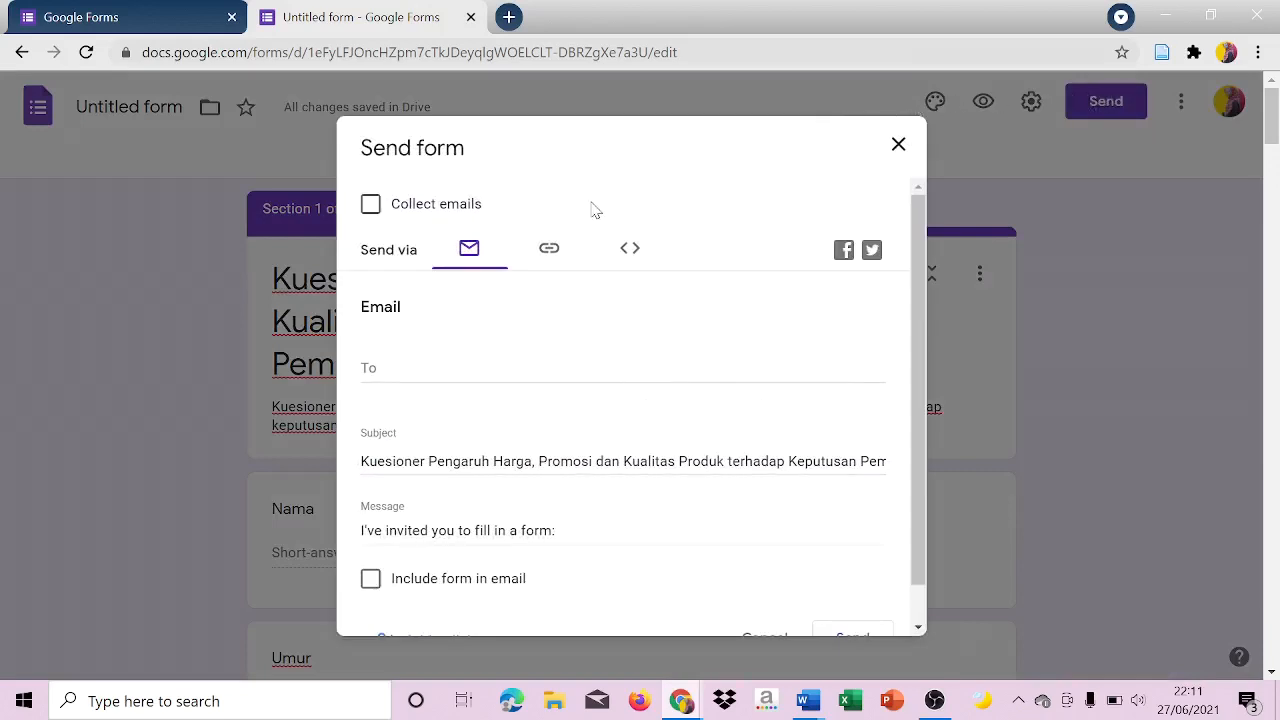
{"action": "left_click", "coordinate": [547, 250]}
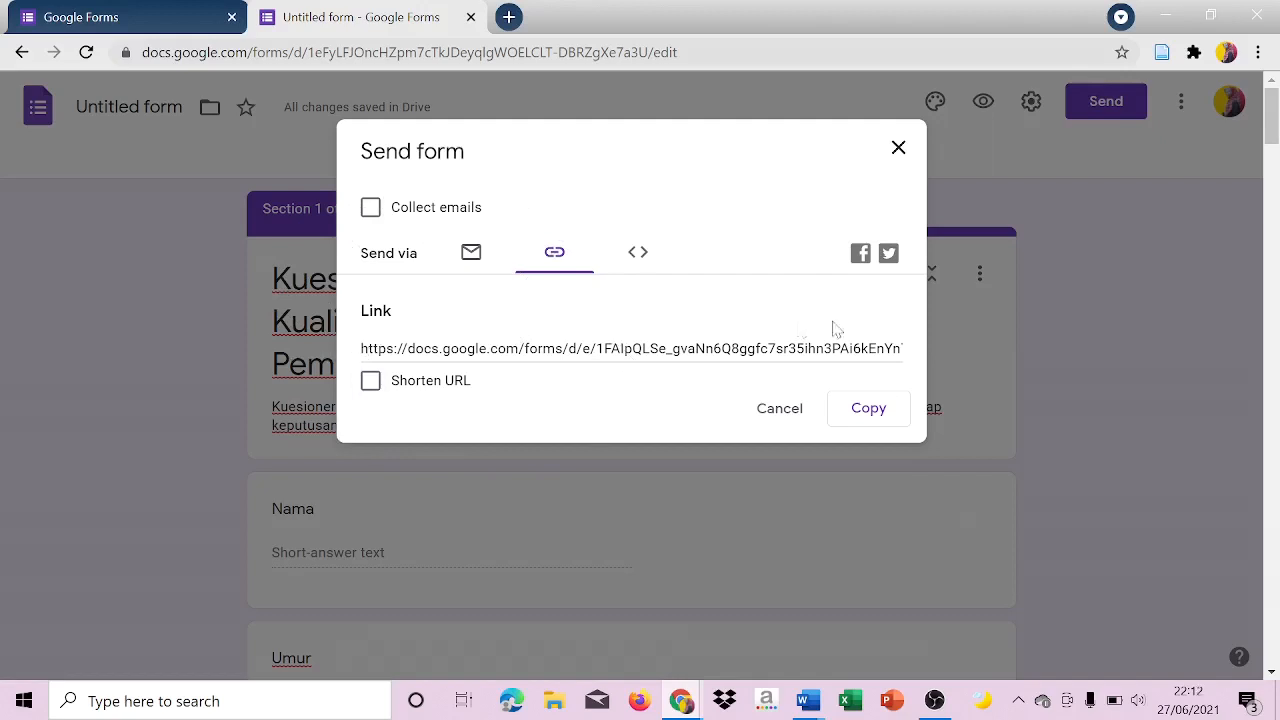
{"action": "left_click", "coordinate": [866, 412]}
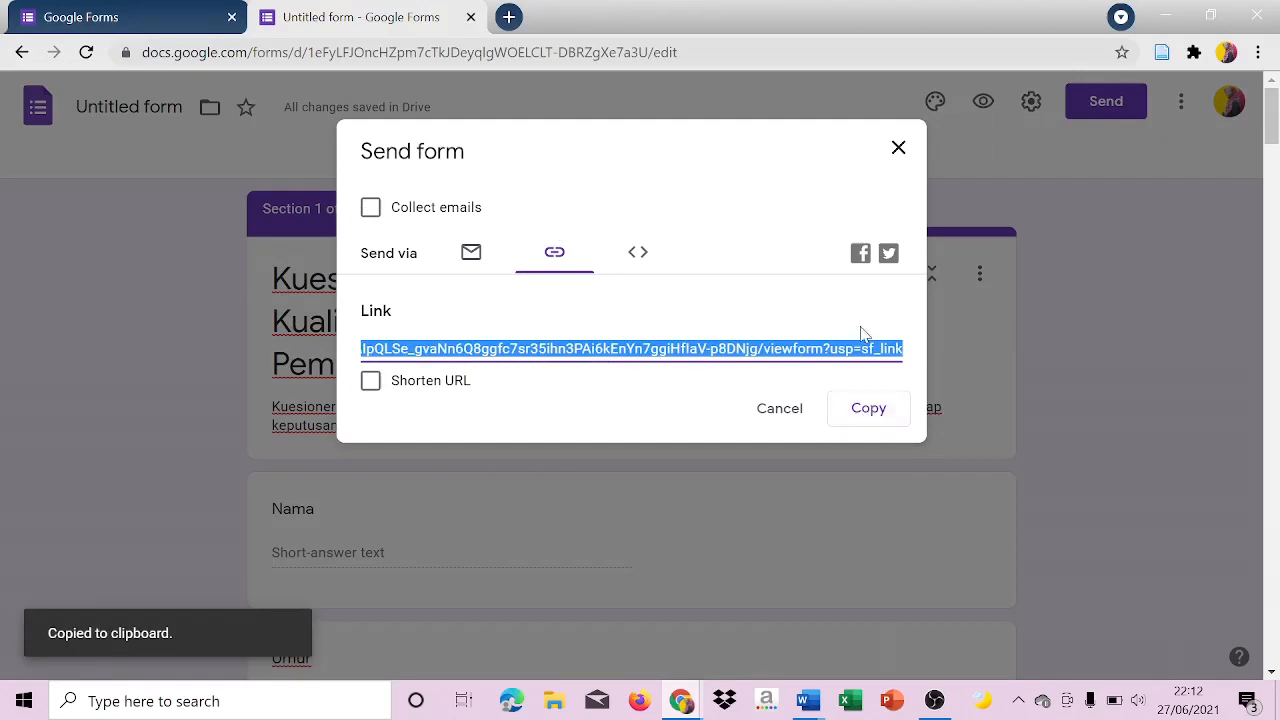
Copy the form's share link once more and close the Send form dialog.
{"action": "left_click", "coordinate": [869, 406]}
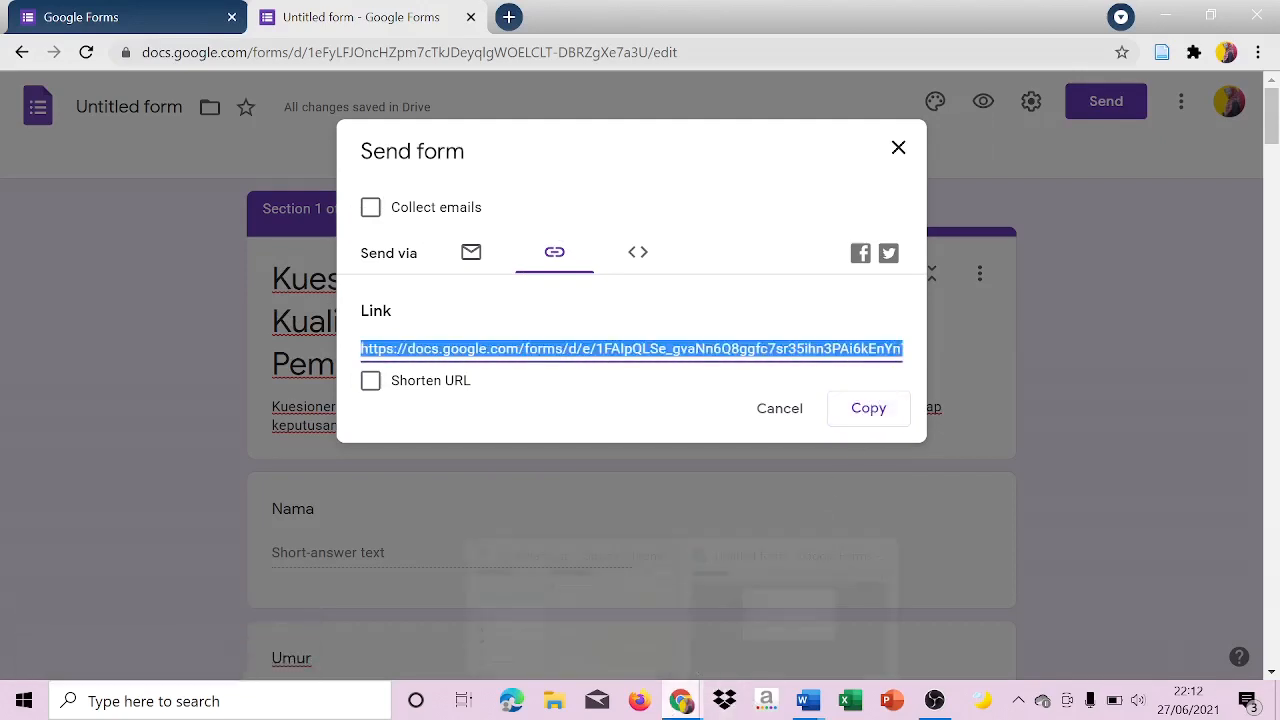
{"action": "mouse_move", "coordinate": [681, 701]}
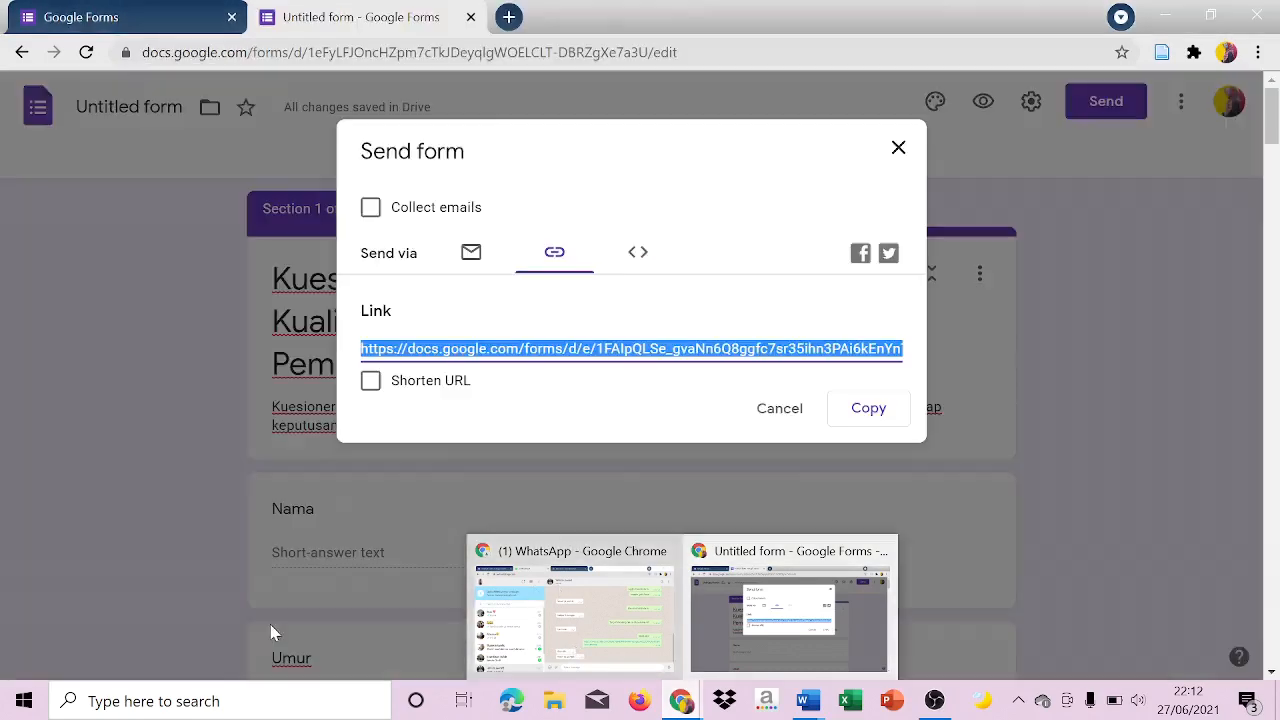
{"action": "left_click", "coordinate": [683, 701]}
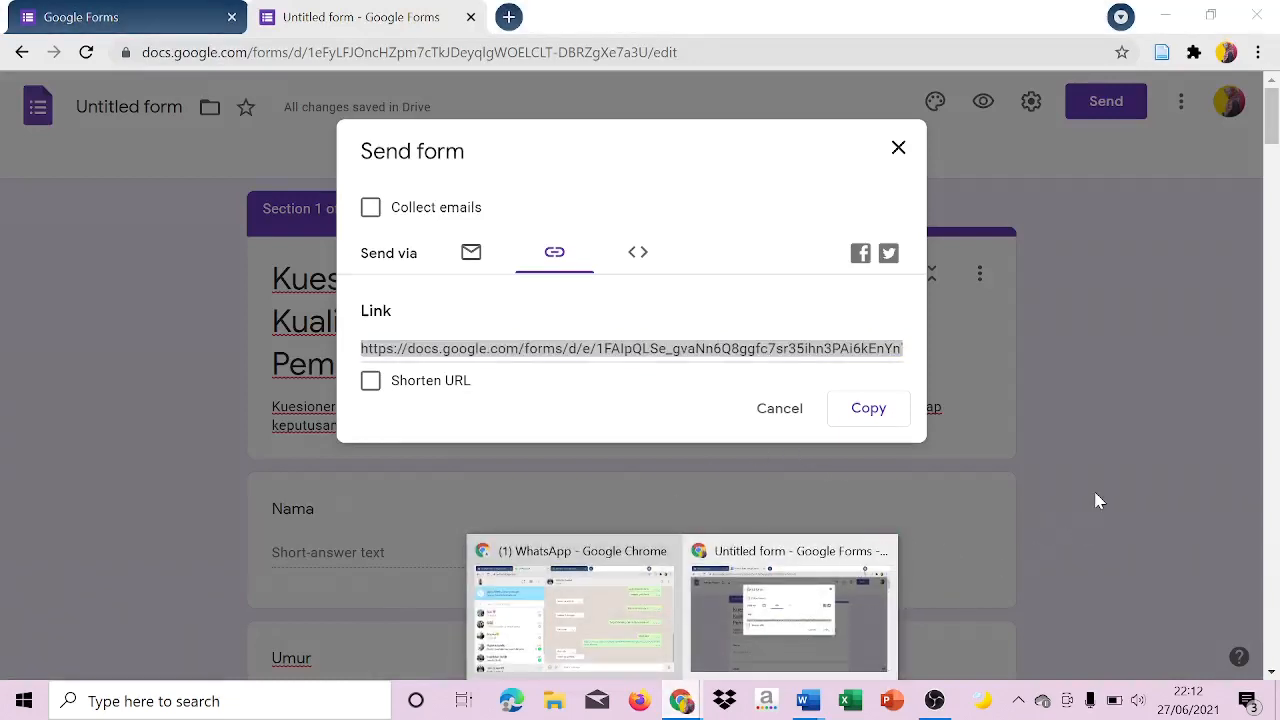
{"action": "left_click", "coordinate": [898, 149]}
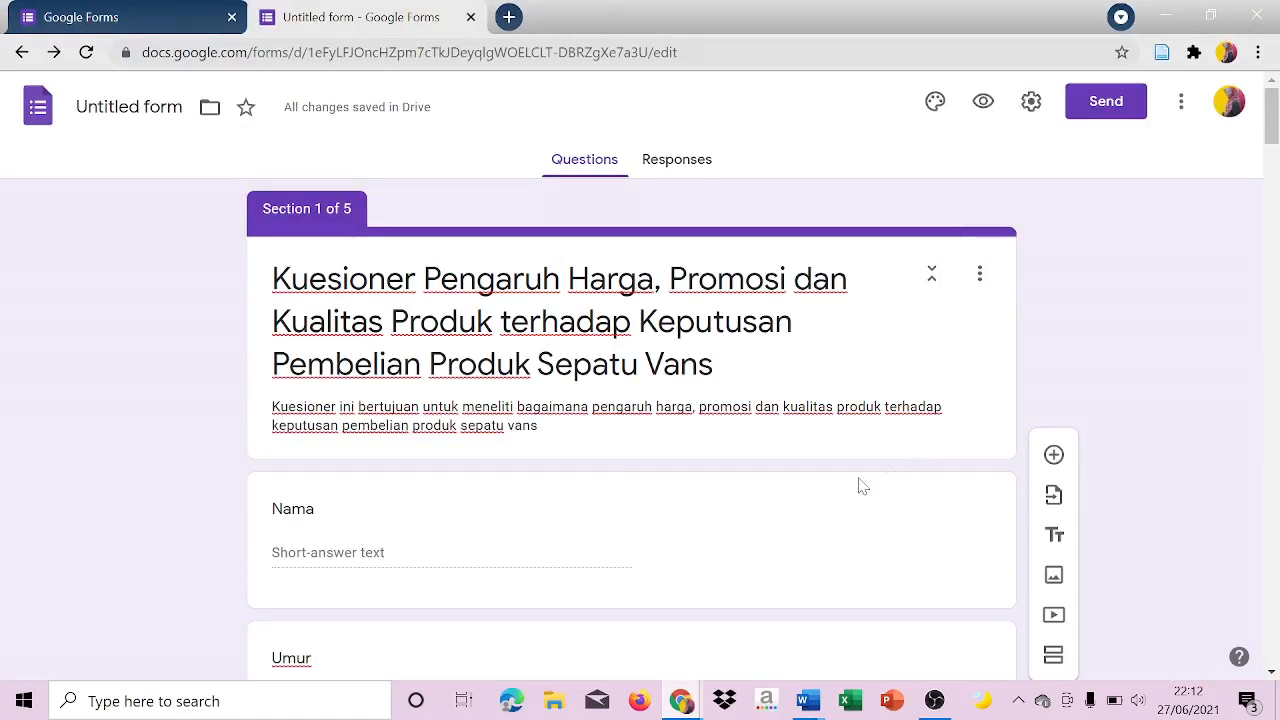
Switch to the earlier Vans questionnaire form in the other browser window and show its questions and then its responses.
{"action": "mouse_move", "coordinate": [686, 702]}
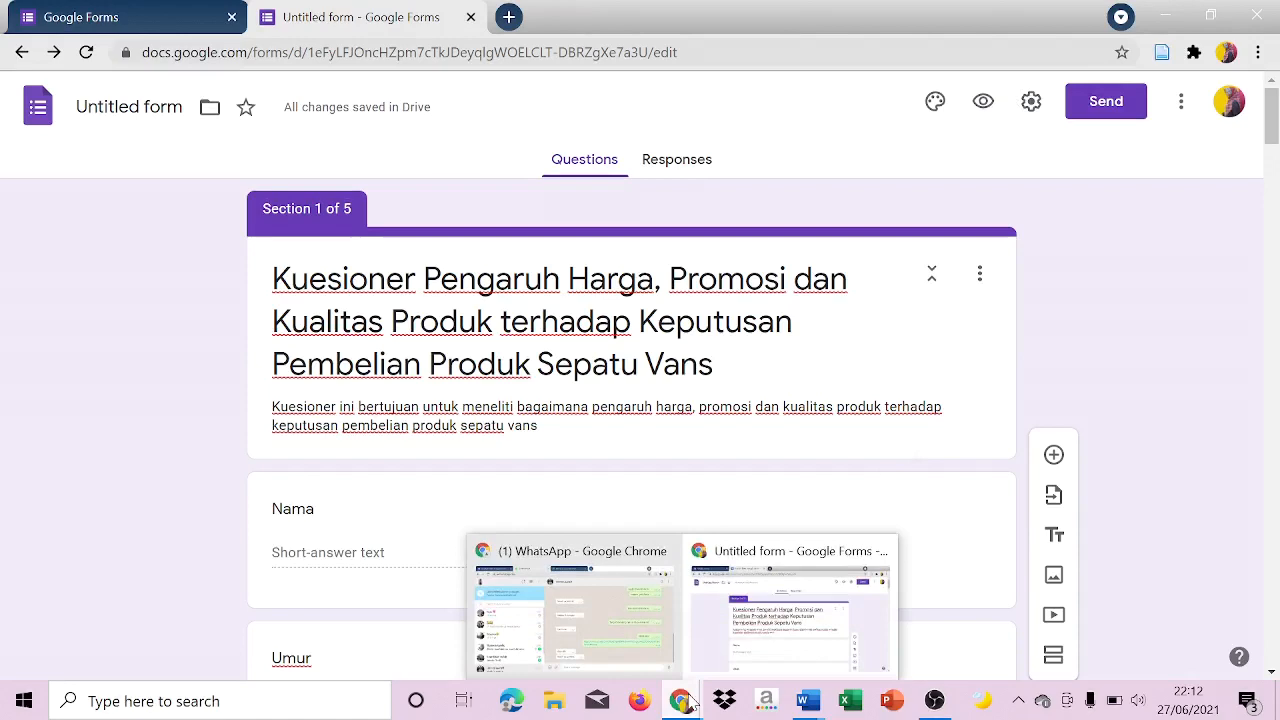
{"action": "left_click", "coordinate": [672, 665]}
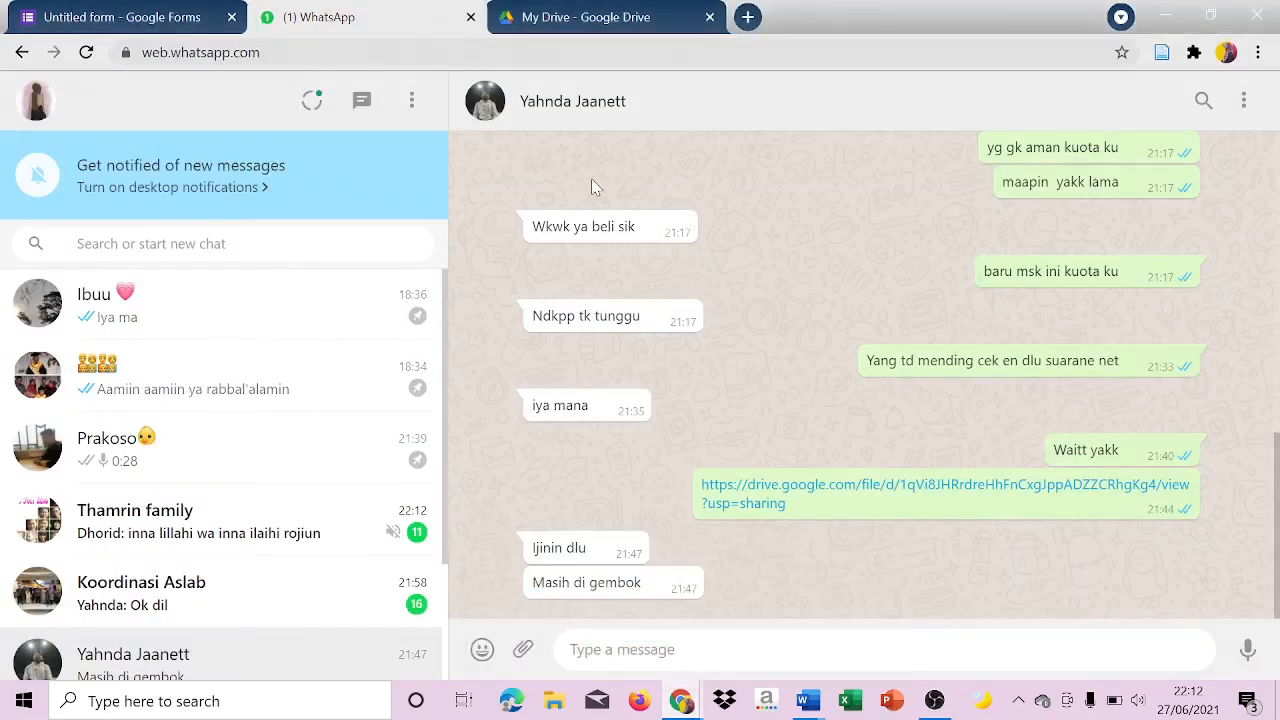
{"action": "left_click", "coordinate": [155, 10]}
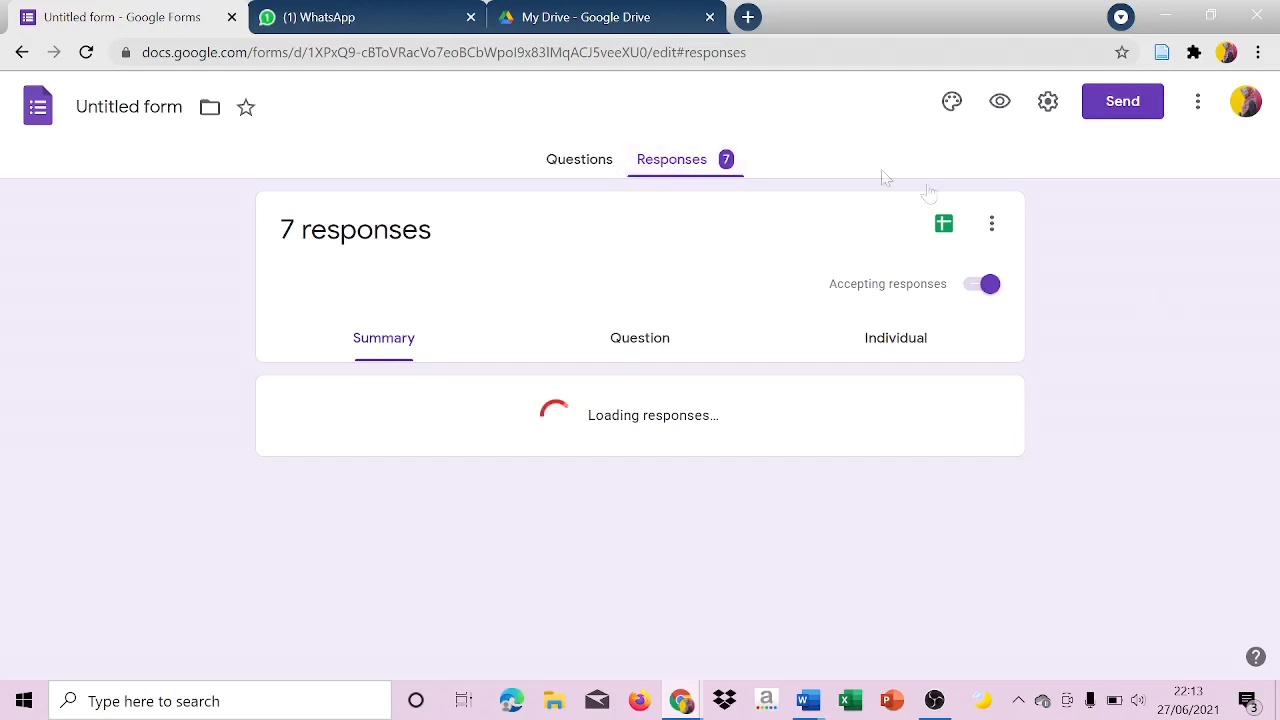
{"action": "left_click", "coordinate": [570, 160]}
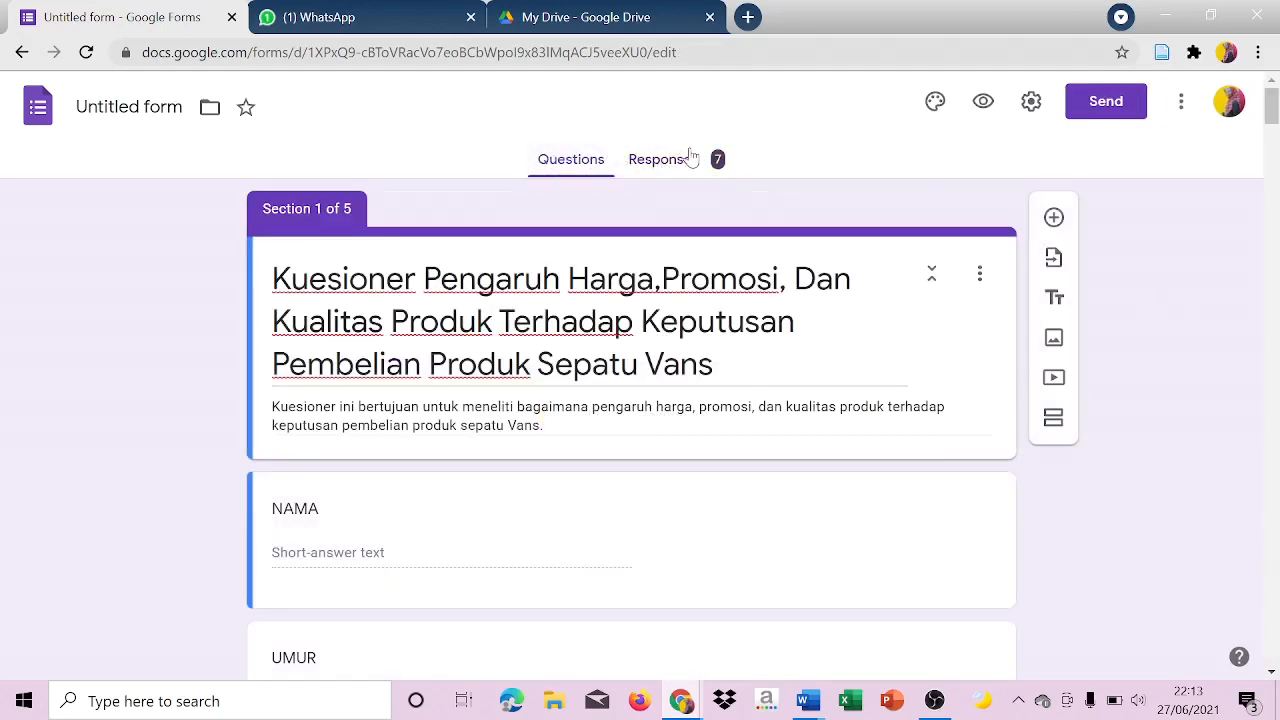
{"action": "left_click", "coordinate": [688, 159]}
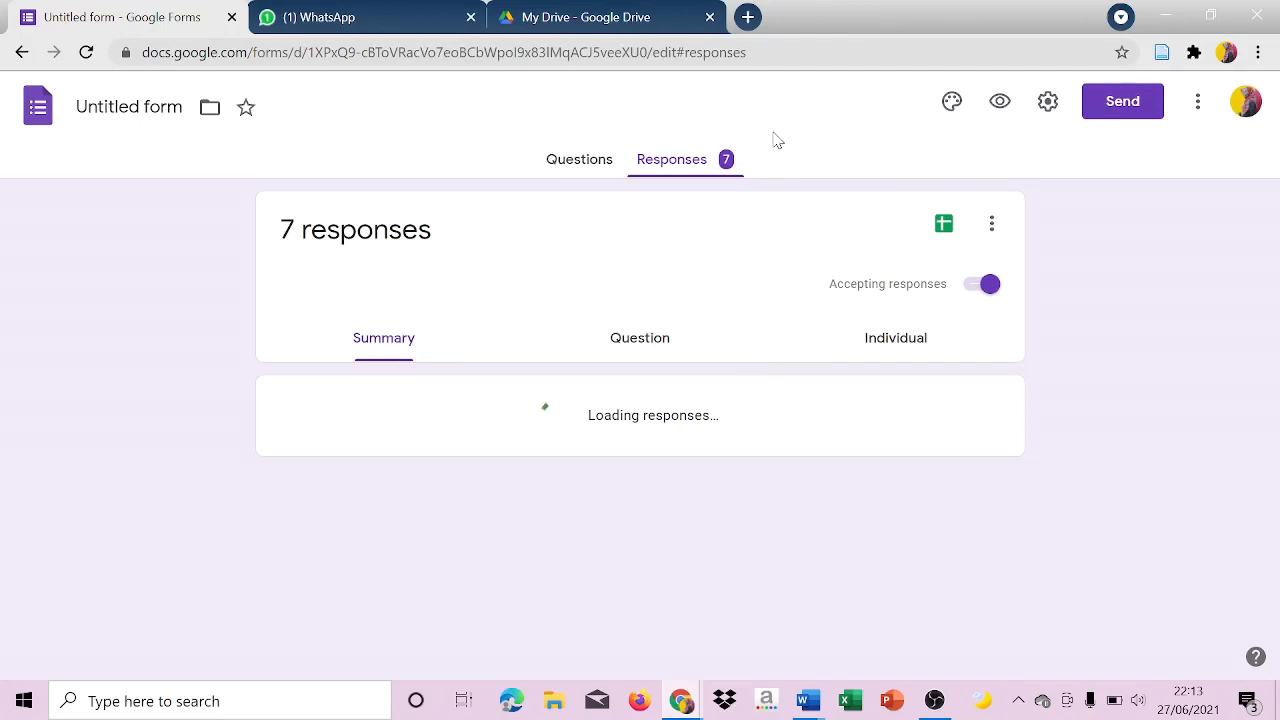
Download the form's linked response spreadsheet as a Microsoft Excel (.xlsx) file and open it in Excel.
{"action": "left_click", "coordinate": [944, 226]}
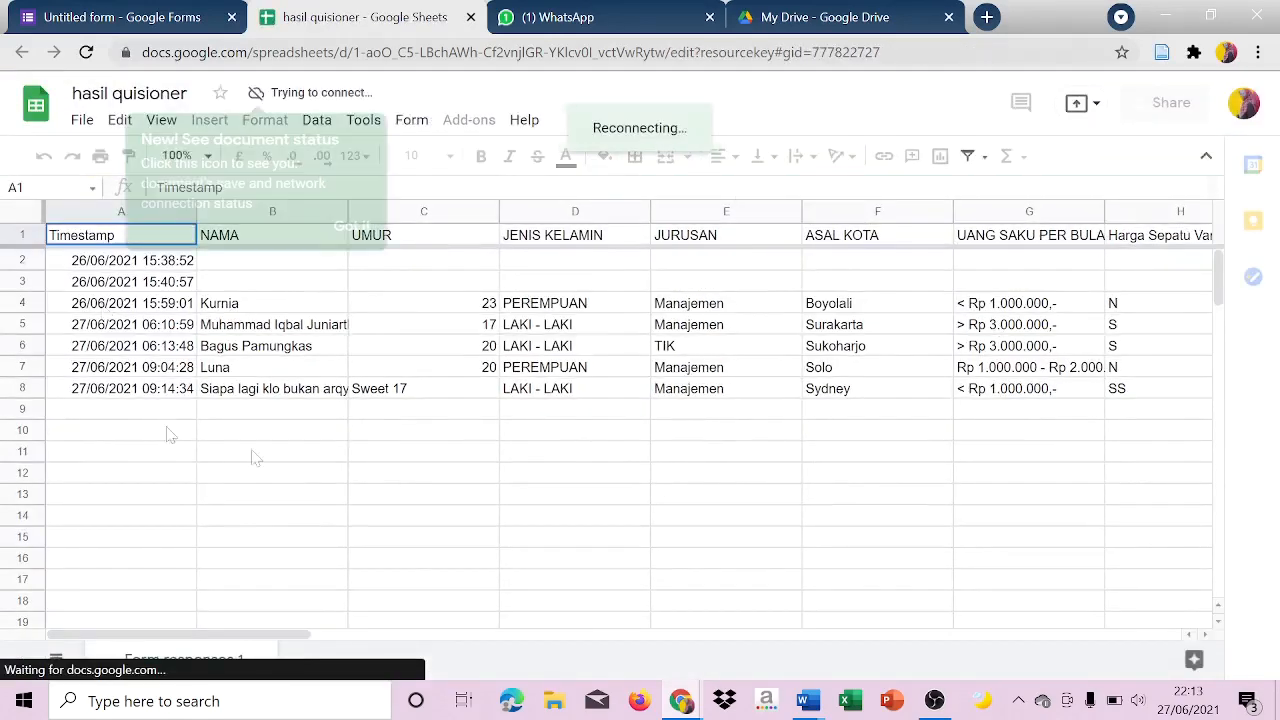
{"action": "left_click", "coordinate": [355, 227]}
{"action": "left_click", "coordinate": [84, 120]}
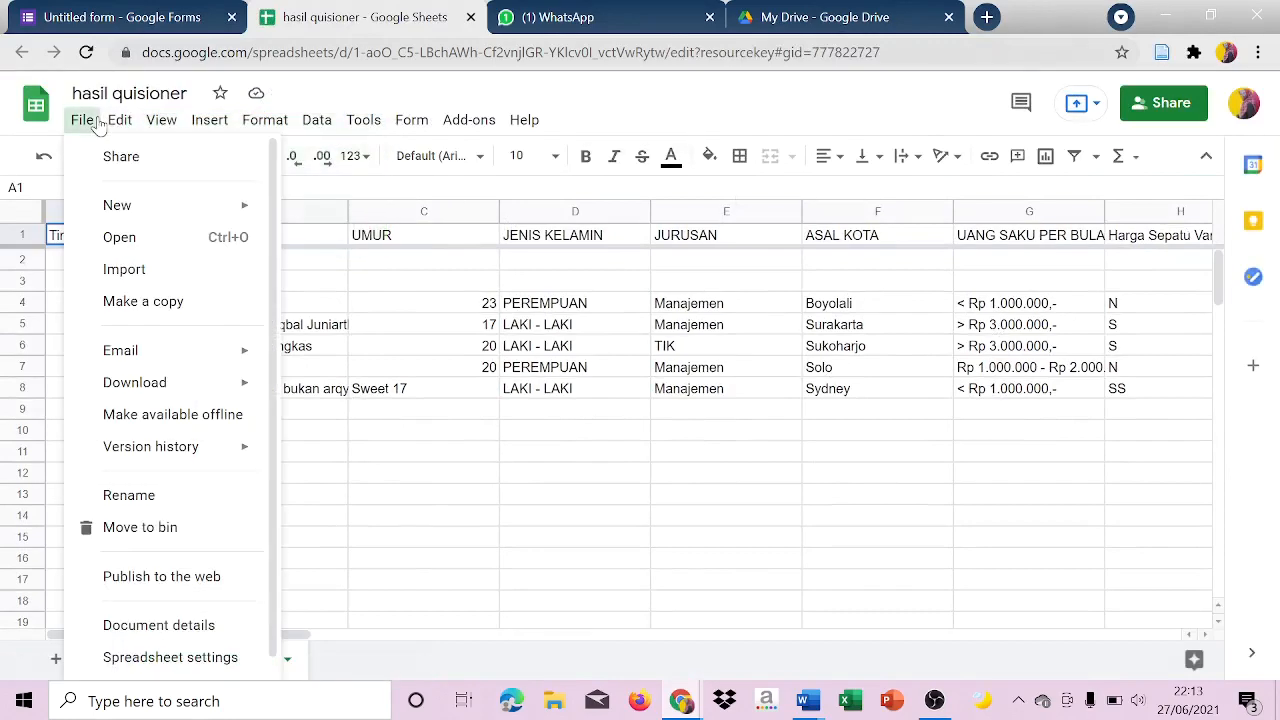
{"action": "mouse_move", "coordinate": [160, 381]}
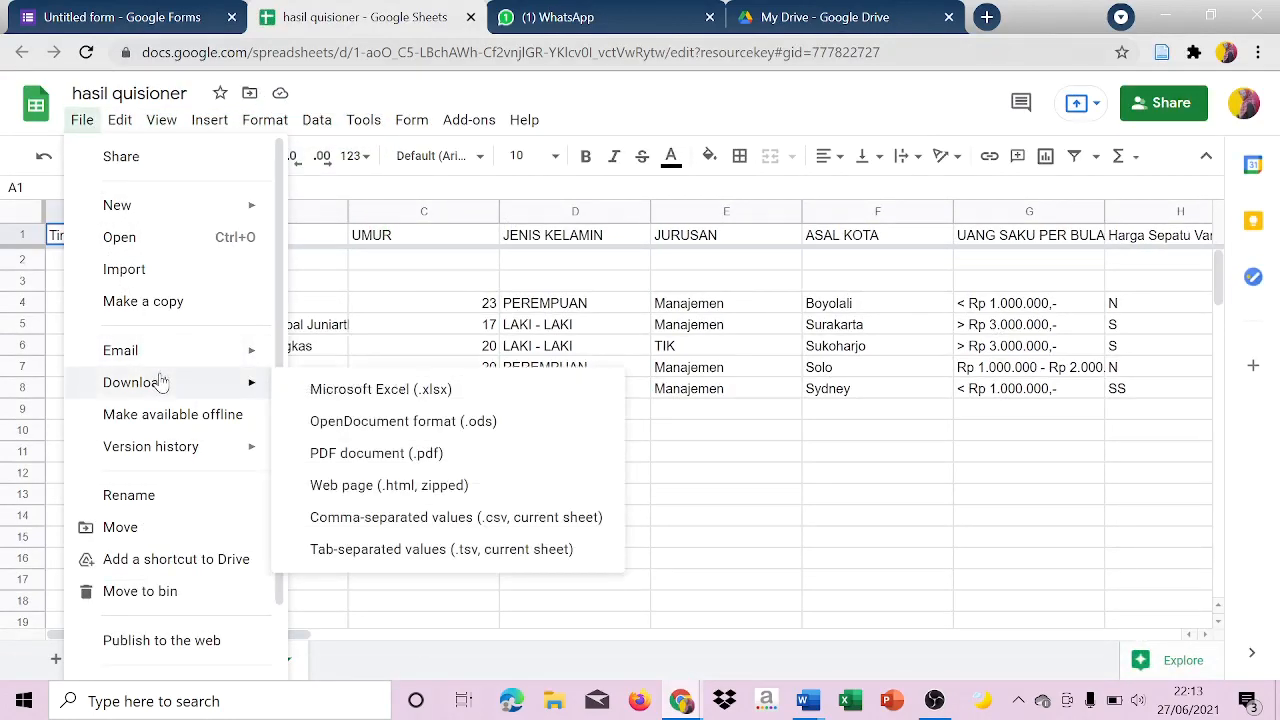
{"action": "left_click", "coordinate": [317, 390]}
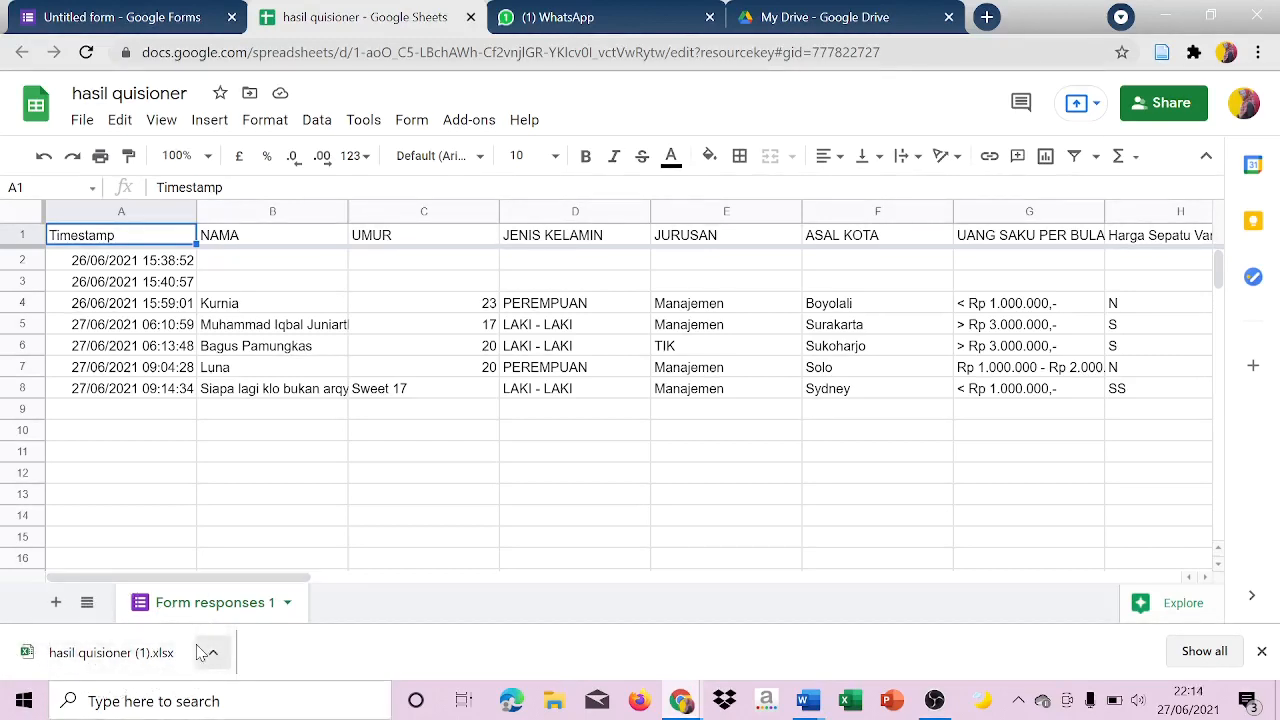
{"action": "left_click", "coordinate": [108, 652]}
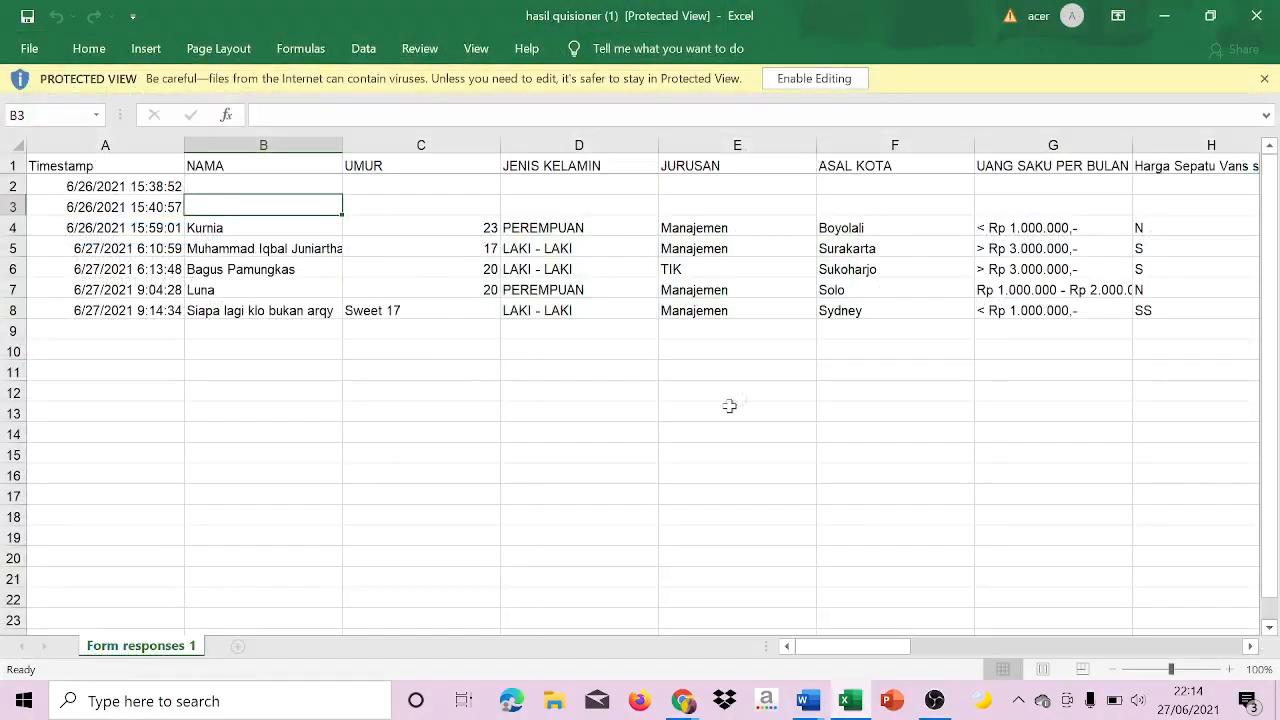
Look through the respondents' answers across all question columns of the sheet, out to column AA and back.
{"action": "left_click", "coordinate": [931, 304]}
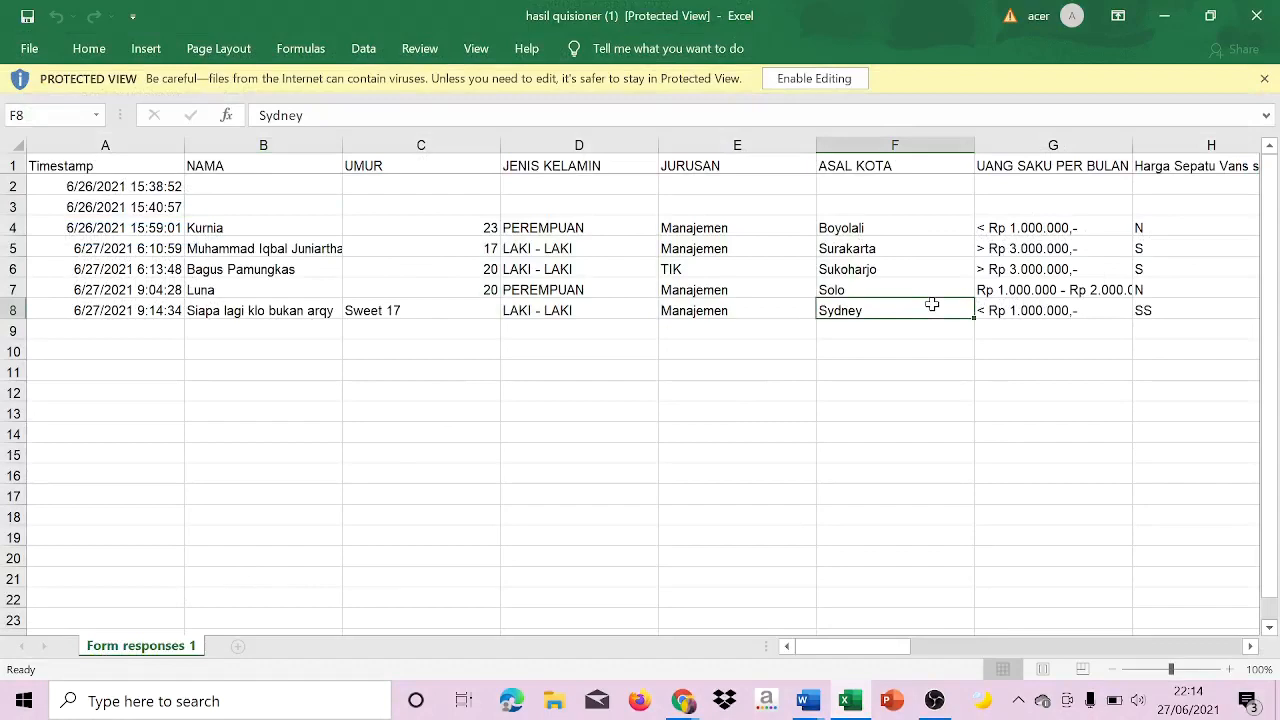
{"action": "key", "text": "Right"}
{"action": "key", "text": "Right"}
{"action": "key", "text": "Right"}
{"action": "key", "text": "Right"}
{"action": "key", "text": "Right"}
{"action": "key", "text": "Right"}
{"action": "key", "text": "Right"}
{"action": "key", "text": "Right"}
{"action": "key", "text": "Right"}
{"action": "key", "text": "Right"}
{"action": "key", "text": "Right"}
{"action": "key", "text": "Right"}
{"action": "key", "text": "Right"}
{"action": "key", "text": "Right"}
{"action": "key", "text": "Right"}
{"action": "key", "text": "Right"}
{"action": "key", "text": "Right"}
{"action": "key", "text": "Right"}
{"action": "key", "text": "Right"}
{"action": "key", "text": "Right"}
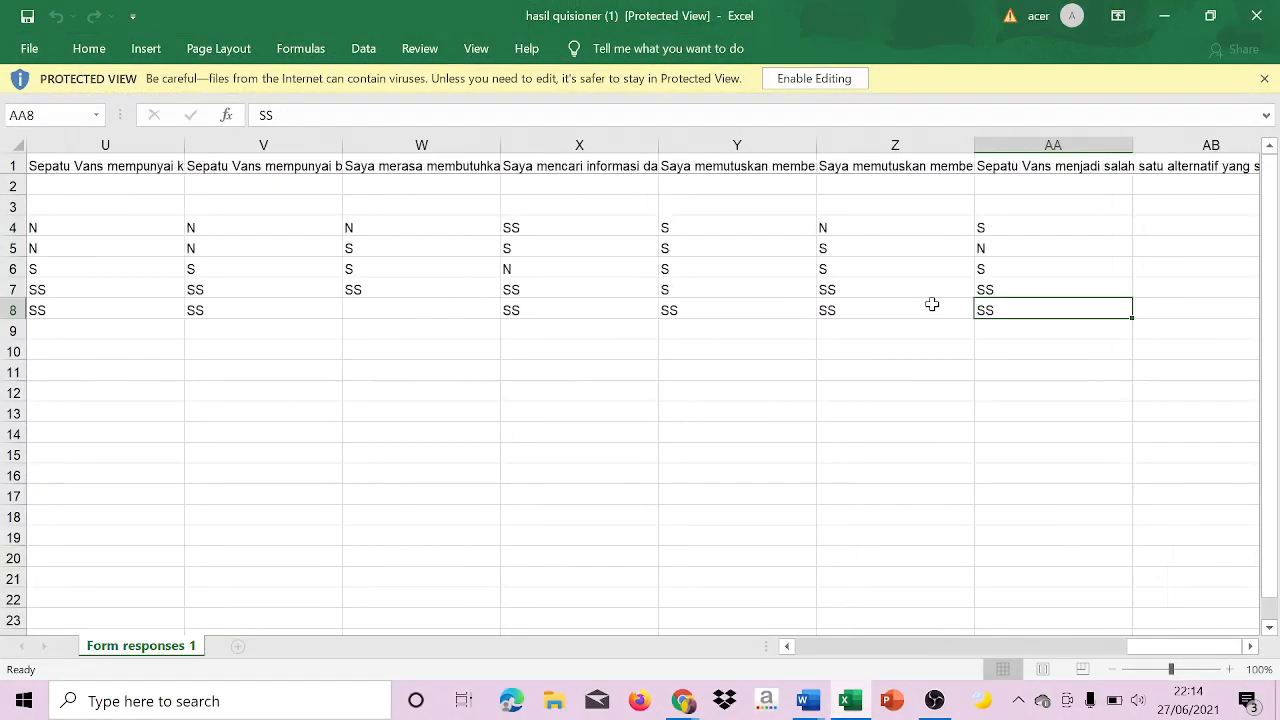
{"action": "key", "text": "Left"}
{"action": "key", "text": "Left"}
{"action": "key", "text": "Left"}
{"action": "key", "text": "Left"}
{"action": "key", "text": "Left"}
{"action": "key", "text": "Left"}
{"action": "key", "text": "Left"}
{"action": "key", "text": "Left"}
{"action": "key", "text": "Left"}
{"action": "key", "text": "Left"}
{"action": "key", "text": "Left"}
{"action": "key", "text": "Left"}
{"action": "key", "text": "Left"}
{"action": "key", "text": "Left"}
{"action": "key", "text": "Left"}
{"action": "key", "text": "Left"}
{"action": "key", "text": "Left"}
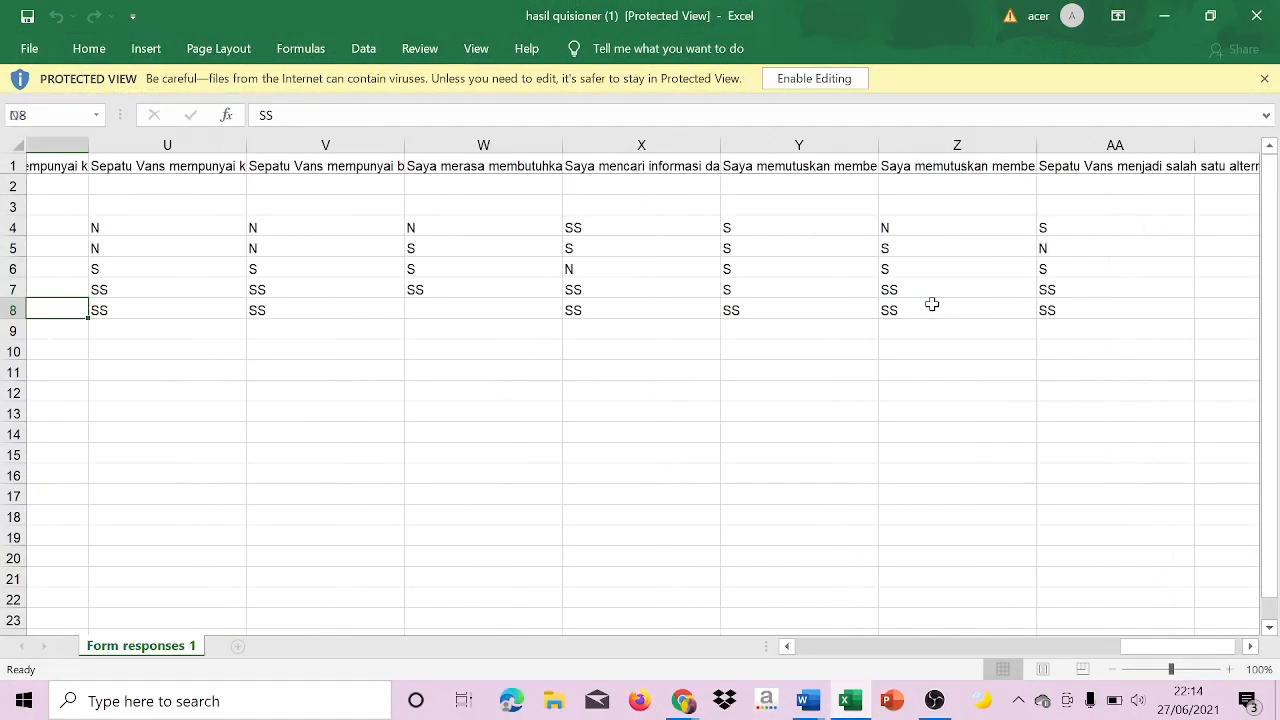
{"action": "key", "text": "Right"}
{"action": "key", "text": "Left"}
{"action": "key", "text": "Left"}
{"action": "key", "text": "Left"}
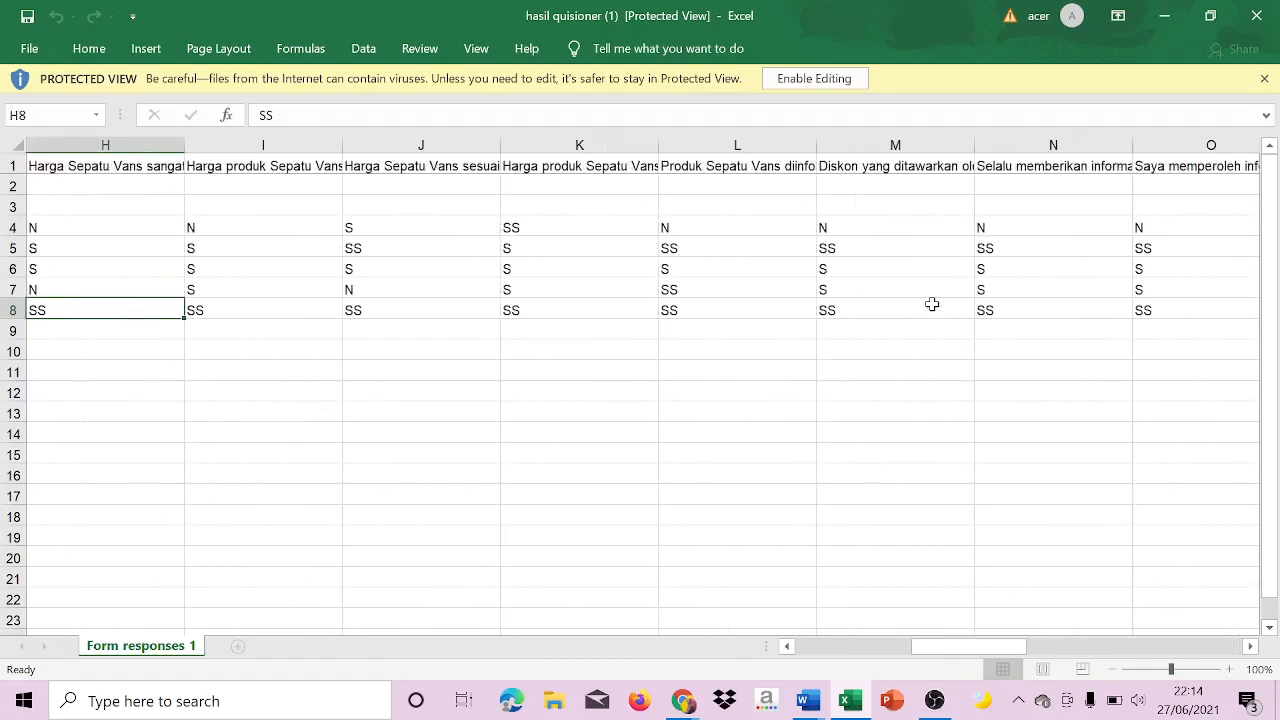
{"action": "key", "text": "Left"}
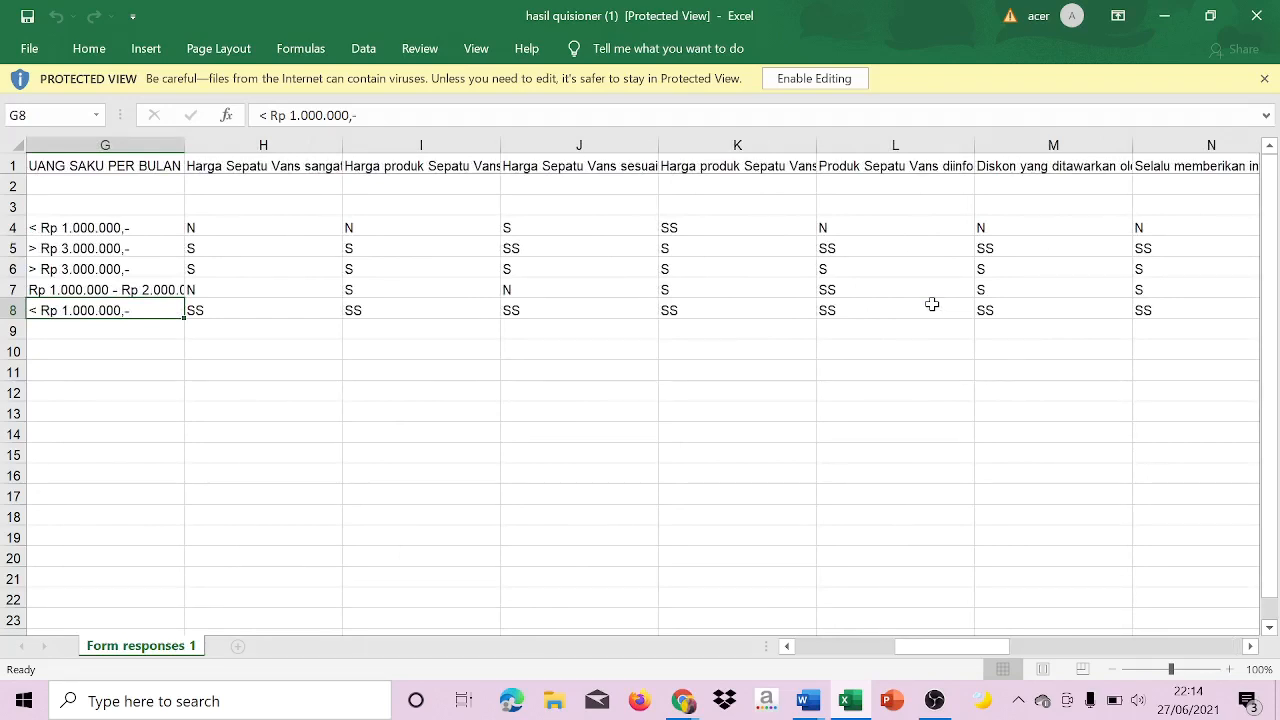
Enable editing of the downloaded workbook and look across the answers in row 4, returning to the Timestamp column.
{"action": "left_click", "coordinate": [840, 78]}
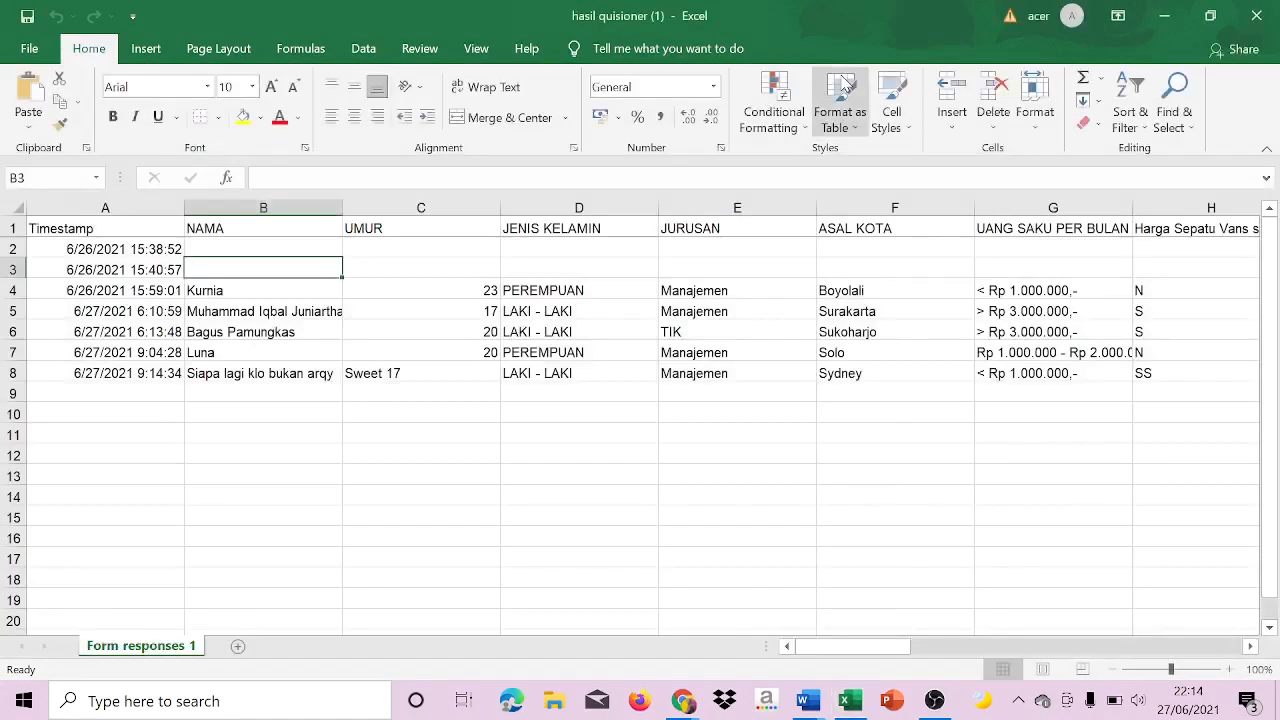
{"action": "key", "text": "Right"}
{"action": "key", "text": "Right"}
{"action": "key", "text": "Right"}
{"action": "key", "text": "Right"}
{"action": "key", "text": "Right"}
{"action": "key", "text": "Right"}
{"action": "key", "text": "Right"}
{"action": "key", "text": "Right"}
{"action": "key", "text": "Right"}
{"action": "key", "text": "Right"}
{"action": "key", "text": "Right"}
{"action": "key", "text": "Right"}
{"action": "key", "text": "Right"}
{"action": "key", "text": "Right"}
{"action": "key", "text": "Right"}
{"action": "key", "text": "Down"}
{"action": "key", "text": "Left"}
{"action": "key", "text": "Left"}
{"action": "key", "text": "Left"}
{"action": "key", "text": "Left"}
{"action": "key", "text": "Left"}
{"action": "key", "text": "Left"}
{"action": "key", "text": "Left"}
{"action": "key", "text": "Left"}
{"action": "key", "text": "Left"}
{"action": "key", "text": "Left"}
{"action": "key", "text": "Left"}
{"action": "key", "text": "Left"}
{"action": "key", "text": "Left"}
{"action": "key", "text": "Left"}
{"action": "key", "text": "Left"}
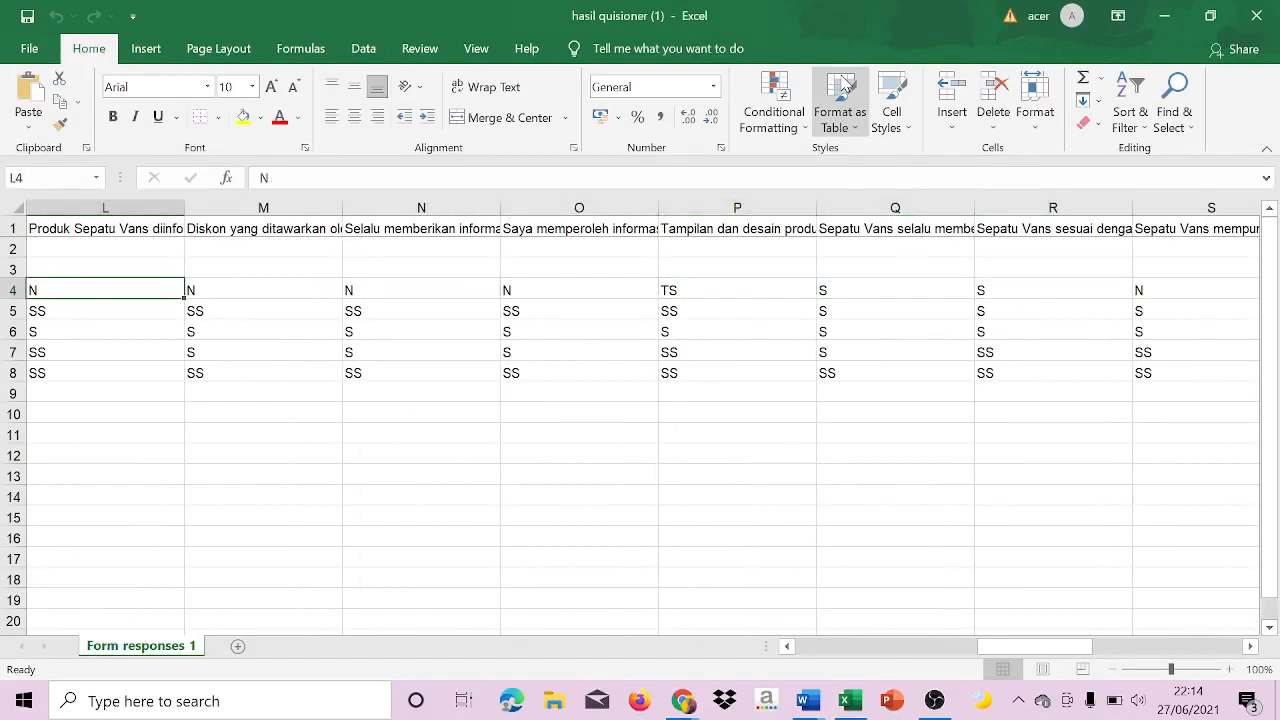
{"action": "key", "text": "Left"}
{"action": "key", "text": "Left"}
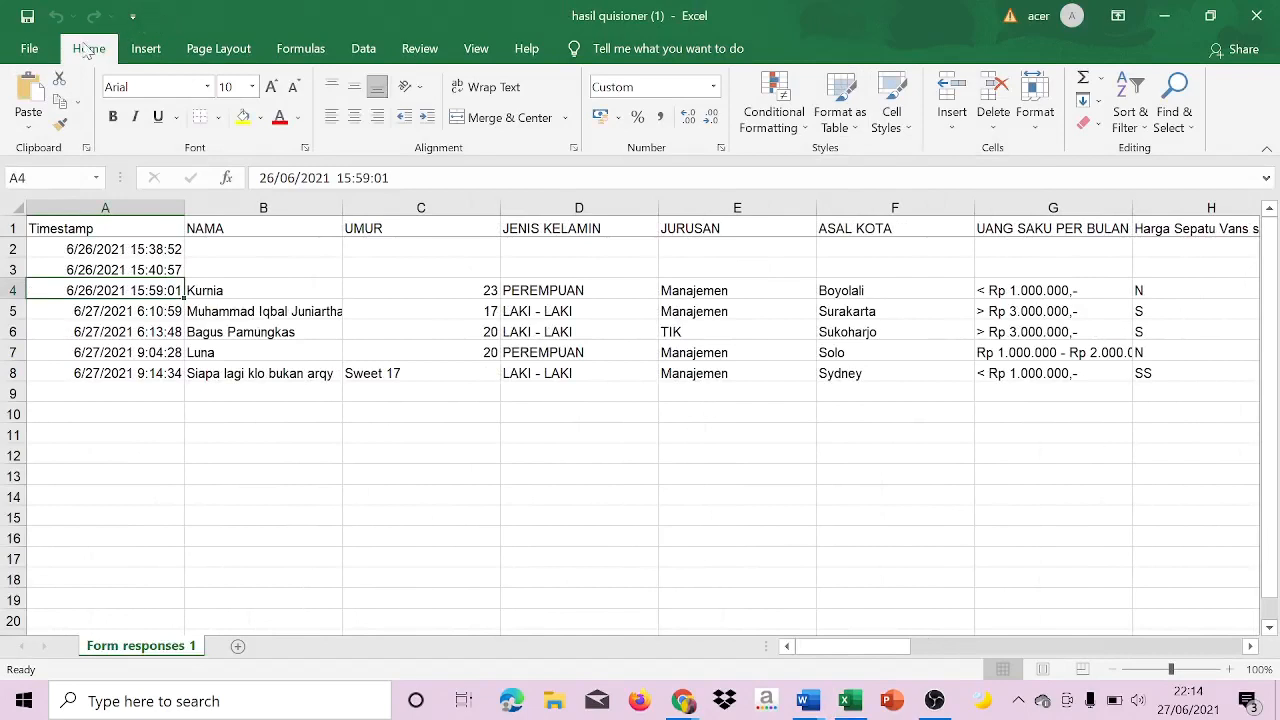
Replace every "SS" in the sheet with 5 using Find and Replace.
{"action": "left_click", "coordinate": [1190, 108]}
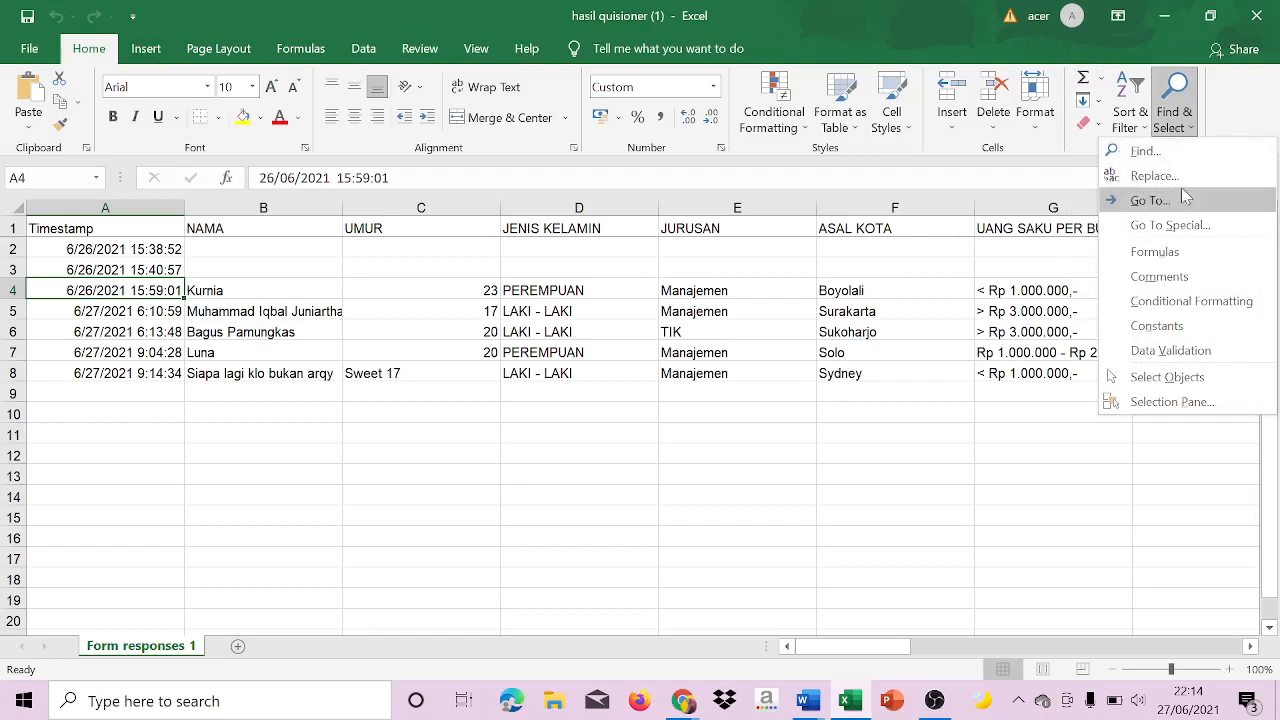
{"action": "left_click", "coordinate": [1148, 177]}
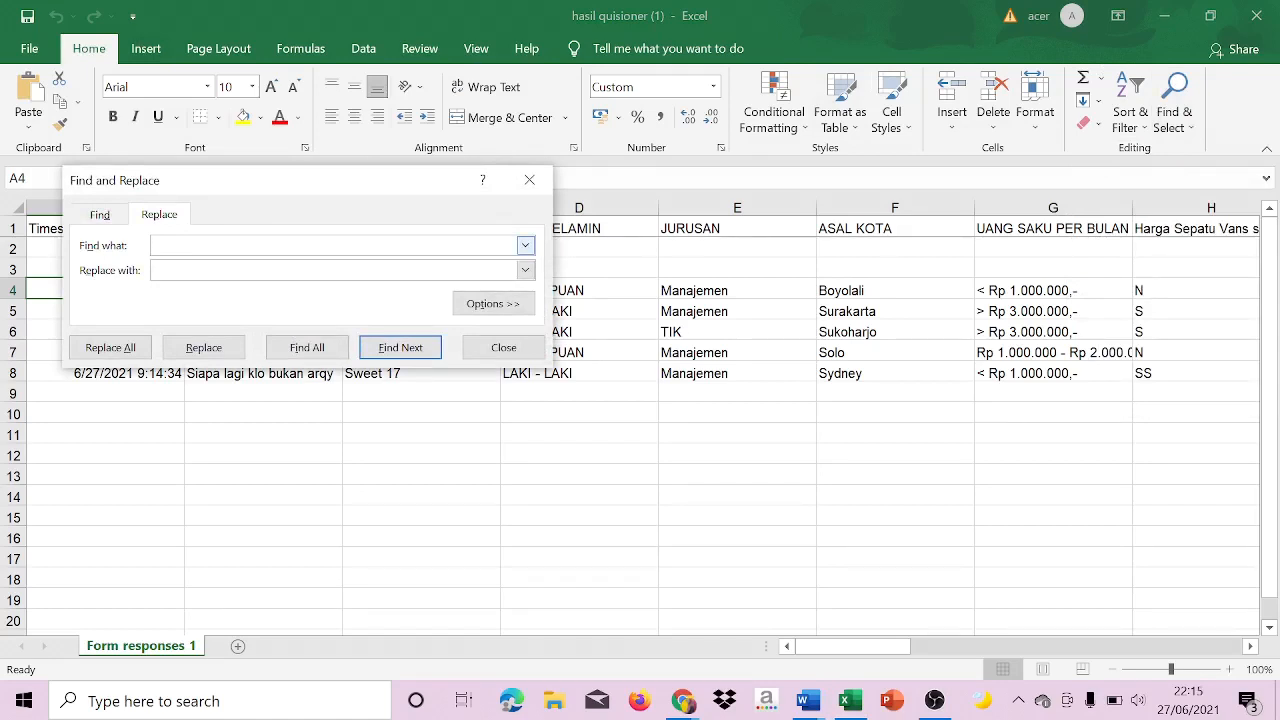
{"action": "type", "text": "ST"}
{"action": "left_click", "coordinate": [93, 347]}
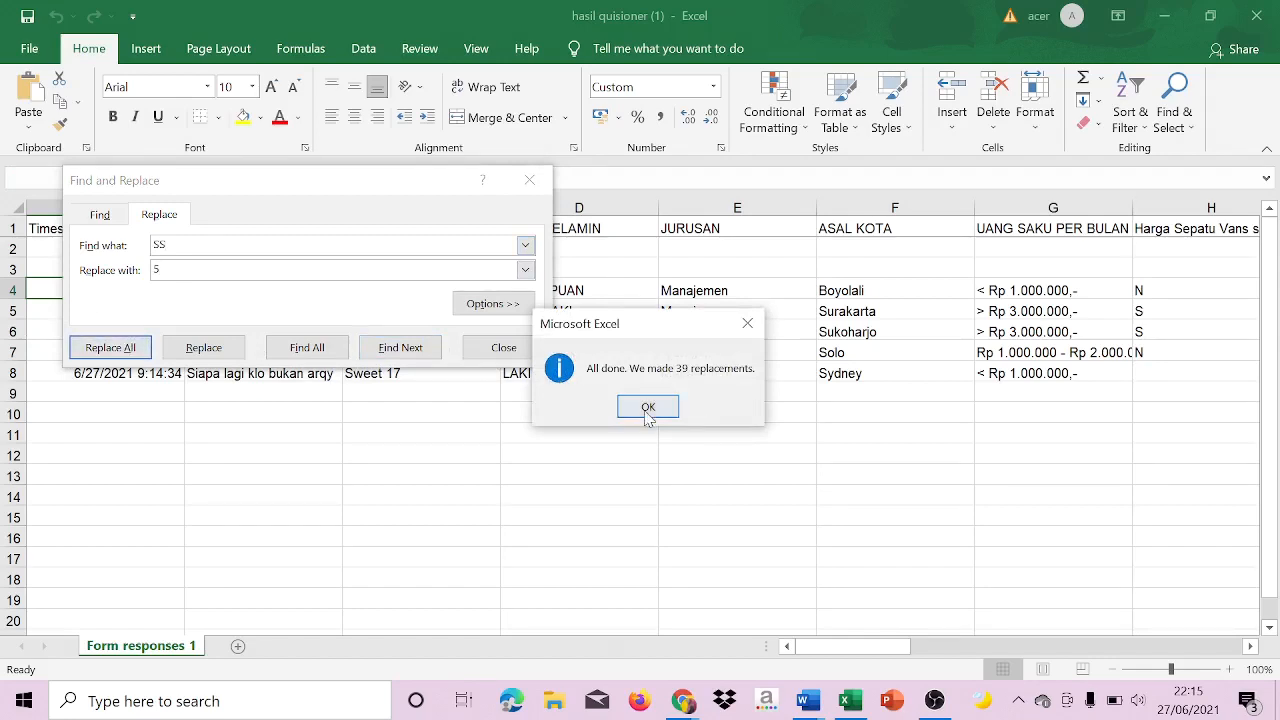
{"action": "left_click", "coordinate": [648, 407]}
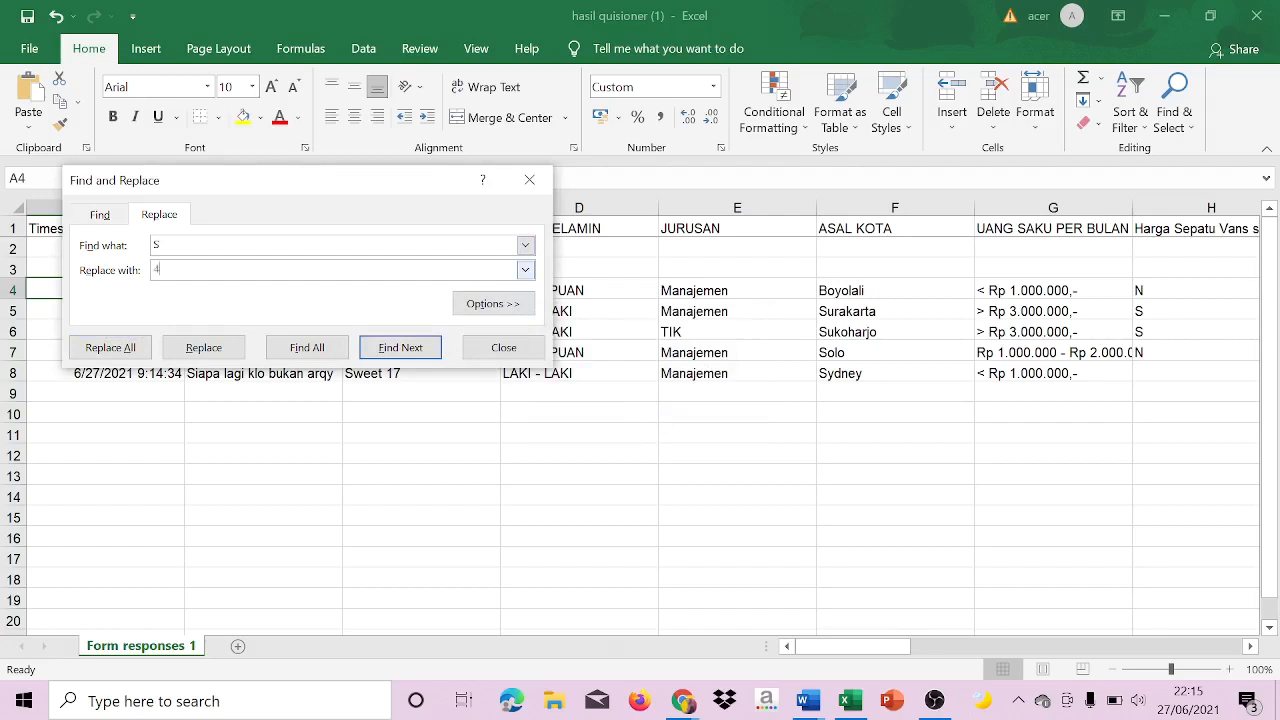
Replace every "S" in the sheet with 4 and every "N" with 3.
{"action": "left_click", "coordinate": [110, 347]}
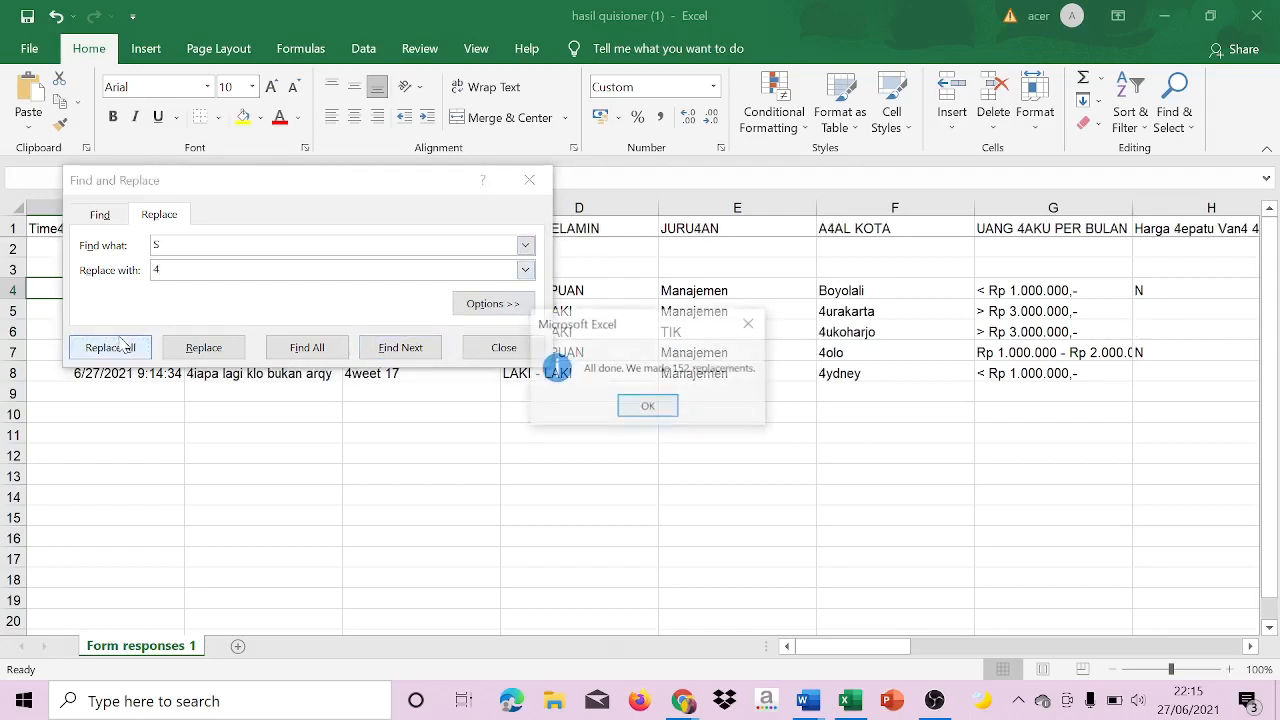
{"action": "left_click", "coordinate": [645, 407]}
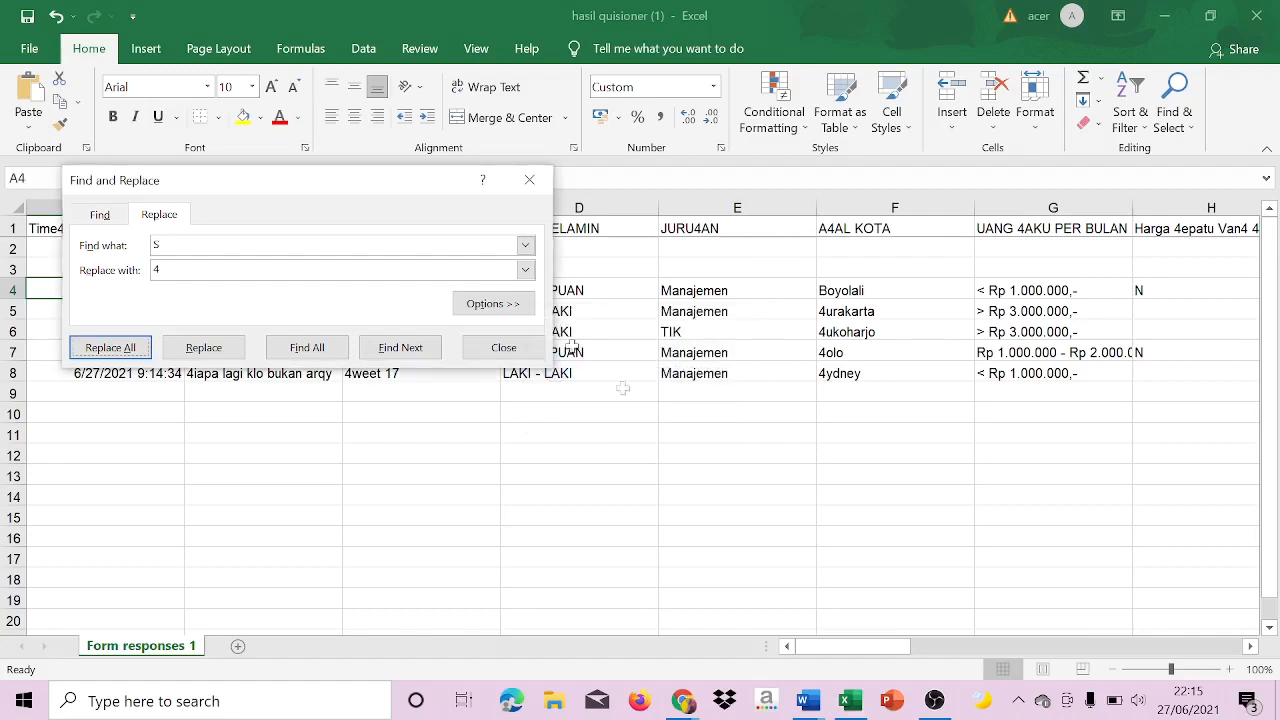
{"action": "left_click", "coordinate": [272, 246]}
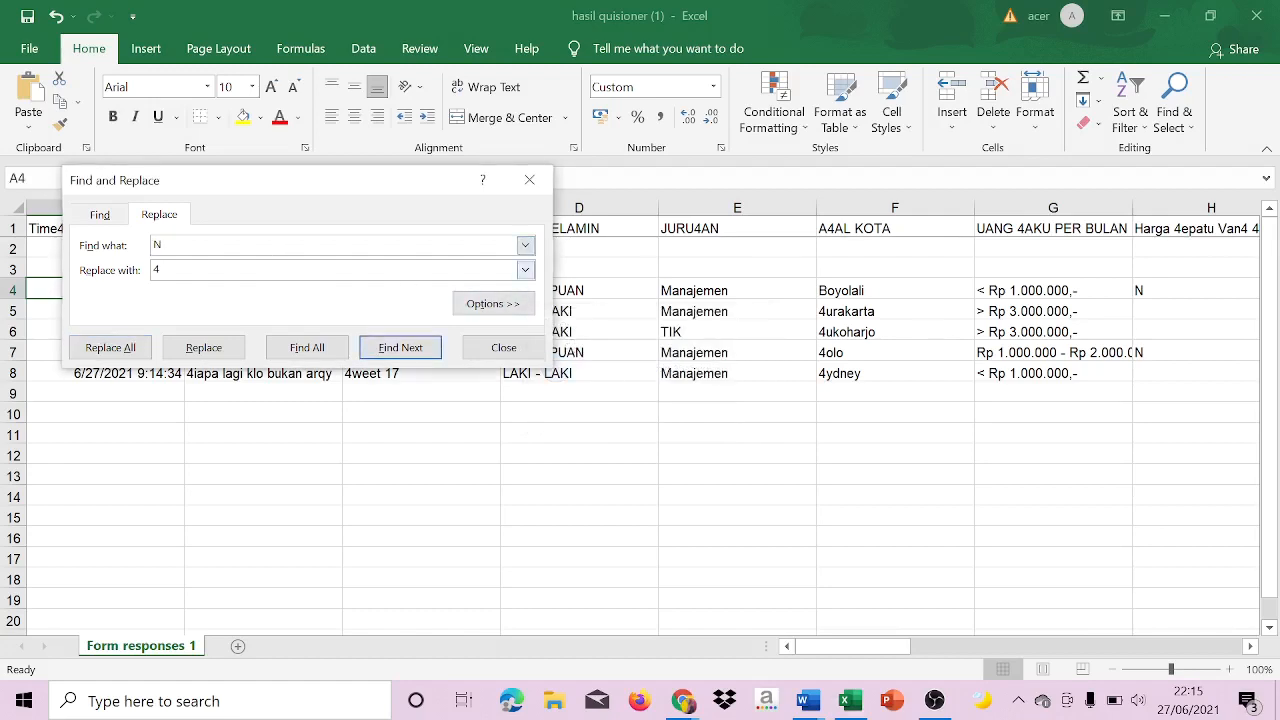
{"action": "type", "text": "3"}
{"action": "left_click", "coordinate": [112, 348]}
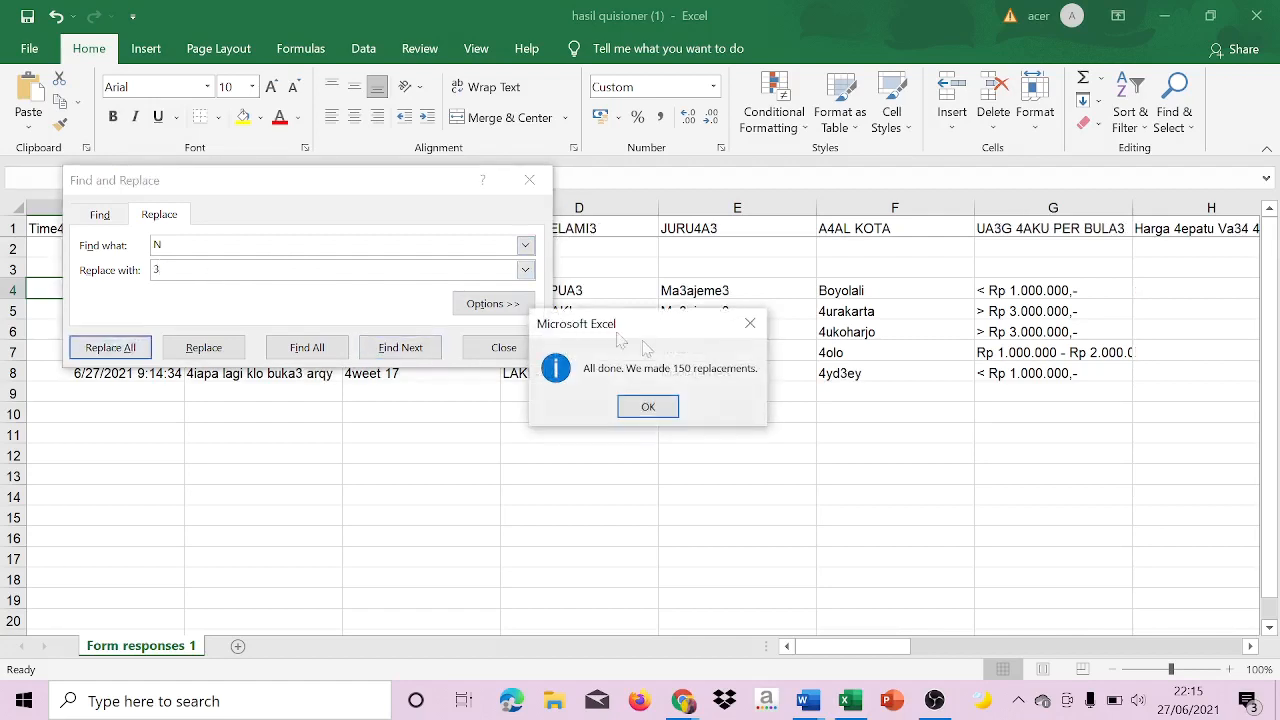
{"action": "left_click", "coordinate": [670, 398]}
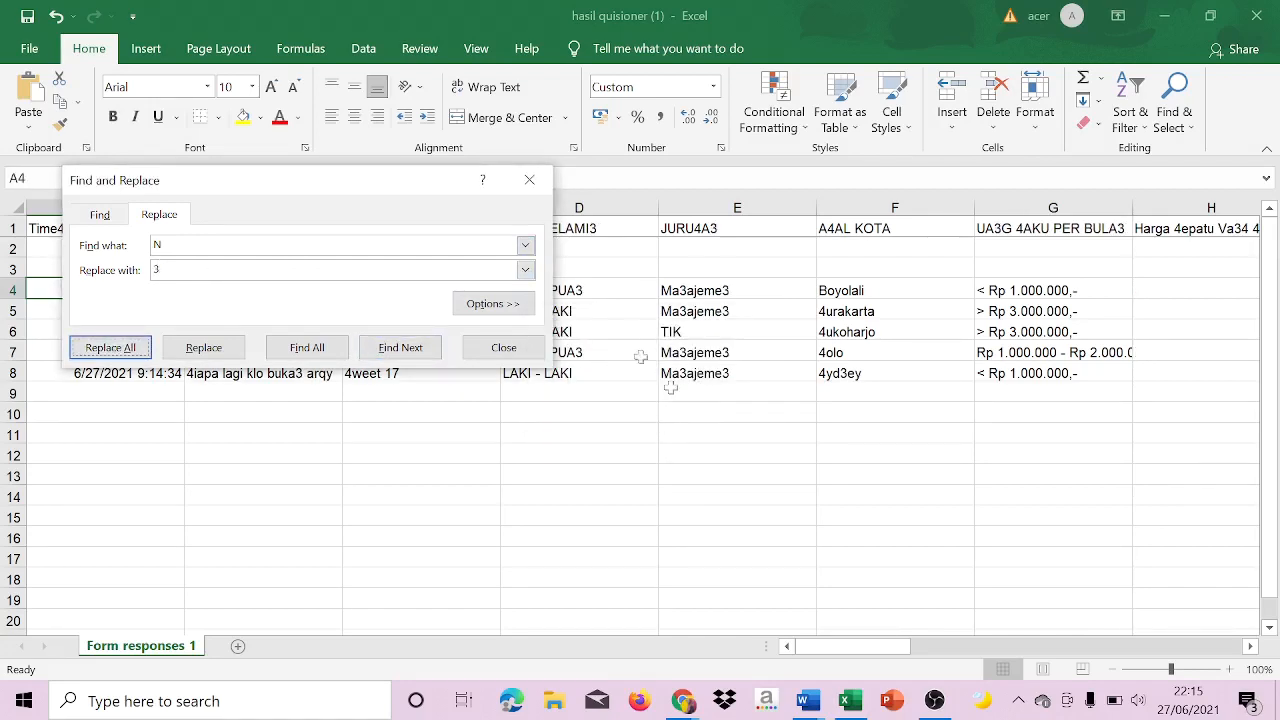
Try to replace every "TS" in the sheet with 2.
{"action": "left_click", "coordinate": [372, 245]}
{"action": "key", "text": "BackSpace"}
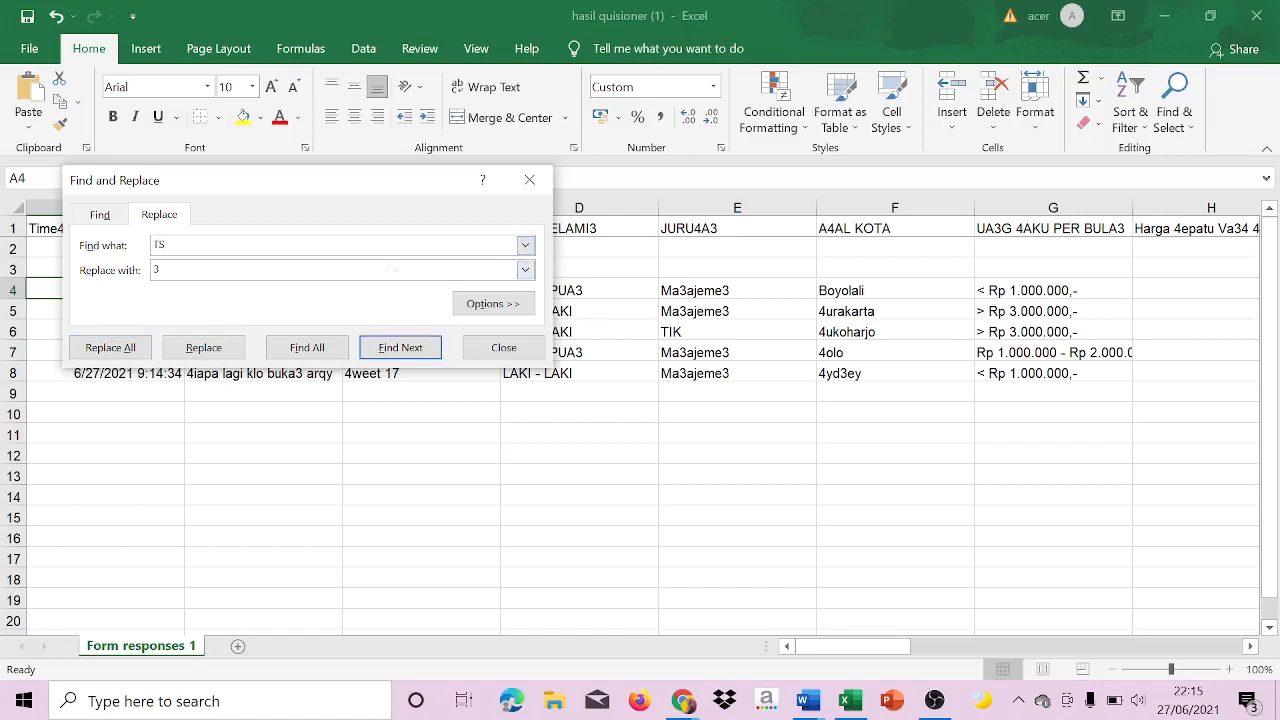
{"action": "key", "text": "BackSpace"}
{"action": "left_click", "coordinate": [105, 347]}
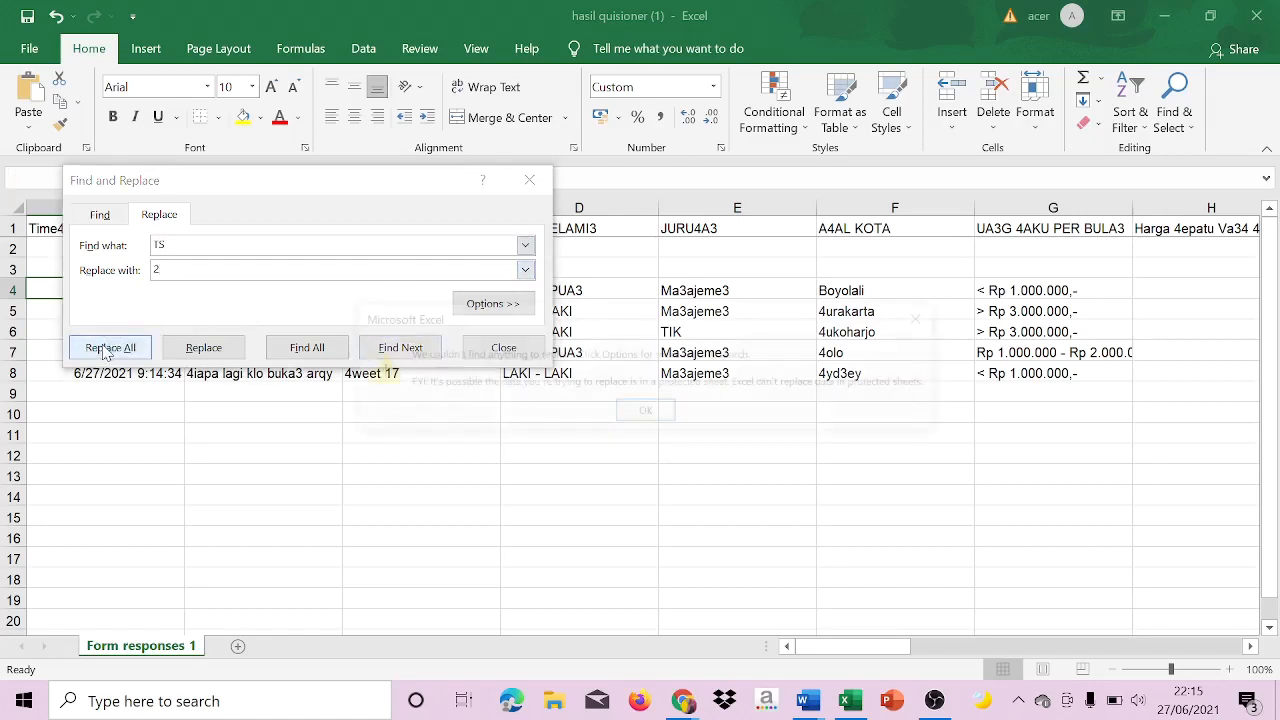
{"action": "left_click", "coordinate": [645, 411]}
Try to replace every "STS" in the sheet with 1, and close Find and Replace.
{"action": "key", "text": "BackSpace"}
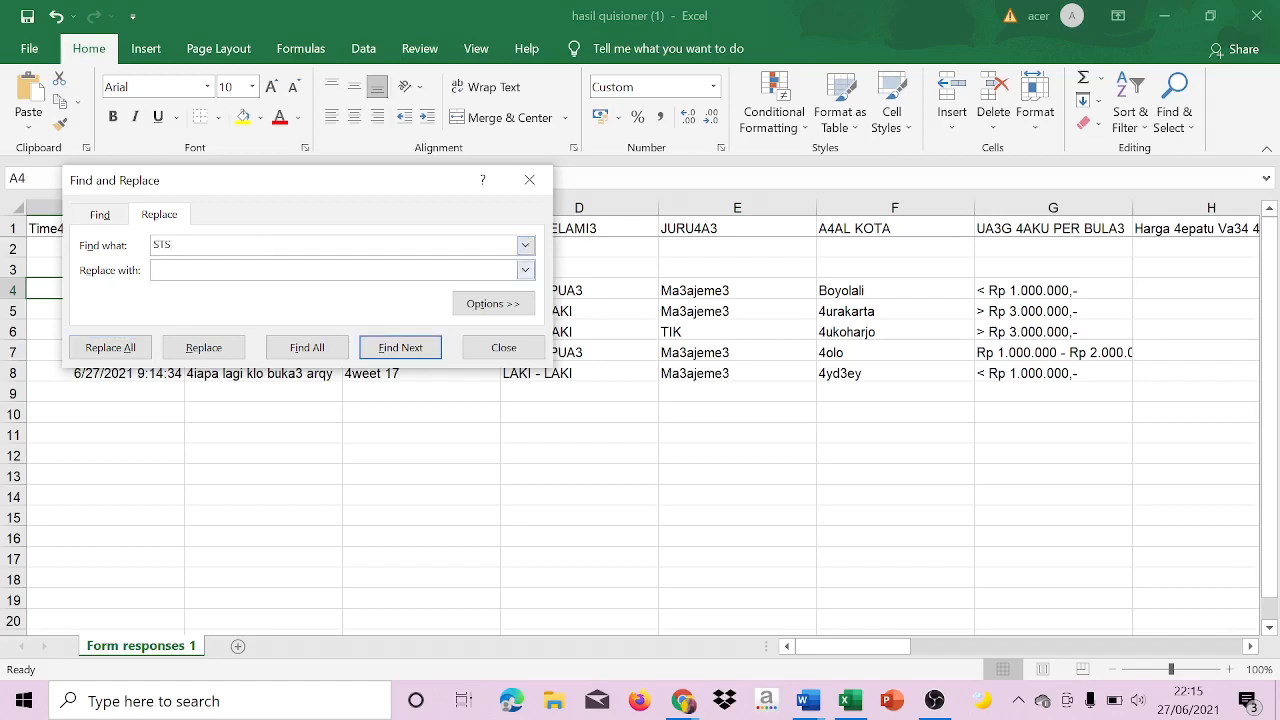
{"action": "left_click", "coordinate": [82, 348]}
{"action": "left_click", "coordinate": [648, 412]}
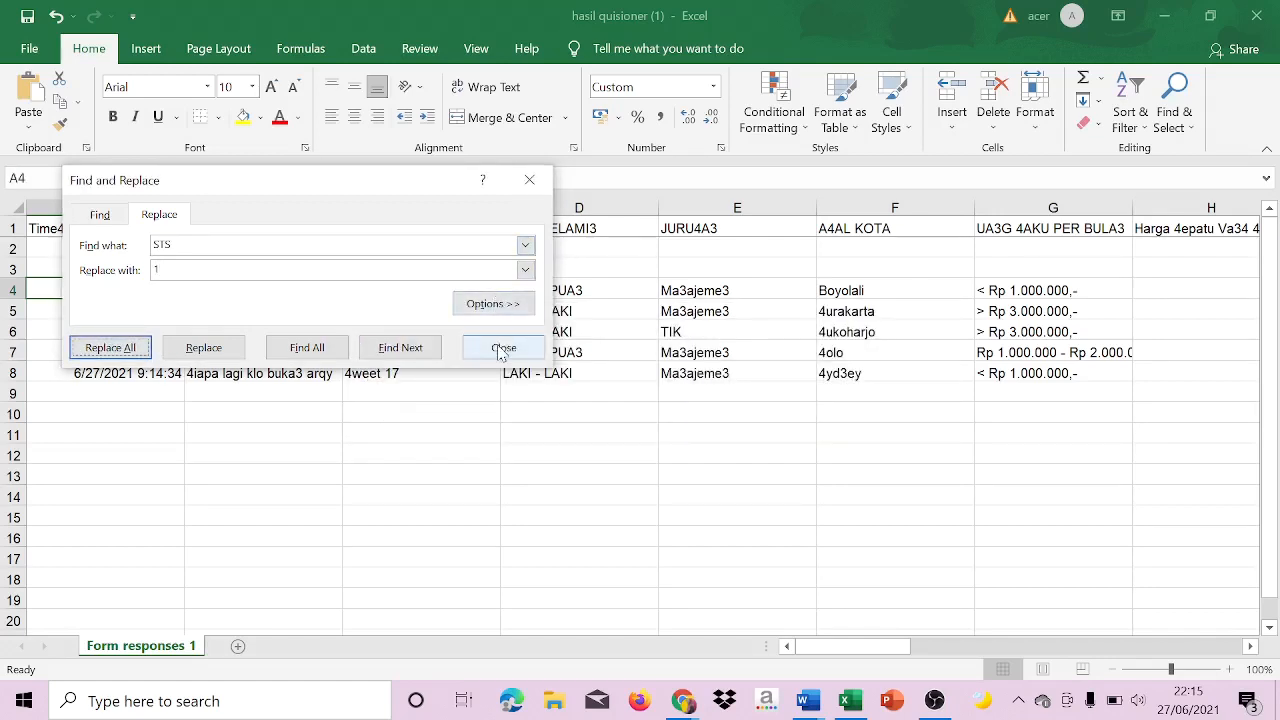
{"action": "left_click", "coordinate": [503, 347]}
Check the recoded answers in the price and promotion question columns from H onward.
{"action": "left_click_drag", "start_coordinate": [905, 646], "coordinate": [992, 597]}
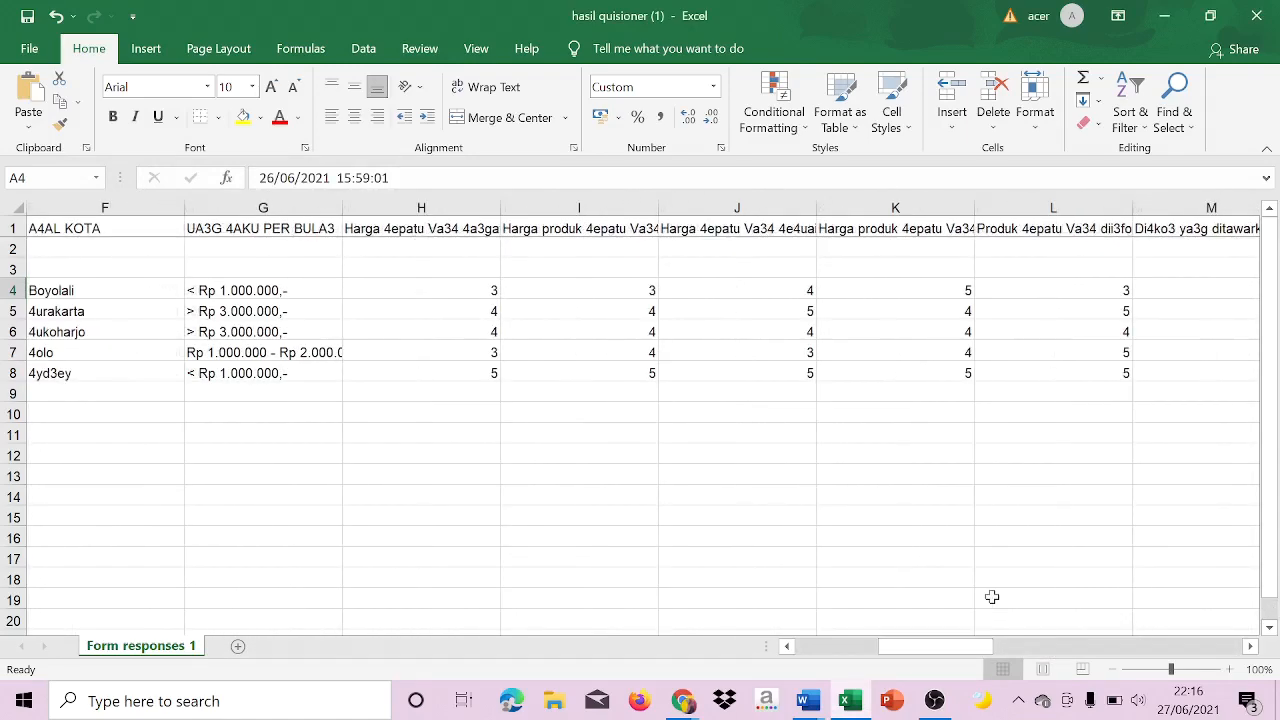
{"action": "left_click_drag", "start_coordinate": [963, 652], "coordinate": [995, 654]}
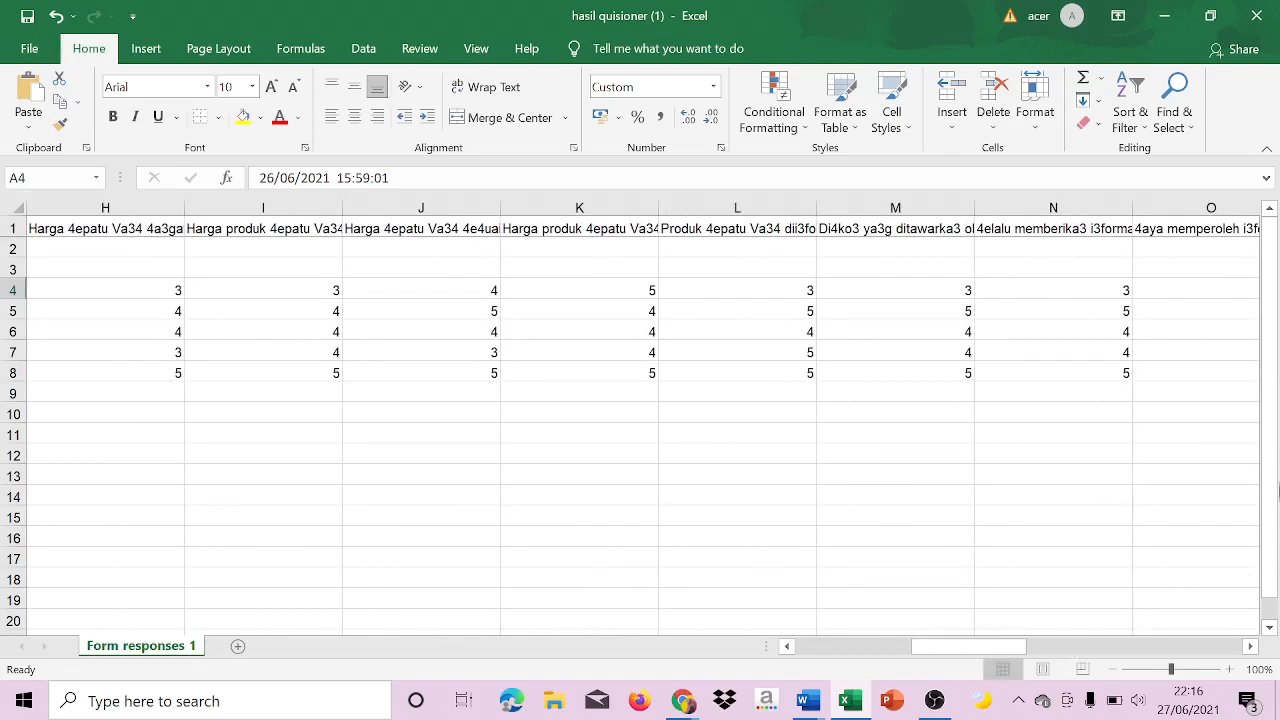
{"action": "left_click_drag", "start_coordinate": [1277, 484], "coordinate": [1274, 538]}
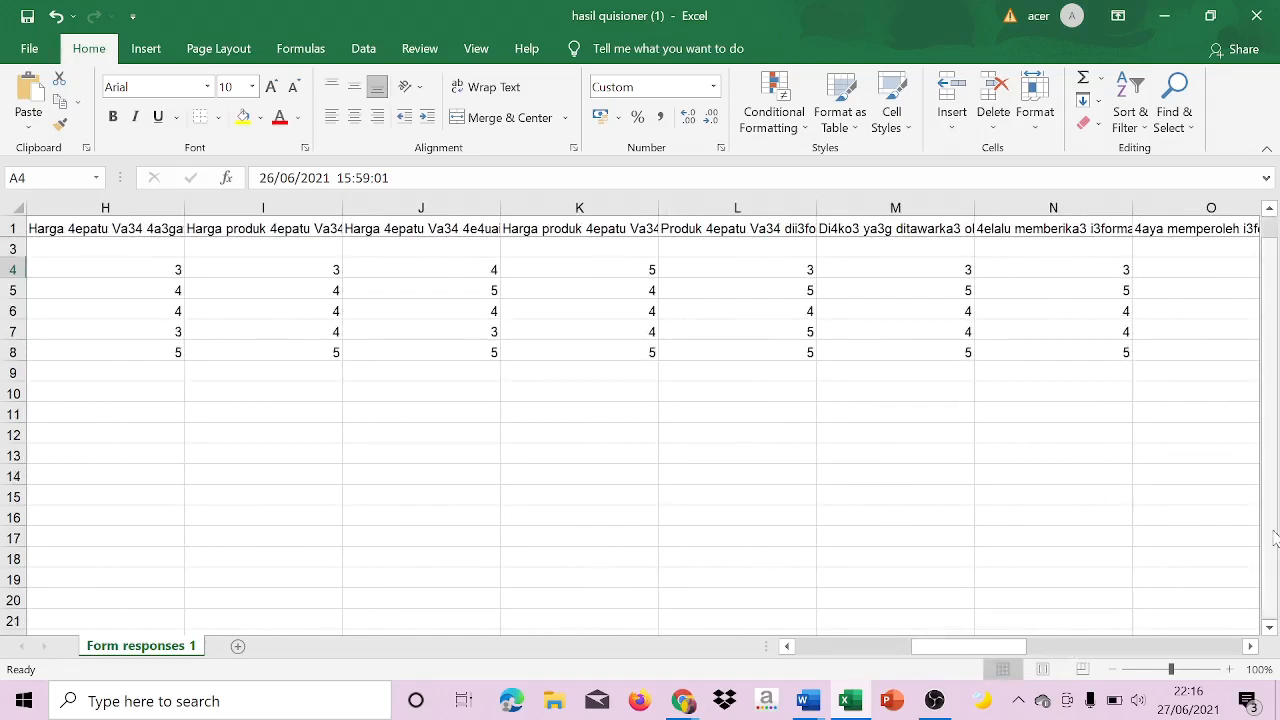
{"action": "left_click_drag", "start_coordinate": [1275, 540], "coordinate": [1275, 530]}
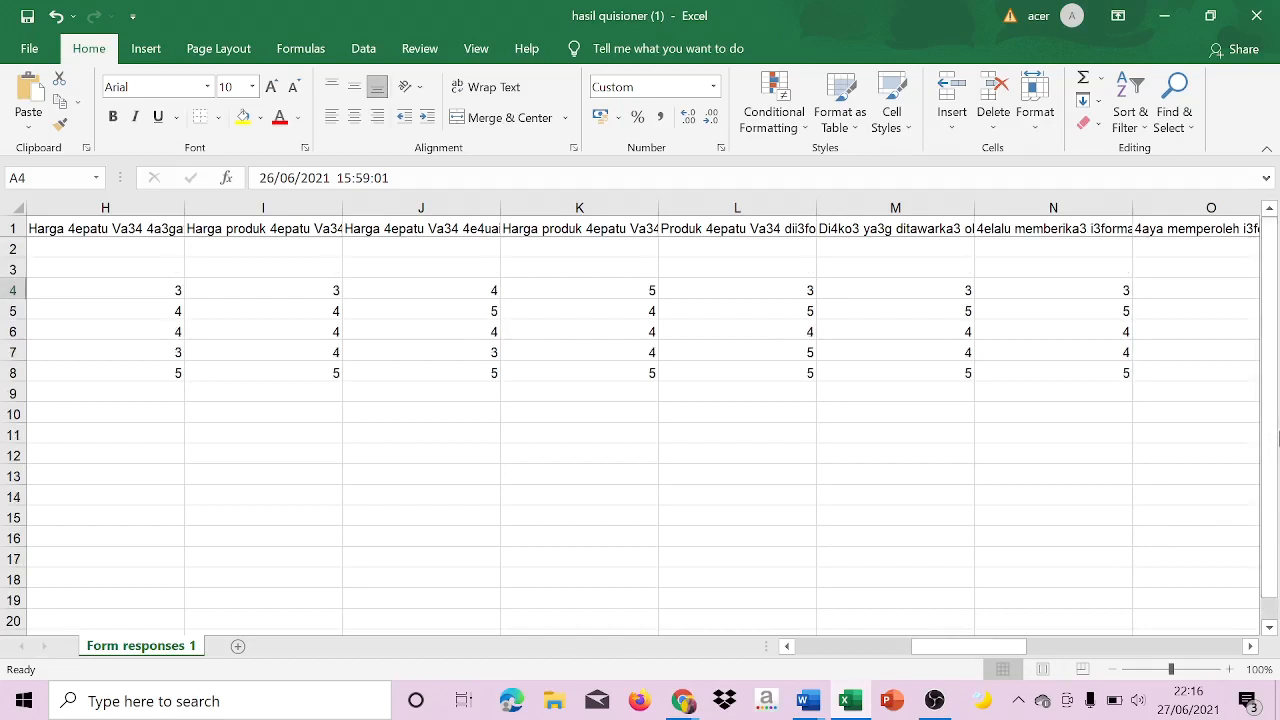